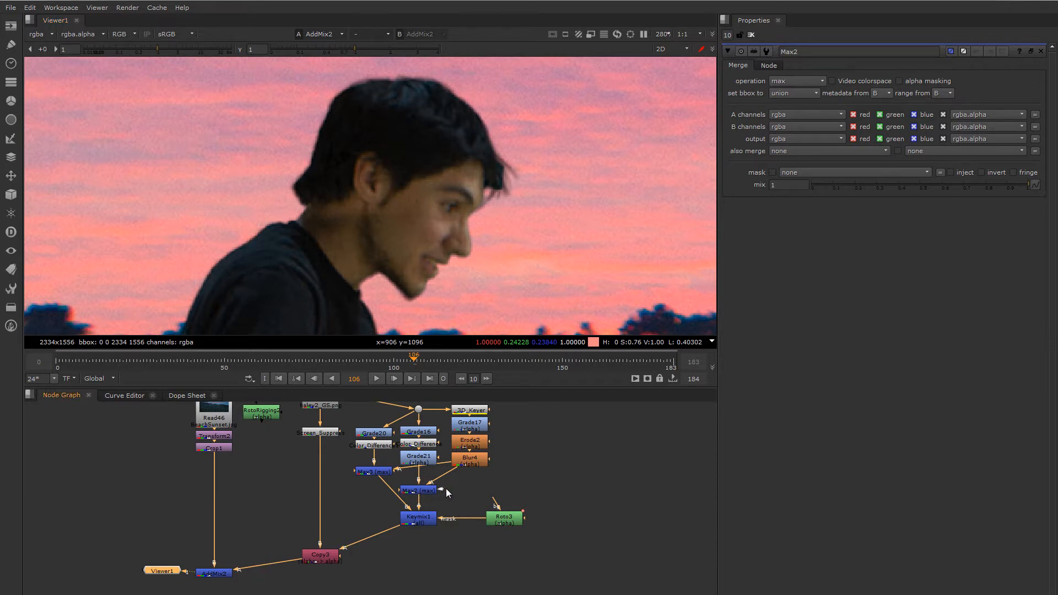
Step: Add a Roto node beside Max2 and connect it to Max2's mask input
left_click_drag(433, 495, 430, 494)
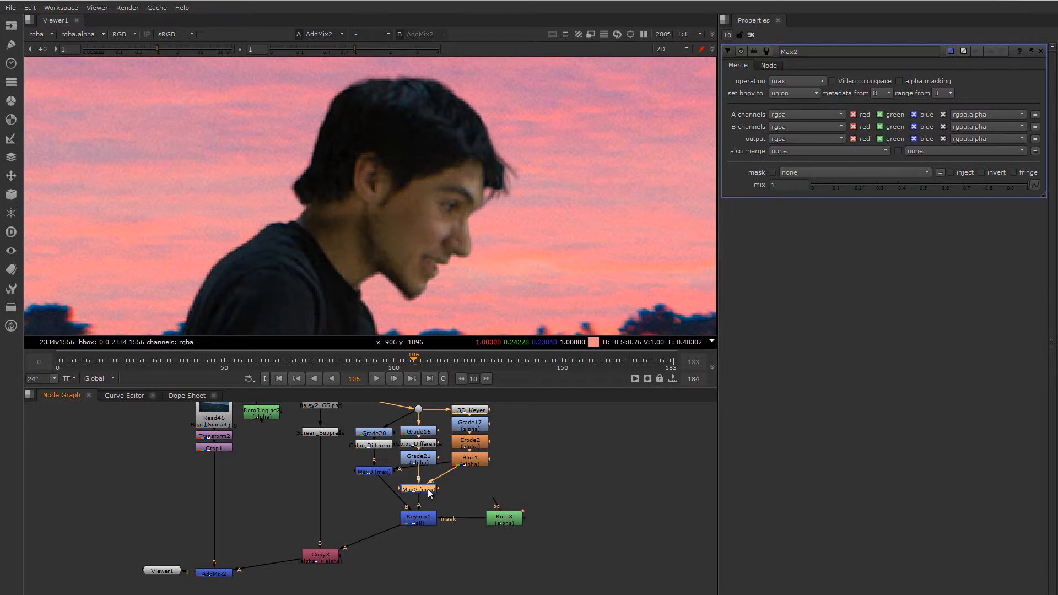
left_click_drag(434, 494, 512, 478)
left_click_drag(490, 482, 423, 491)
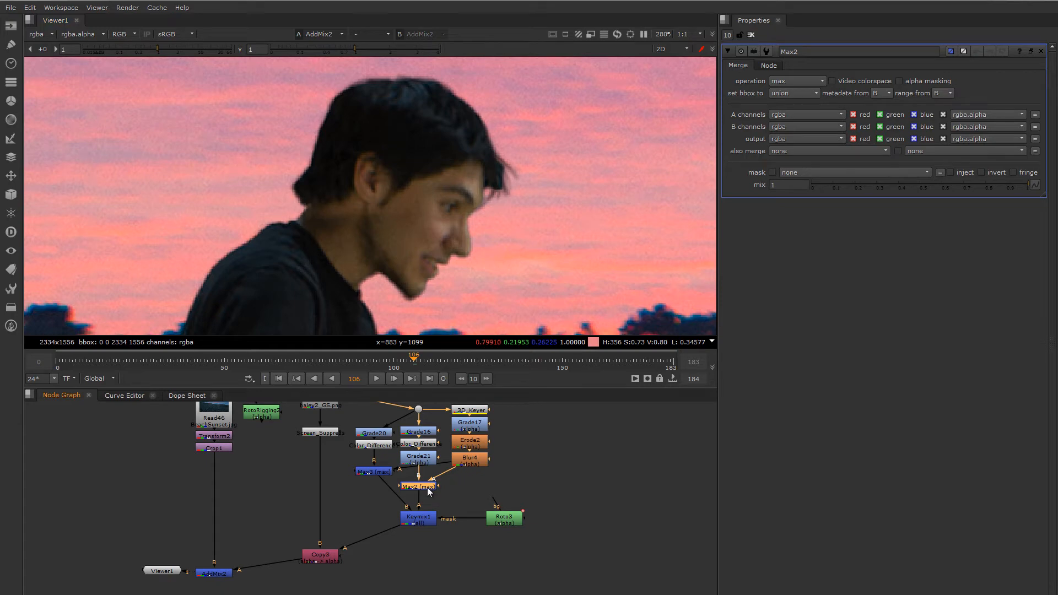
left_click_drag(429, 492, 430, 495)
left_click(472, 491)
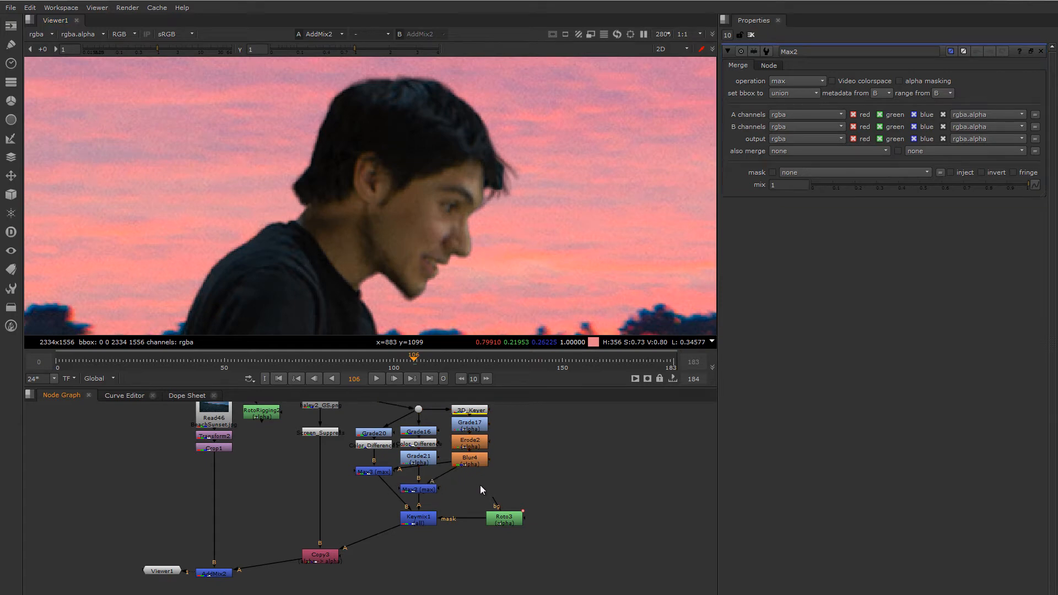
key("o")
left_click_drag(459, 490, 470, 490)
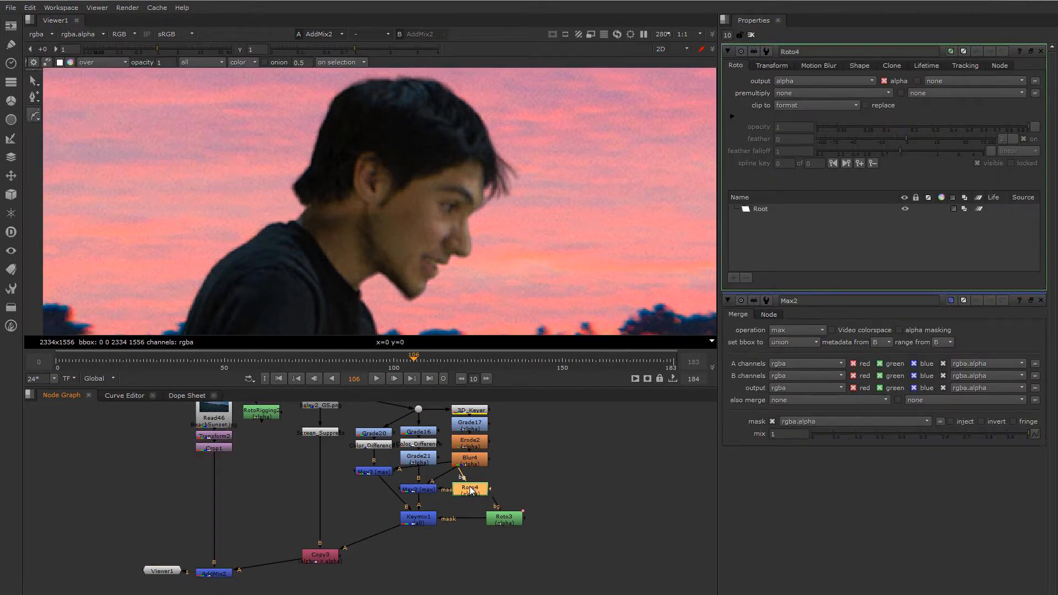
Step: Display Max2's alpha channel and draw an elliptical roto shape around the loose hair at the man's forehead
left_click(429, 491)
key("1")
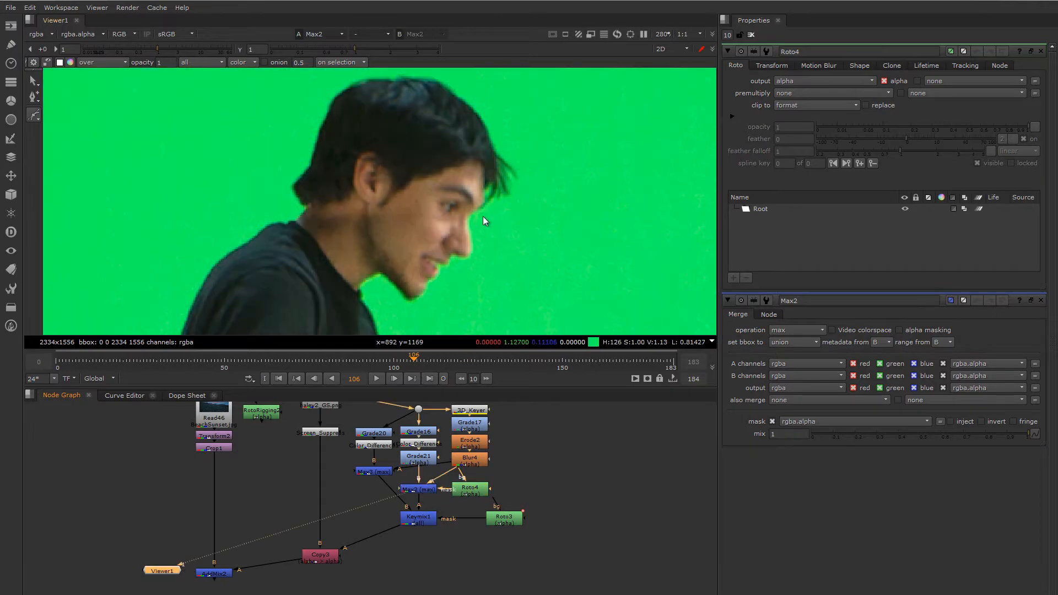
key("a")
middle_click_drag(468, 182, 463, 199)
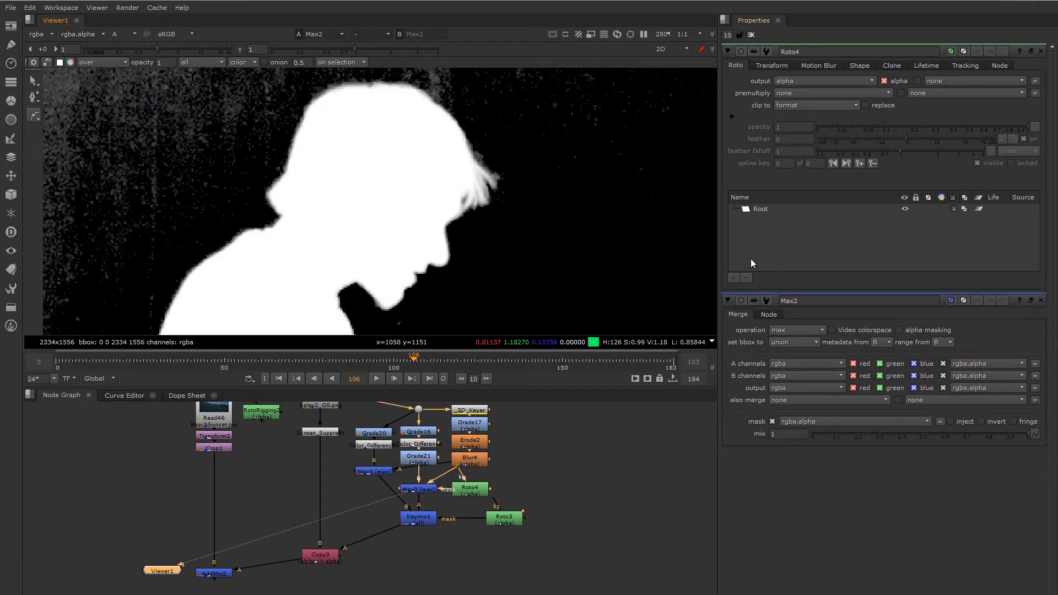
left_click(34, 114)
left_click(65, 148)
mouse_move(450, 154)
left_mouse_down()
mouse_move(500, 199)
mouse_move(528, 252)
left_mouse_up()
Step: Pull the ellipse's feather outward at its face-side, upper and lower points for a soft falloff into the head
left_click_drag(475, 204, 424, 187)
left_click(408, 179)
left_click(453, 185)
left_click(457, 185)
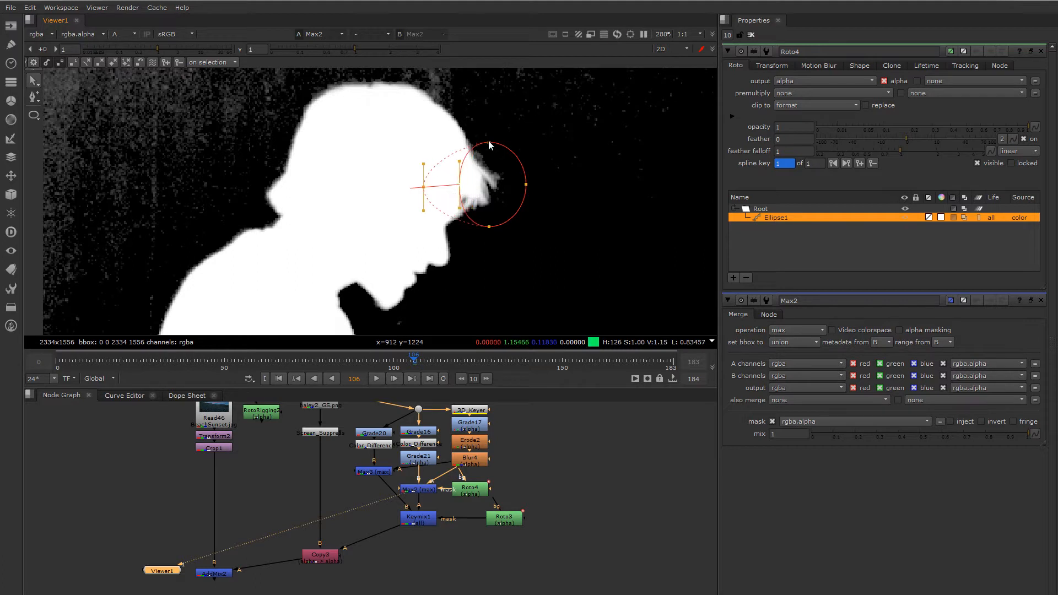
left_click_drag(488, 143, 477, 118, "ctrl")
left_click(490, 228)
left_click_drag(489, 228, 488, 254, "ctrl")
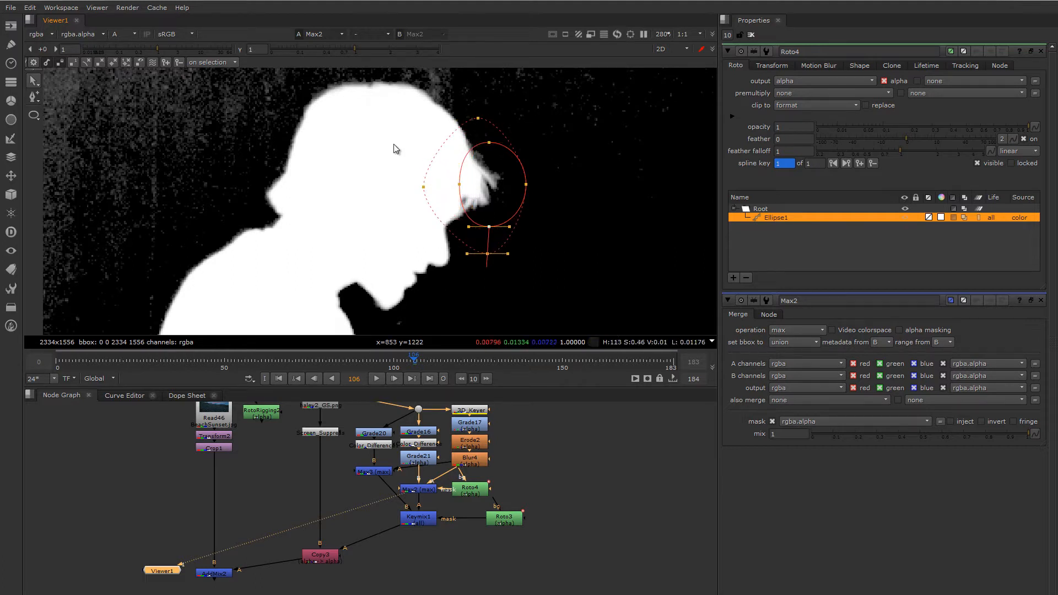
left_click(433, 187)
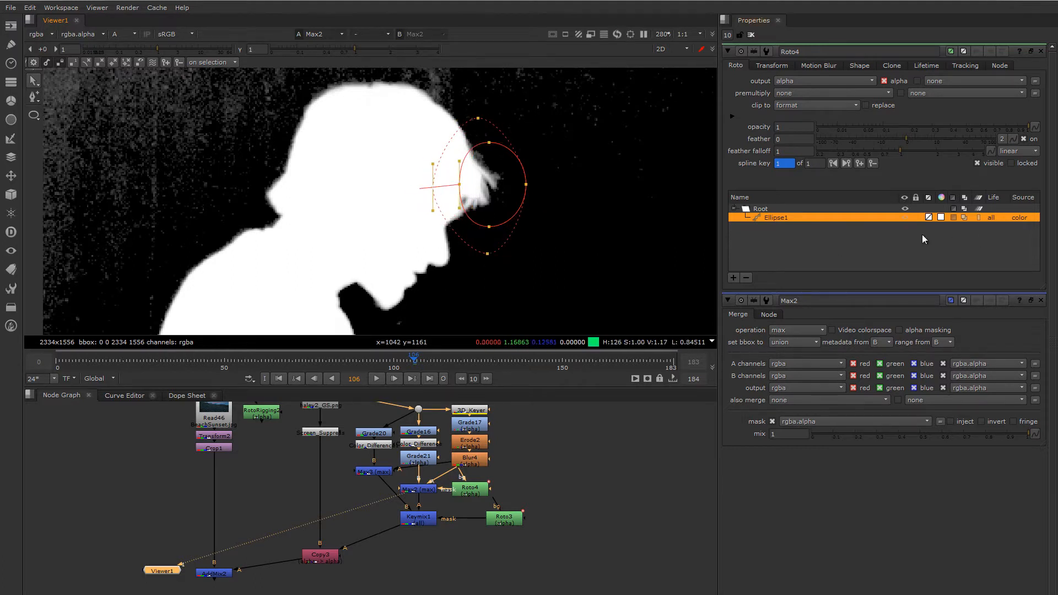
Step: Invert Ellipse1 in Roto4 and view the matte that the Roto4 node outputs
left_click(954, 218)
middle_click_drag(575, 223, 559, 226)
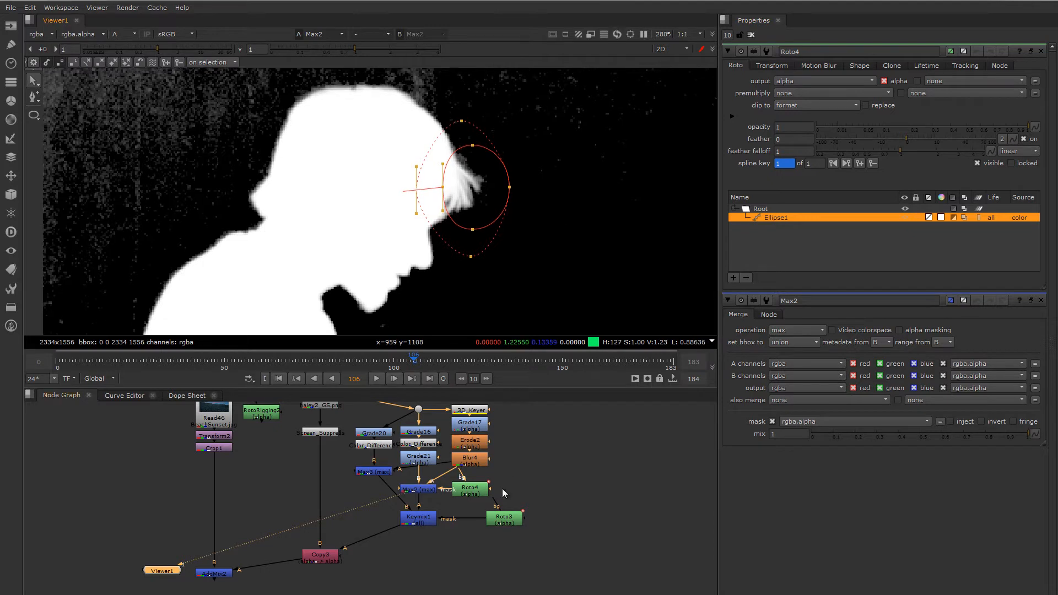
left_click(470, 491)
key("1")
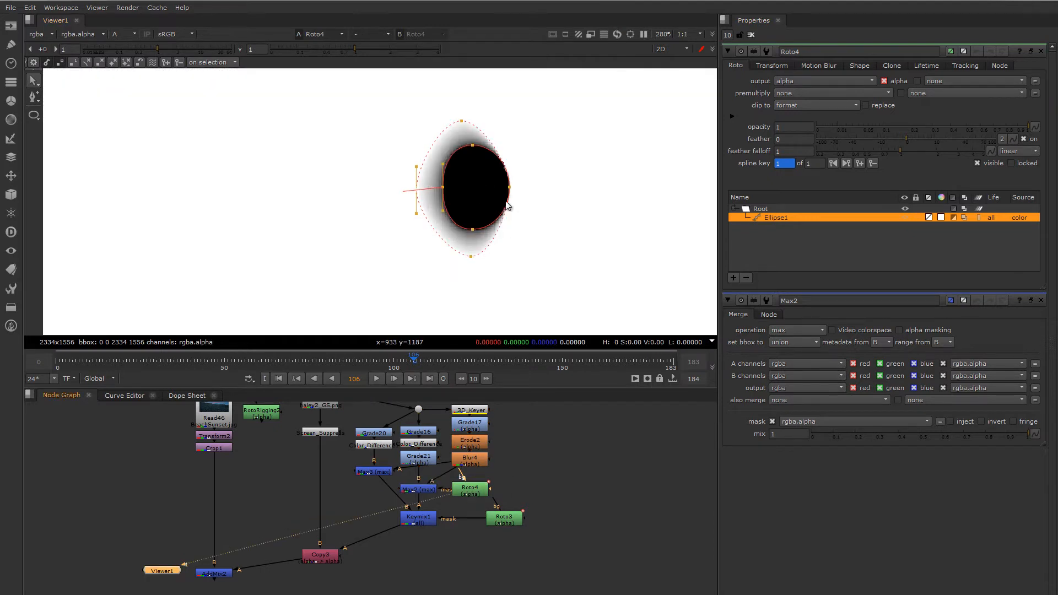
scroll(426, 259, "down", 2)
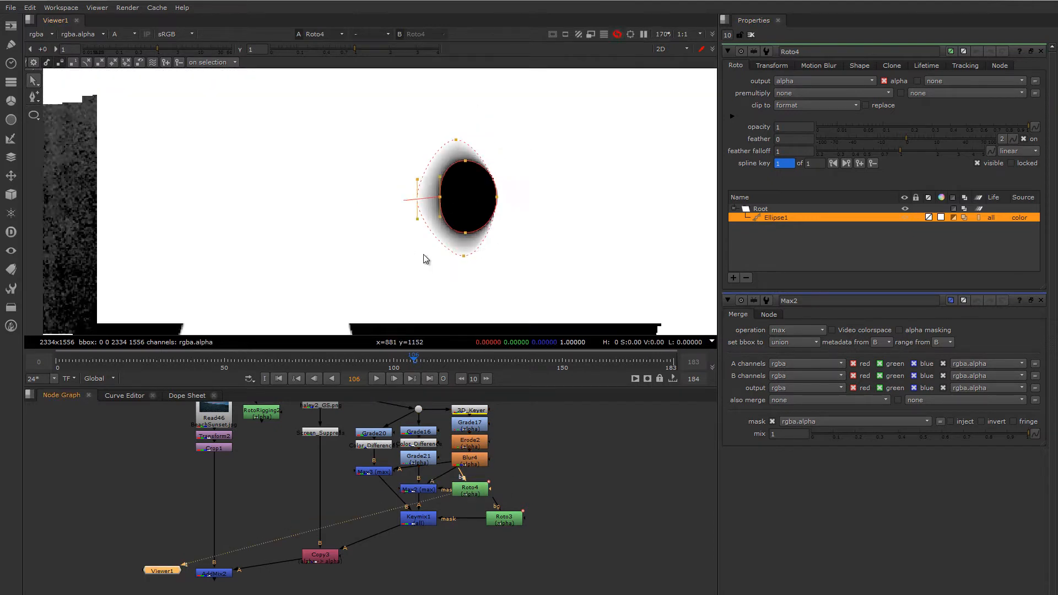
scroll(425, 258, "down", 1)
Step: Inspect Max2's masked alpha channel around the forehead hair
left_click(419, 489)
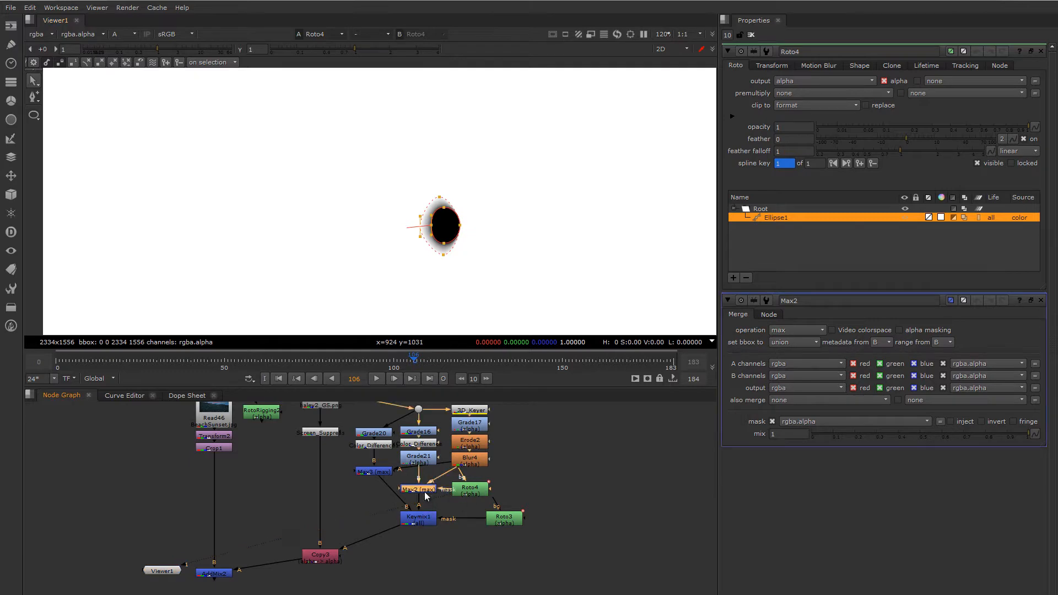
key("1")
scroll(457, 227, "up", 3)
scroll(456, 227, "up", 1)
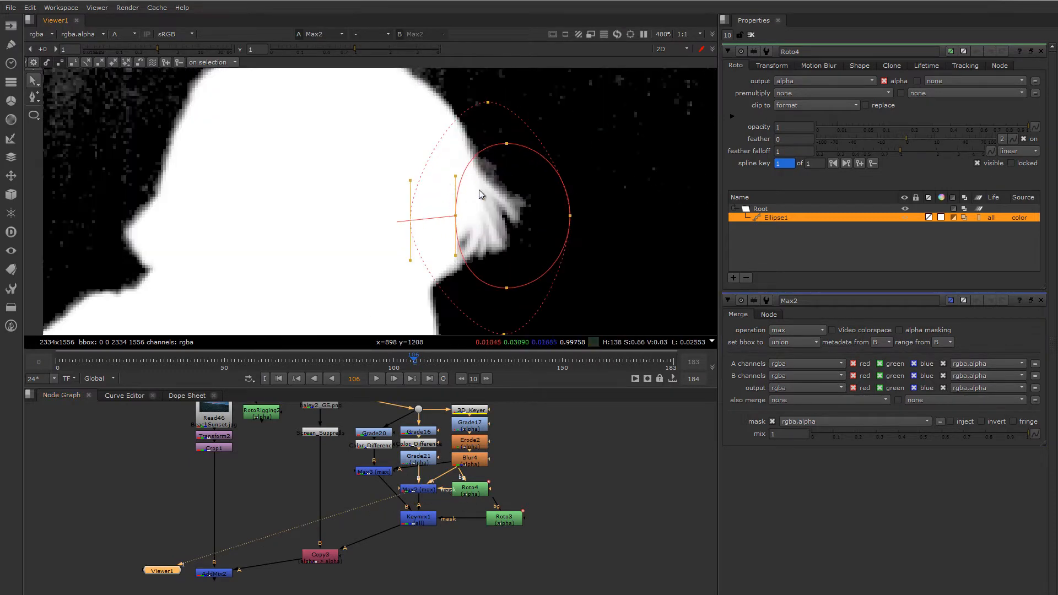
scroll(463, 231, "down", 2)
Step: View the AddMix2 composite in full colour and examine the hair edge against the sunset sky
middle_click_drag(388, 466, 450, 439)
left_click(277, 547)
key("1")
key("a")
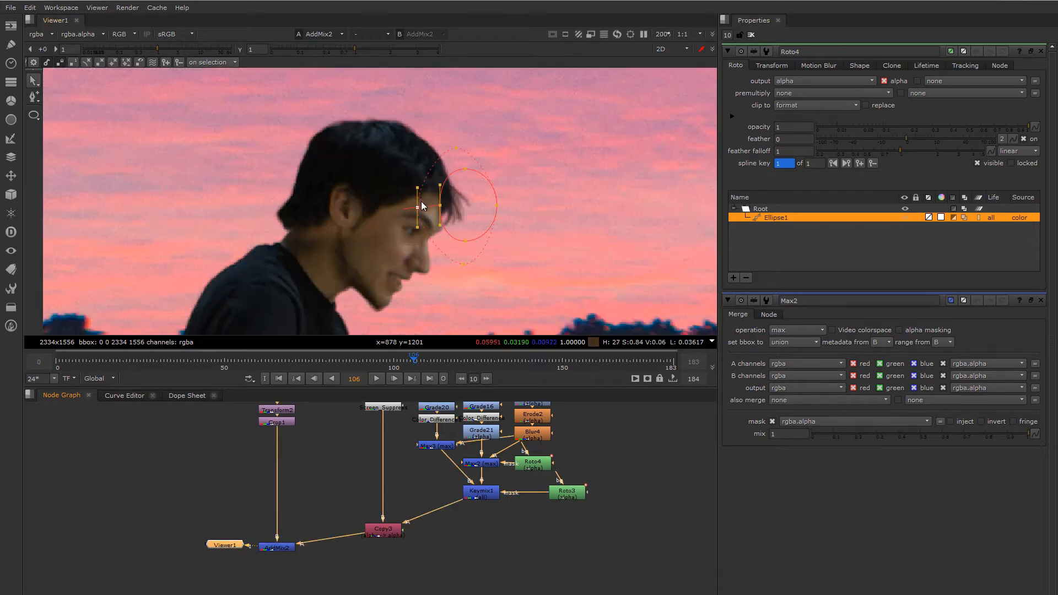
scroll(462, 216, "down", 2)
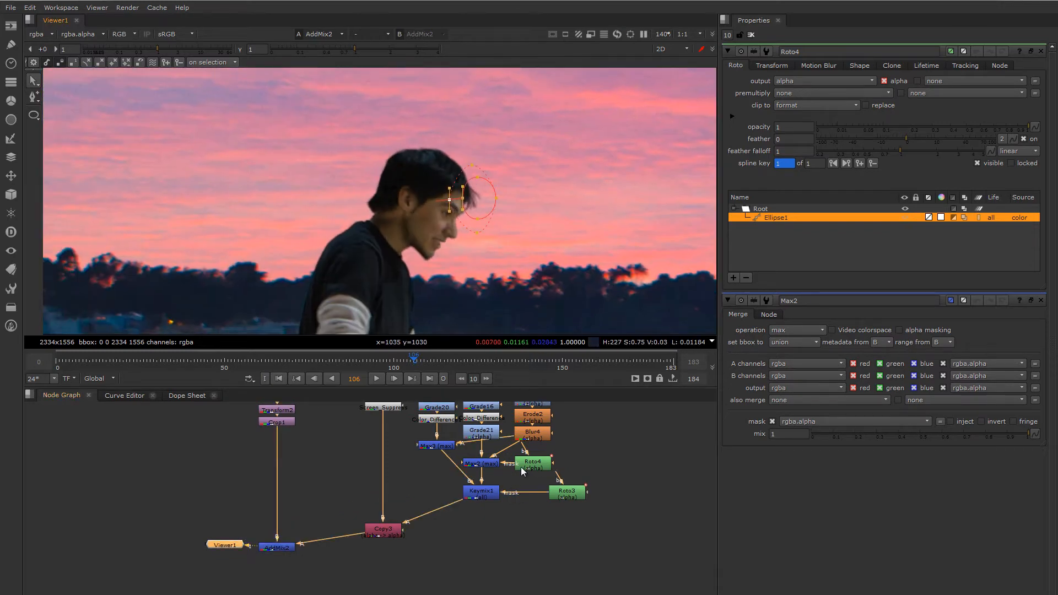
scroll(467, 218, "up", 2)
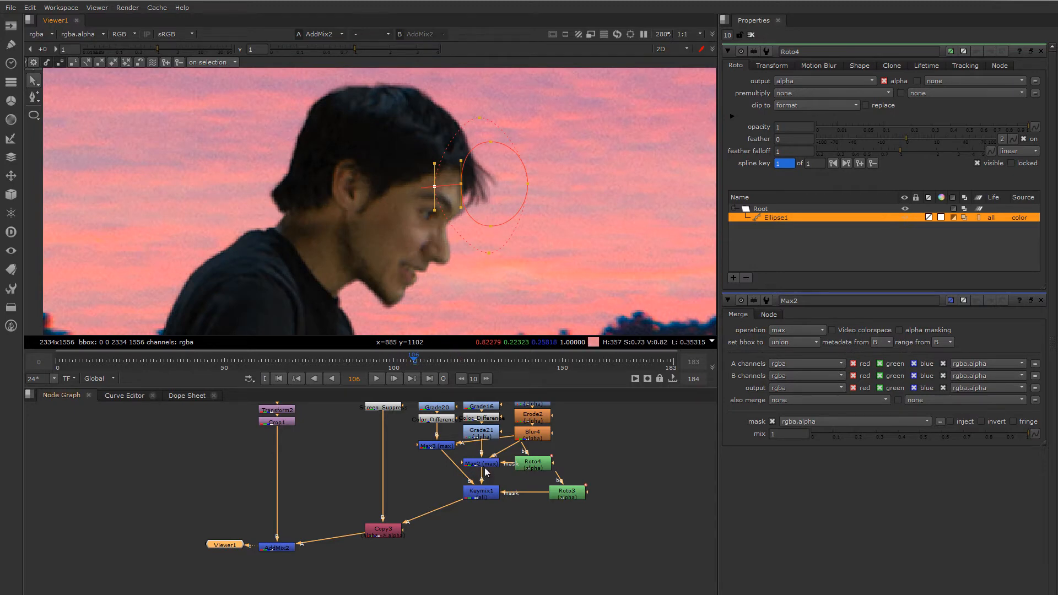
Step: Move Roto4 farther away from Max2 in the node graph and close all open node properties
left_click_drag(538, 471, 597, 459)
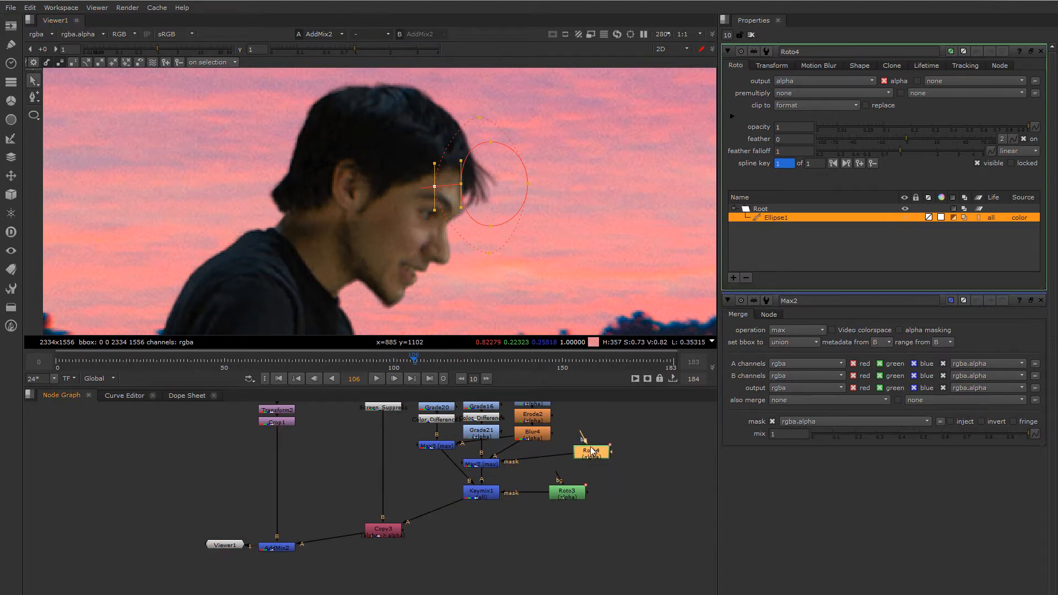
scroll(591, 450, "up", 1)
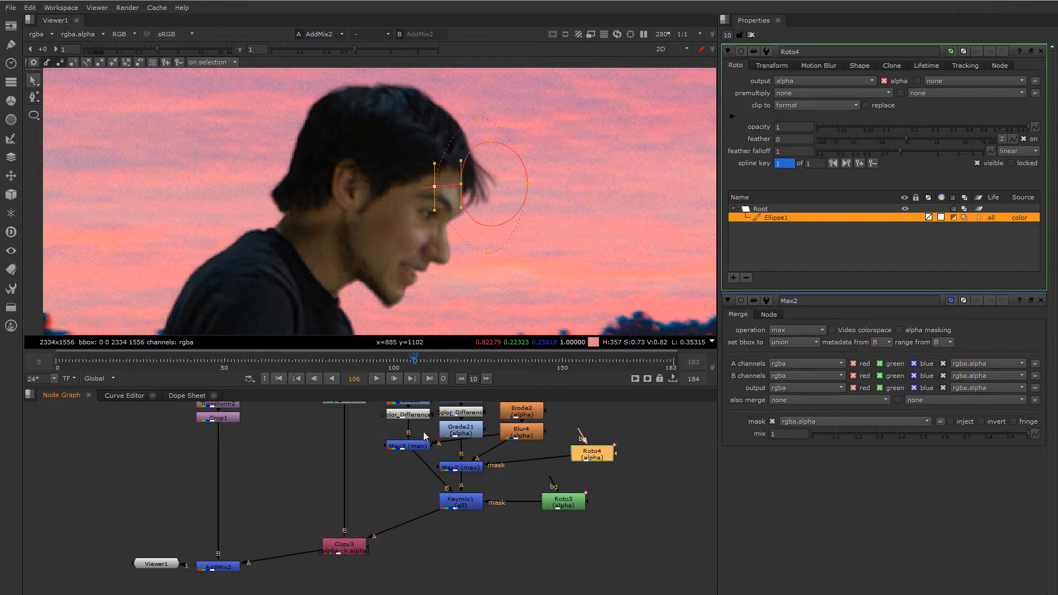
middle_click_drag(435, 216, 476, 193)
left_click(752, 34)
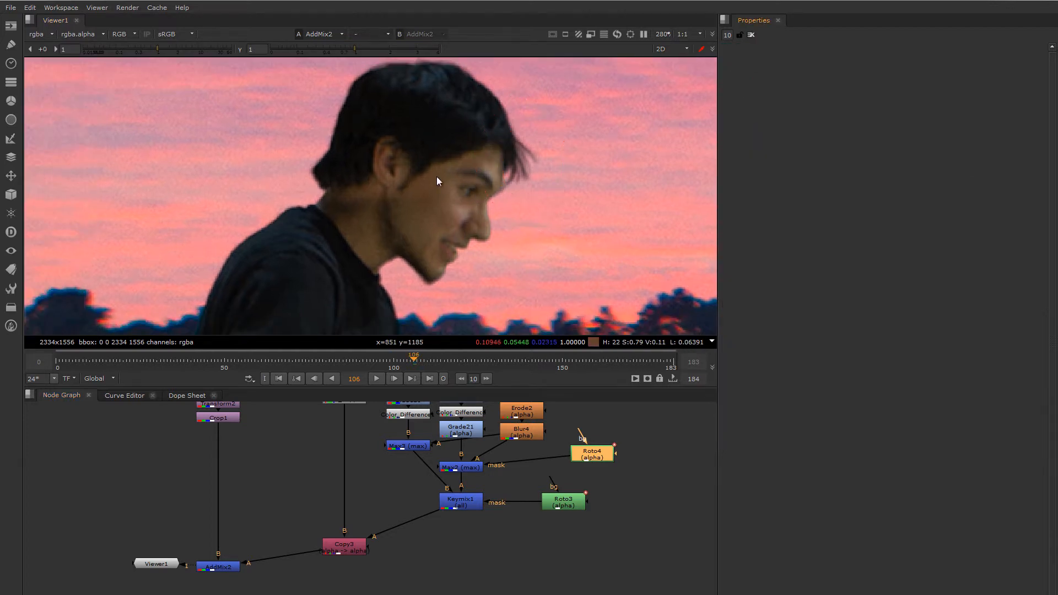
Step: Check the man's body edges in the composite and rearrange the Copy3, Roto3 and Keymix1 nodes in the graph
scroll(427, 192, "down", 2)
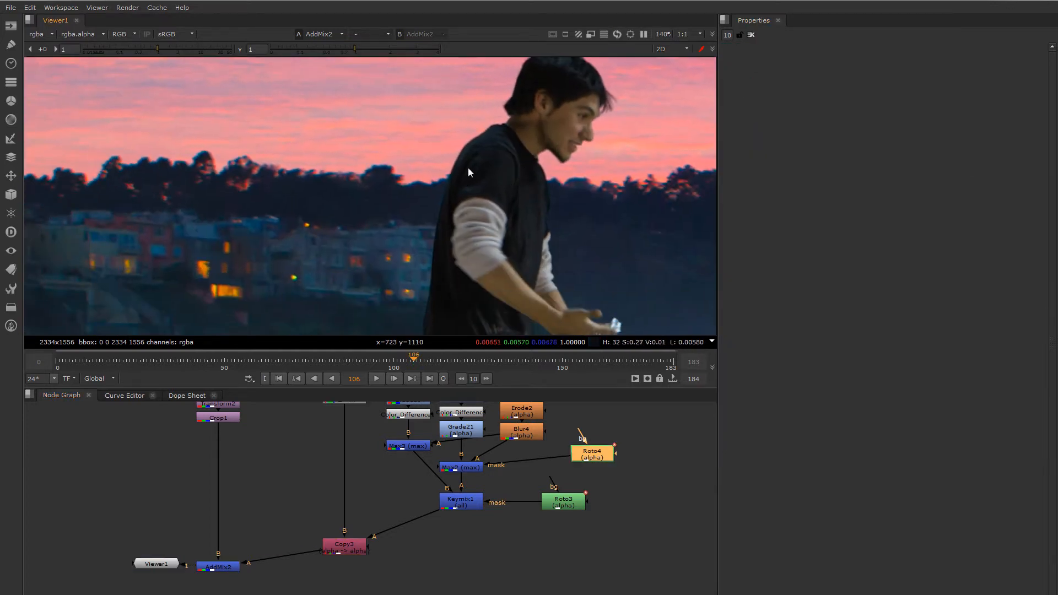
middle_click_drag(440, 241, 500, 171)
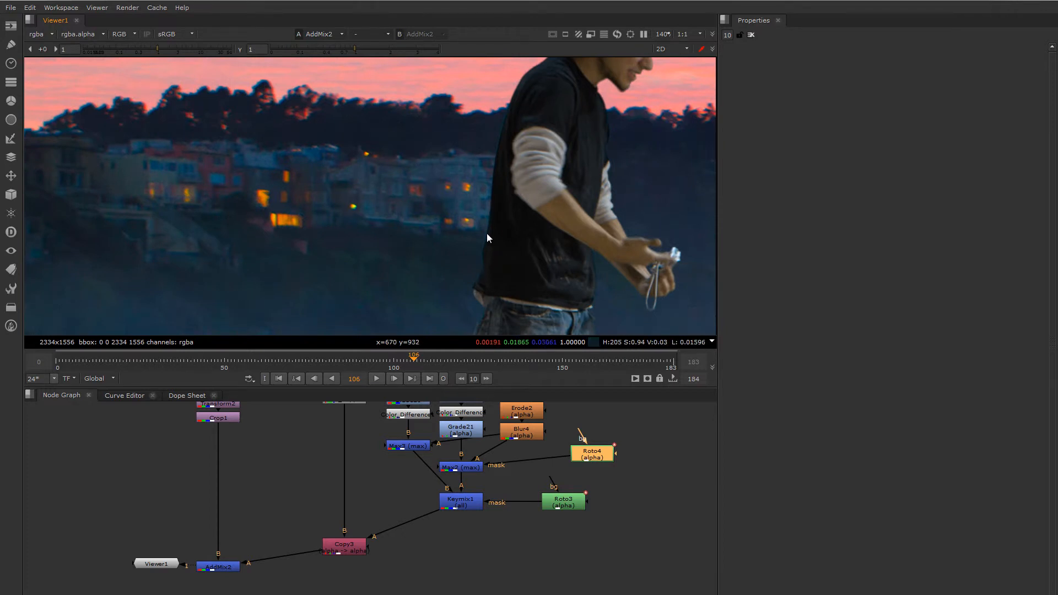
middle_click_drag(487, 233, 505, 157)
middle_click_drag(495, 210, 416, 301)
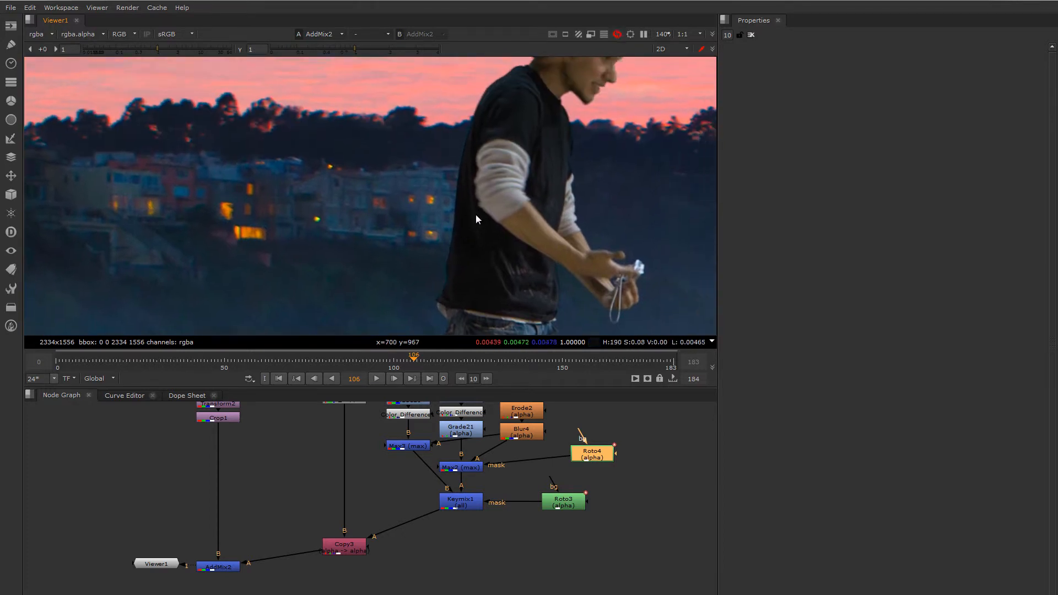
left_click_drag(350, 548, 349, 552)
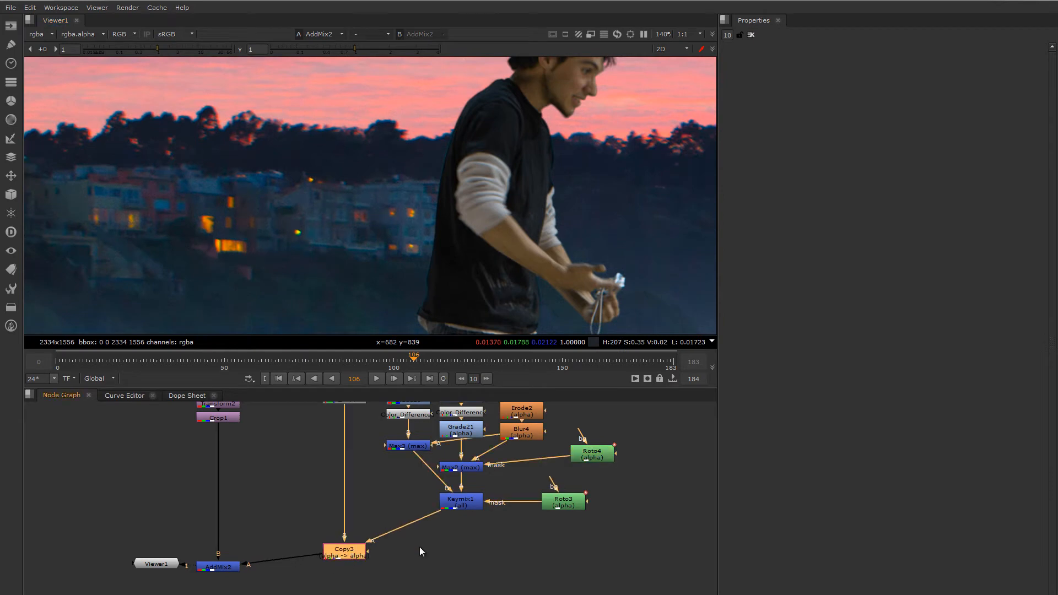
left_click_drag(558, 502, 565, 495)
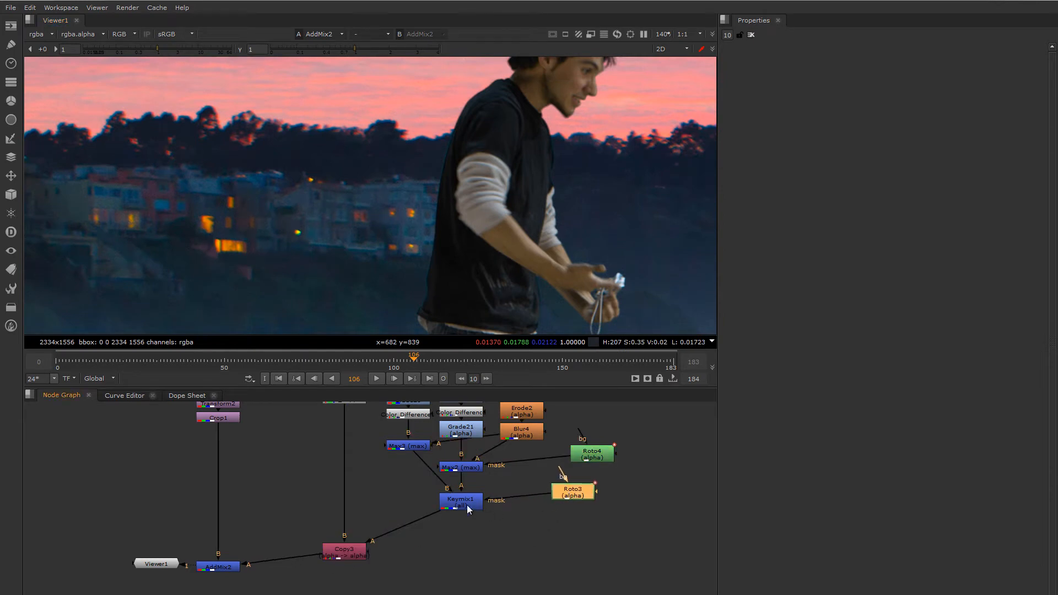
left_click_drag(463, 510, 464, 501)
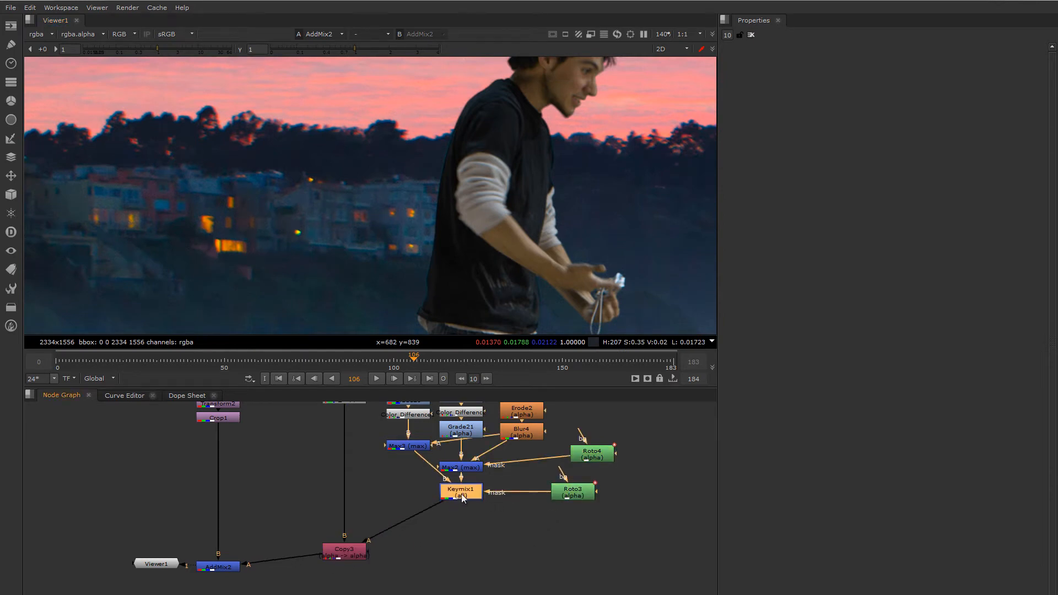
Step: Inspect Keymix1's alpha channel around the man's head and back
key("1")
key("a")
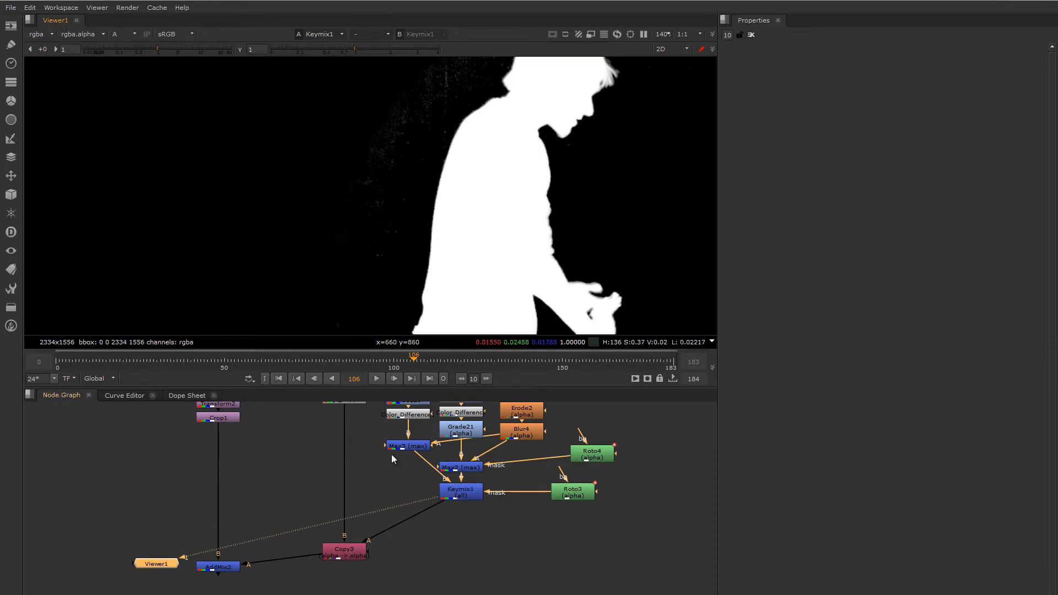
left_click_drag(459, 497, 460, 508)
scroll(449, 225, "down", 3)
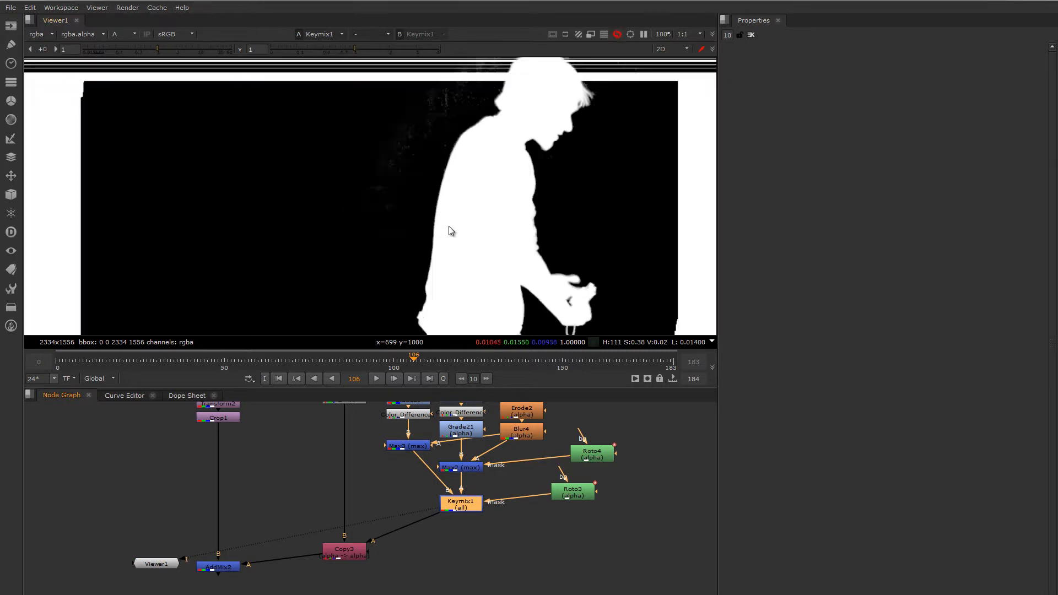
scroll(449, 212, "up", 4)
scroll(436, 234, "down", 2)
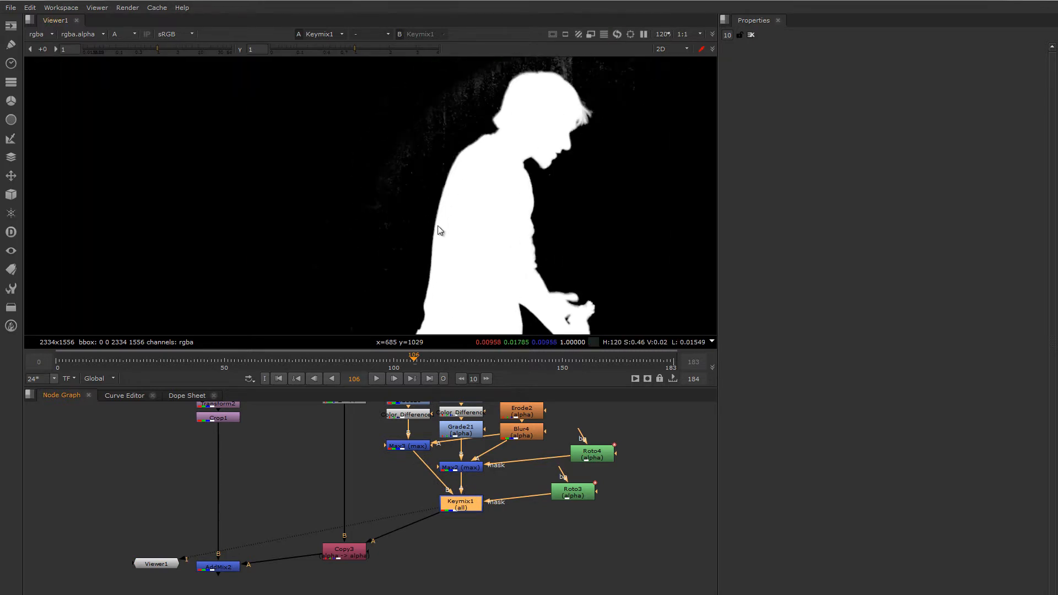
middle_click_drag(438, 244, 428, 249)
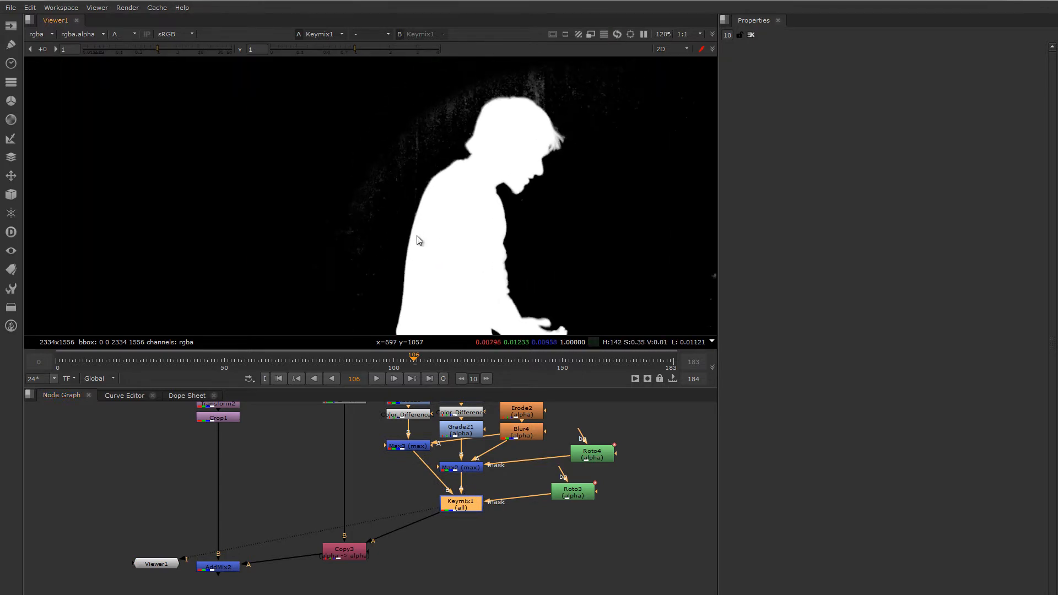
scroll(401, 471, "down", 2)
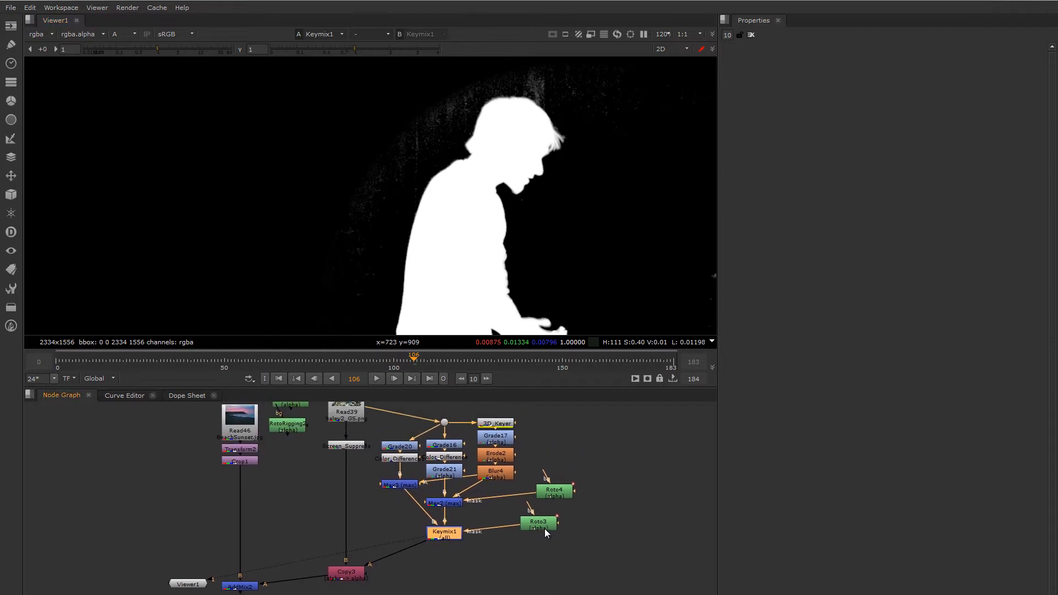
Step: Open Roto3 and tighten its ellipse and feather edge closer to the man's back and head
double_click(545, 525)
scroll(385, 174, "down", 3)
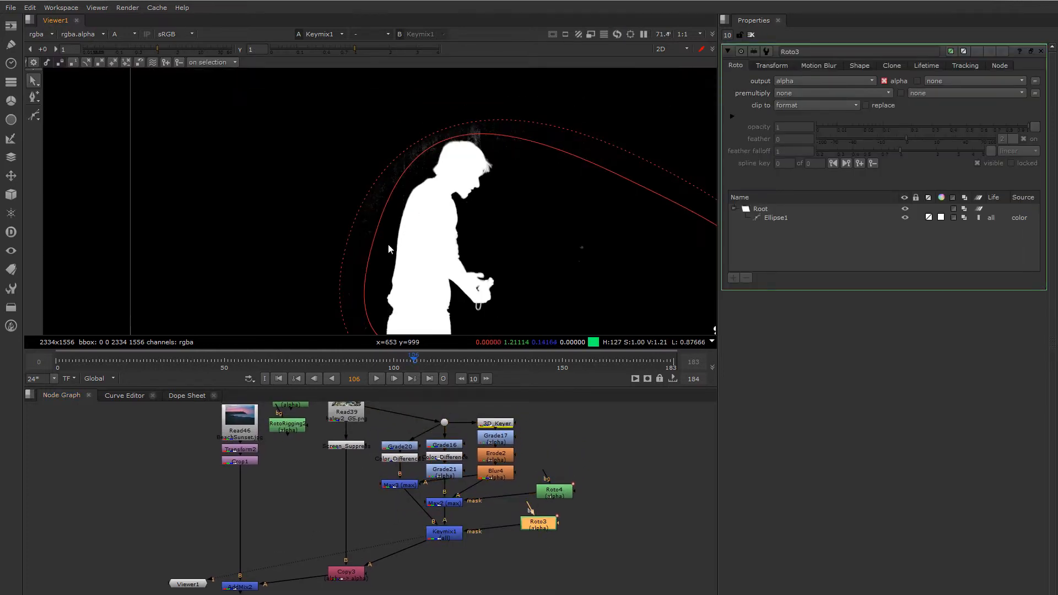
middle_click_drag(388, 244, 388, 226)
left_click(370, 248)
left_click_drag(373, 231, 386, 230)
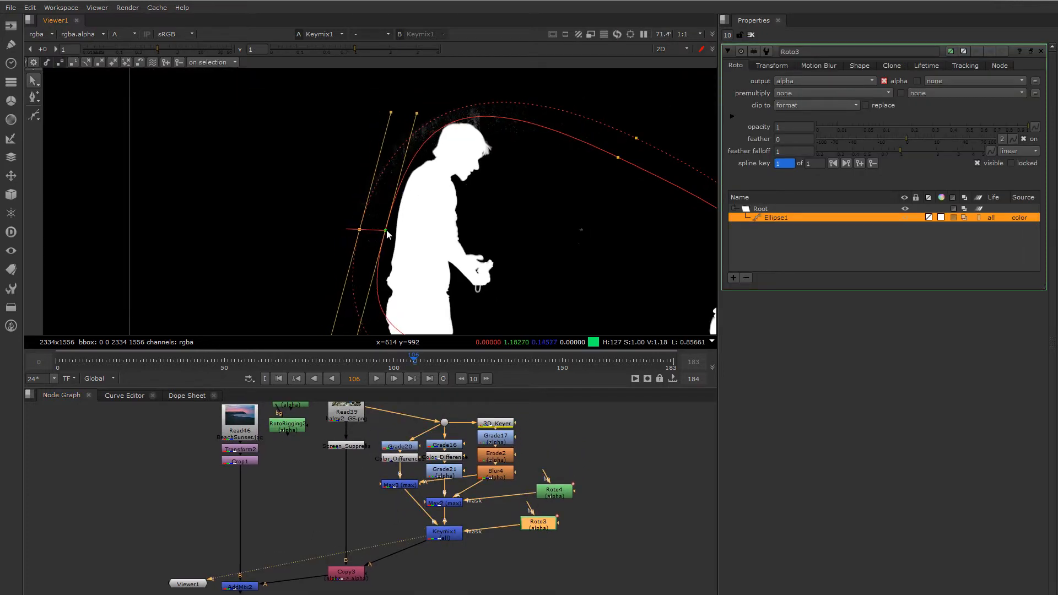
left_click_drag(419, 121, 439, 96)
left_click_drag(360, 230, 379, 223)
middle_click_drag(389, 259, 339, 280)
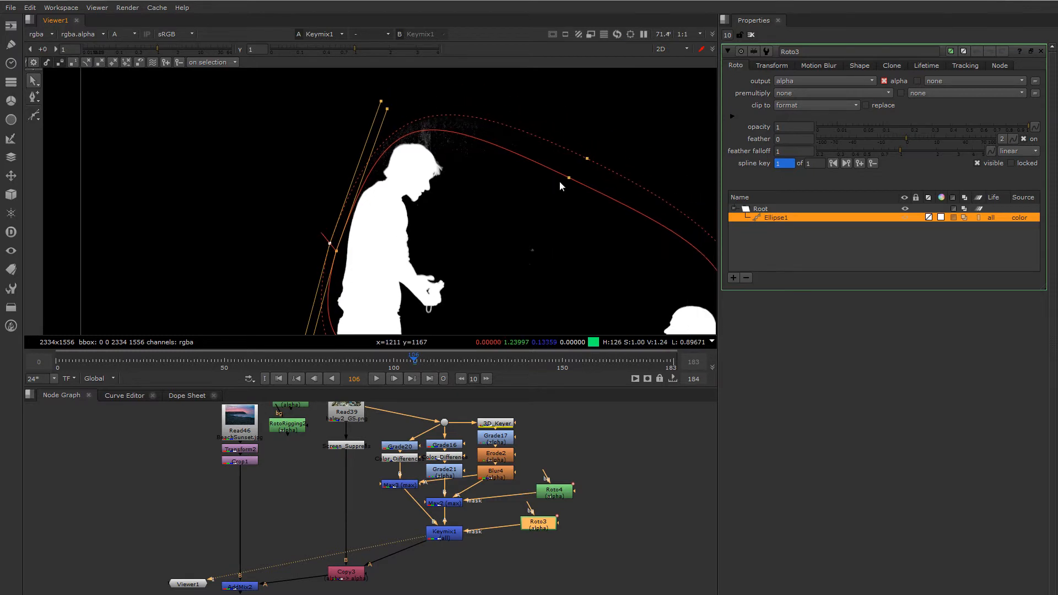
left_click_drag(567, 177, 555, 194)
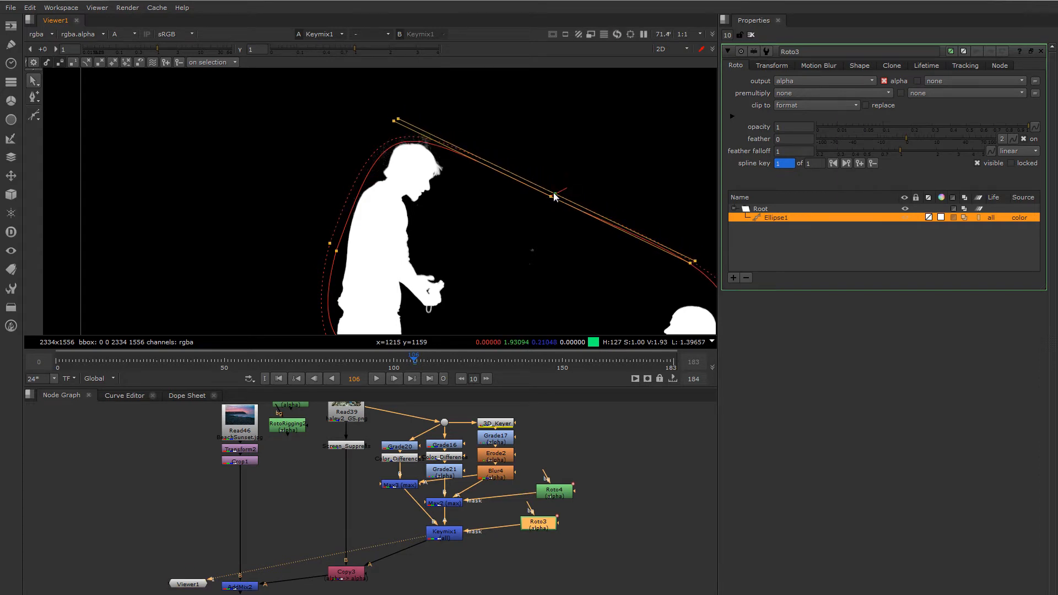
Step: Inspect the noise in Keymix1's alpha around the man's head and back against Roto3's ellipse and feather edge
scroll(511, 199, "up", 6)
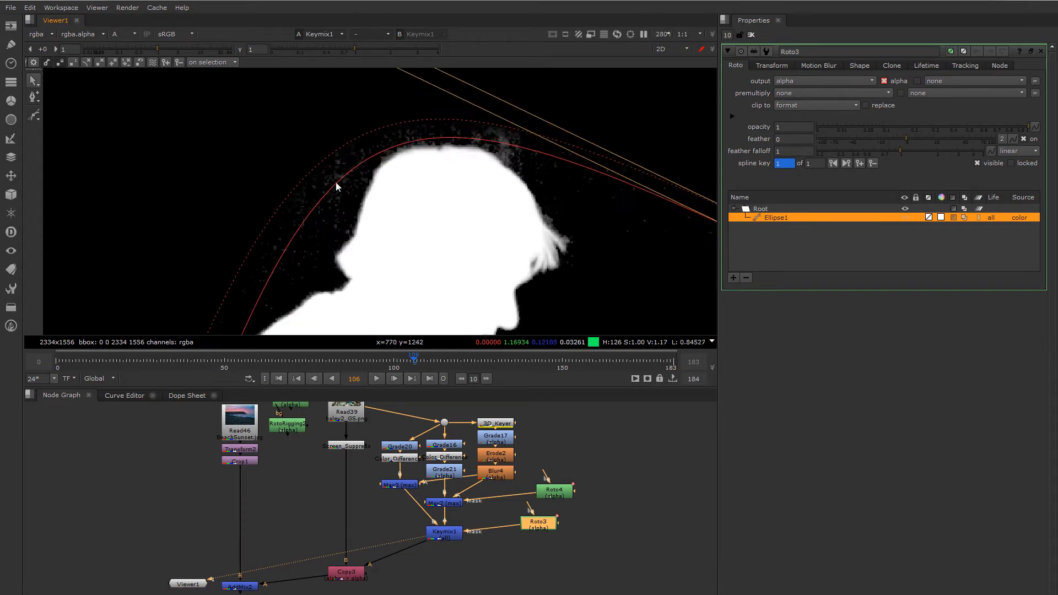
left_click(335, 187)
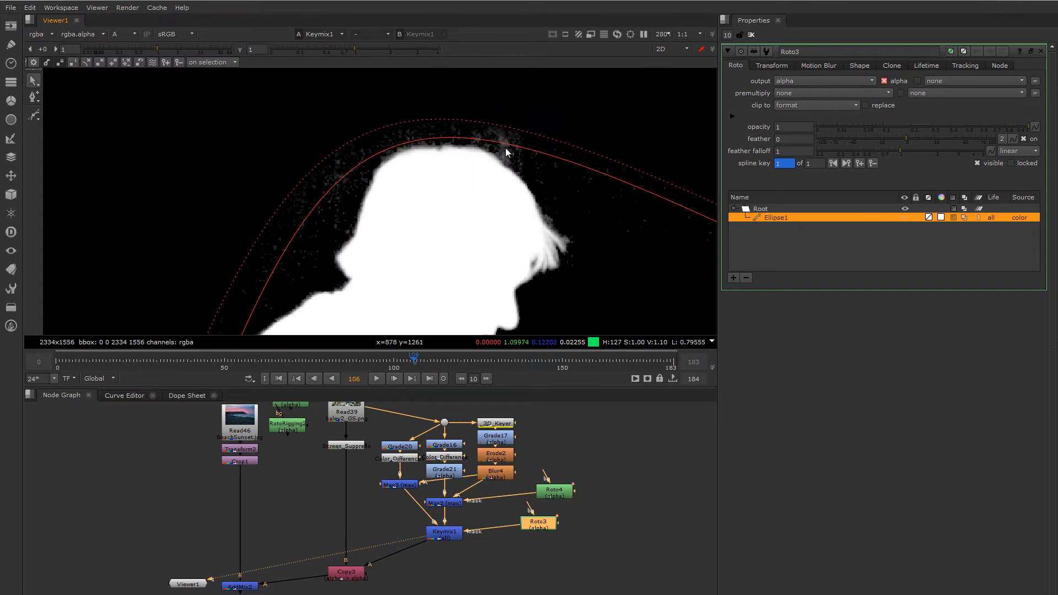
scroll(506, 149, "down", 3)
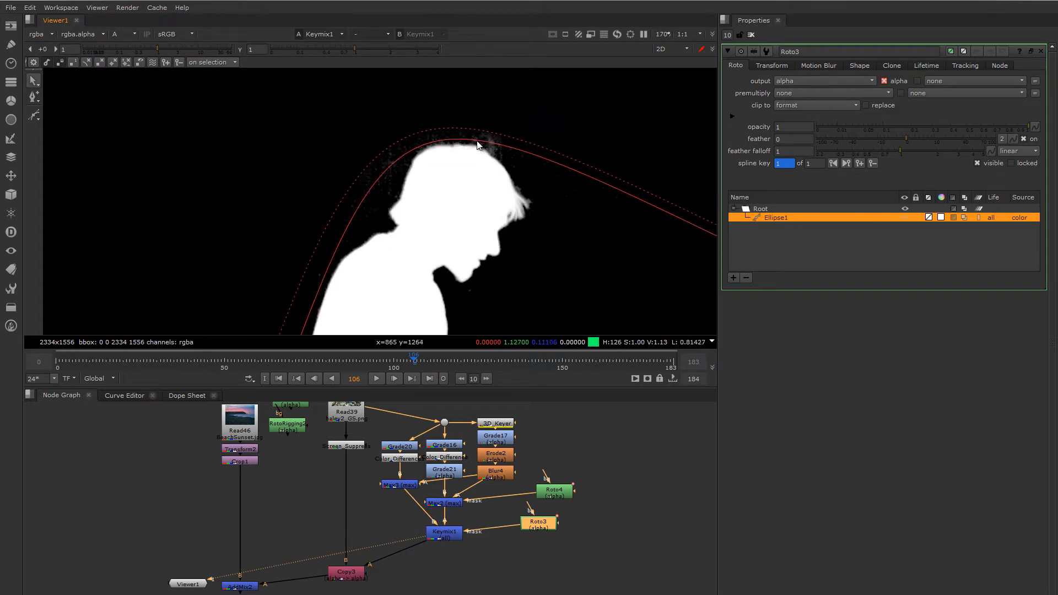
scroll(478, 142, "down", 2)
middle_click_drag(556, 182, 389, 137)
middle_click_drag(489, 212, 447, 197)
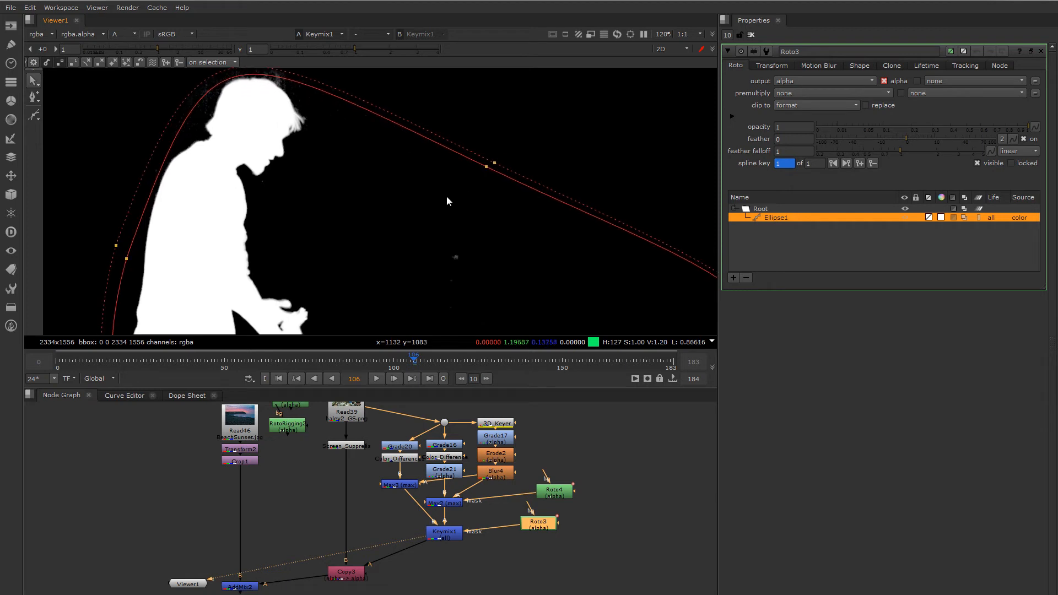
Step: View the colour difference keyer below Grade16 and examine its matte around the man and the backdrop
middle_click_drag(382, 493, 370, 498)
left_click(439, 465)
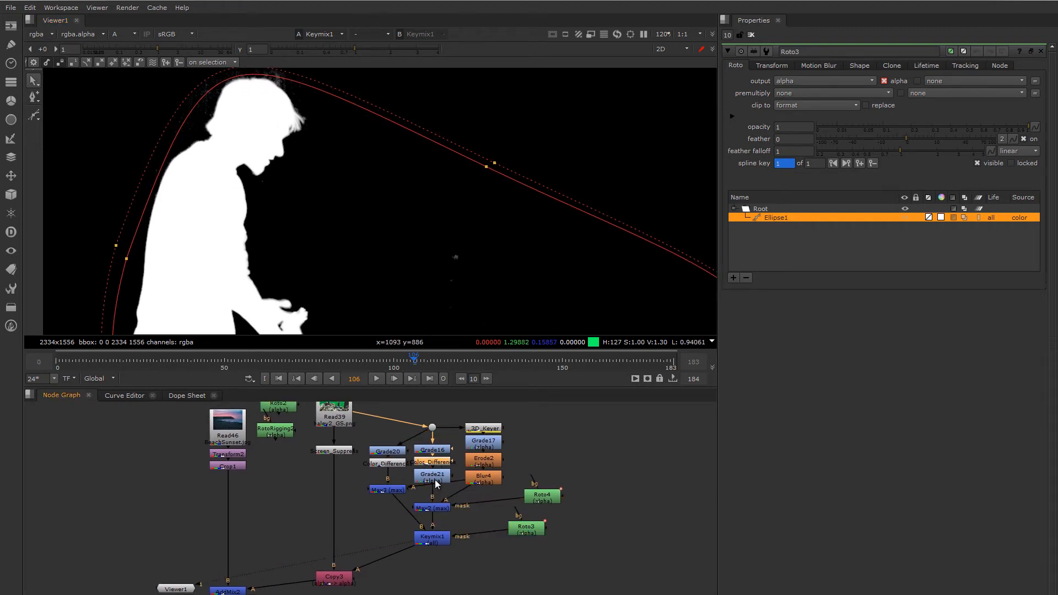
key("1")
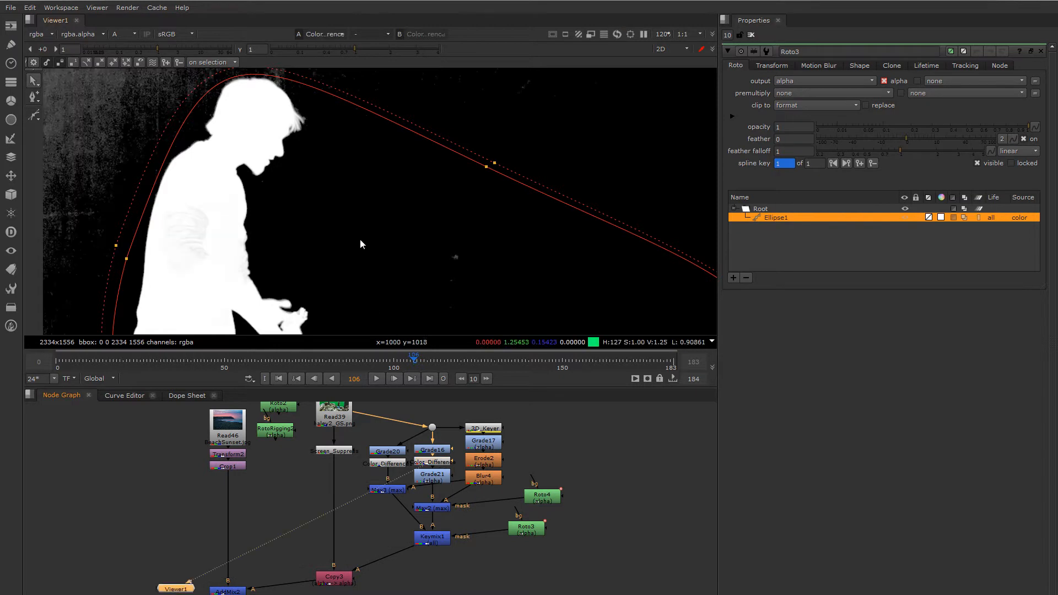
middle_click_drag(333, 242, 430, 300)
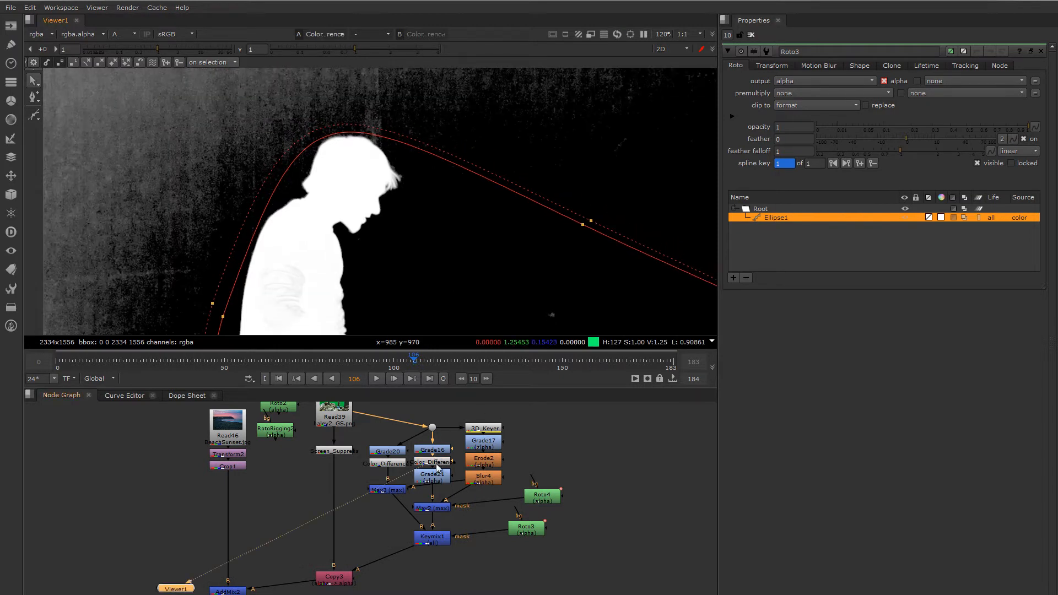
Step: Raise Grade16's gain to 2.46 and check the resulting matte around both figures
double_click(434, 451)
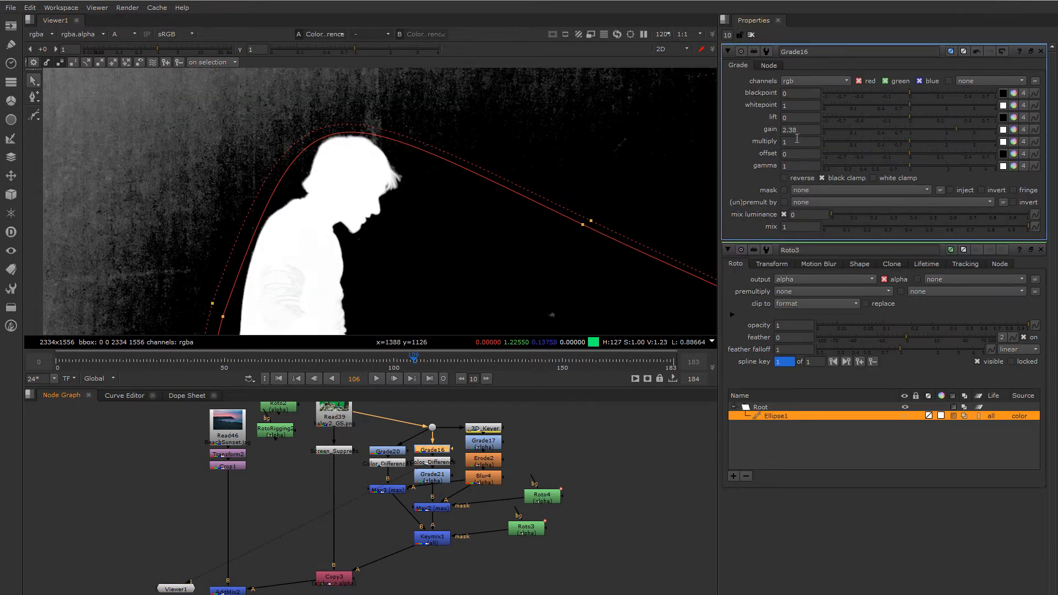
left_click(795, 134)
key("Up")
key("Up")
key("Up")
key("Up")
key("Up")
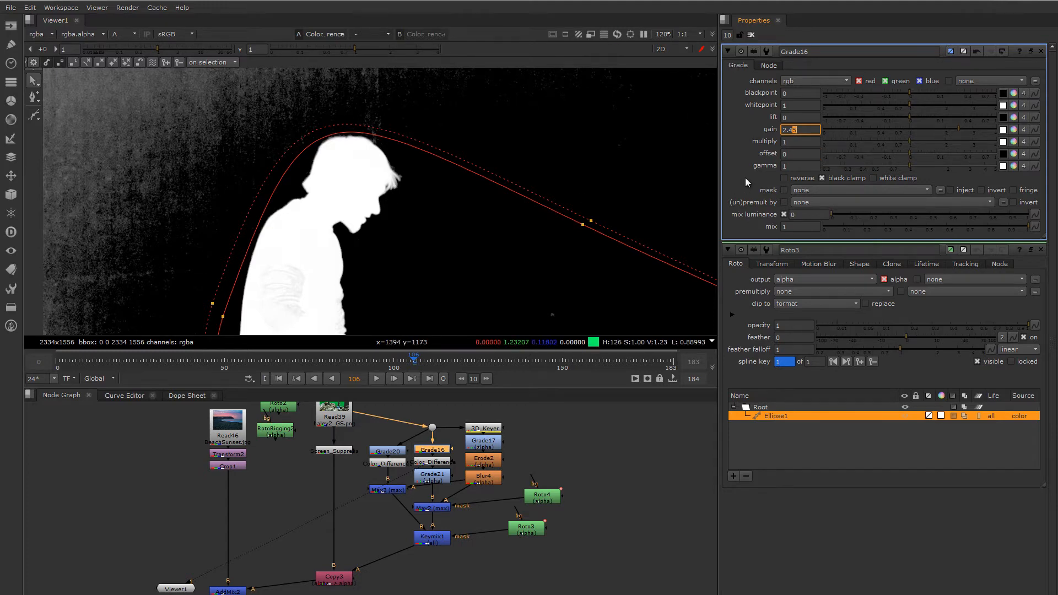
key("Up")
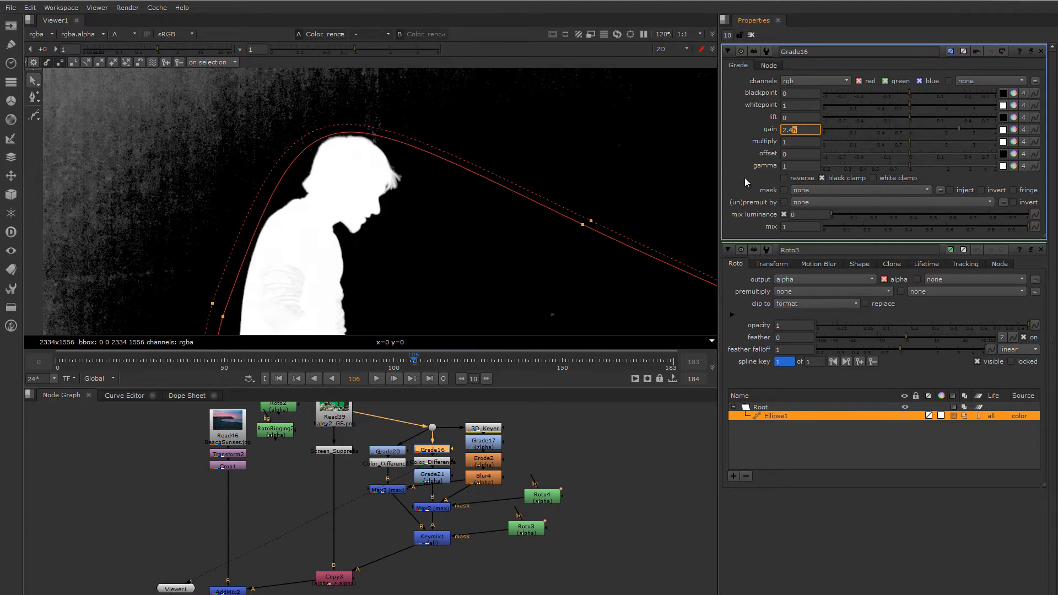
scroll(403, 207, "down", 4)
middle_click_drag(461, 252, 459, 179)
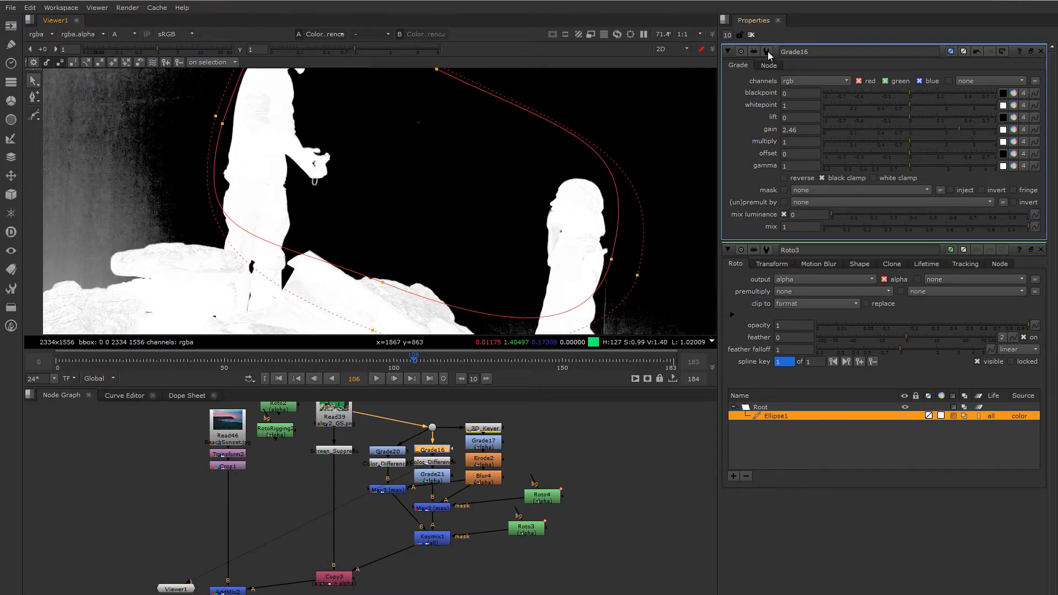
Step: Close all open node properties and check Keymix1's alpha along the man's back
left_click(752, 36)
middle_click_drag(447, 128, 554, 199)
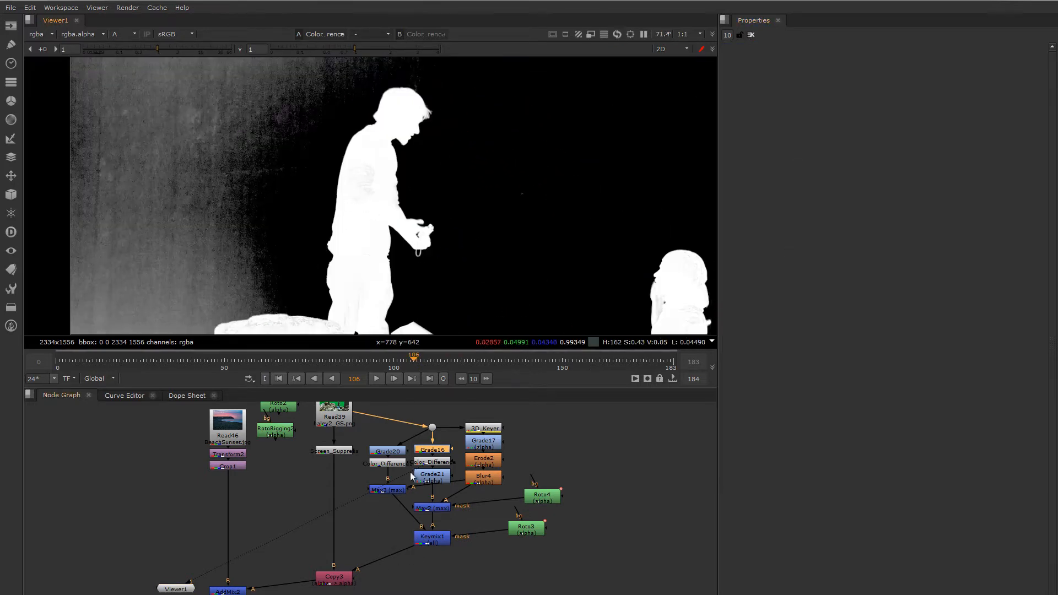
left_click(426, 544)
key("1")
scroll(322, 134, "up", 3)
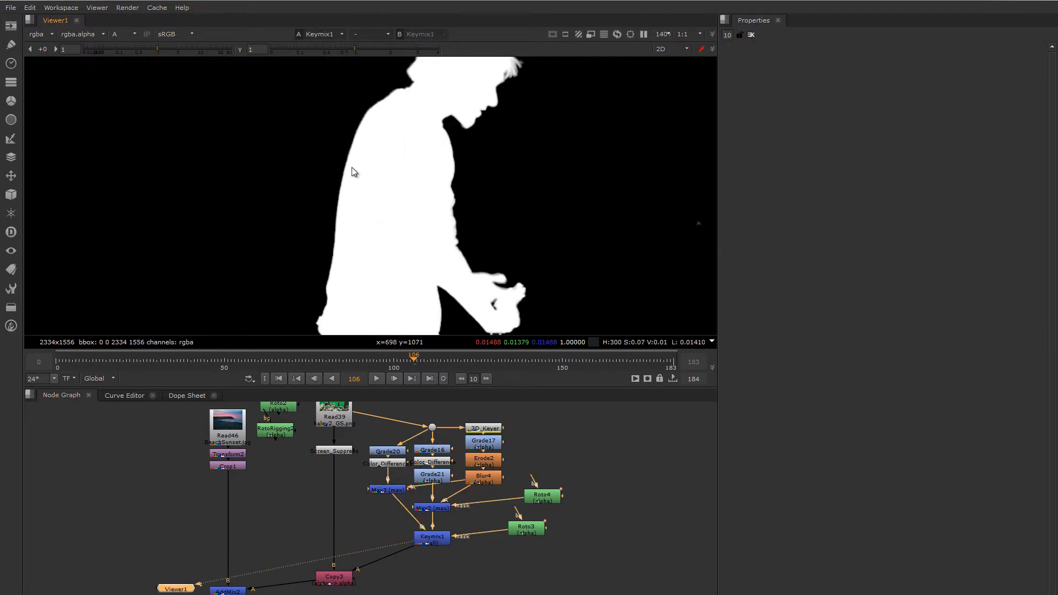
Step: View the AddMix2 composite in colour and examine the man's edges from his shoulder to his jeans
middle_click_drag(242, 588, 260, 544)
left_click(259, 547)
key("1")
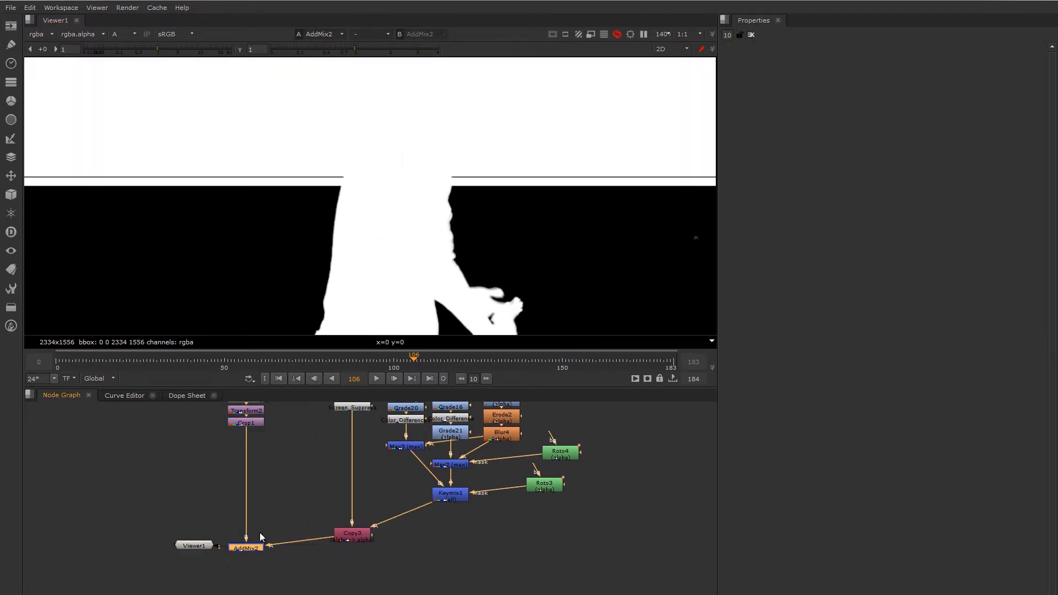
scroll(366, 230, "up", 2)
middle_click_drag(343, 125, 356, 220)
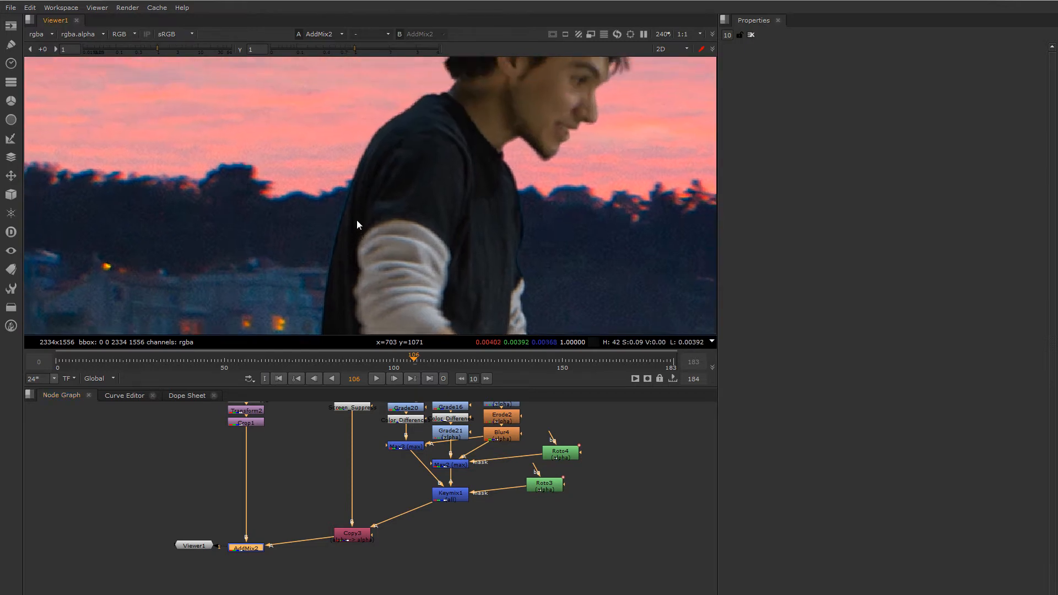
scroll(353, 246, "down", 1)
middle_click_drag(340, 267, 355, 211)
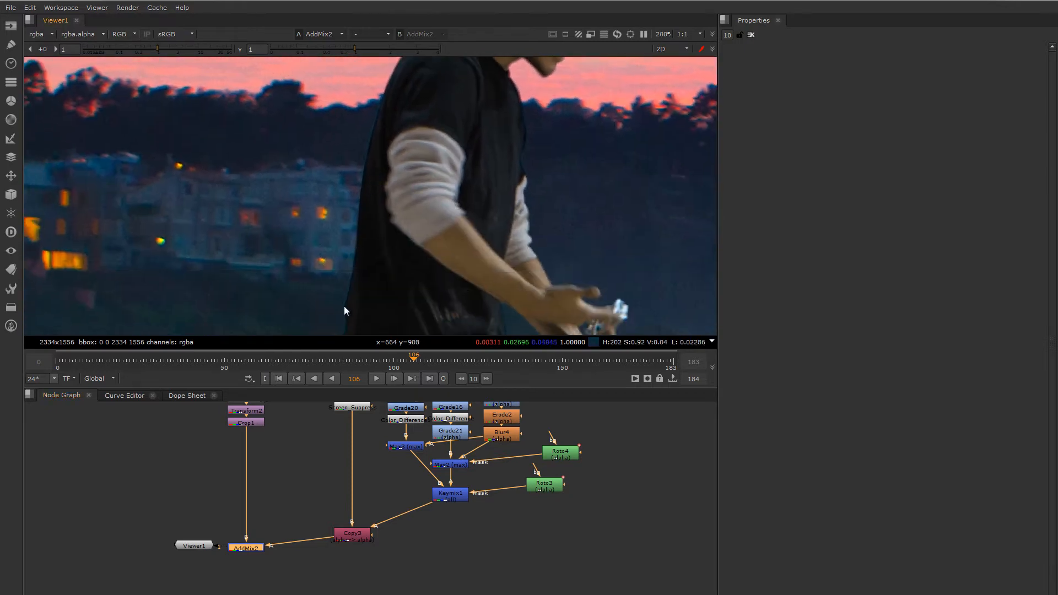
middle_click_drag(344, 306, 369, 267)
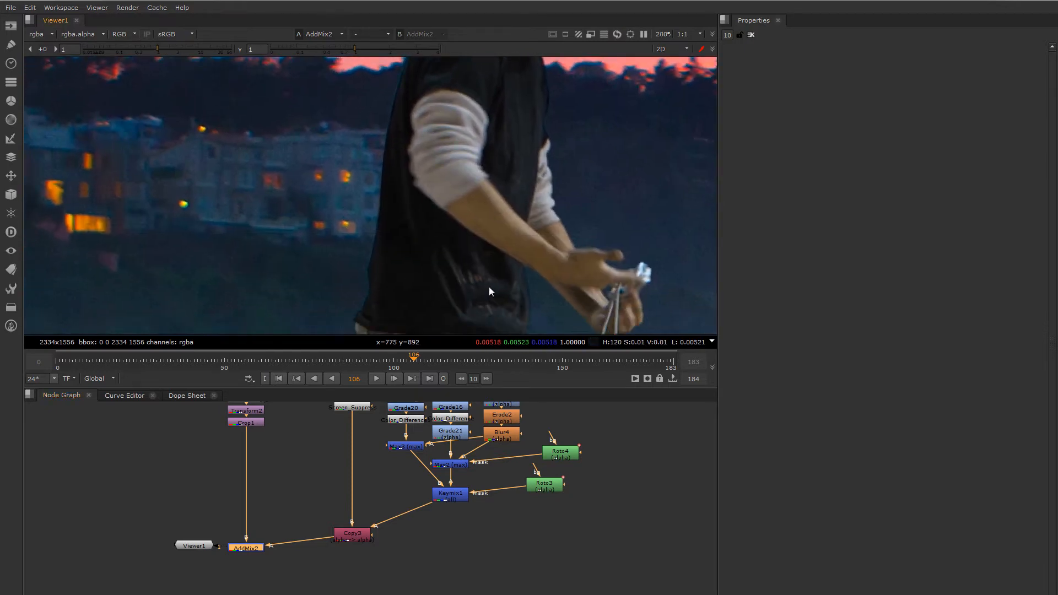
middle_click_drag(488, 287, 383, 205)
middle_click_drag(353, 262, 407, 191)
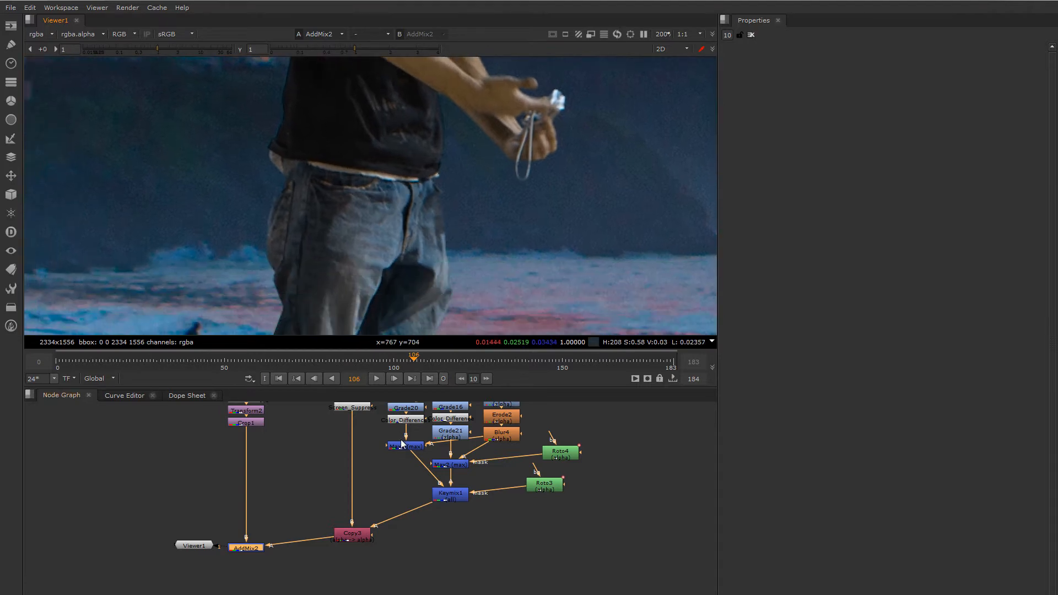
Step: Add a new Roto node beneath Roto3 and insert a Blur node between Keymix1 and Copy3
middle_click_drag(400, 482, 400, 485)
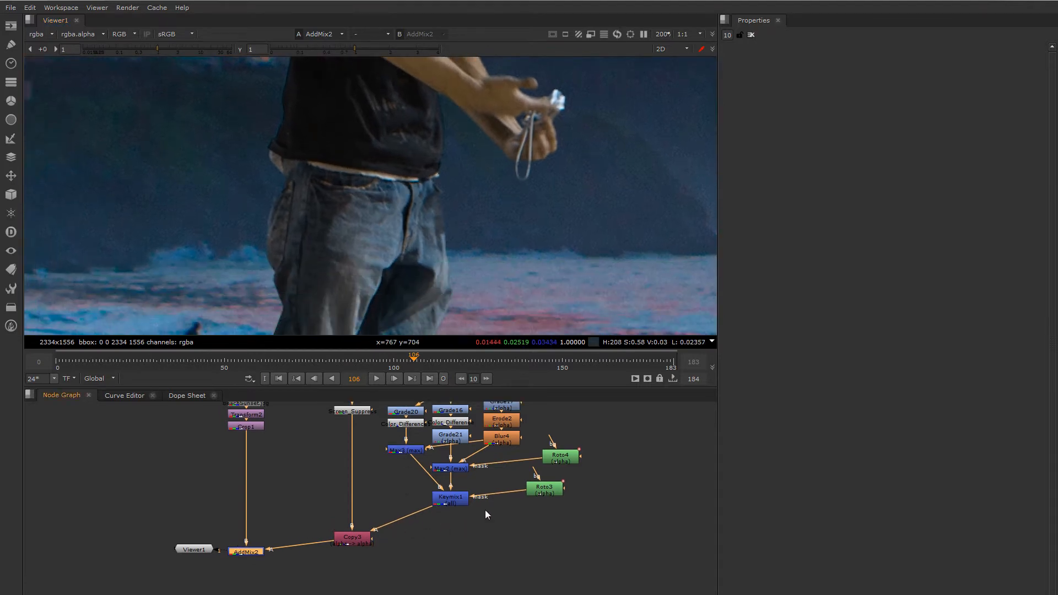
left_click(555, 490)
middle_click_drag(442, 522, 404, 514)
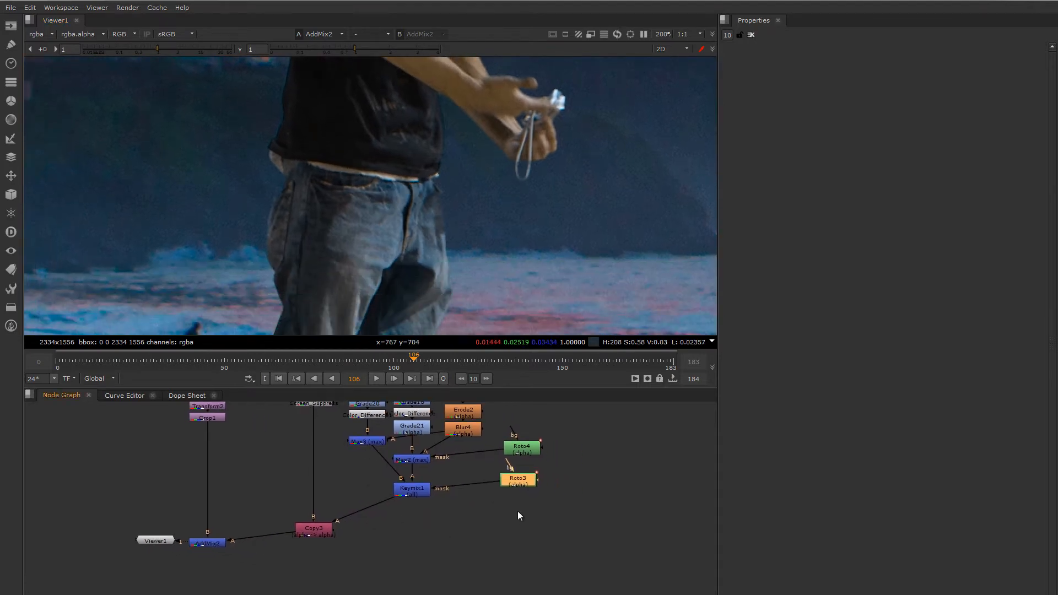
key("o")
left_click(415, 490)
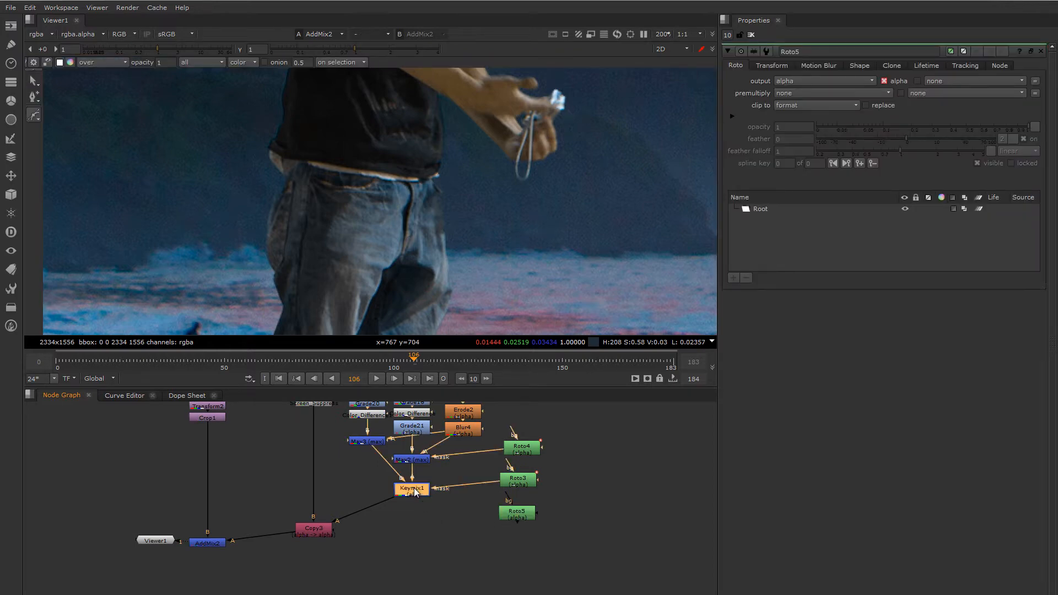
key("b")
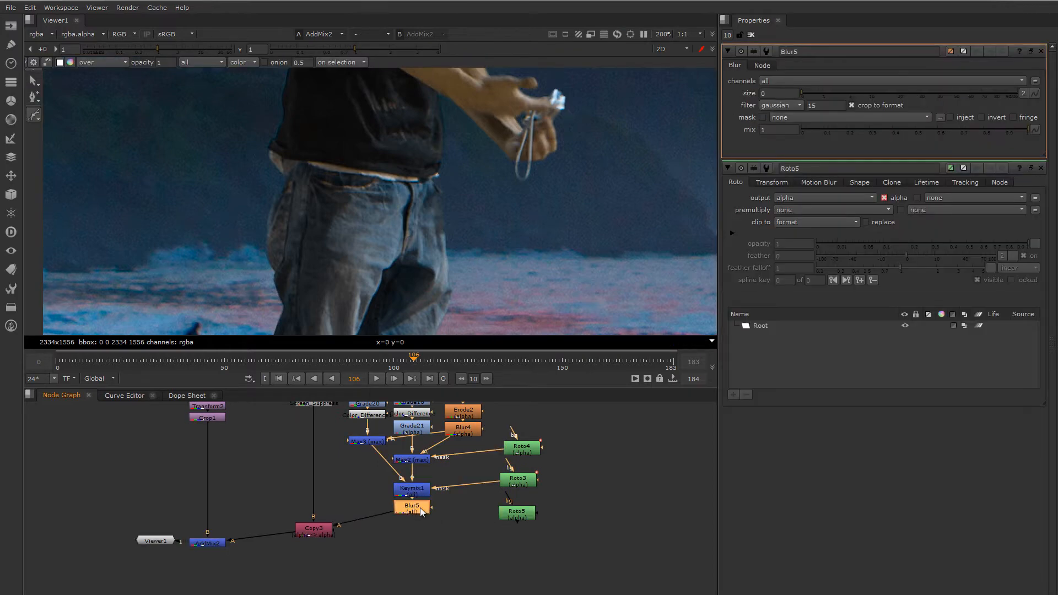
Step: Connect Blur5's mask input to Roto5, limit the blur to the alpha channel and set its size to 1.3
left_click_drag(436, 508, 517, 513)
left_click_drag(325, 531, 325, 533)
left_click(410, 510)
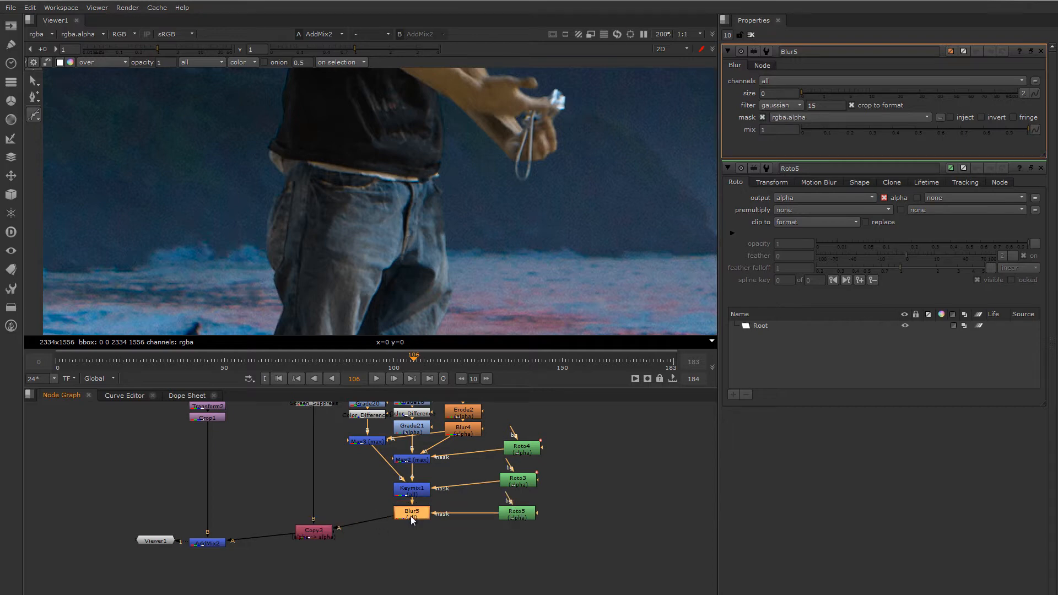
left_click_drag(412, 511, 411, 520)
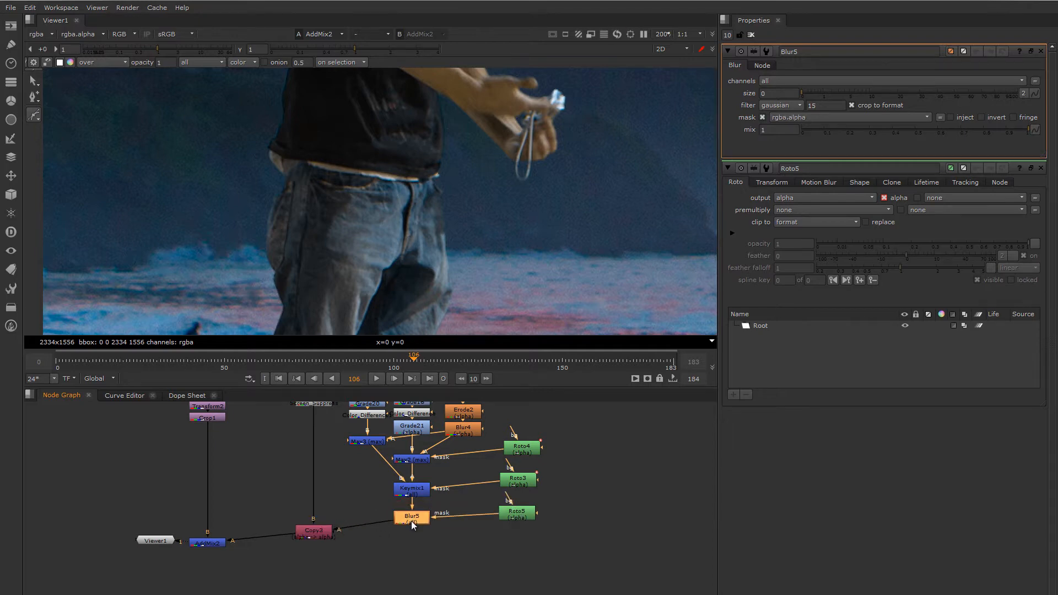
left_click(771, 83)
left_click(786, 135)
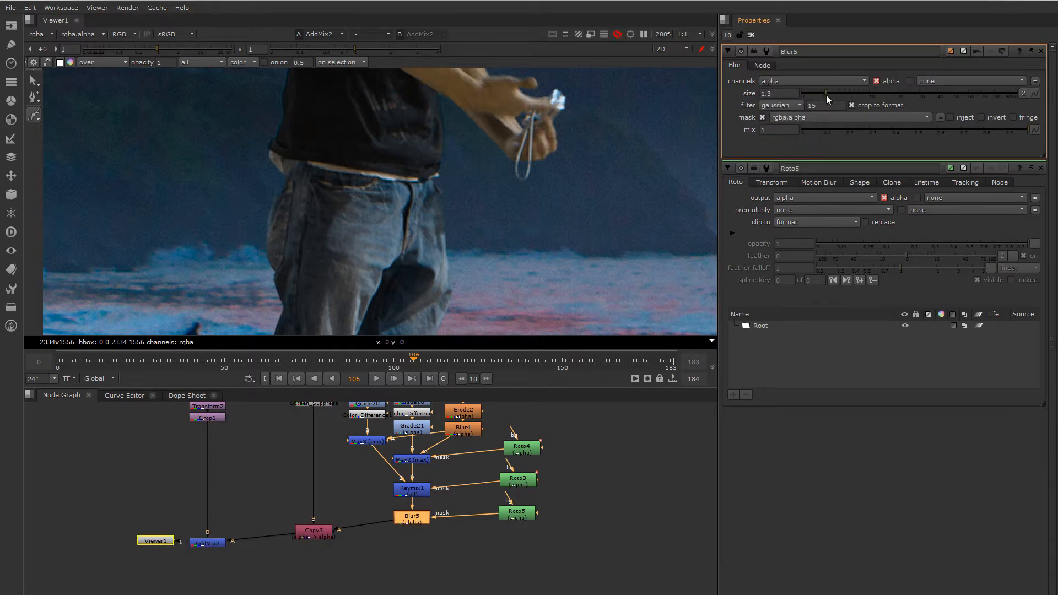
Step: Draw a closed Bezier shape in Roto5 along the man's back from the shoulder to the shirt hem, extending over the background
double_click(517, 513)
middle_click_drag(397, 133, 468, 243)
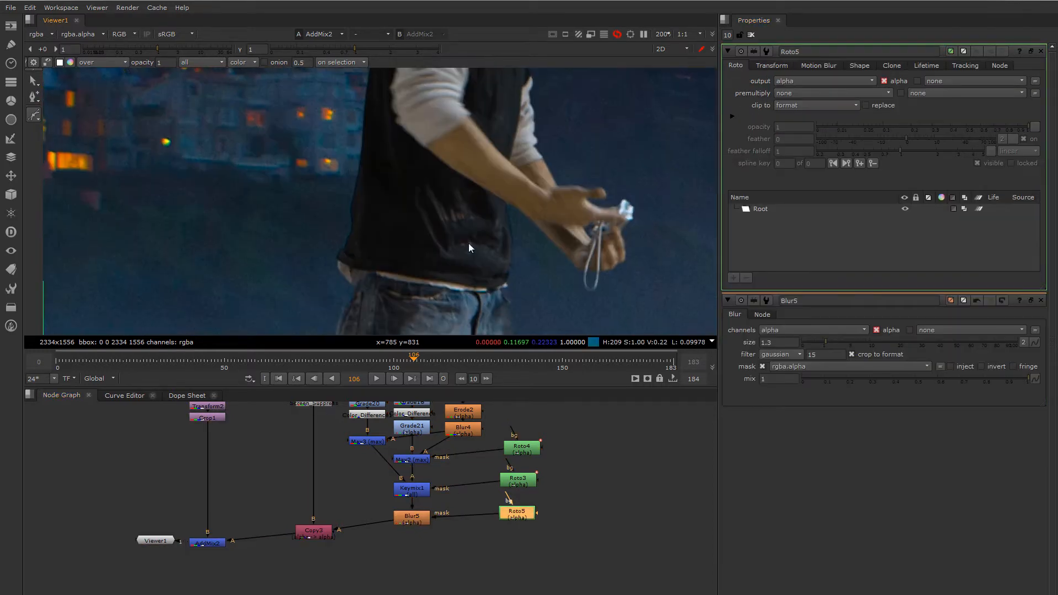
scroll(468, 243, "down", 4)
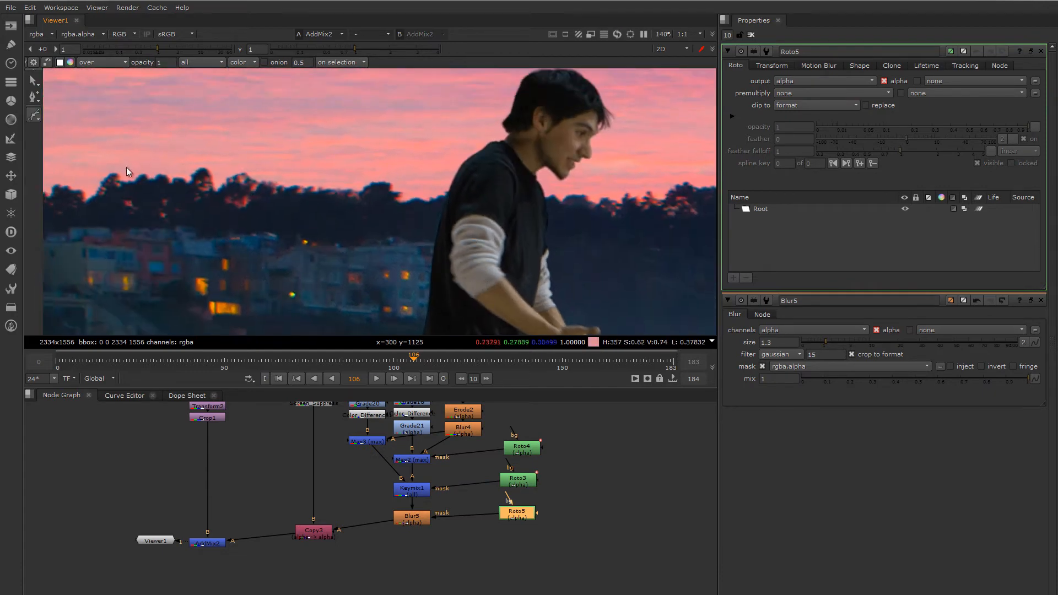
left_click_drag(34, 117, 72, 117)
left_click(479, 160)
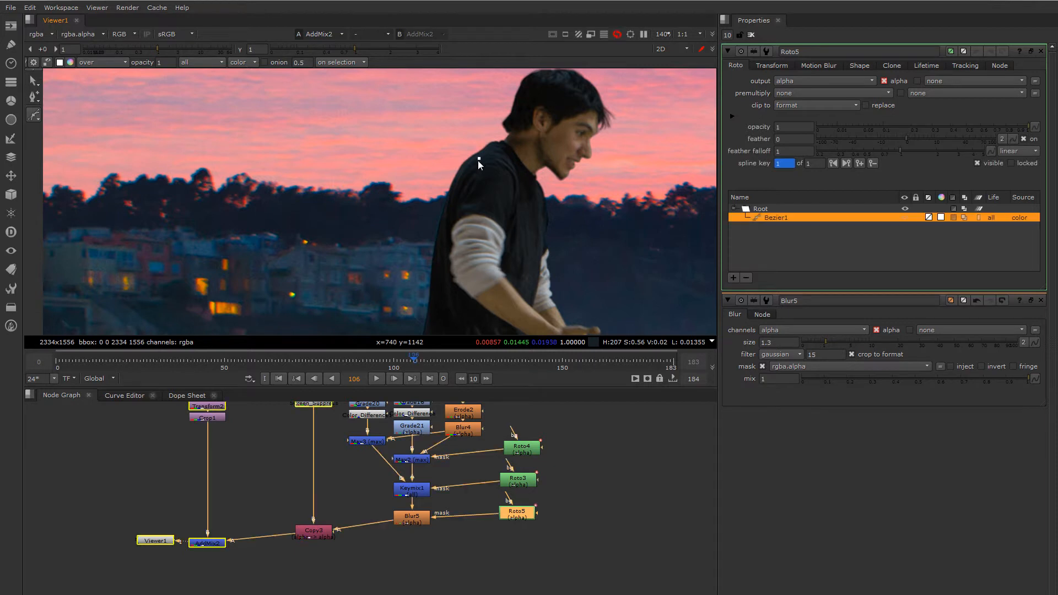
left_click(463, 186)
left_click(442, 238)
mouse_move(440, 251)
middle_mouse_down()
mouse_move(445, 172)
mouse_move(364, 257)
middle_mouse_up()
left_click(442, 256)
left_click(438, 294)
left_click(430, 310)
left_click(390, 312)
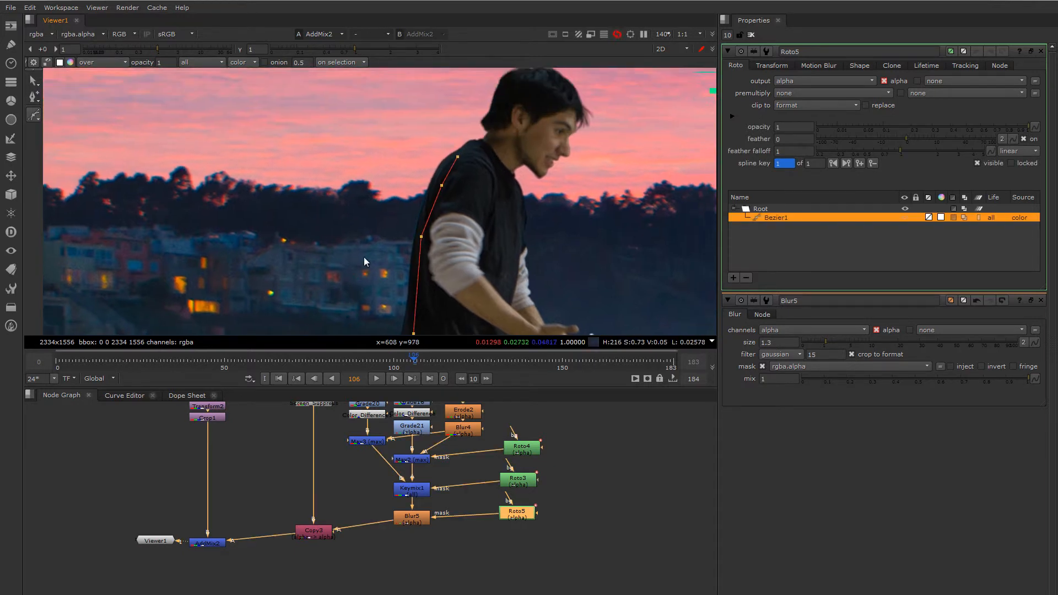
left_click(351, 164)
left_click(440, 120)
left_click(458, 155)
Step: Increase Blur5's size to 3.8 while checking the man's back edge up close
middle_click_drag(434, 202, 441, 108)
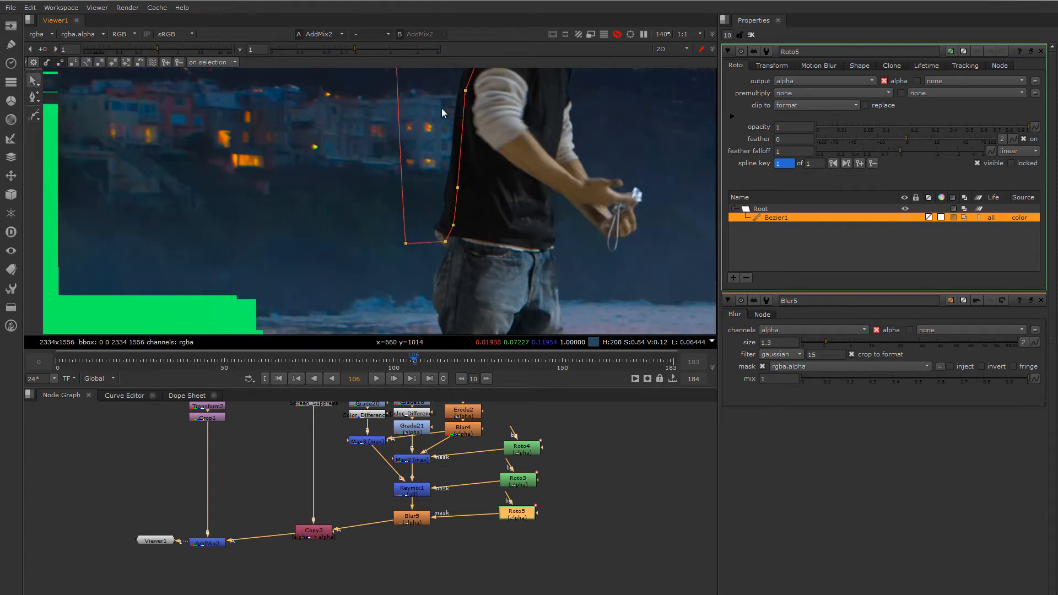
scroll(431, 237, "up", 4)
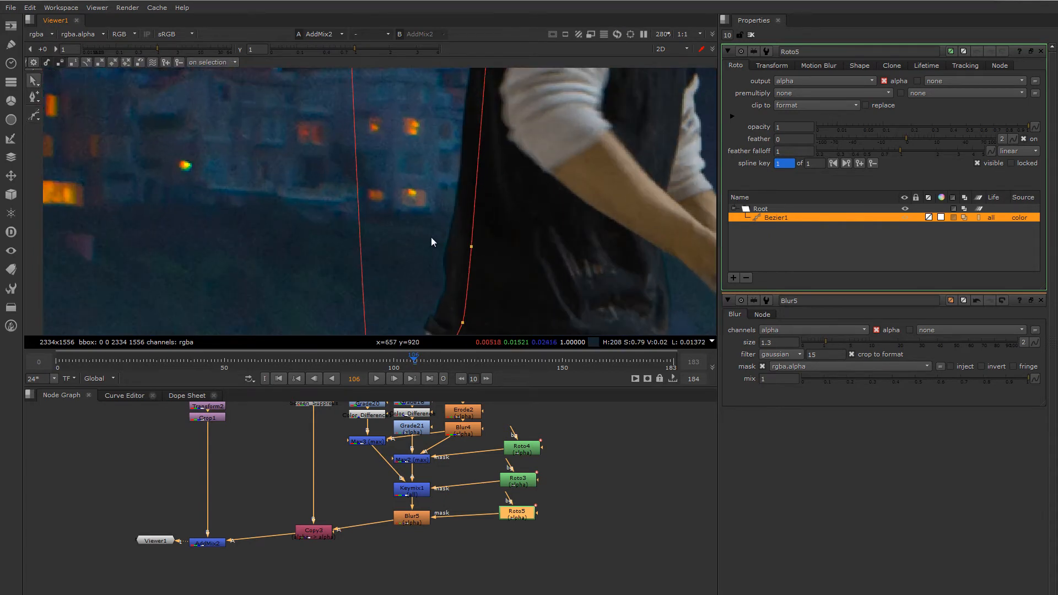
double_click(415, 521)
scroll(415, 521, "up", 3)
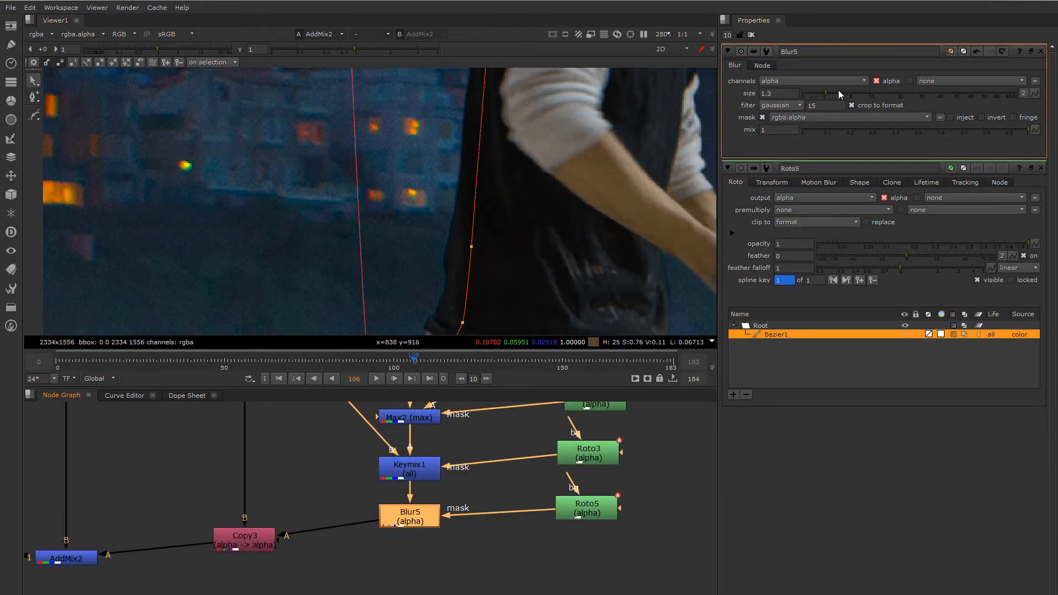
mouse_move(828, 94)
left_mouse_down()
mouse_move(891, 91)
mouse_move(818, 90)
mouse_move(865, 92)
mouse_move(818, 98)
mouse_move(841, 99)
left_mouse_up()
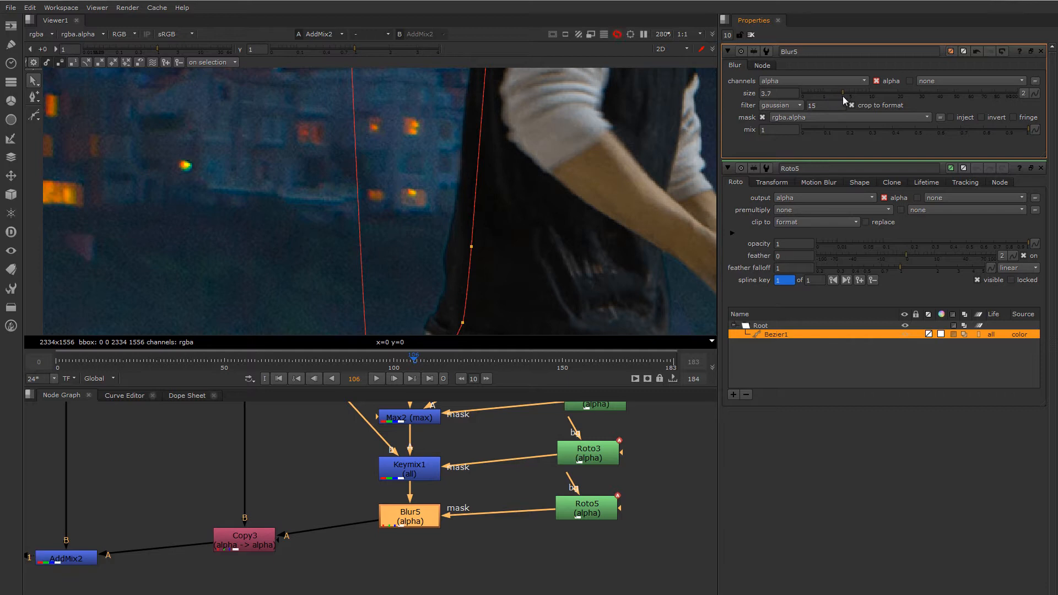
Step: Insert a ColorLookup node between Blur5 and Copy3 and connect its mask input to Roto5
left_click_drag(412, 524, 411, 510)
left_click_drag(594, 512, 600, 494)
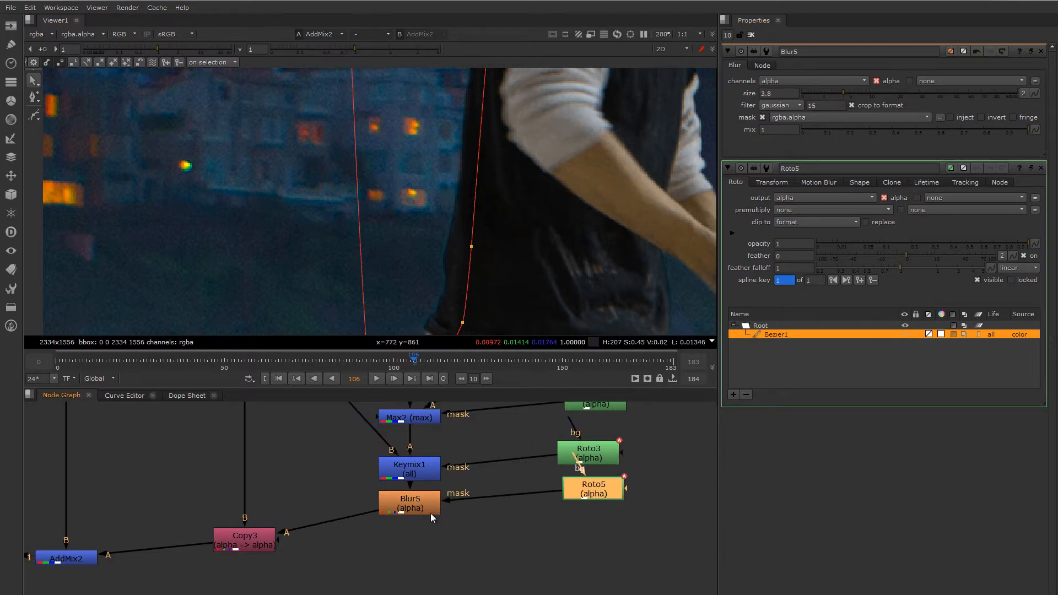
left_click(414, 508)
key("Tab")
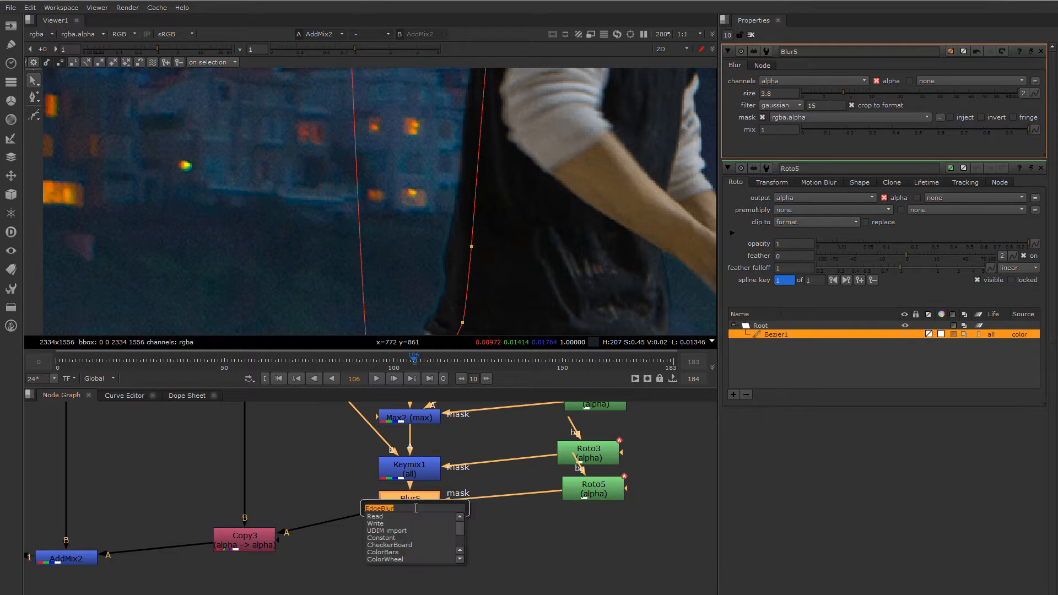
type("colorlookup")
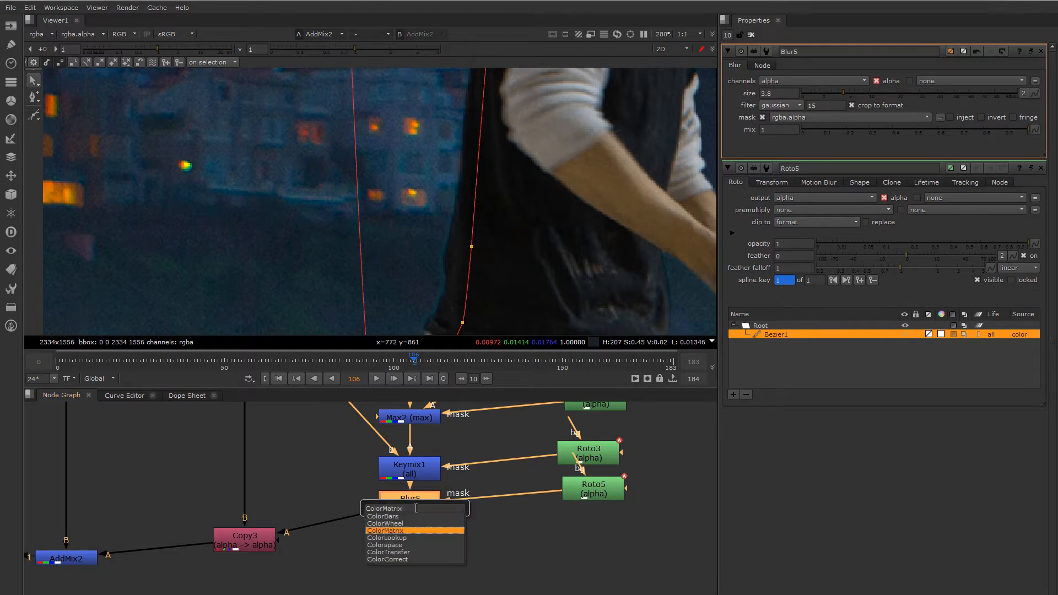
key("Return")
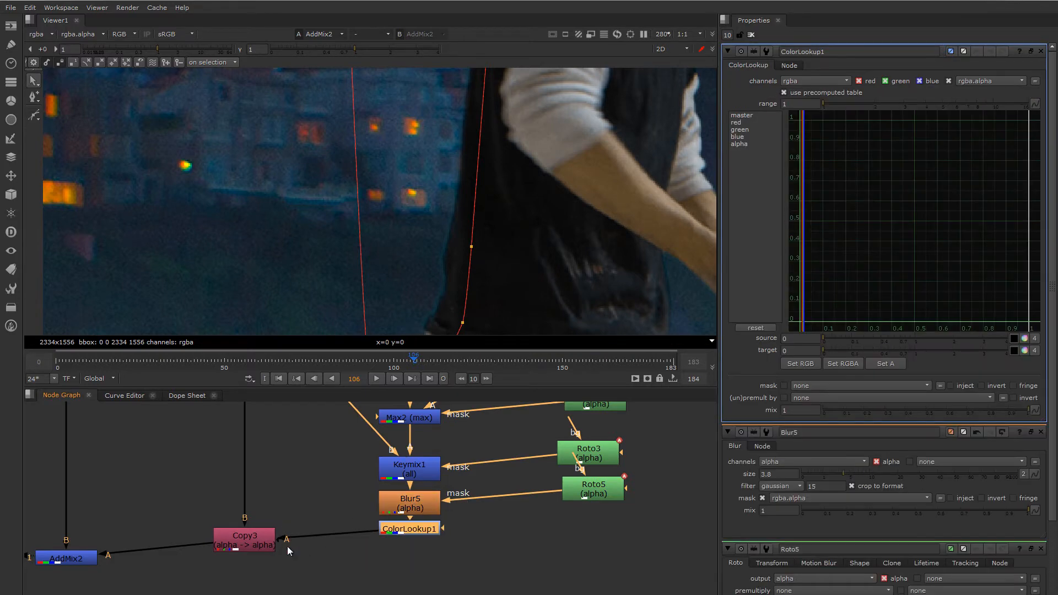
left_click_drag(598, 497, 597, 496)
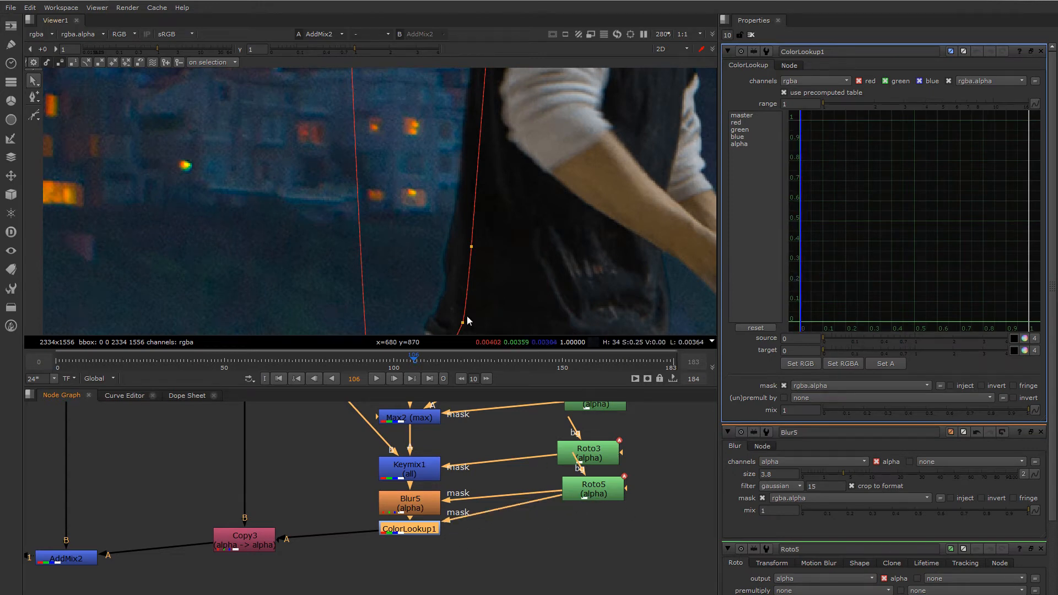
Step: Bend ColorLookup1's master curve downward by flattening its start tangent and adding a point at about x 0.65, y 0.35
scroll(460, 225, "down", 2)
middle_click_drag(461, 224, 453, 262)
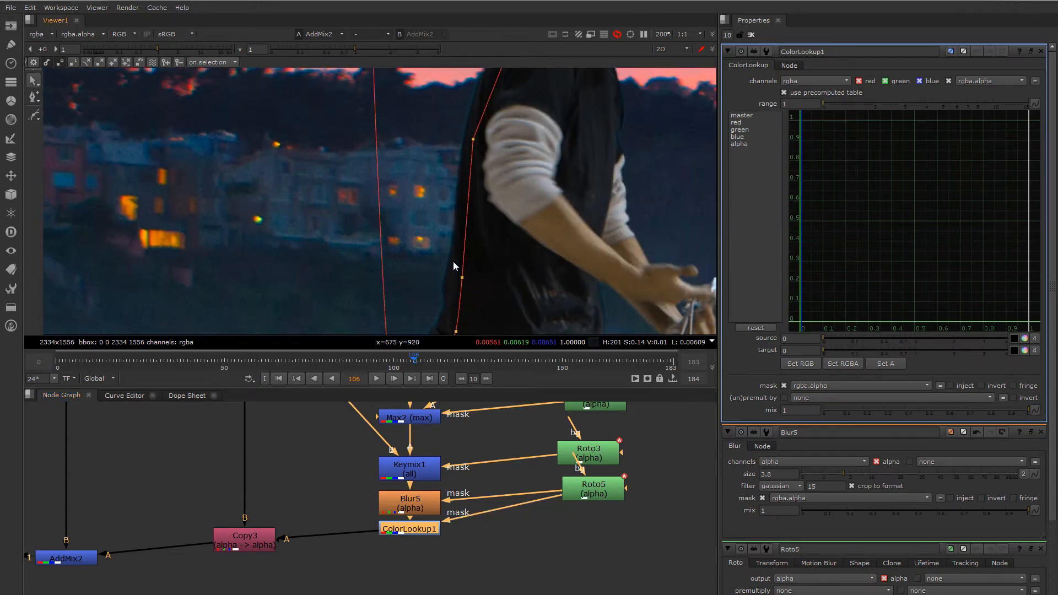
left_click(742, 115)
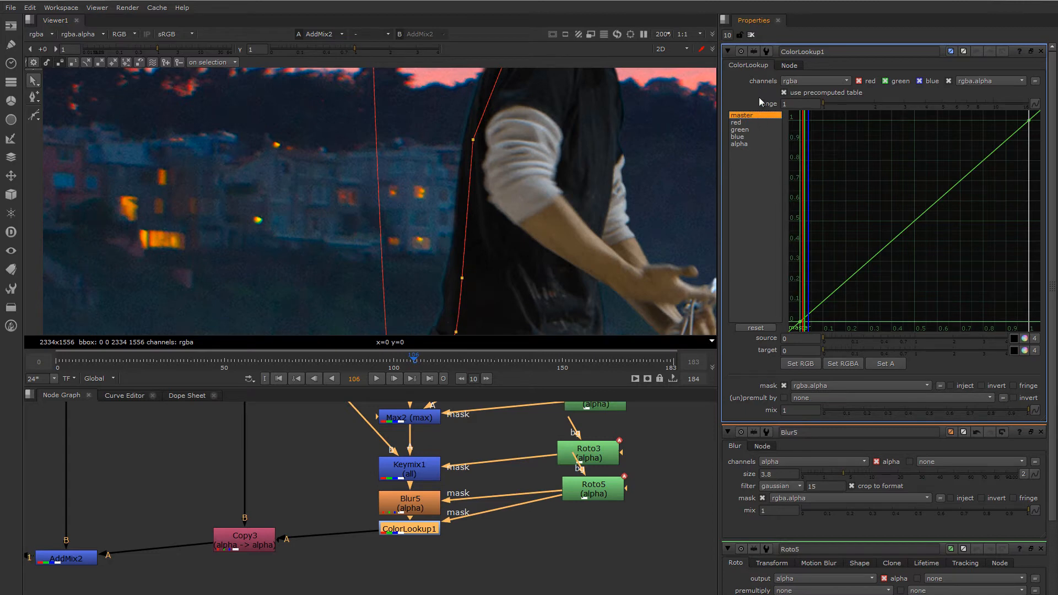
left_click(800, 322)
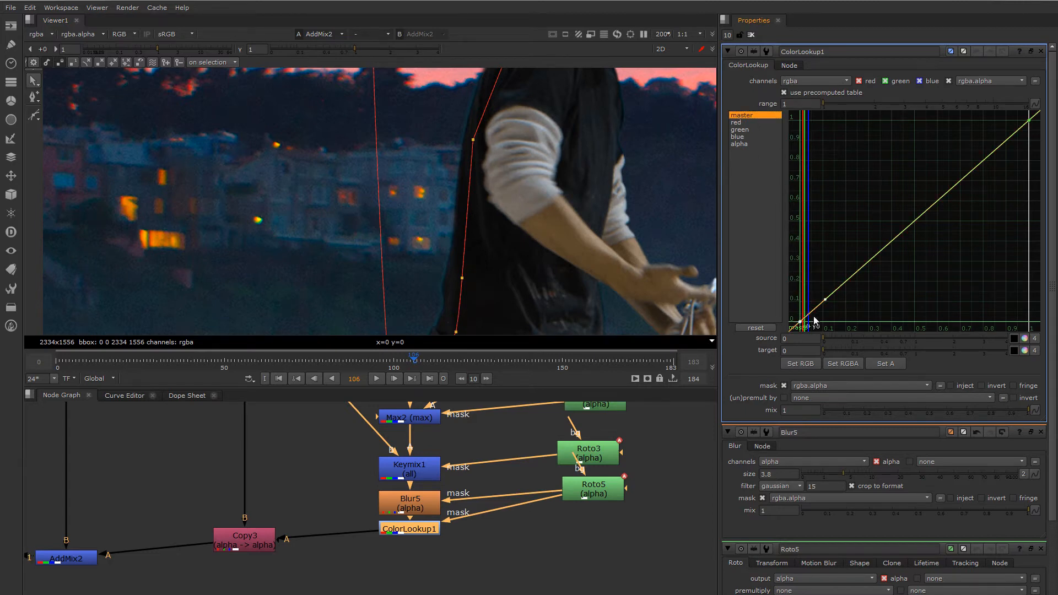
left_click_drag(825, 299, 844, 320)
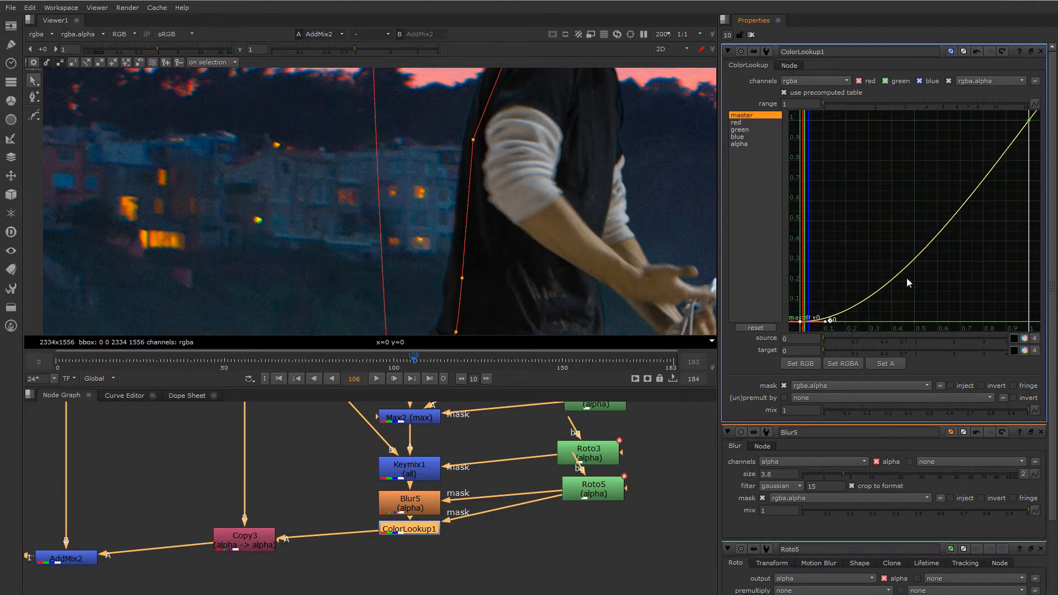
left_click(920, 253, "ctrl+alt")
left_click_drag(921, 251, 930, 272)
Step: Reduce Blur5's size to 2 while checking the edge of the man's back and sleeve up close
middle_click_drag(559, 234, 583, 297)
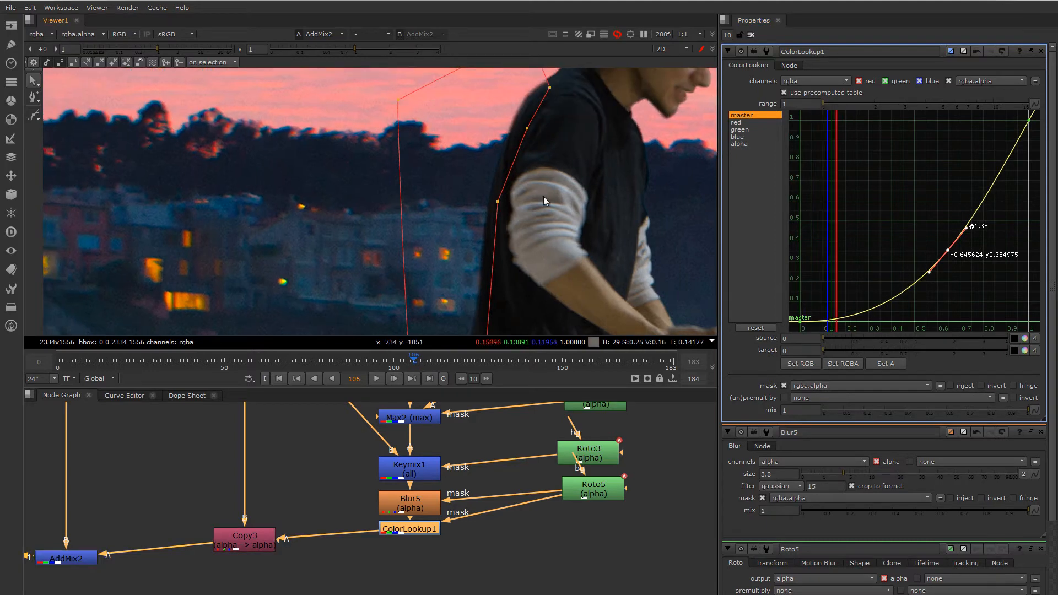
middle_click_drag(544, 197, 547, 247)
scroll(492, 201, "up", 2)
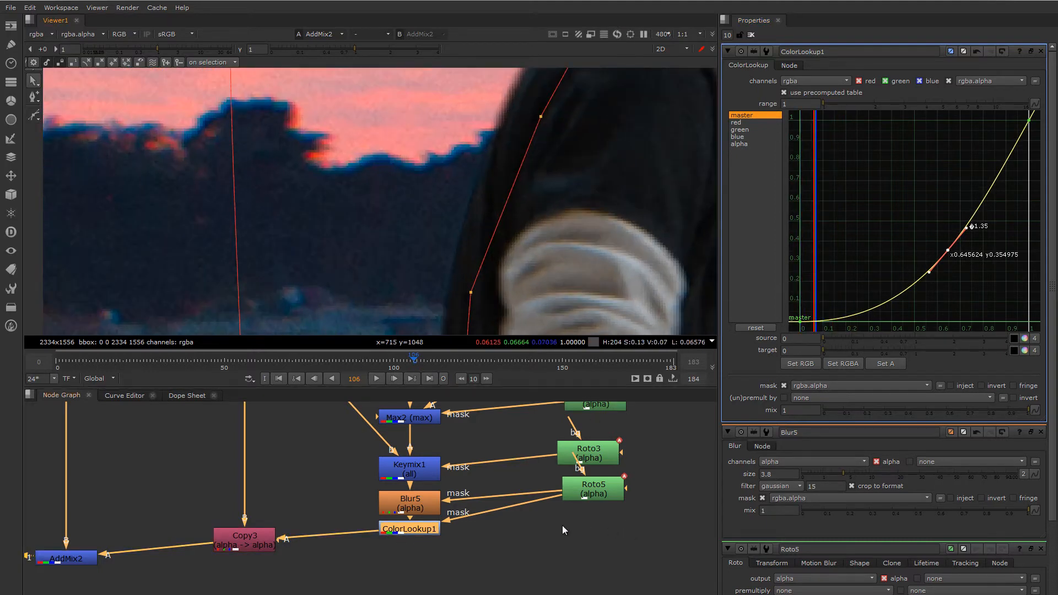
left_click_drag(424, 510, 416, 506)
double_click(416, 506)
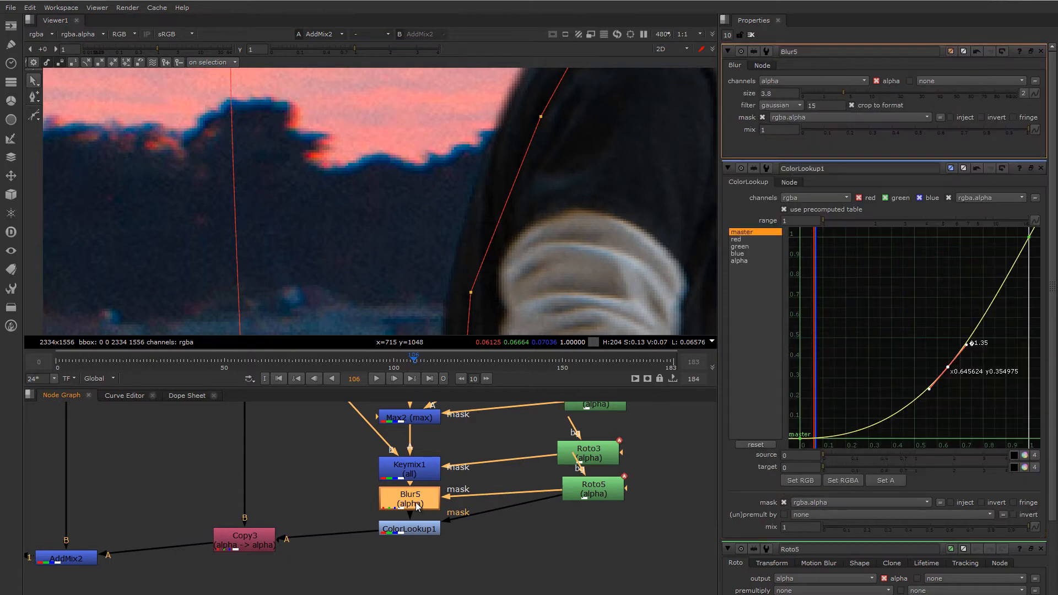
mouse_move(845, 94)
left_mouse_down()
mouse_move(818, 93)
mouse_move(831, 94)
left_mouse_up()
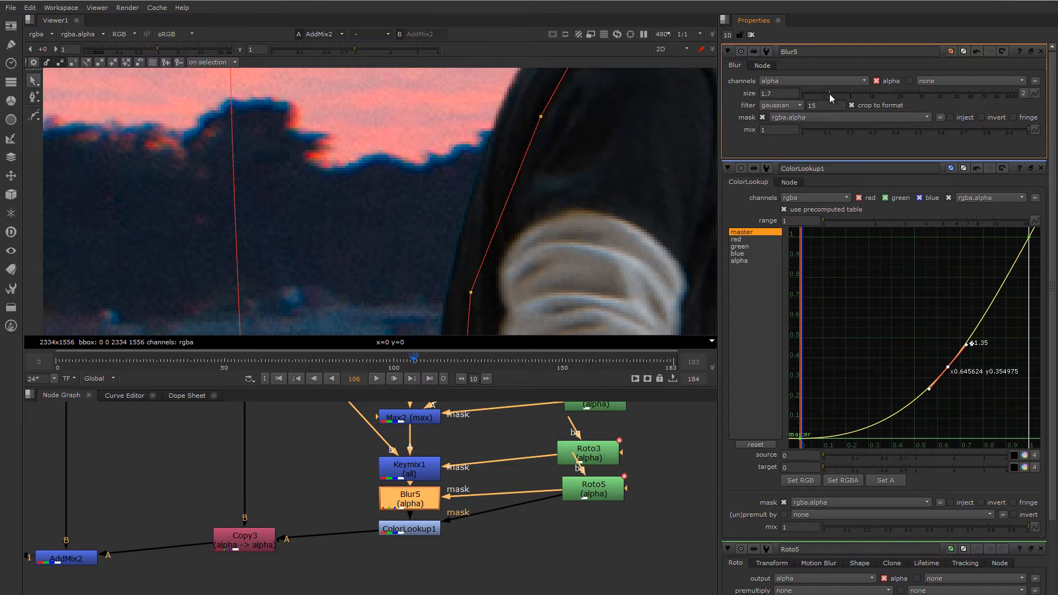
left_click_drag(831, 94, 831, 95)
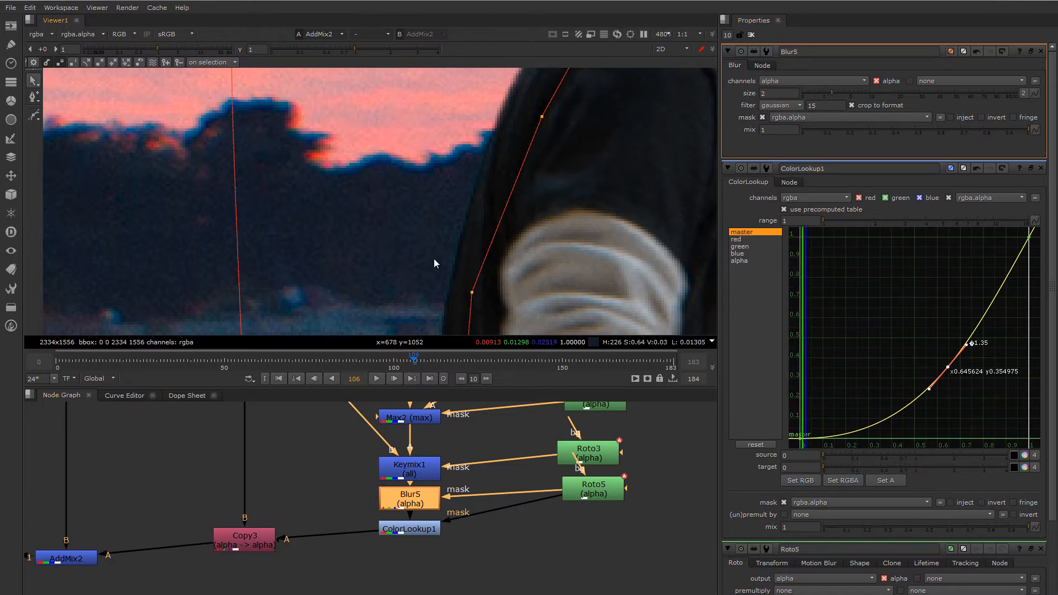
Step: Move the middle point of ColorLookup1's master curve to about x 0.72, y 0.35
middle_click_drag(435, 268, 469, 146)
scroll(462, 265, "down", 1)
middle_click_drag(464, 286, 464, 160)
scroll(473, 201, "down", 2)
middle_click_drag(473, 215, 477, 254)
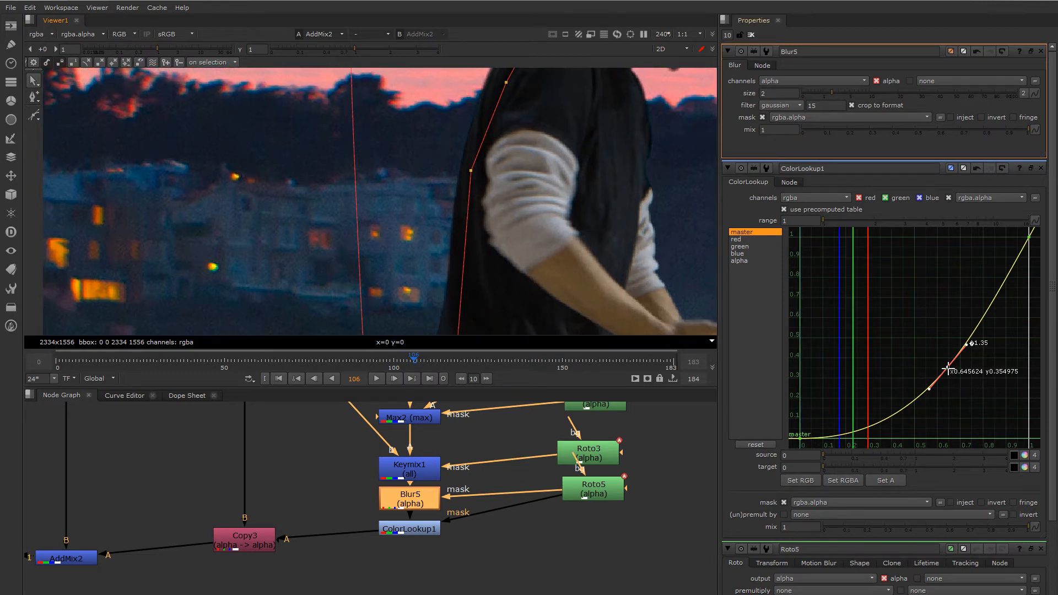
mouse_move(948, 368)
left_mouse_down()
mouse_move(950, 354)
mouse_move(966, 371)
left_mouse_up()
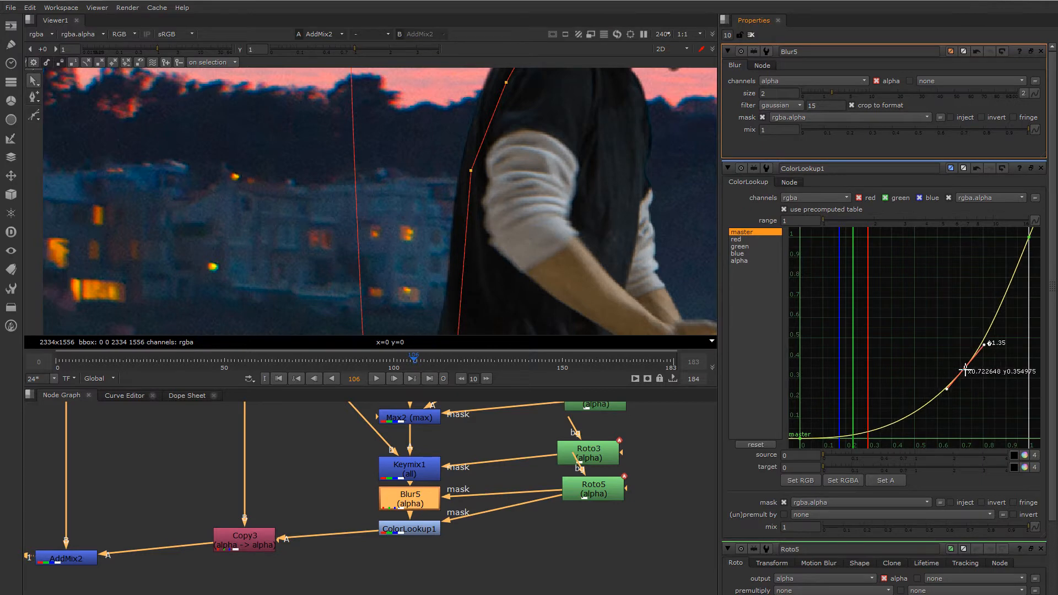
Step: Examine the man's edges from shirt hem to shoulder and chest, and the seated woman's edges against the background
scroll(455, 257, "down", 2)
middle_click_drag(455, 260, 490, 200)
scroll(474, 240, "up", 4)
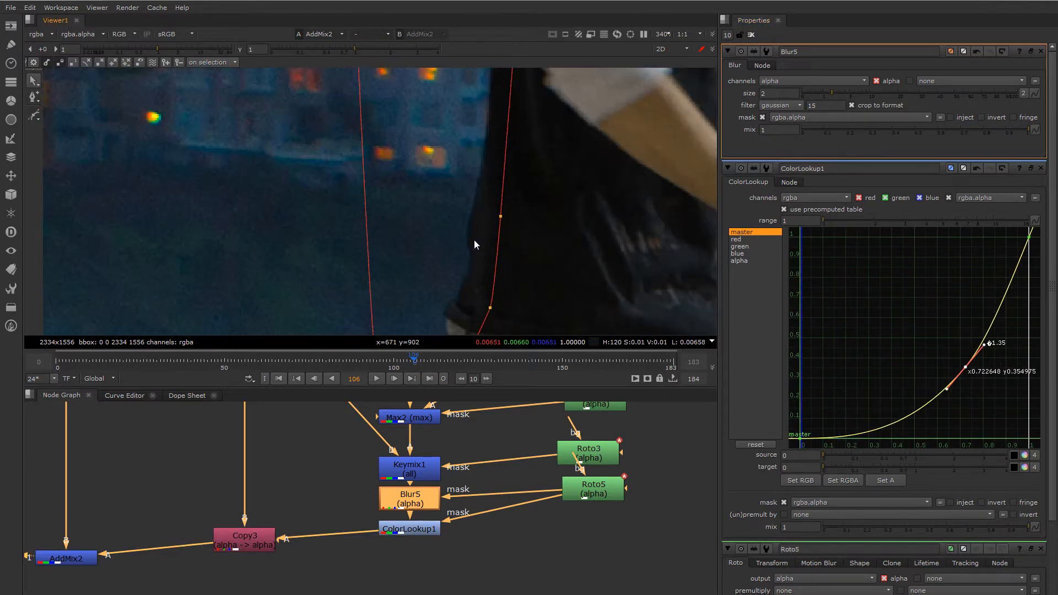
scroll(551, 269, "down", 3)
middle_click_drag(551, 269, 485, 261)
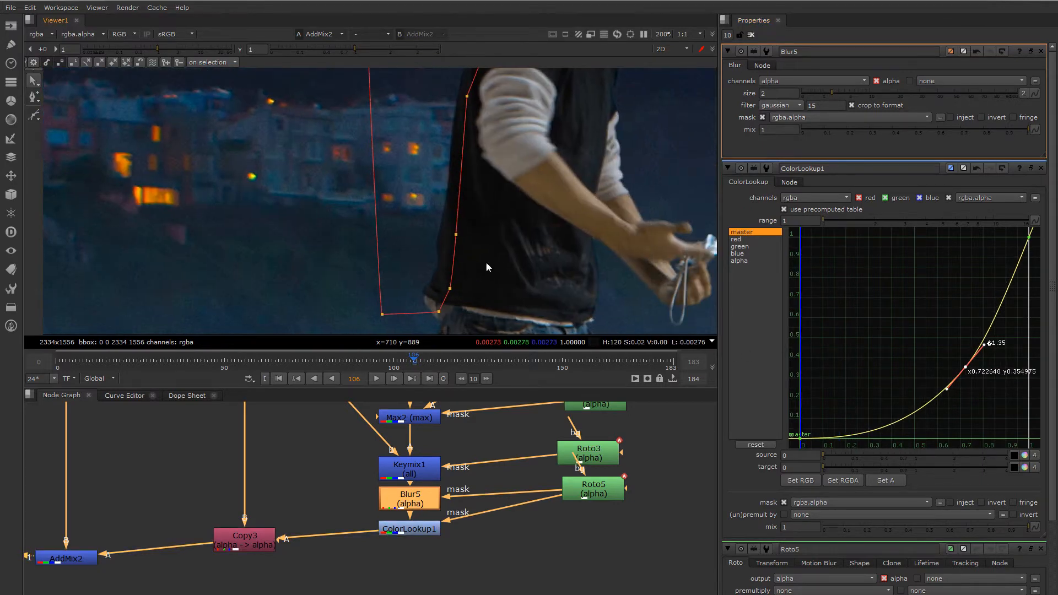
middle_click_drag(549, 237, 526, 255)
middle_click_drag(494, 207, 498, 261)
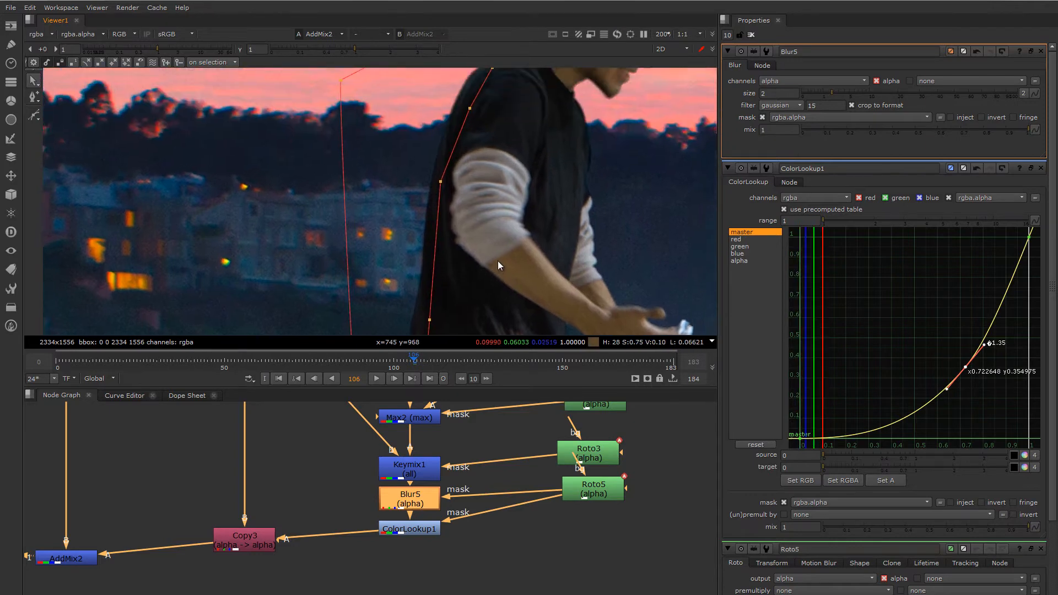
middle_click_drag(578, 150, 585, 176)
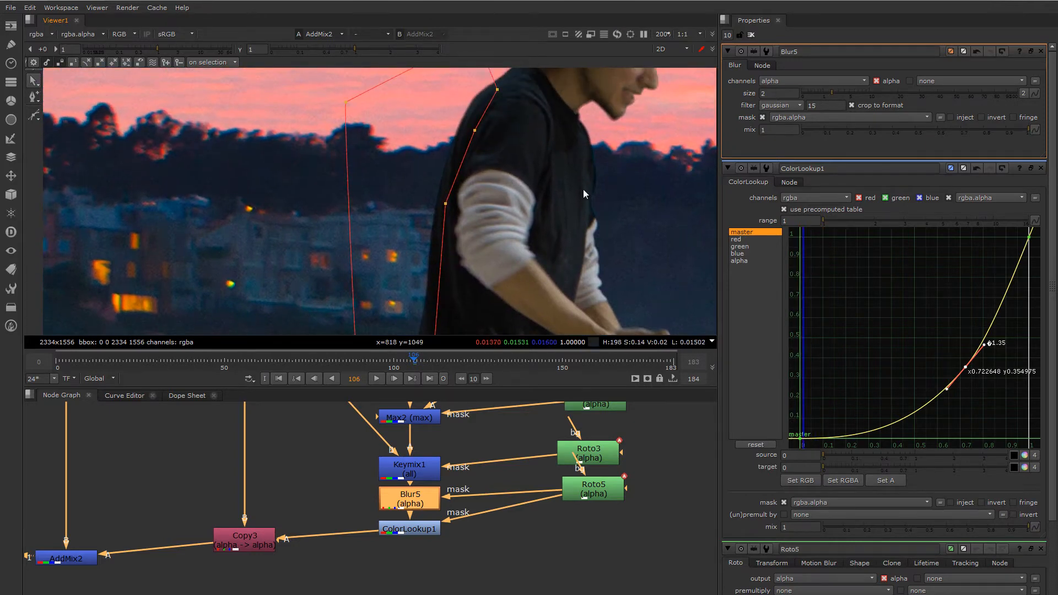
scroll(583, 190, "up", 2)
scroll(597, 250, "down", 2)
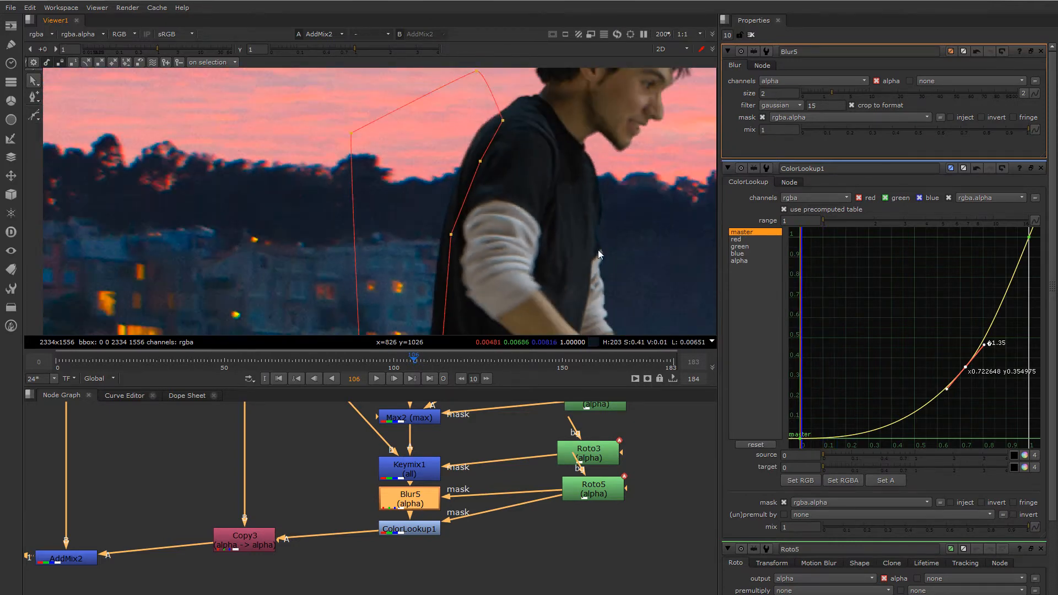
middle_click_drag(604, 231, 435, 214)
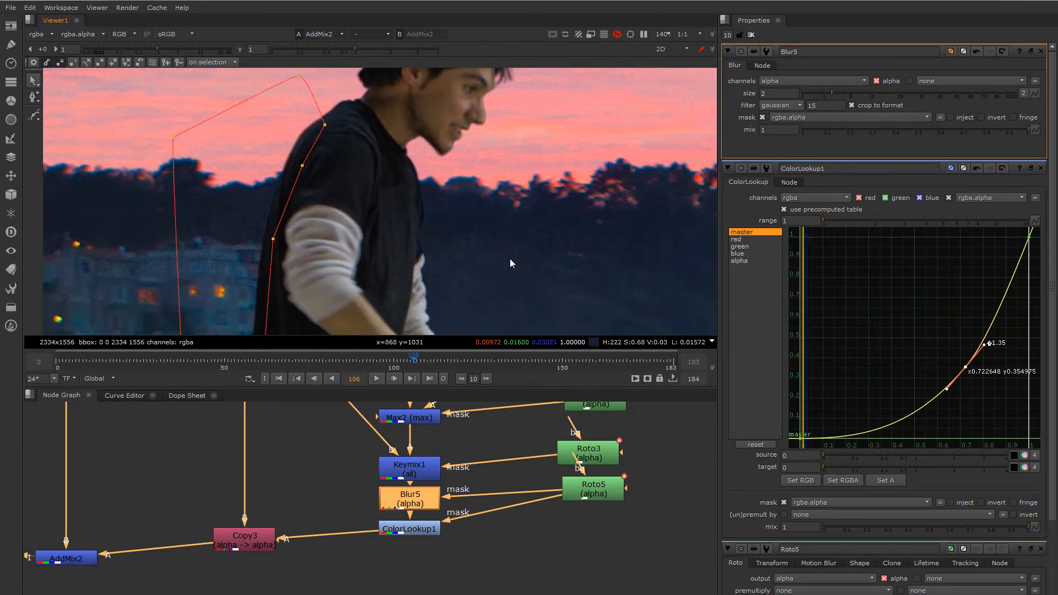
scroll(590, 269, "down", 1)
middle_click_drag(592, 270, 401, 194)
mouse_move(484, 293)
middle_mouse_down()
mouse_move(435, 250)
mouse_move(312, 234)
middle_mouse_up()
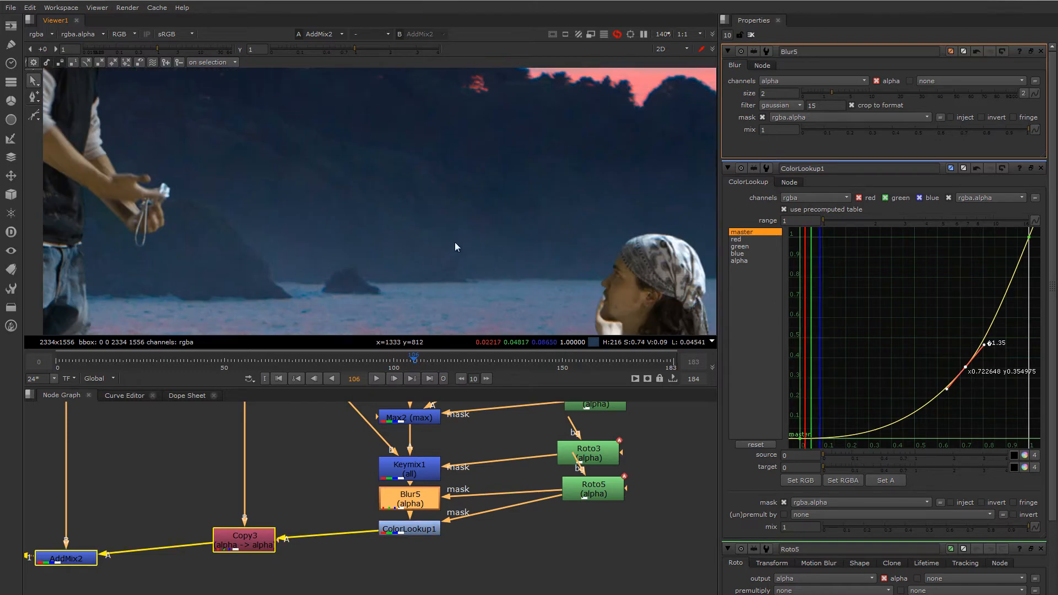
middle_click_drag(565, 304, 501, 253)
middle_click_drag(448, 310, 489, 299)
Step: Close all open node properties to clear the roto overlay and view the man's composite unobstructed
middle_click_drag(310, 554, 420, 535)
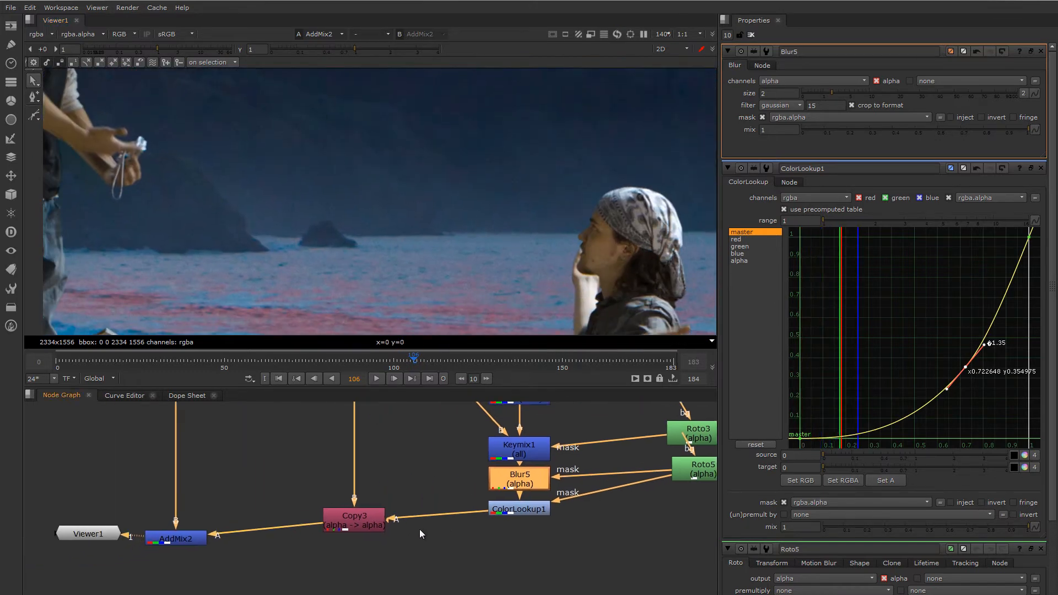
left_click(204, 537)
left_click(88, 534)
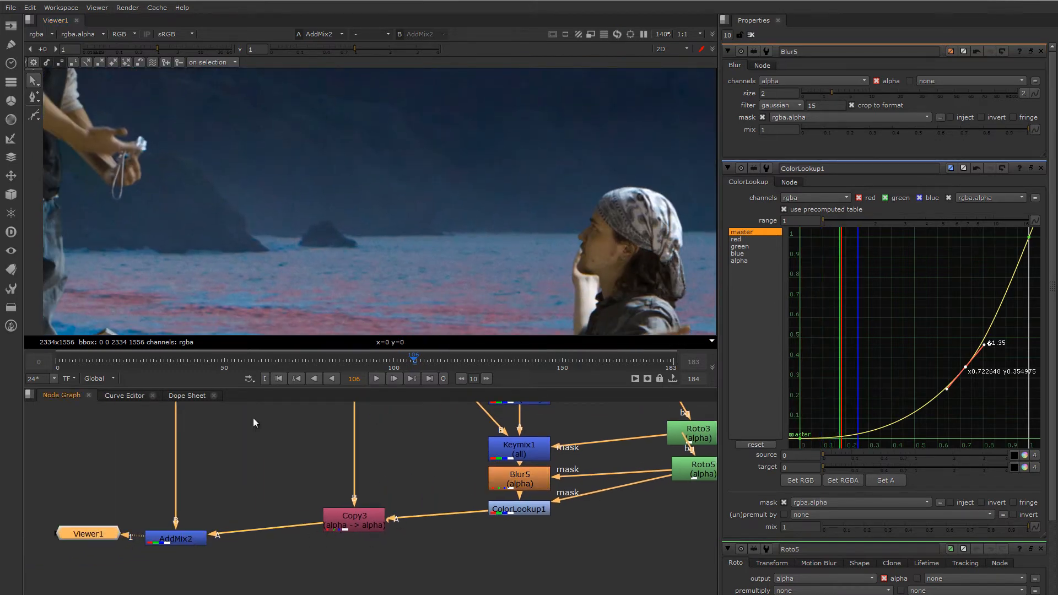
middle_click_drag(408, 223, 546, 239)
left_click(752, 36)
middle_click_drag(360, 218, 527, 239)
middle_click_drag(316, 171, 398, 271)
middle_click_drag(392, 184, 402, 211)
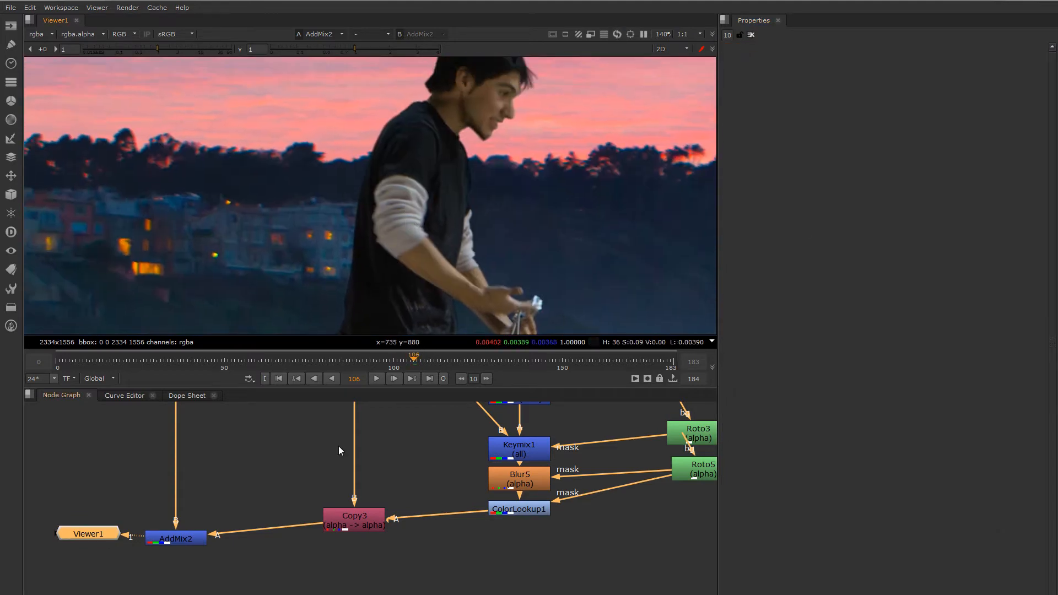
Step: Open AddMix2's properties and lower the starting slope of its A curve to 0.35
double_click(179, 543)
left_click(801, 337)
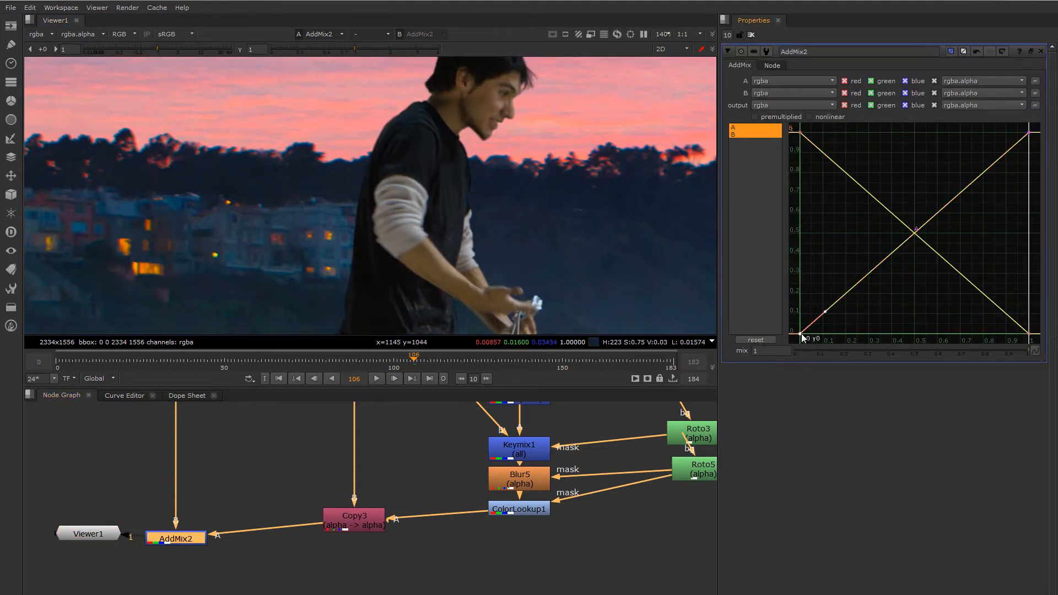
left_click_drag(825, 311, 827, 326)
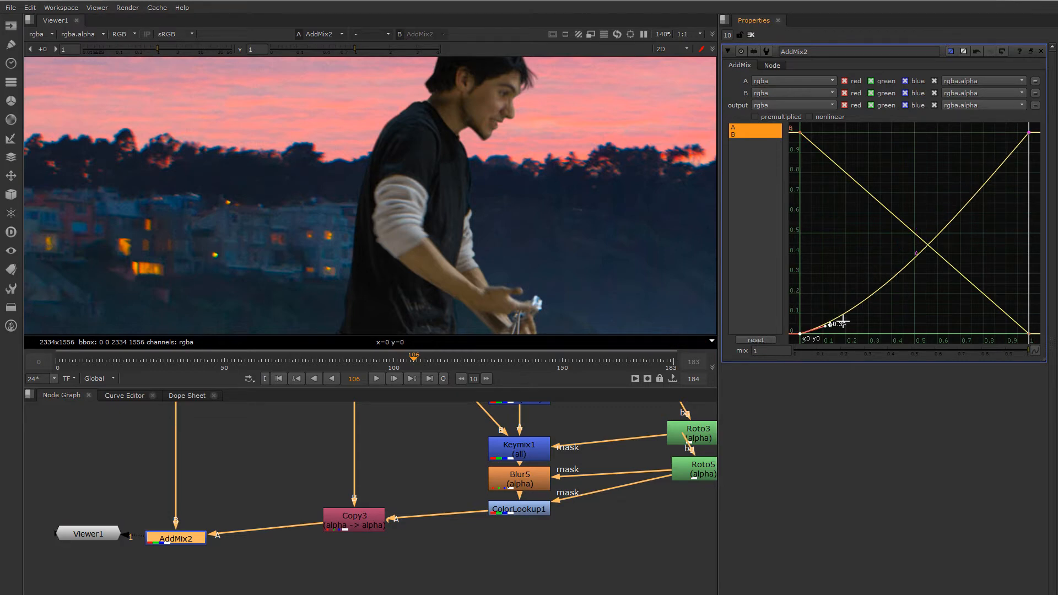
scroll(502, 201, "up", 4)
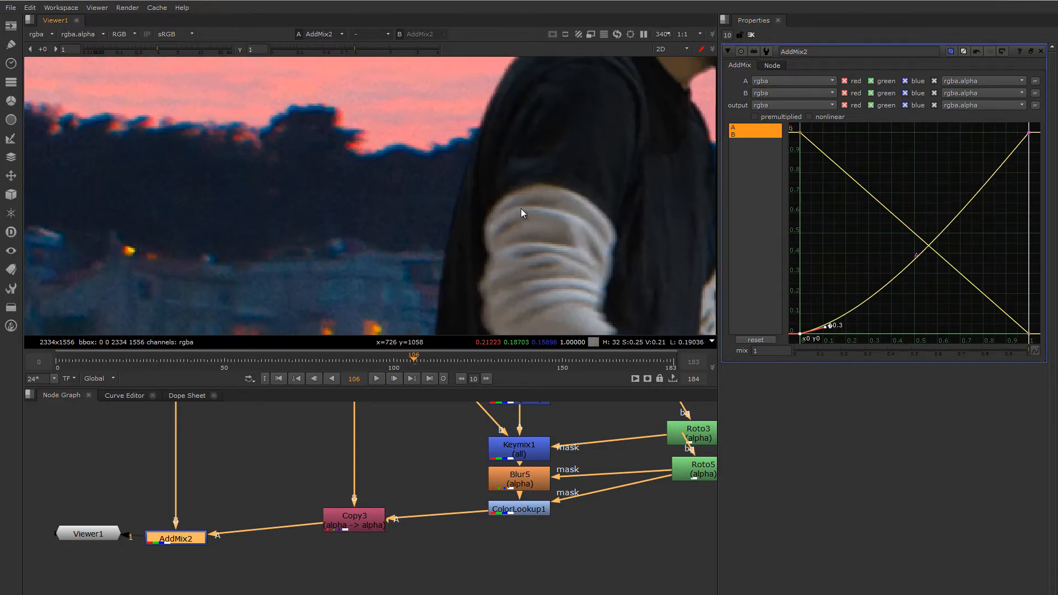
mouse_move(826, 326)
left_mouse_down()
mouse_move(829, 309)
mouse_move(828, 324)
left_mouse_up()
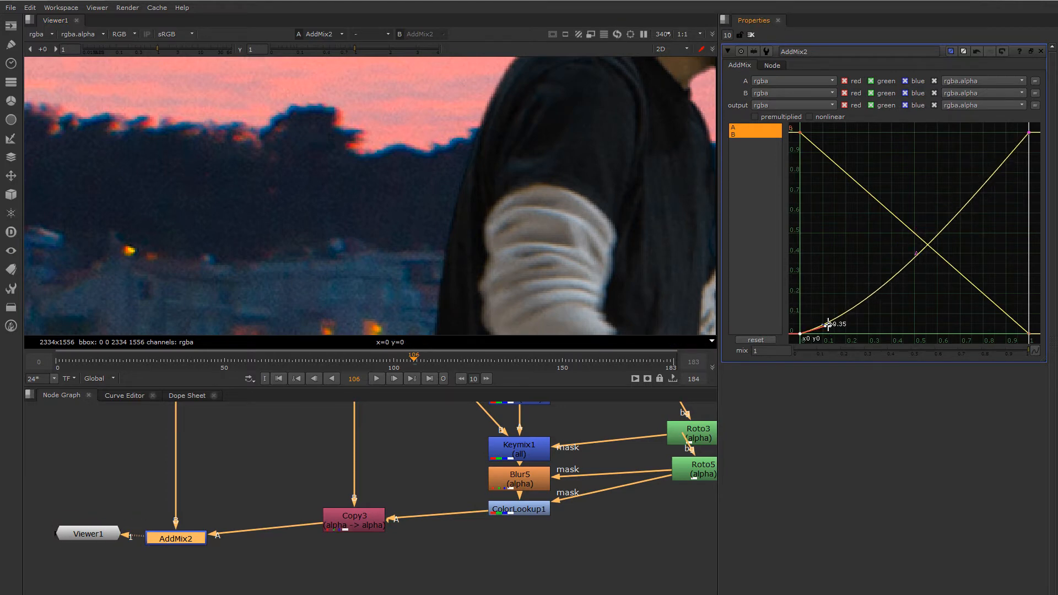
Step: Nudge the A curve's starting tangent while checking the man's back edge down to the shirt hem
scroll(547, 265, "down", 1)
middle_click_drag(547, 263, 551, 137)
middle_click_drag(519, 307, 527, 149)
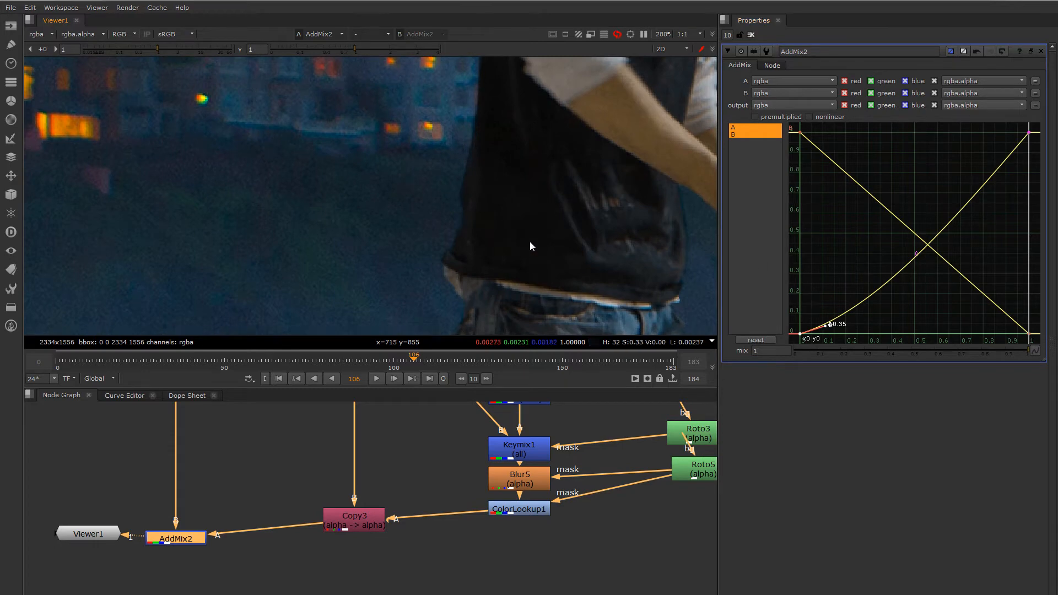
middle_click_drag(530, 241, 507, 190)
mouse_move(827, 325)
left_mouse_down()
mouse_move(824, 311)
mouse_move(830, 324)
left_mouse_up()
middle_click_drag(609, 173, 601, 270)
middle_click_drag(570, 166, 574, 278)
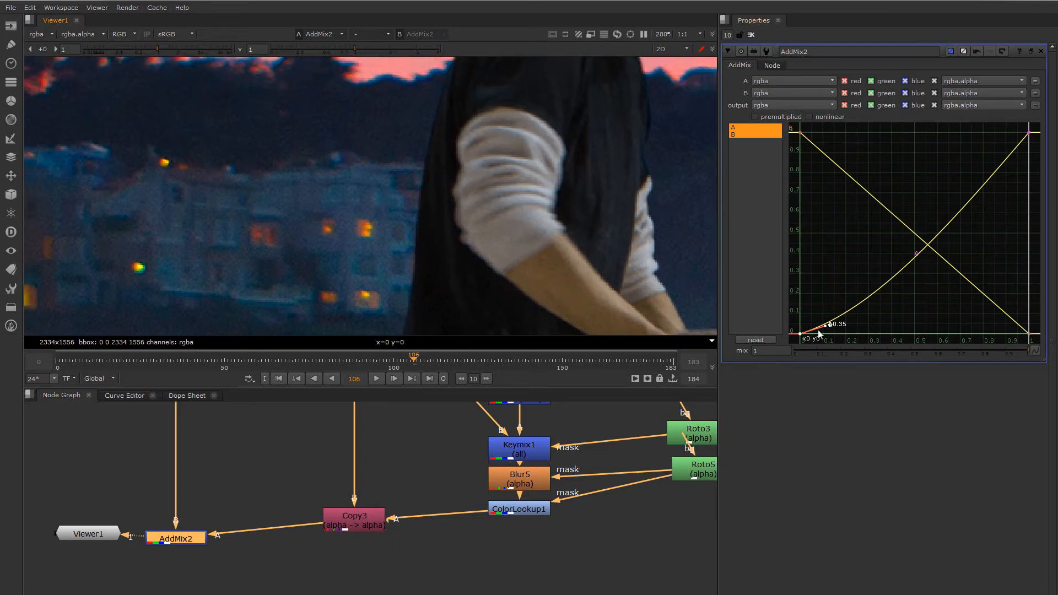
middle_click_drag(514, 212, 560, 266)
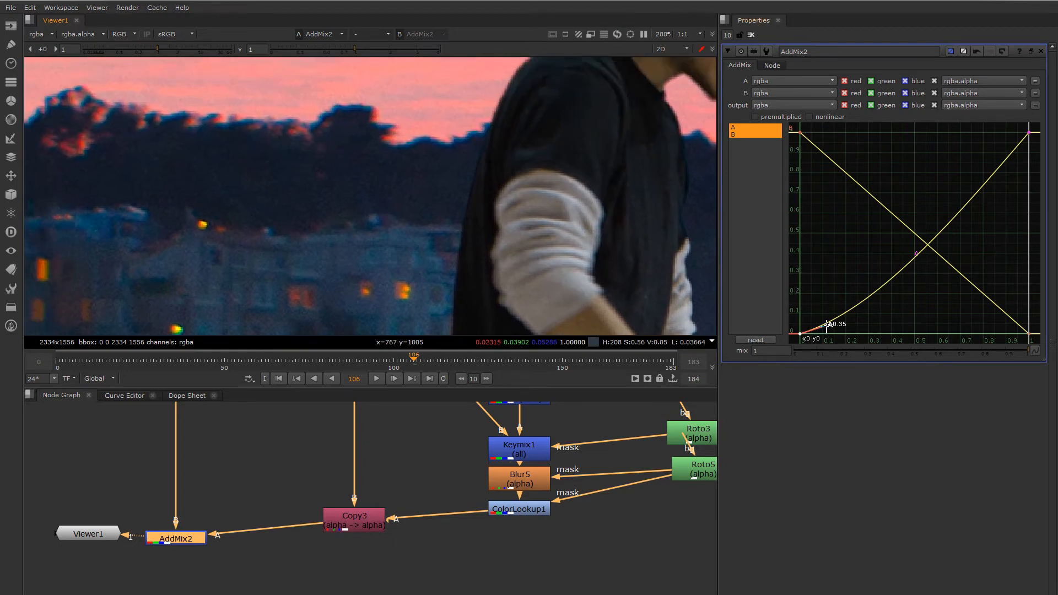
Step: Raise the starting slope of AddMix2's A curve to 0.6 while comparing the man's back and arm edges
left_click_drag(827, 325, 826, 322)
middle_click_drag(535, 236, 533, 122)
middle_click_drag(635, 314, 645, 255)
left_click_drag(825, 322, 829, 319)
scroll(601, 188, "down", 1)
middle_click_drag(601, 184, 667, 246)
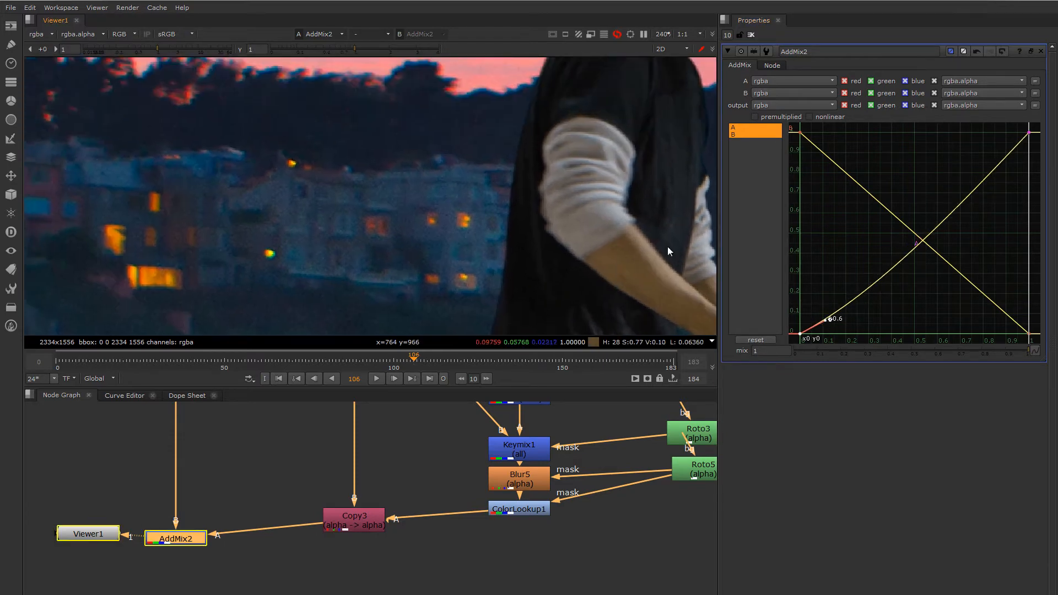
Step: Steepen the start of AddMix2's B curve to a slope of -1.25 and check the man's upper body
left_click(801, 133)
middle_click_drag(590, 177, 555, 233)
mouse_move(825, 153)
left_mouse_down()
mouse_move(813, 138)
mouse_move(825, 154)
left_mouse_up()
scroll(617, 193, "down", 5)
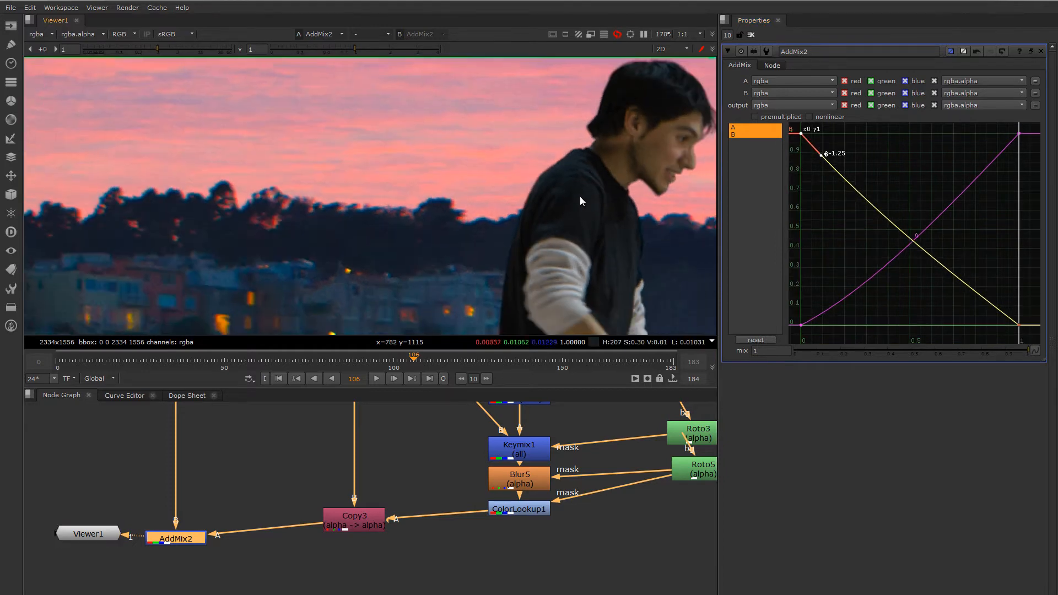
Step: Examine the composite edges around the man's arms, shirt hem and jeans, down to the rocks at his legs
middle_click_drag(551, 304, 543, 236)
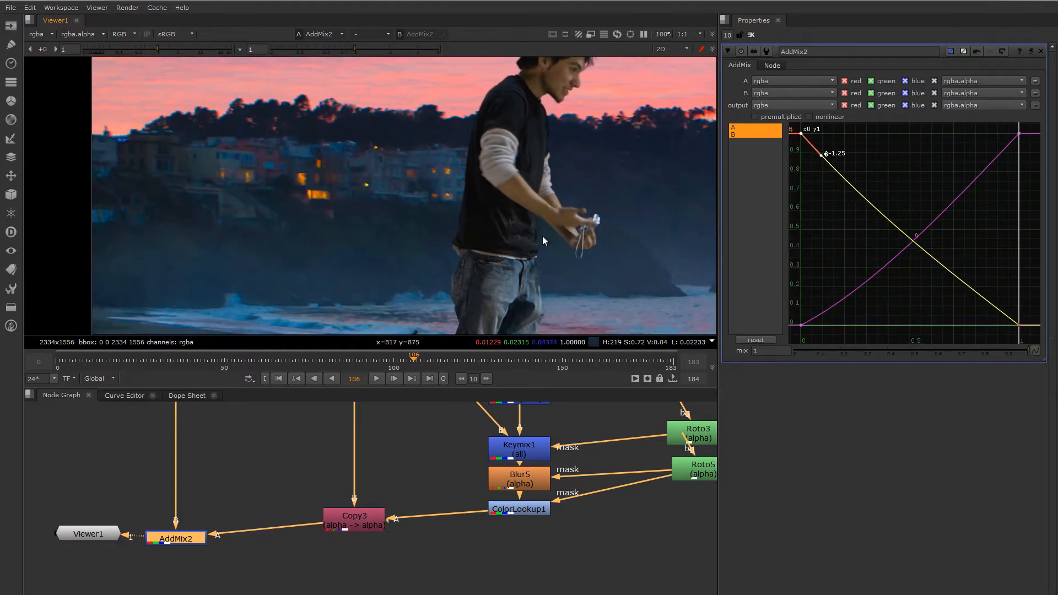
scroll(532, 242, "up", 4)
scroll(532, 248, "down", 4)
scroll(518, 245, "up", 5)
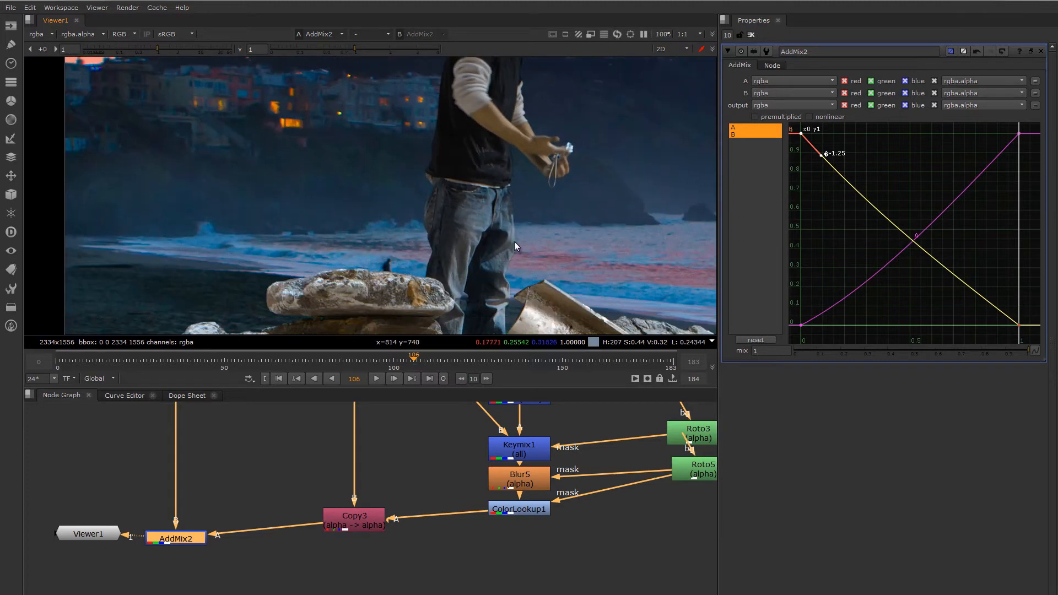
scroll(499, 226, "down", 3)
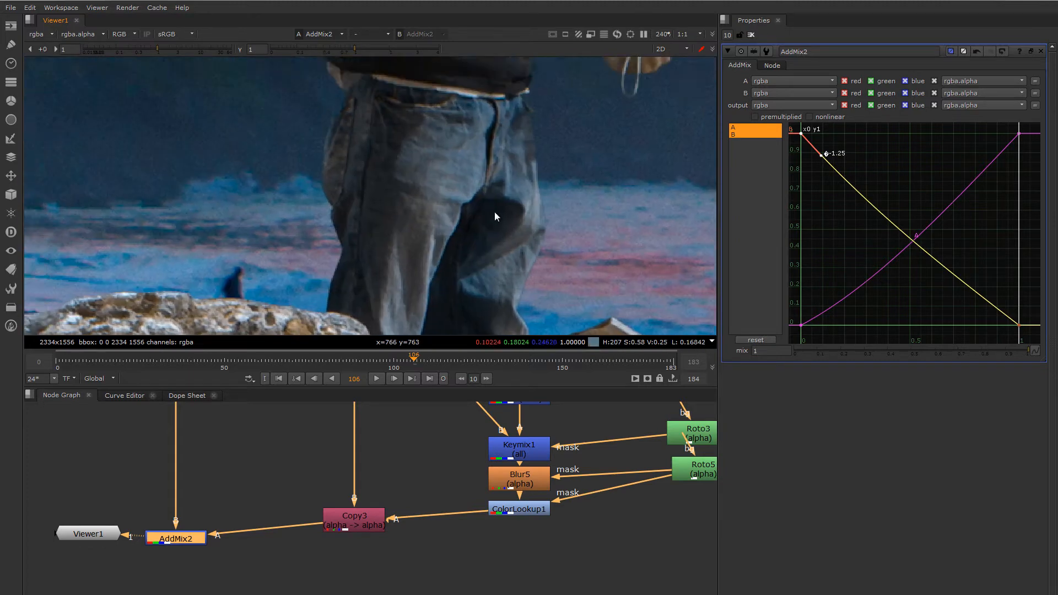
middle_click_drag(424, 216, 433, 162)
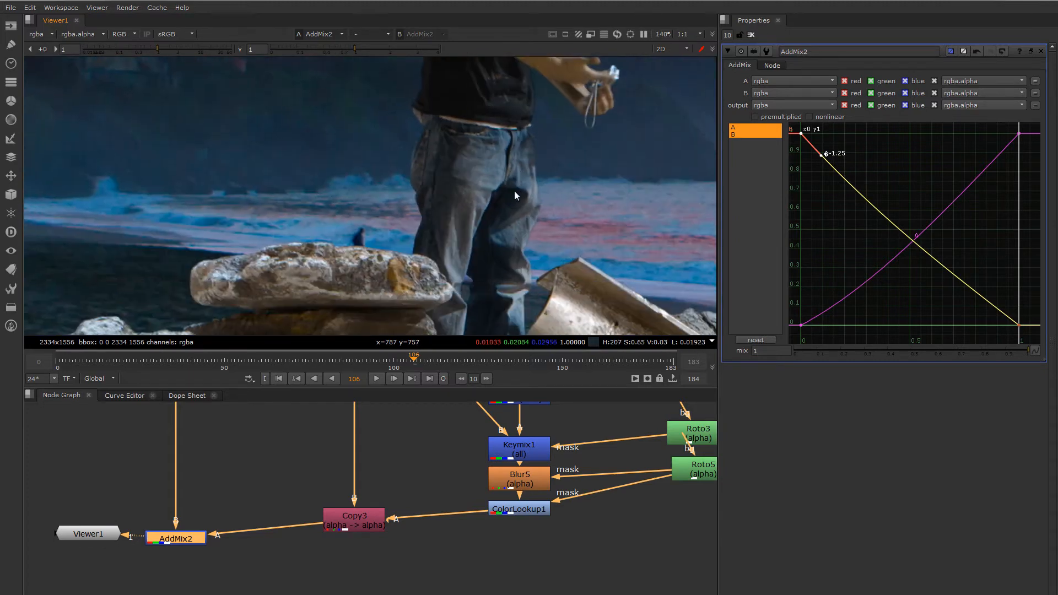
scroll(293, 524, "down", 4)
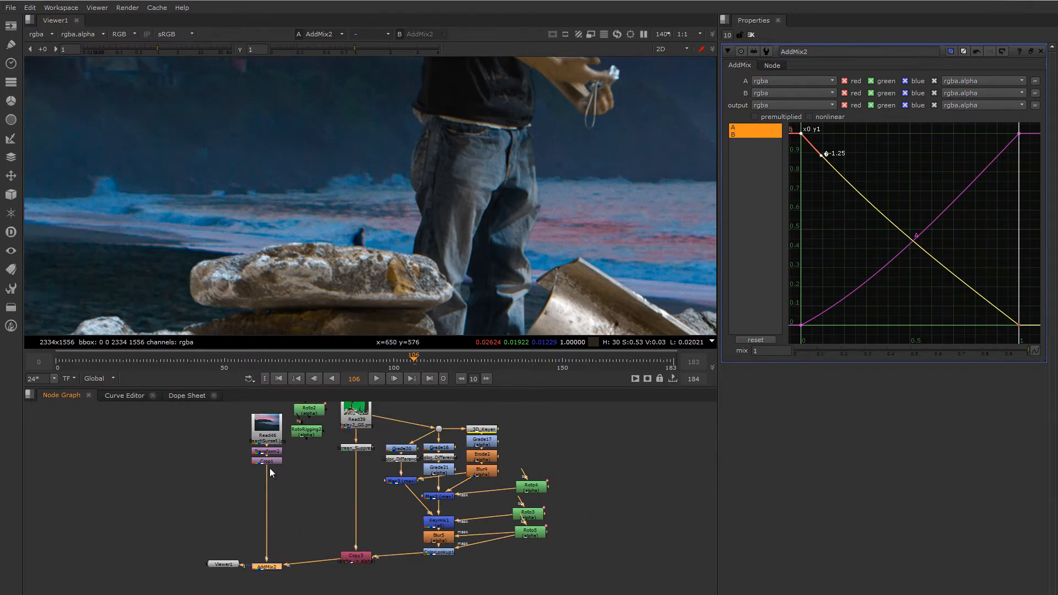
middle_click_drag(343, 228, 352, 213)
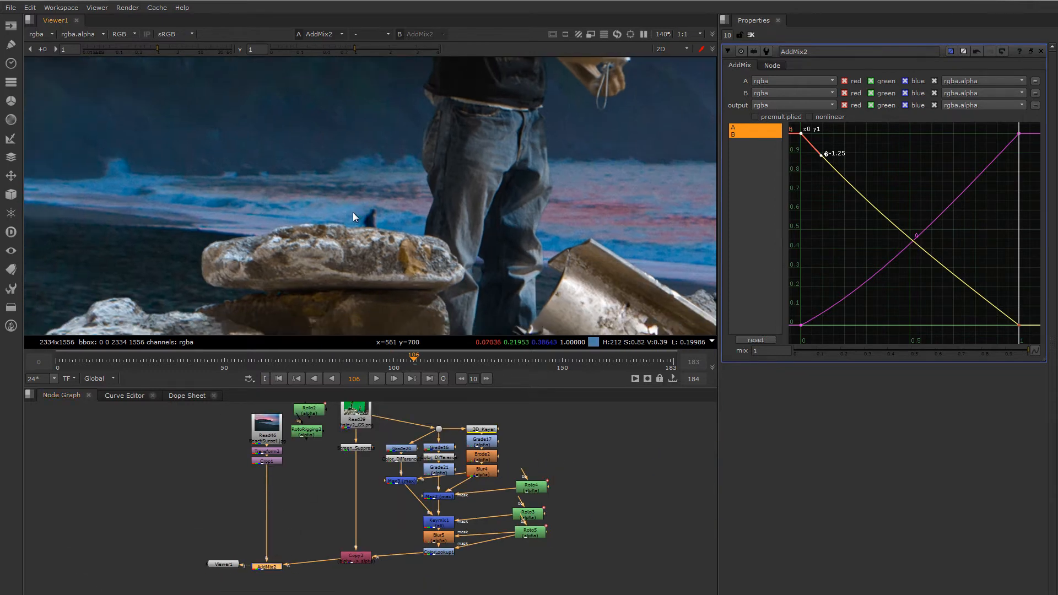
Step: View the composite's alpha channel and insert a Shuffle node at the end of the background branch, ahead of AddMix2
key("a")
scroll(444, 209, "down", 1)
middle_click_drag(240, 519, 257, 541)
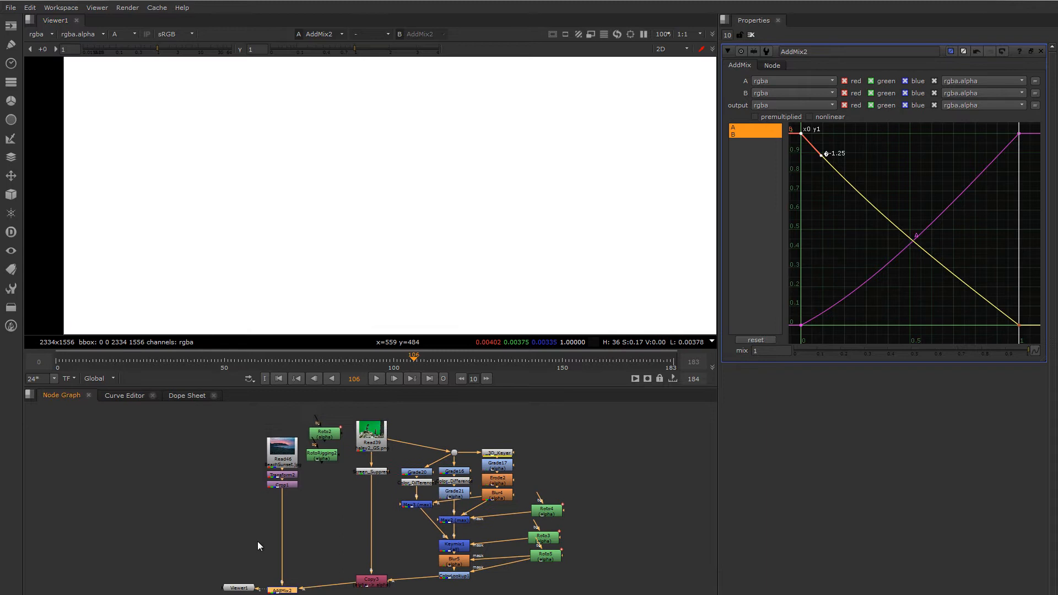
left_click(292, 484)
middle_click_drag(302, 511, 306, 480)
key("Tab")
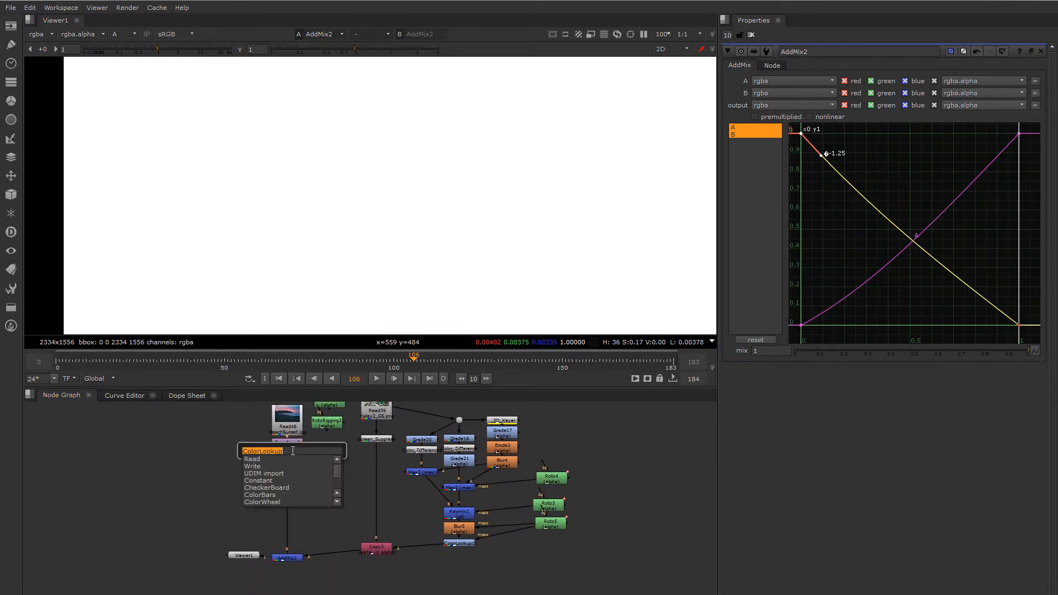
type("sh")
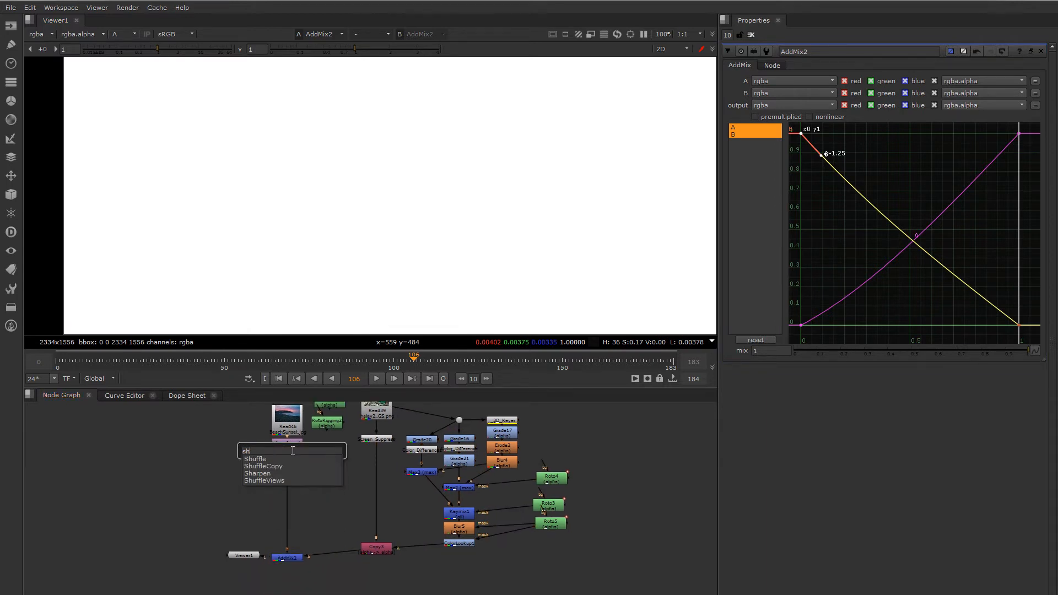
key("Return")
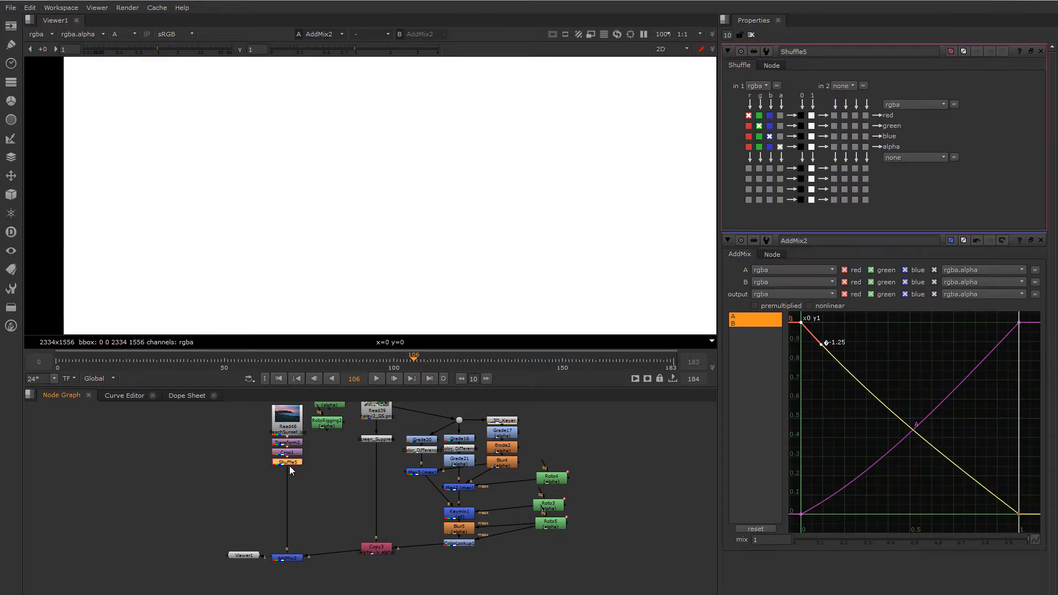
Step: Set the Shuffle's alpha output to black (0) and check the resulting matte across the frame
left_click(801, 147)
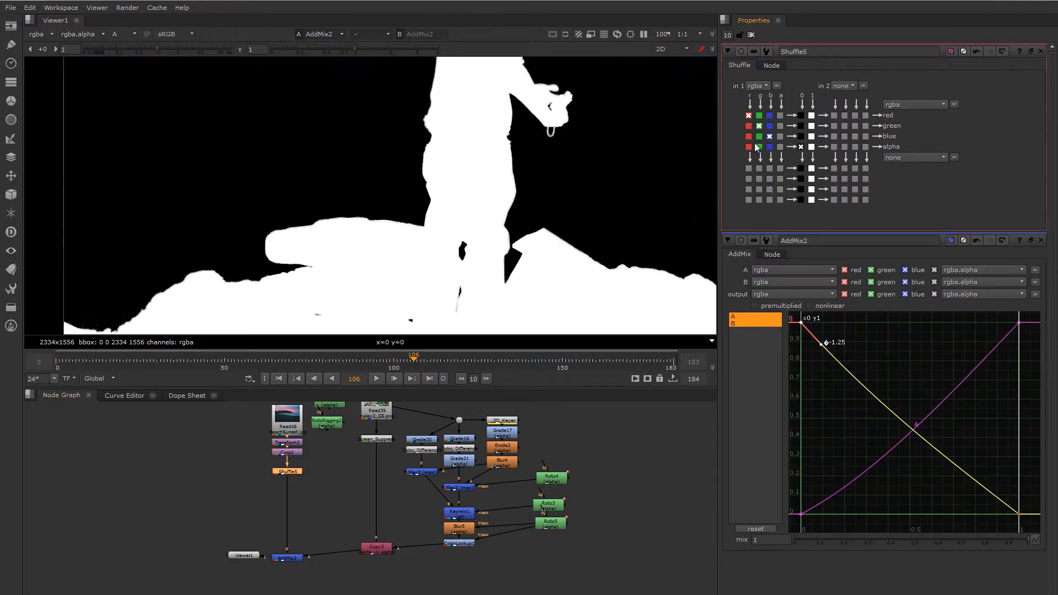
scroll(475, 145, "down", 4)
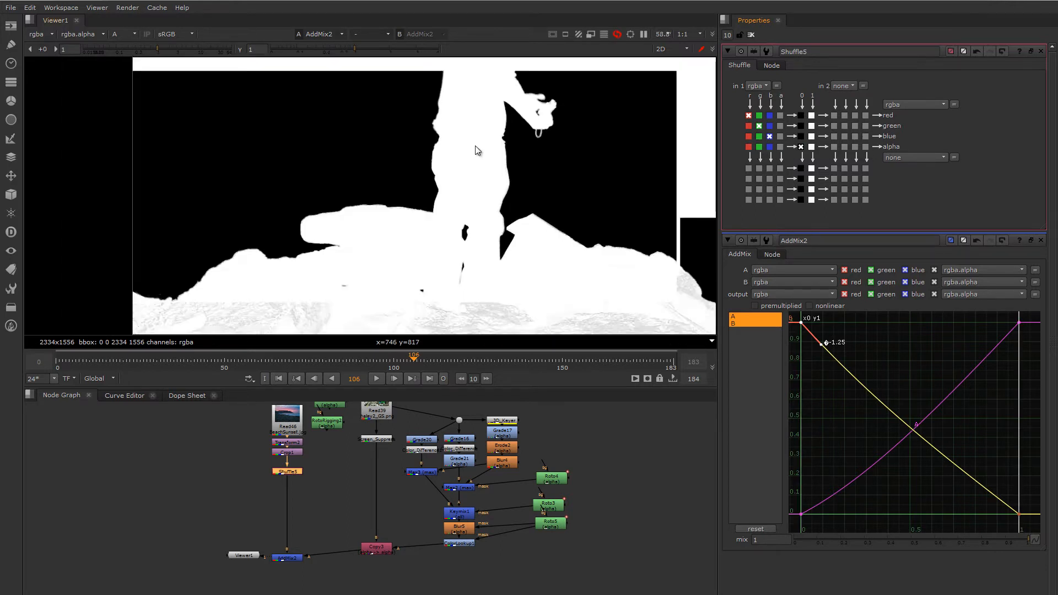
middle_click_drag(526, 251, 515, 296)
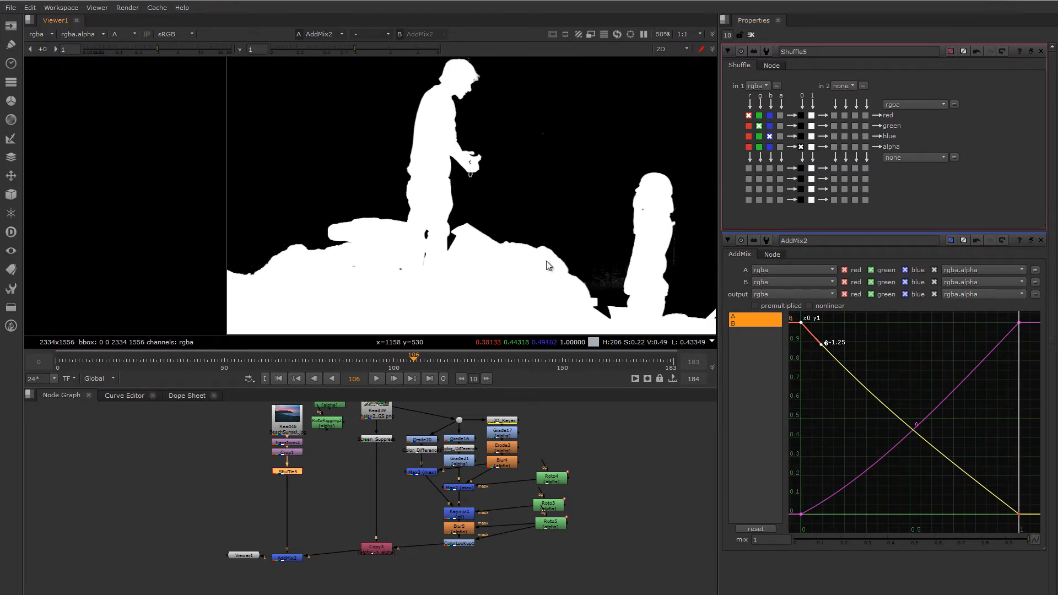
Step: Add an EdgeBlur node directly after AddMix2
left_click(299, 559)
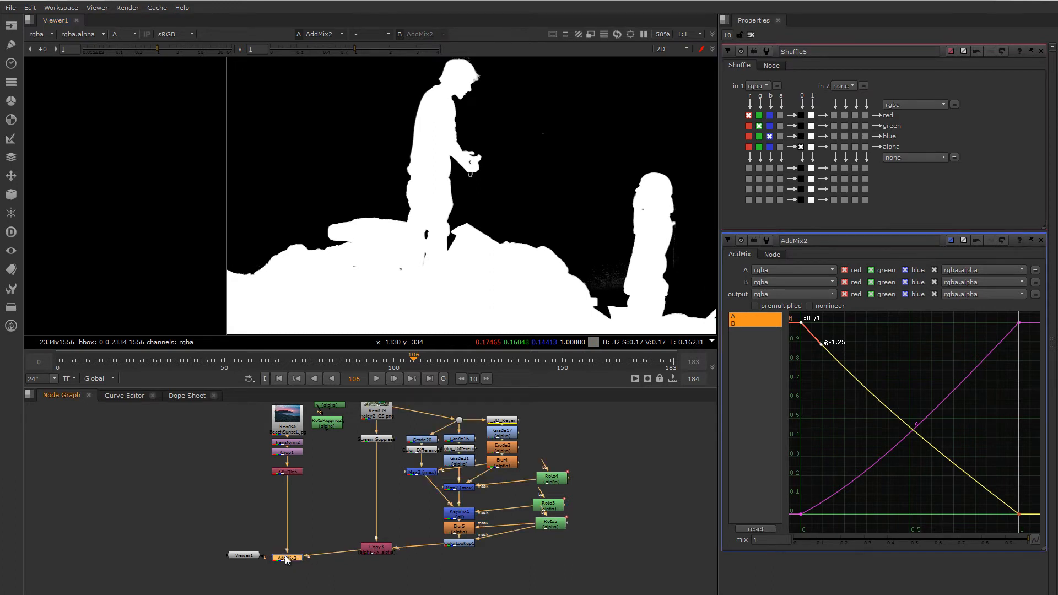
middle_click_drag(313, 562, 339, 525)
scroll(312, 518, "up", 5)
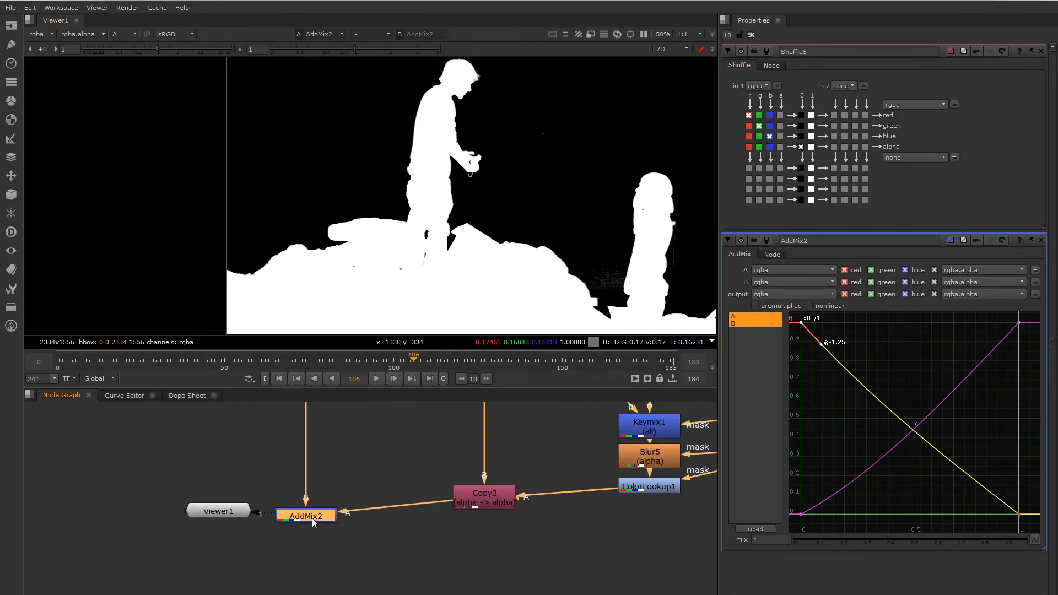
key("Tab")
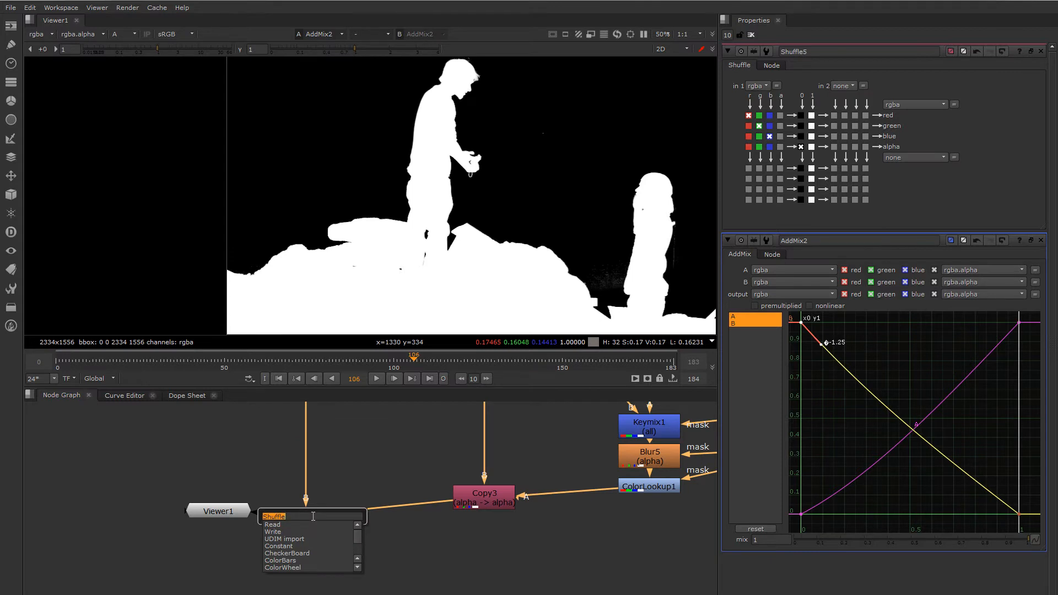
type("ed")
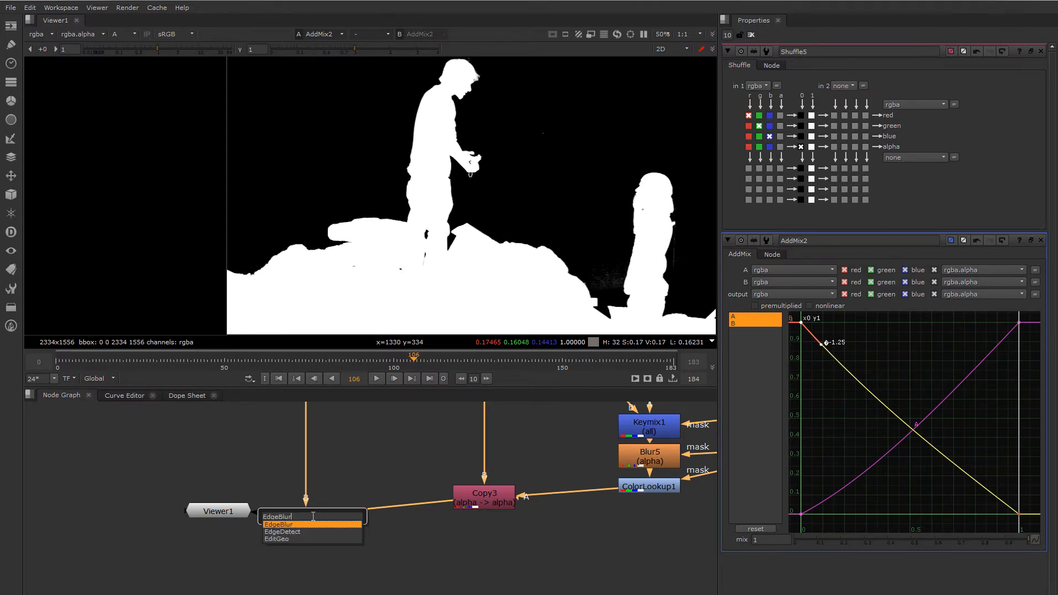
key("Return")
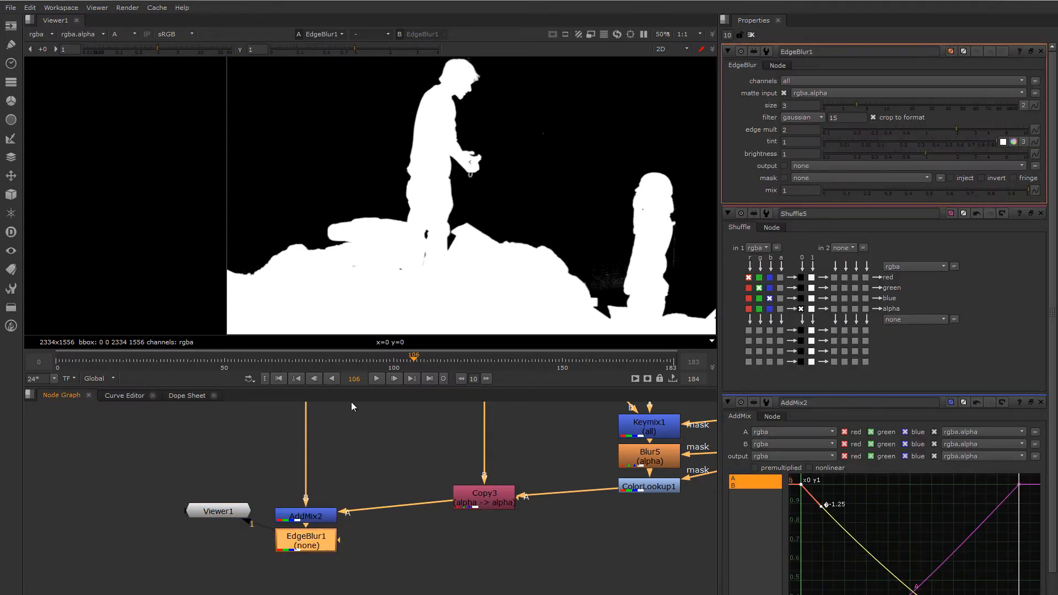
Step: Return to the color view and lower the EdgeBlur size to 0.9
scroll(428, 163, "up", 1)
key("a")
scroll(435, 171, "up", 1)
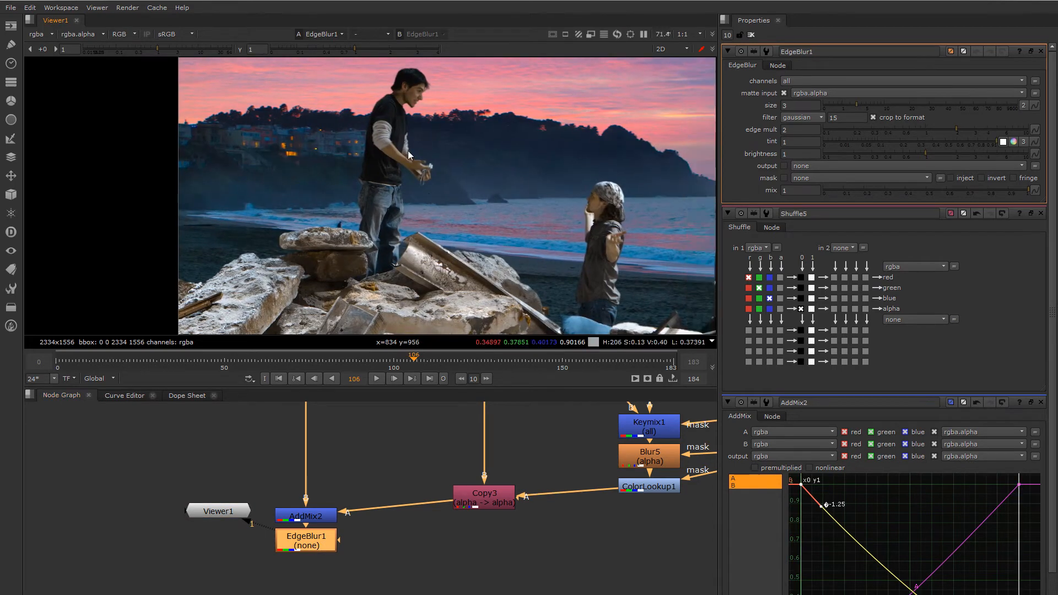
scroll(408, 149, "up", 5)
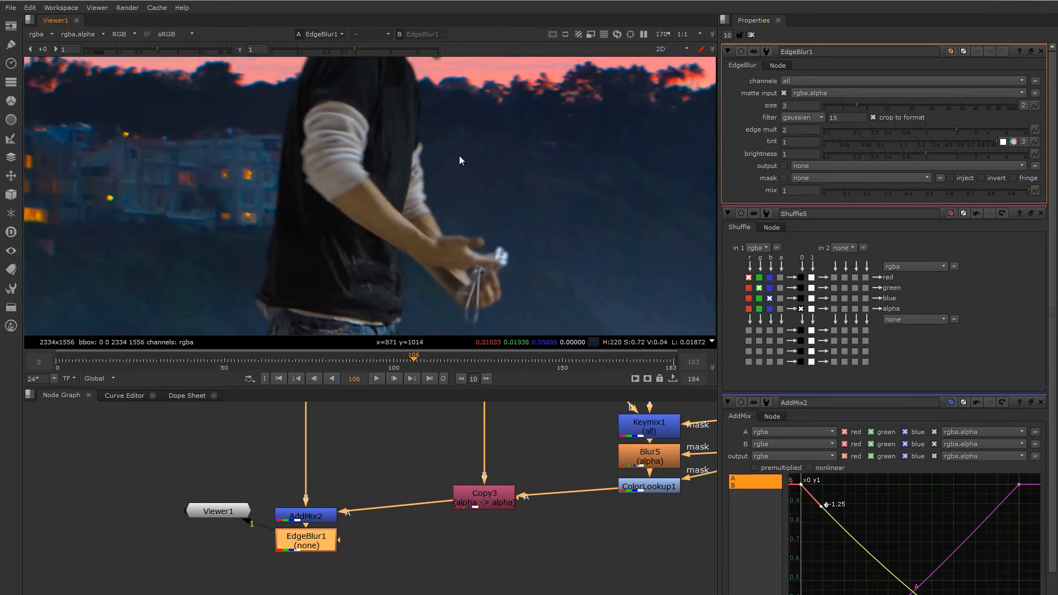
middle_click_drag(458, 156, 491, 164)
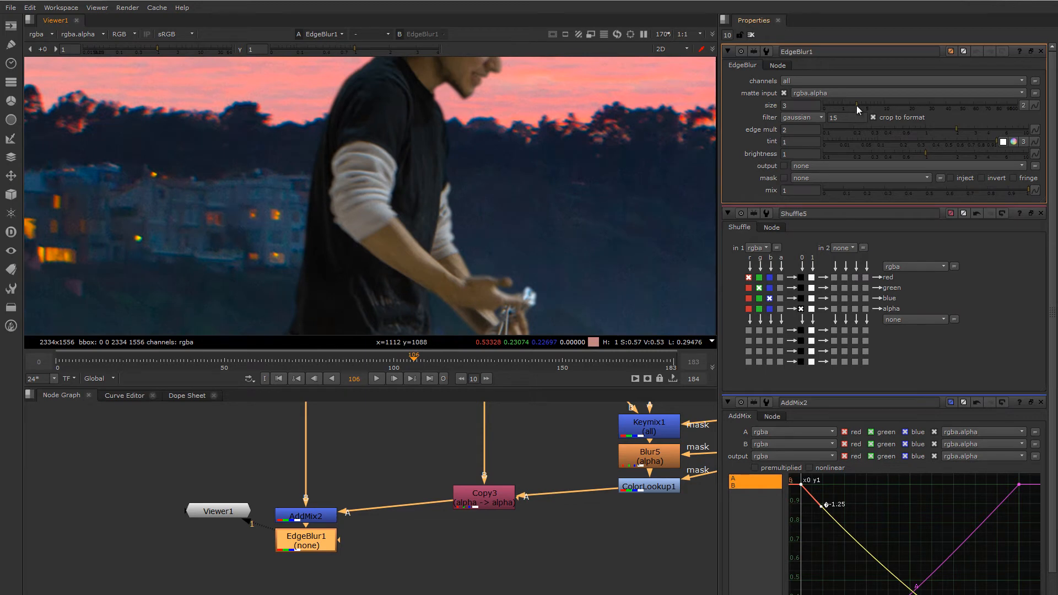
mouse_move(856, 105)
left_mouse_down()
mouse_move(832, 108)
mouse_move(841, 108)
left_mouse_up()
Step: Check the man's face, hair and shoulder edges up close and raise the EdgeBlur size to 1.3
scroll(540, 246, "up", 6)
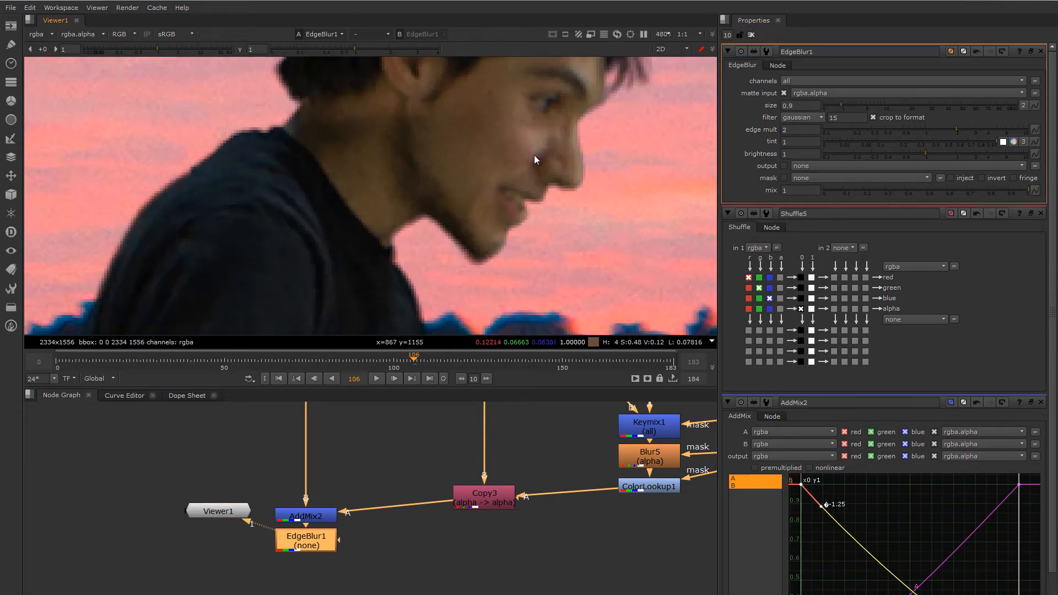
middle_click_drag(491, 105, 487, 156)
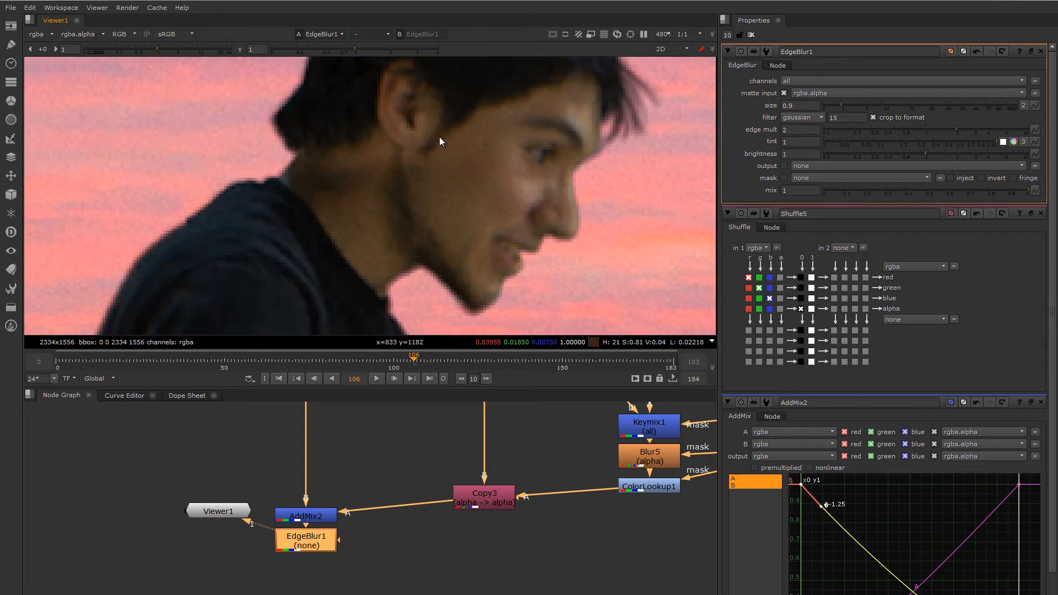
key("ctrl+1")
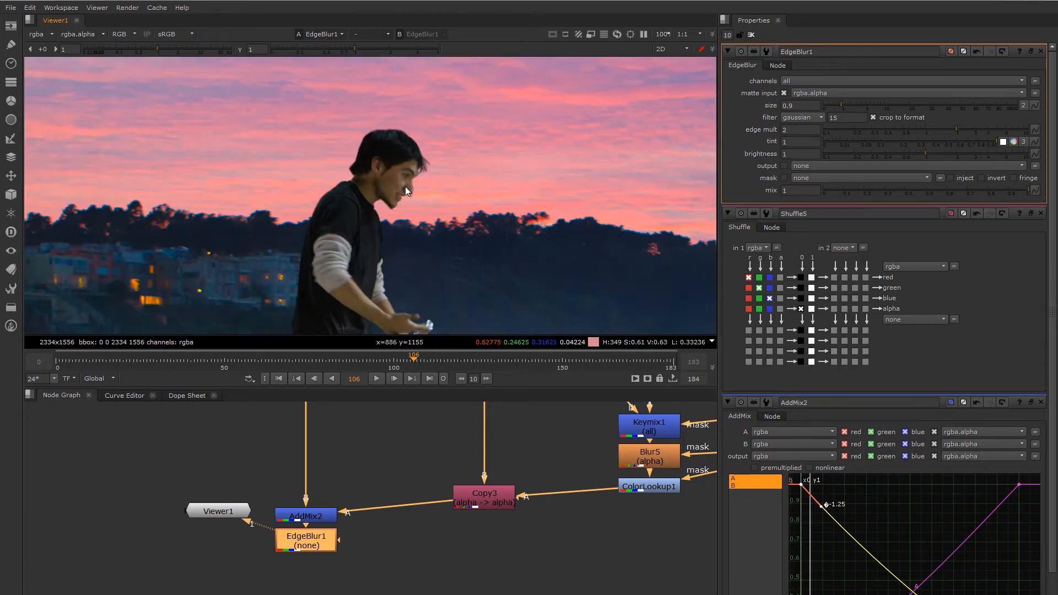
middle_click_drag(405, 187, 511, 158)
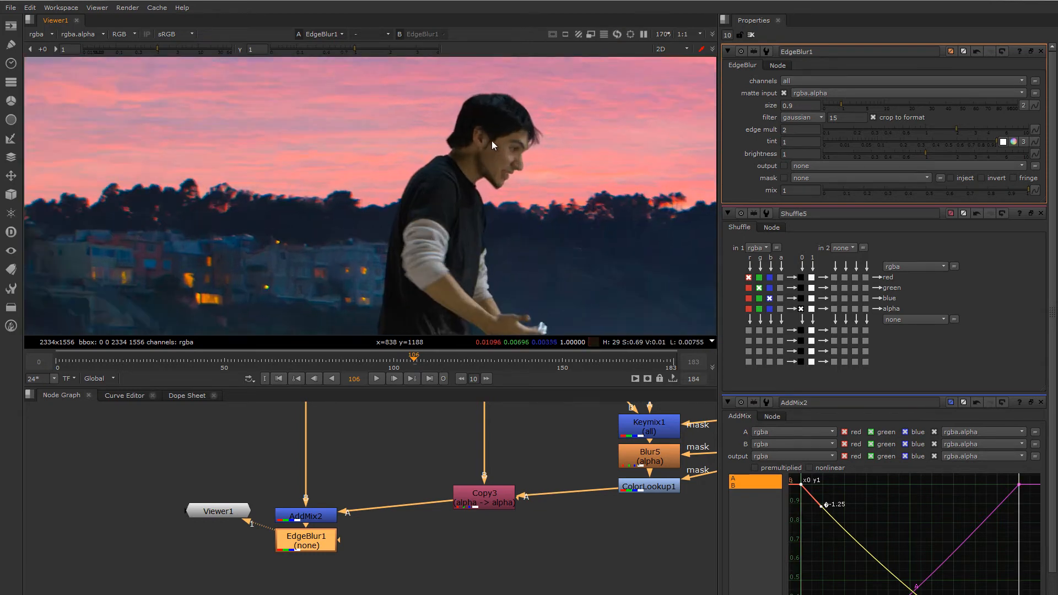
key("plus")
key("minus")
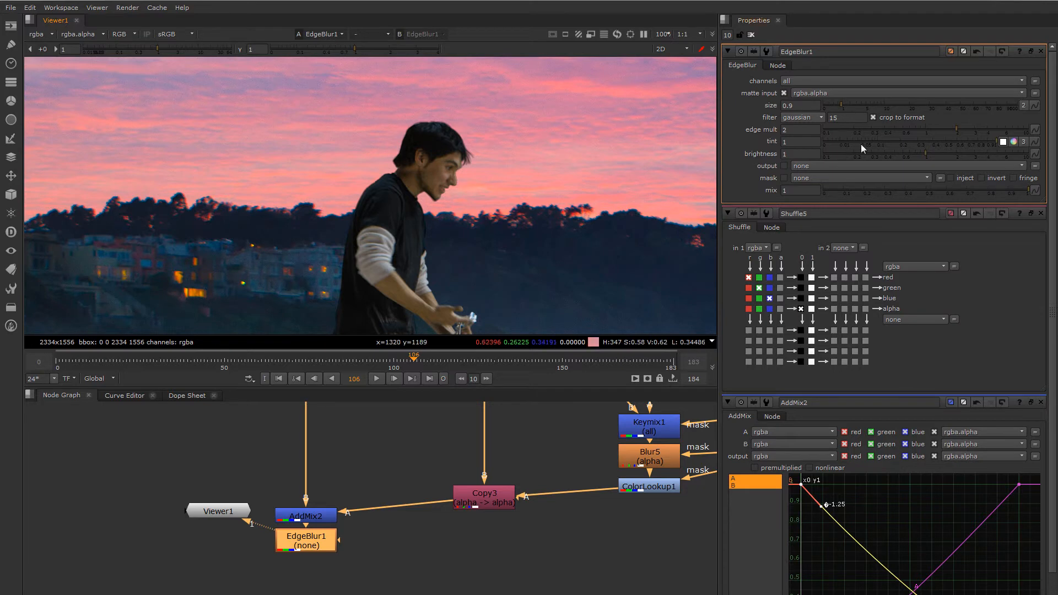
mouse_move(841, 106)
left_mouse_down()
mouse_move(858, 107)
mouse_move(845, 107)
left_mouse_up()
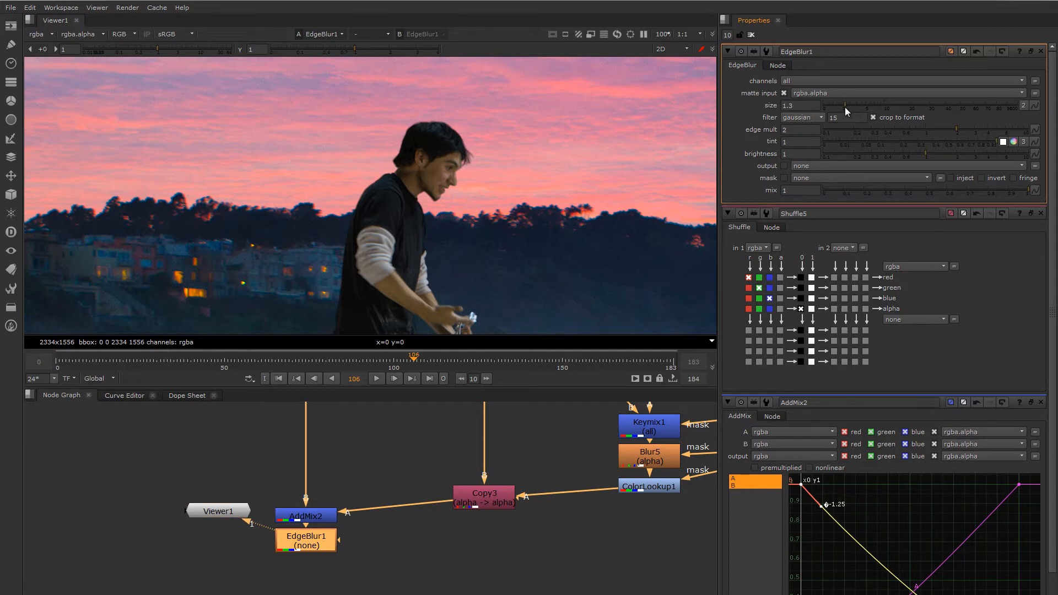
Step: Try EdgeBlur sizes of 1.5 and 1.1 while comparing the man's hand, jeans and head edges
middle_click_drag(621, 228, 710, 132)
middle_click_drag(611, 210, 648, 129)
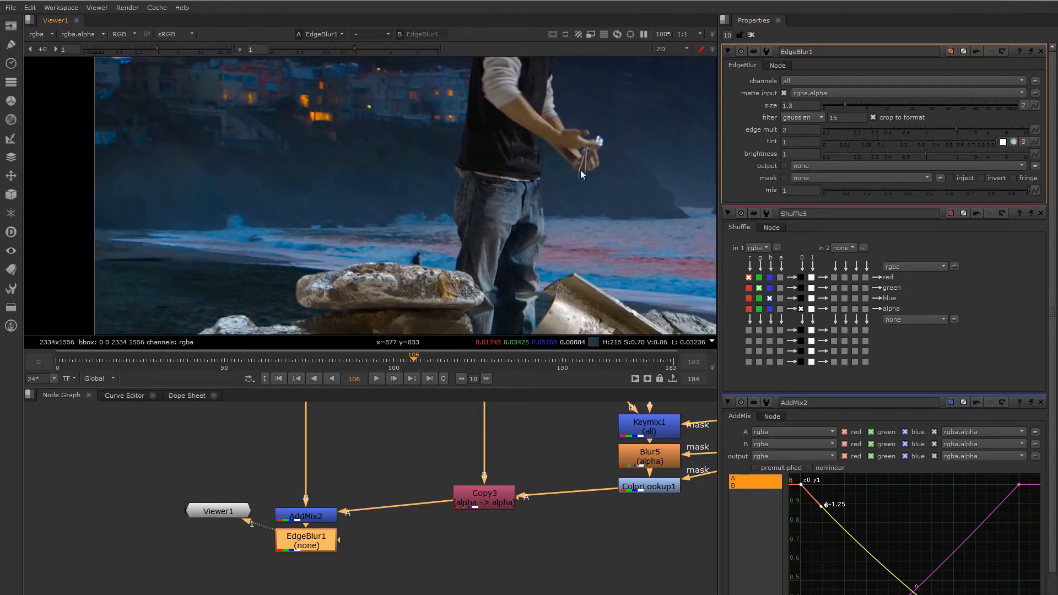
middle_click_drag(569, 150, 548, 251)
scroll(531, 127, "up", 3)
middle_click_drag(531, 127, 553, 182)
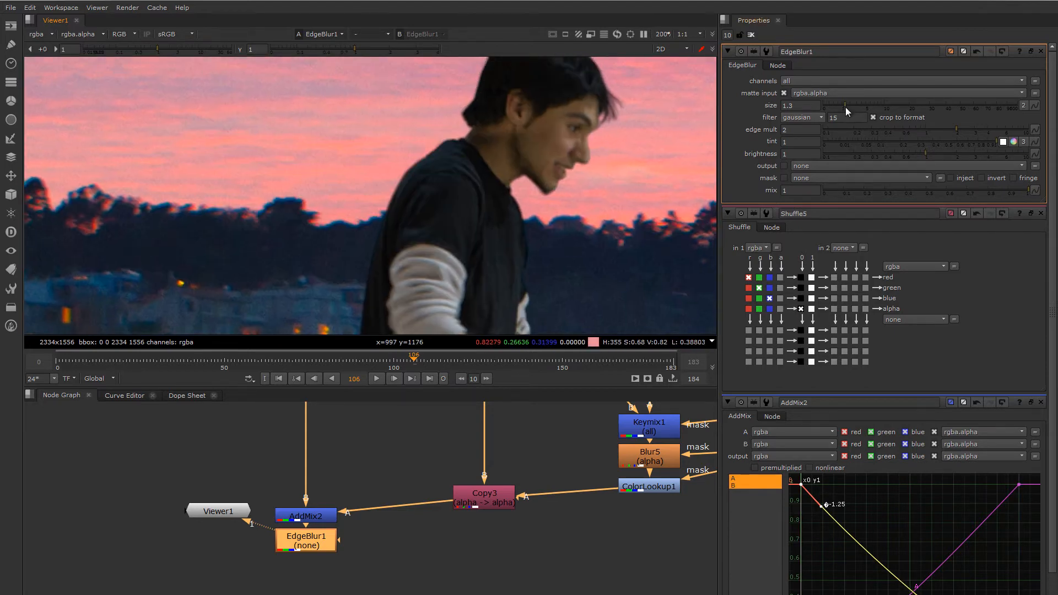
left_click_drag(845, 107, 843, 106)
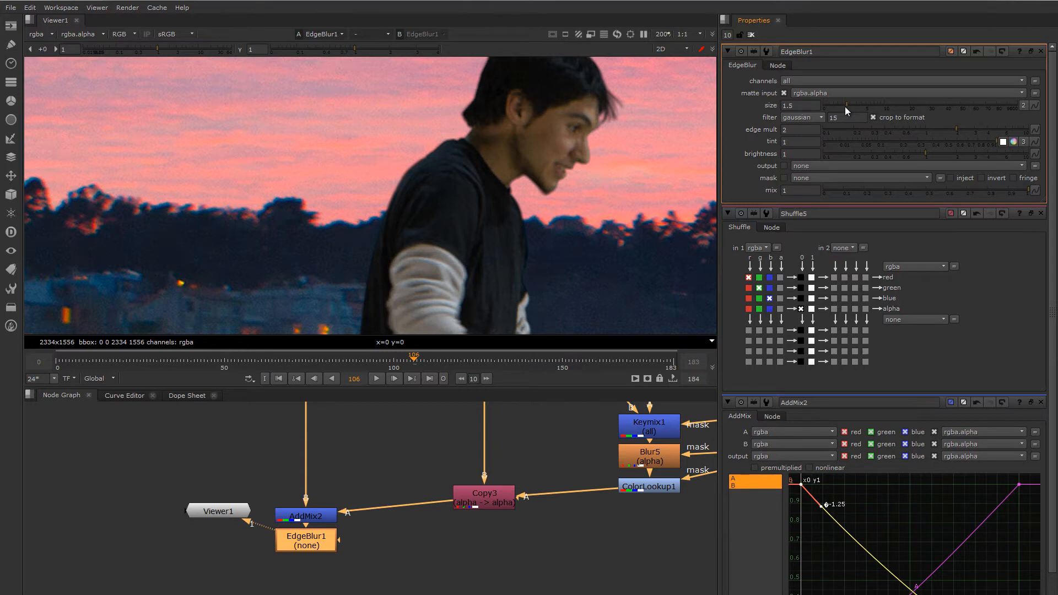
middle_click_drag(528, 191, 484, 222)
left_click_drag(842, 105, 842, 106)
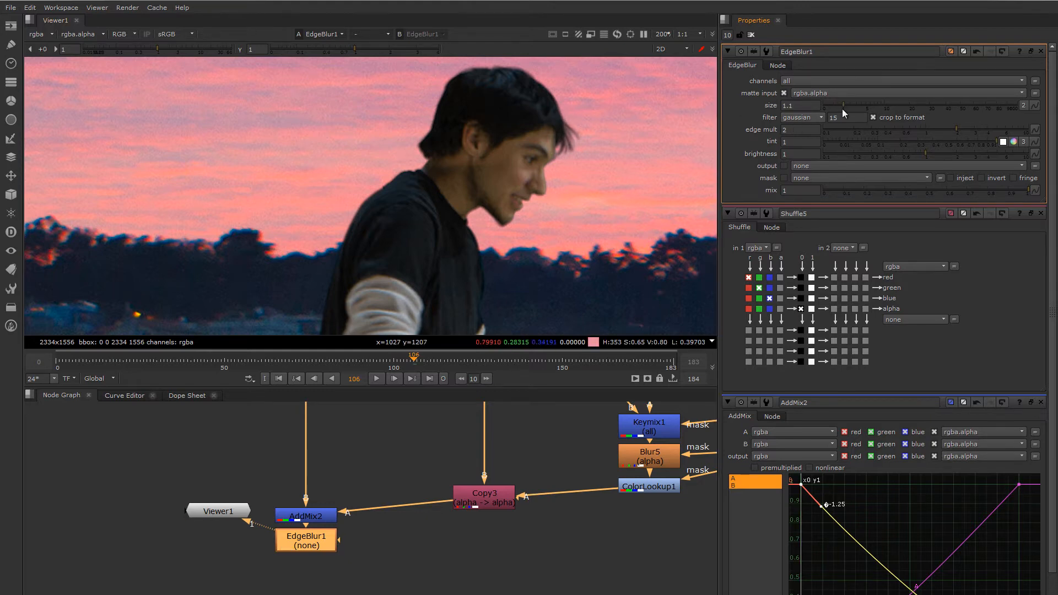
Step: Set the EdgeBlur size to 1.3 and check the edges of the man's hands and jeans
left_click_drag(843, 108, 844, 110)
scroll(485, 172, "down", 2)
middle_click_drag(486, 176, 501, 101)
middle_click_drag(485, 265, 447, 148)
middle_click_drag(505, 220, 432, 190)
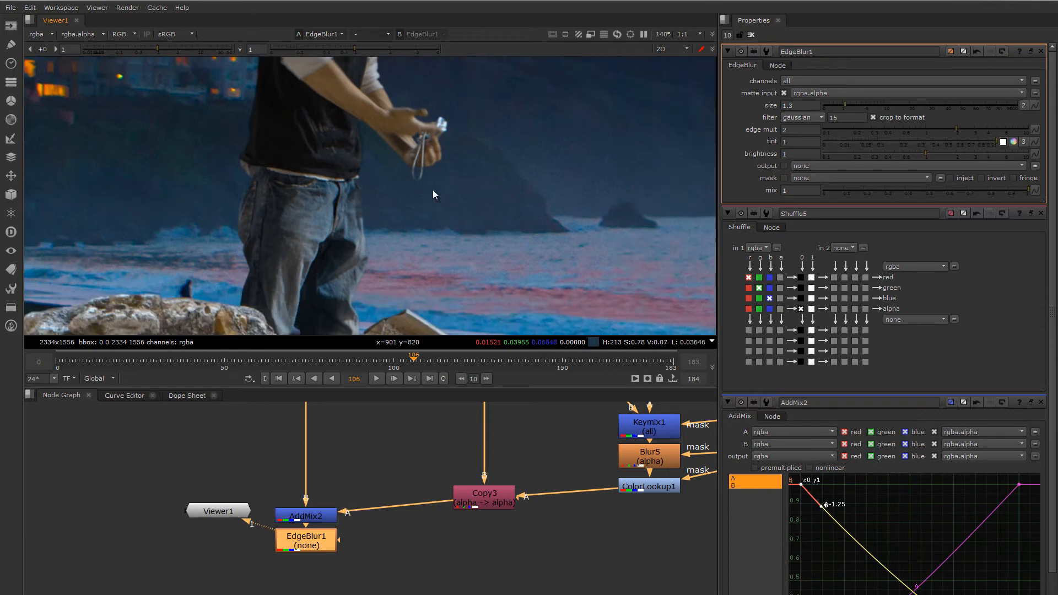
Step: Review the blurred edges of the man's head, arms and torso, and the overall composite with the second figure
middle_click_drag(350, 167, 452, 311)
scroll(496, 214, "up", 3)
middle_click_drag(496, 214, 516, 287)
middle_click_drag(537, 247, 488, 201)
scroll(487, 200, "down", 4)
middle_click_drag(498, 262, 456, 232)
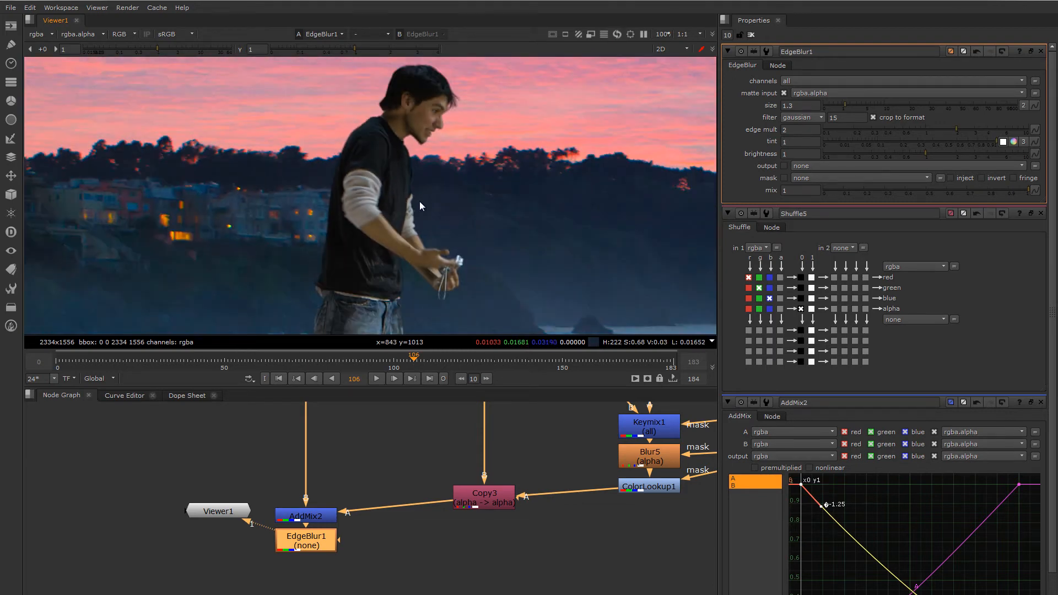
middle_click_drag(509, 221, 494, 178)
scroll(520, 225, "down", 2)
middle_click_drag(522, 222, 481, 225)
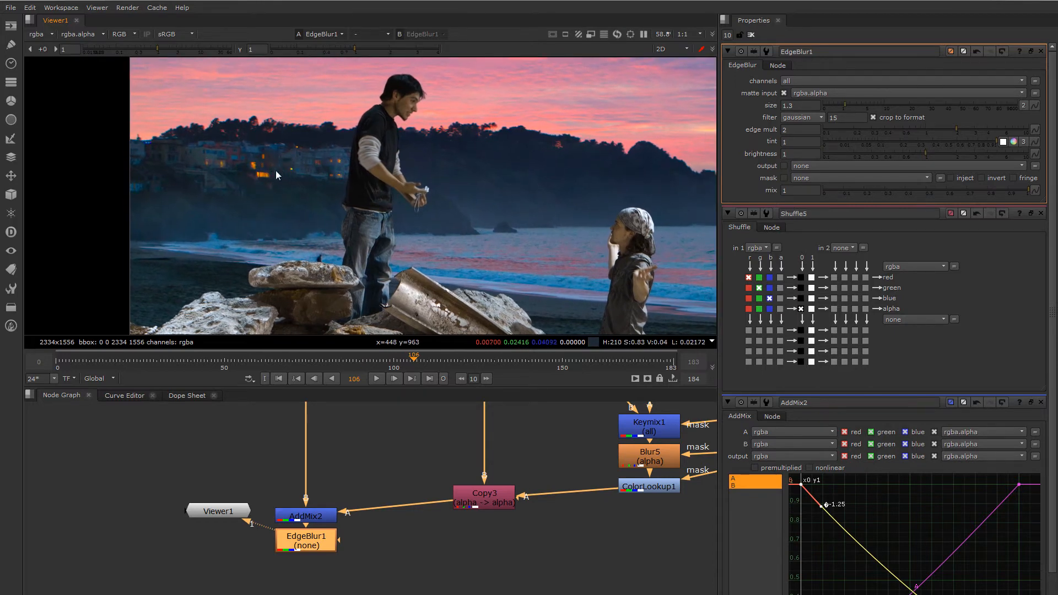
middle_click_drag(386, 220, 352, 202)
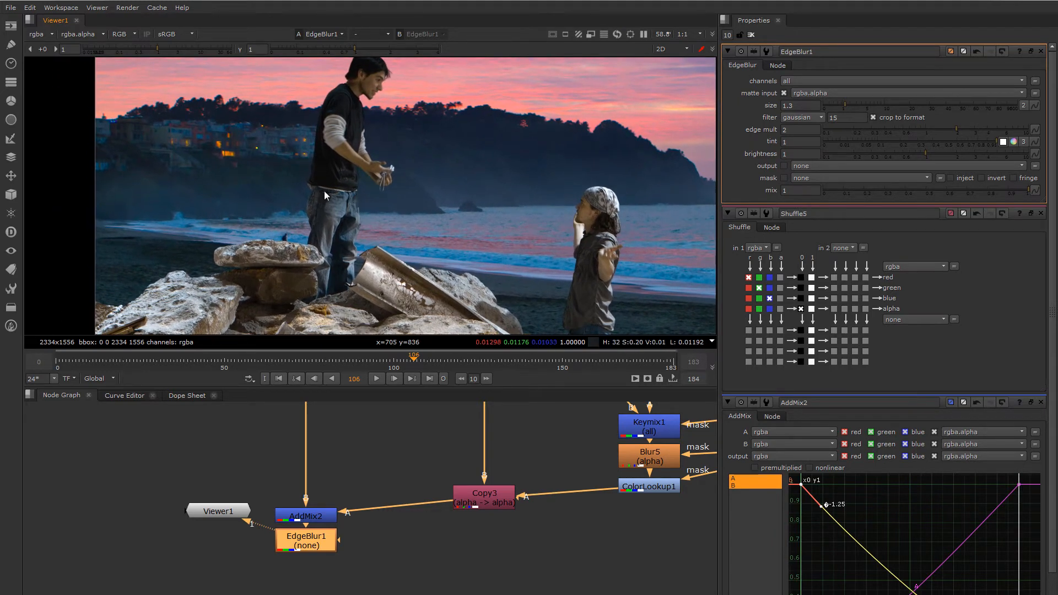
Step: Add a Defocus node directly below the Shuffle in the sunset background branch
scroll(297, 160, "up", 2)
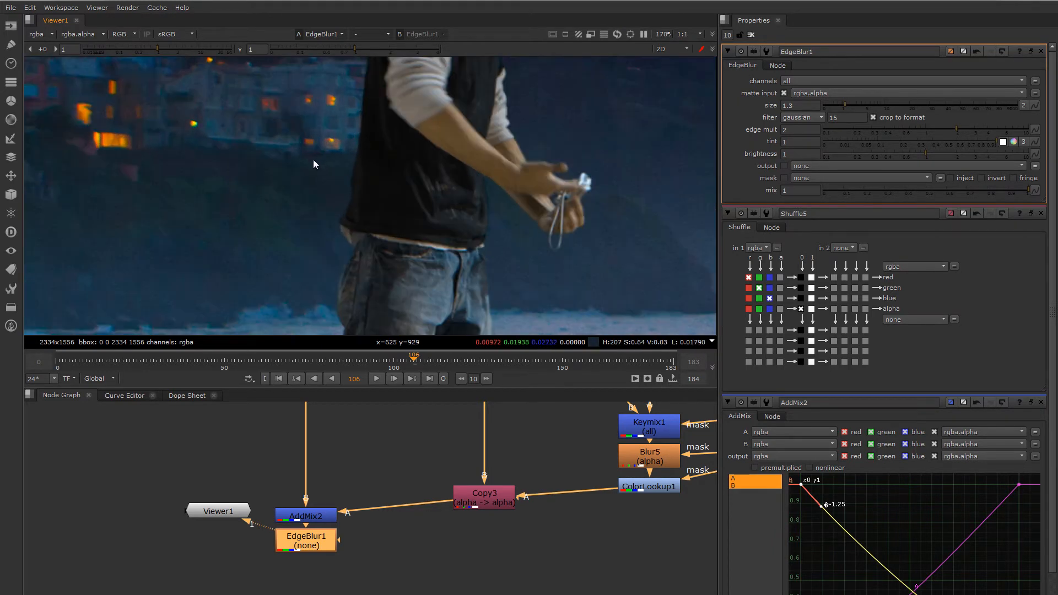
scroll(308, 170, "down", 2)
mouse_move(396, 168)
middle_mouse_down()
mouse_move(391, 194)
mouse_move(436, 184)
mouse_move(401, 177)
middle_mouse_up()
scroll(417, 182, "down", 2)
middle_click_drag(344, 485, 355, 554)
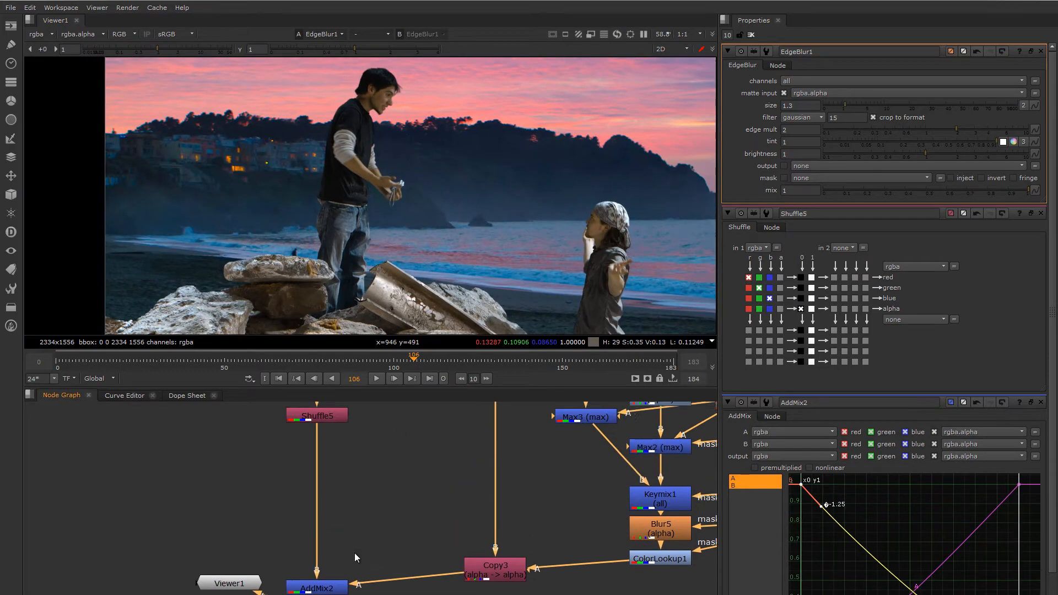
middle_click_drag(324, 439, 329, 452)
left_click(333, 431)
key("Tab")
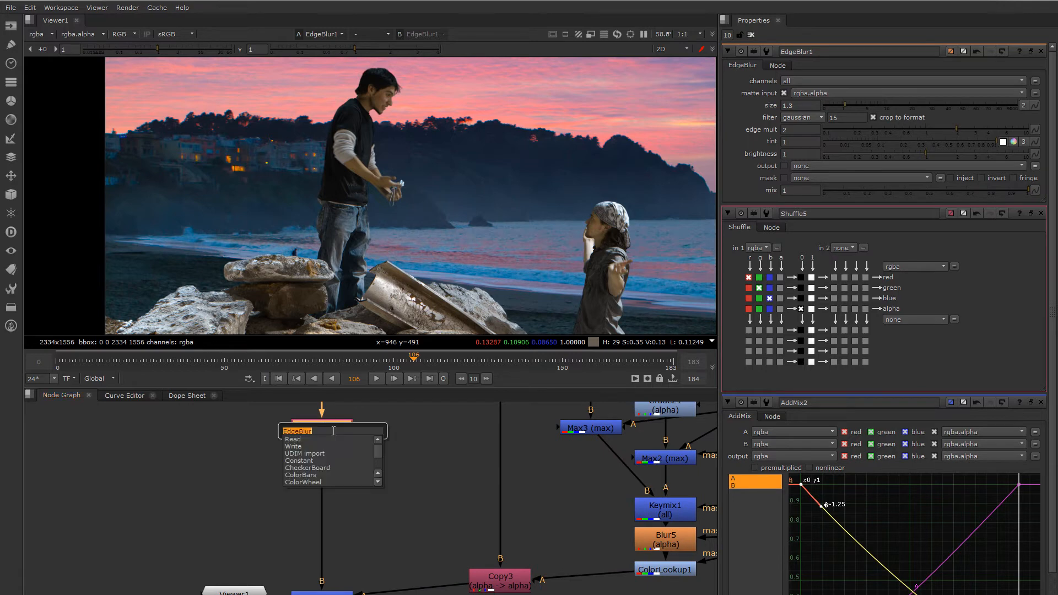
type("defocus")
key("Return")
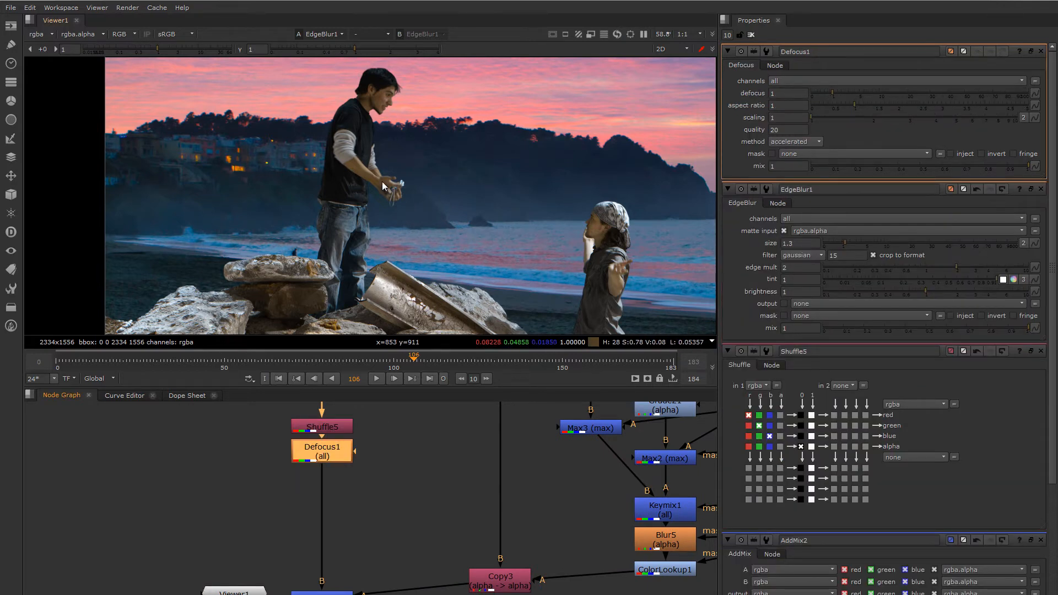
Step: Set the background's defocus amount to 1.4 and check it against both figures in the composite
middle_click_drag(382, 181, 424, 143)
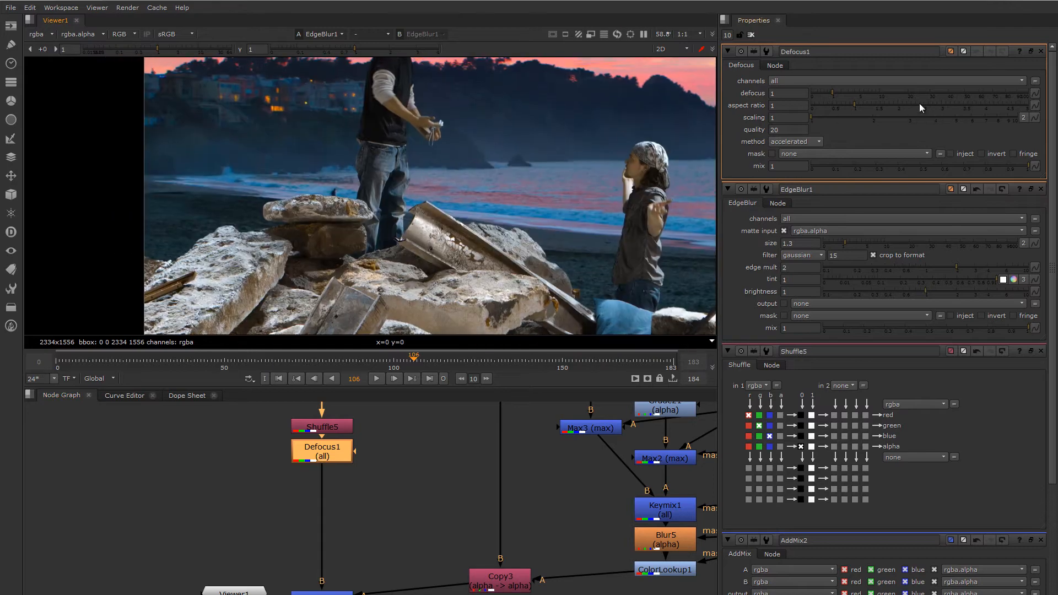
mouse_move(834, 94)
left_mouse_down()
mouse_move(868, 94)
mouse_move(837, 95)
left_mouse_up()
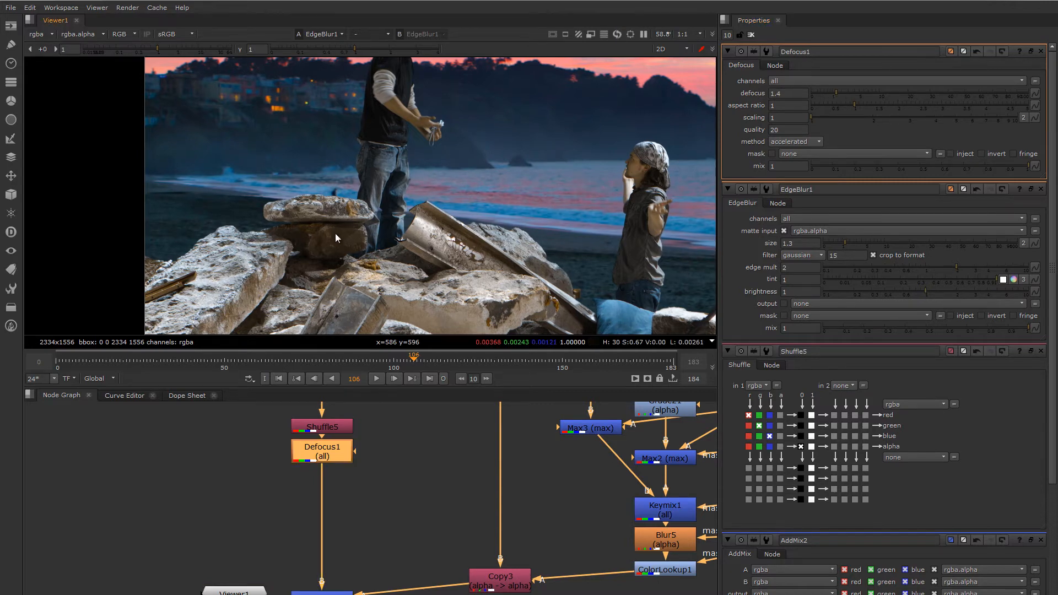
middle_click_drag(335, 233, 329, 265)
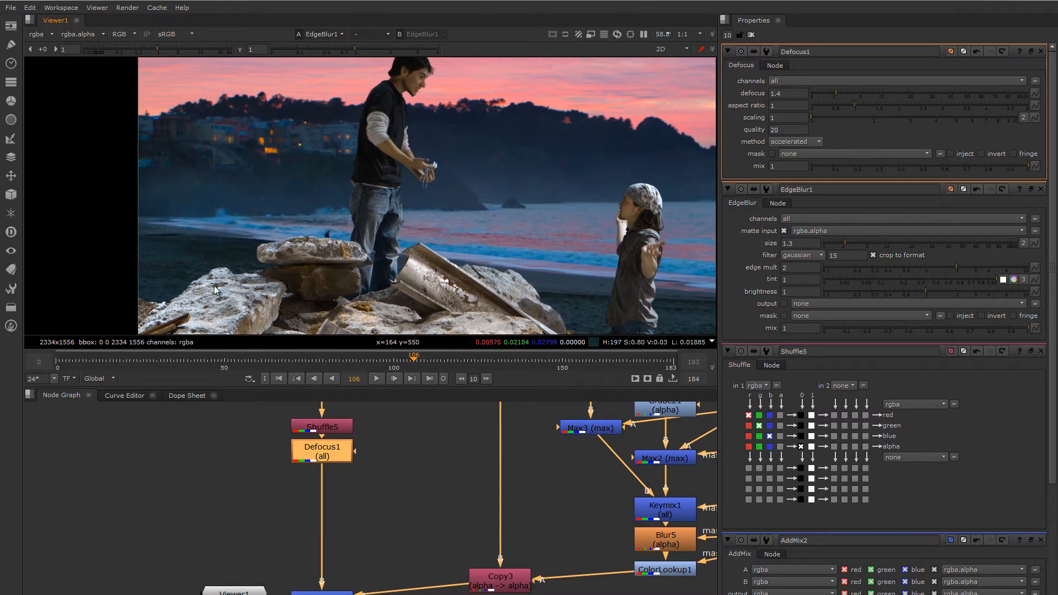
middle_click_drag(478, 175, 479, 189)
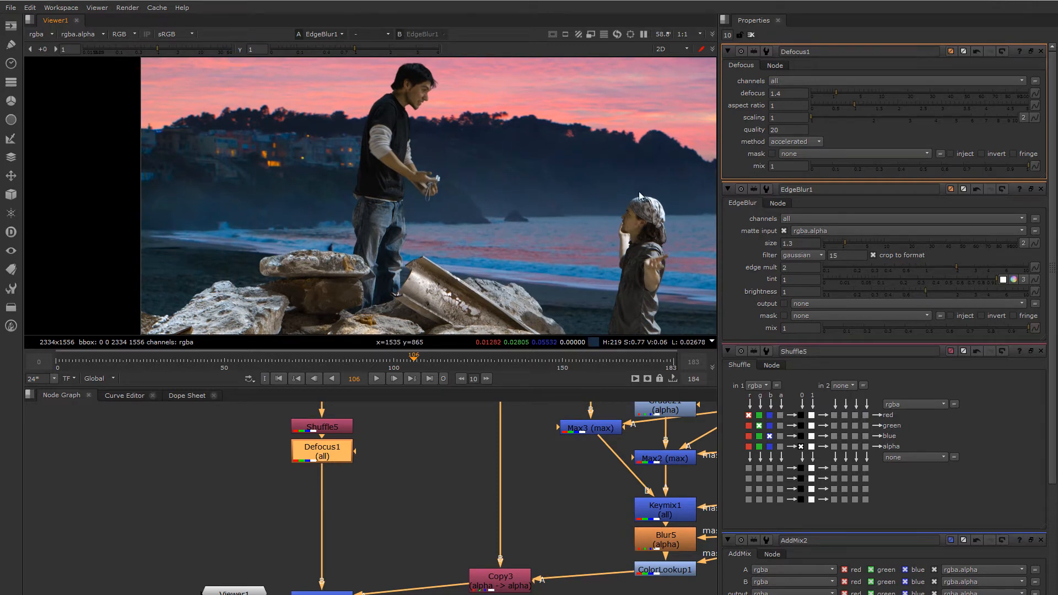
Step: Examine the man's head, shoulders and arms up close against the defocused treeline and sky
scroll(425, 210, "up", 5)
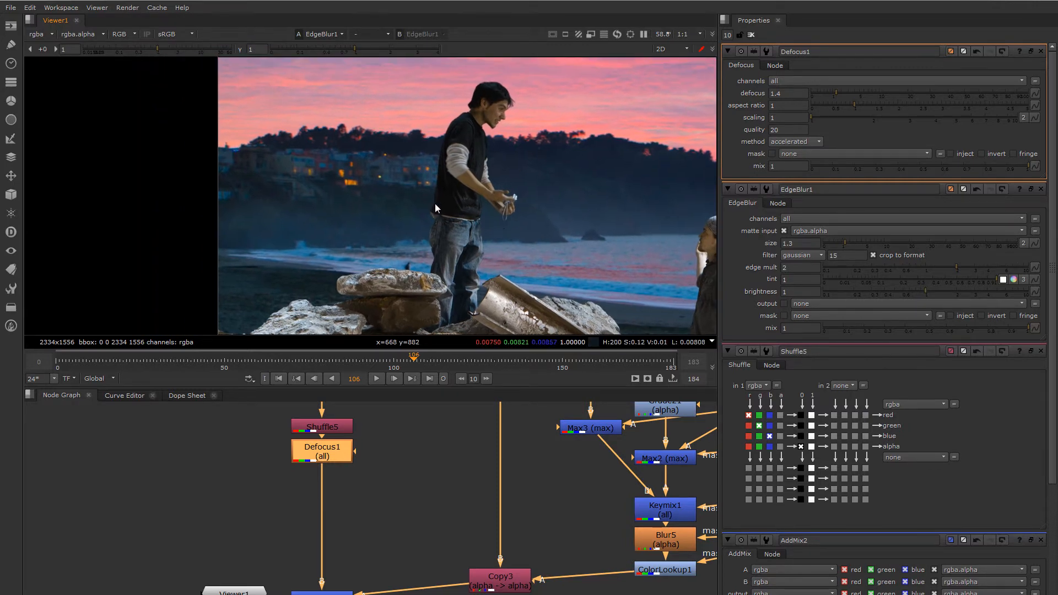
middle_click_drag(413, 195, 243, 291)
middle_click_drag(524, 178, 282, 121)
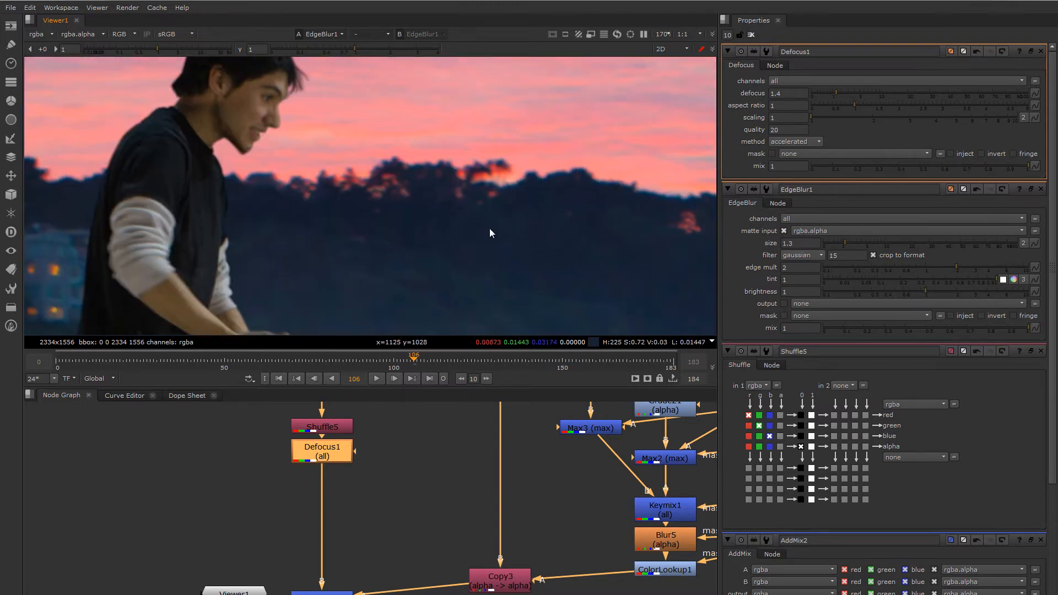
middle_click_drag(489, 229, 430, 150)
middle_click_drag(461, 217, 270, 115)
middle_click_drag(474, 201, 590, 150)
middle_click_drag(378, 194, 530, 124)
middle_click_drag(398, 218, 484, 113)
Step: Compare the sharpness and grain of the foreground rocks and the man's face with the defocused background
scroll(485, 114, "down", 2)
middle_click_drag(295, 223, 477, 185)
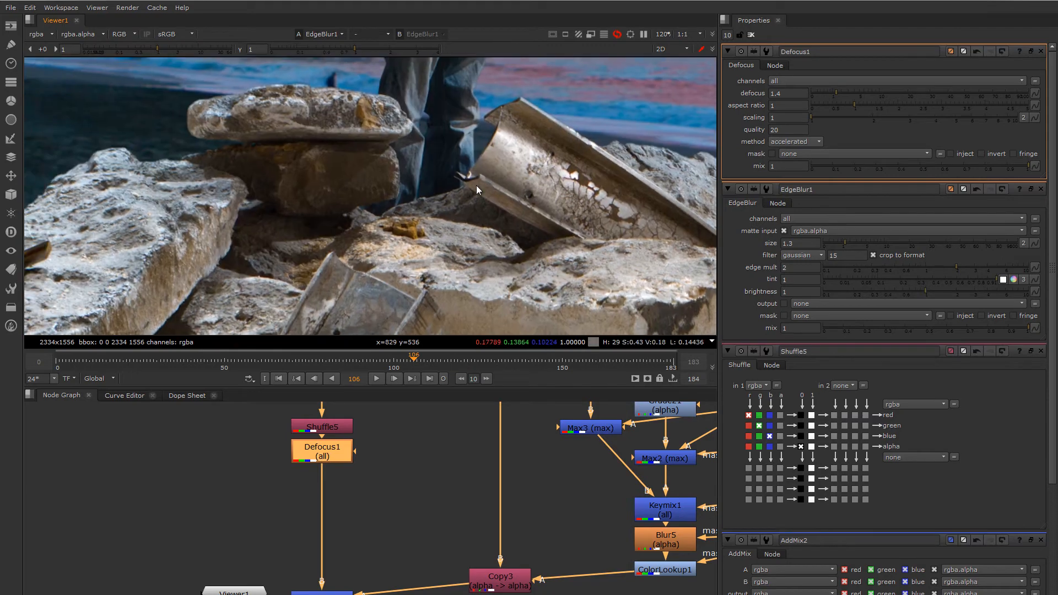
middle_click_drag(314, 193, 372, 85)
middle_click_drag(341, 130, 176, 98)
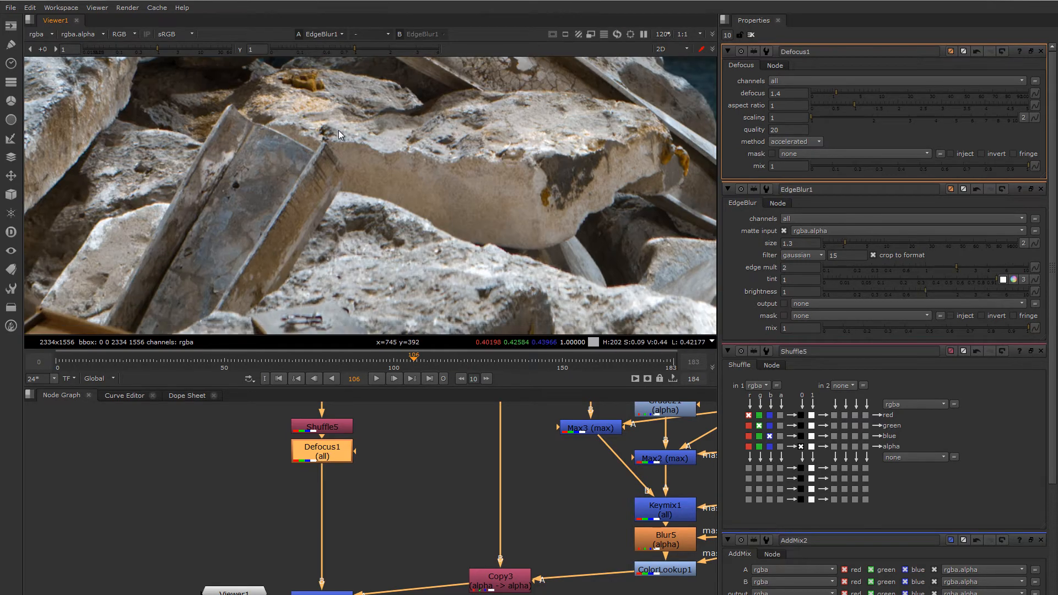
middle_click_drag(338, 130, 330, 233)
middle_click_drag(394, 97, 456, 200)
scroll(455, 201, "up", 5)
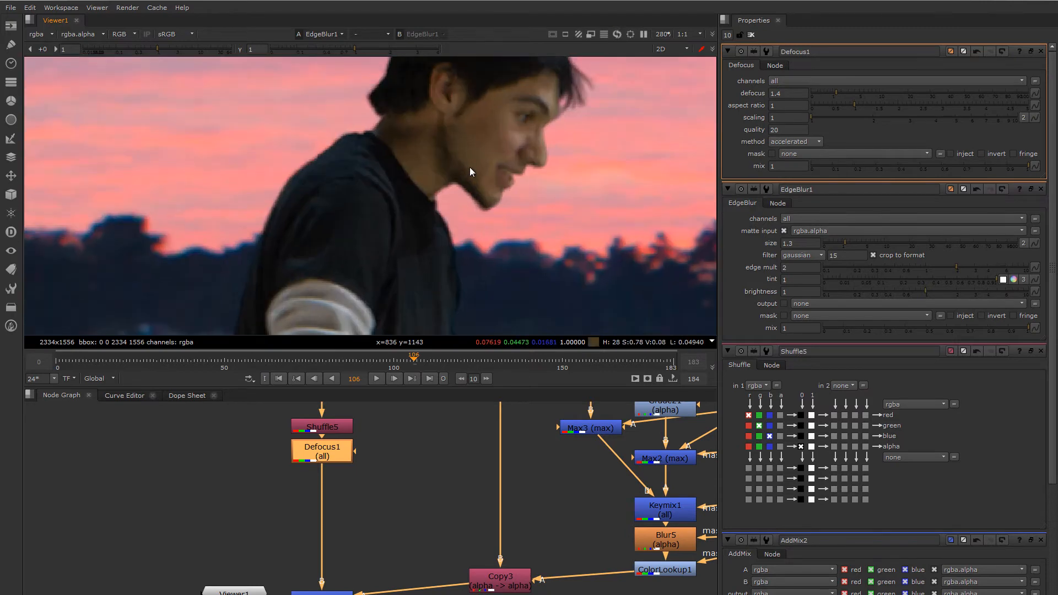
Step: Add an F_ReGrain node after the Defocus and place it lower in the background branch, above the AddMix
middle_click_drag(407, 456, 439, 445)
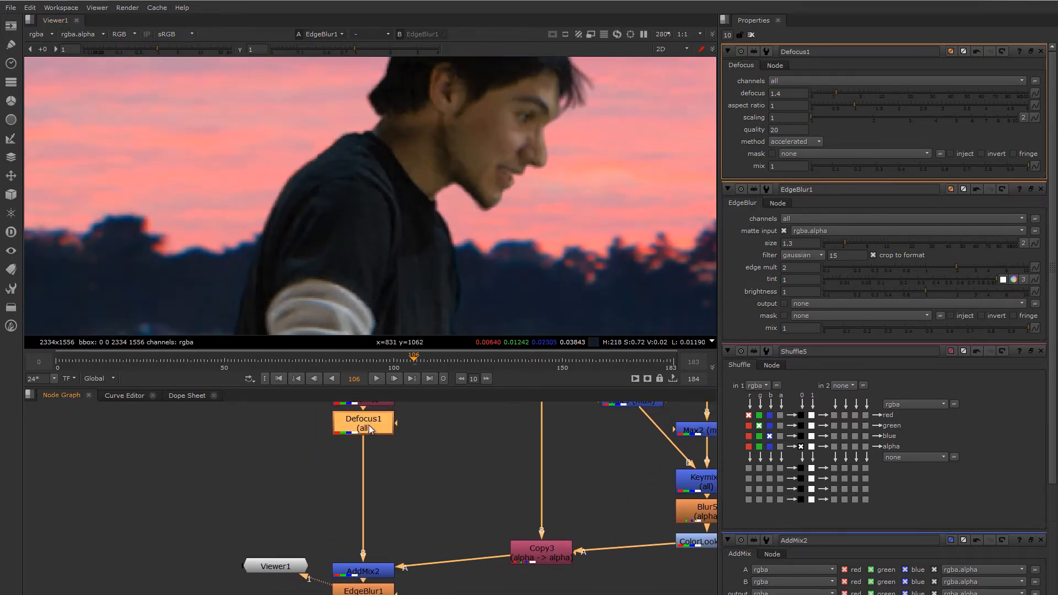
key("Tab")
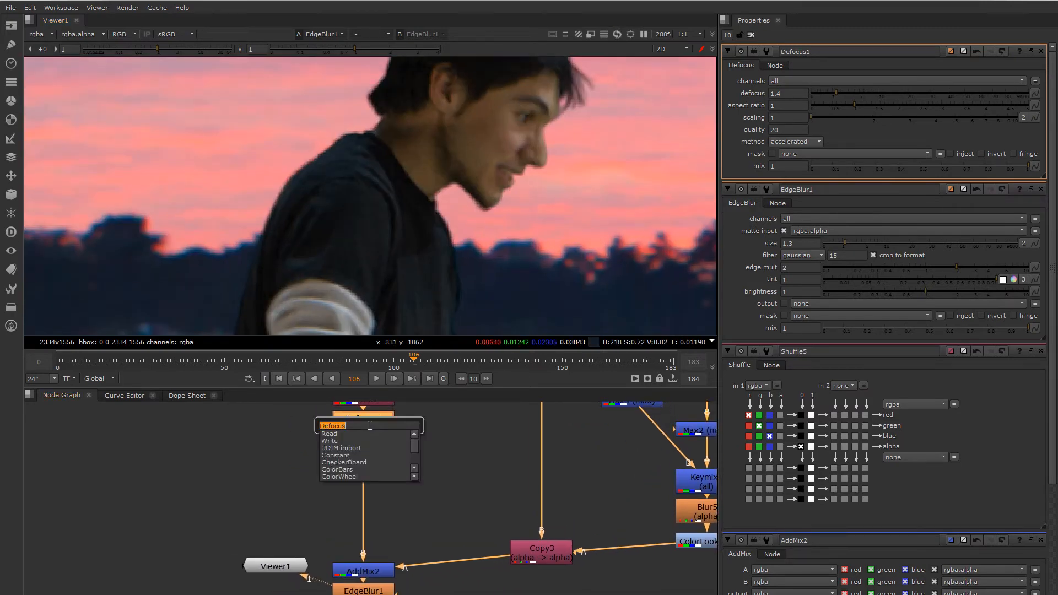
type("f")
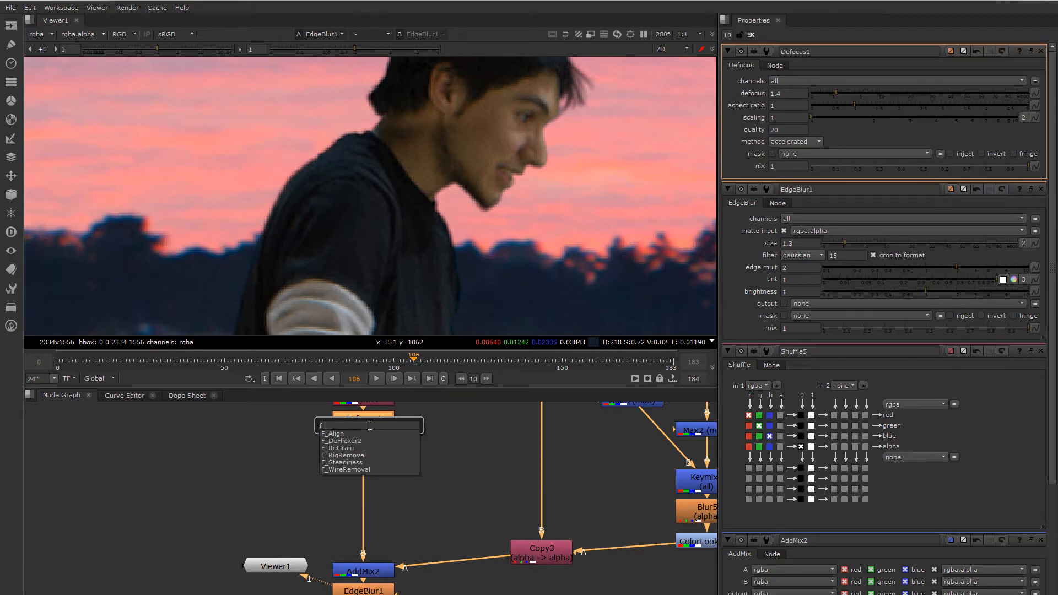
type(" re")
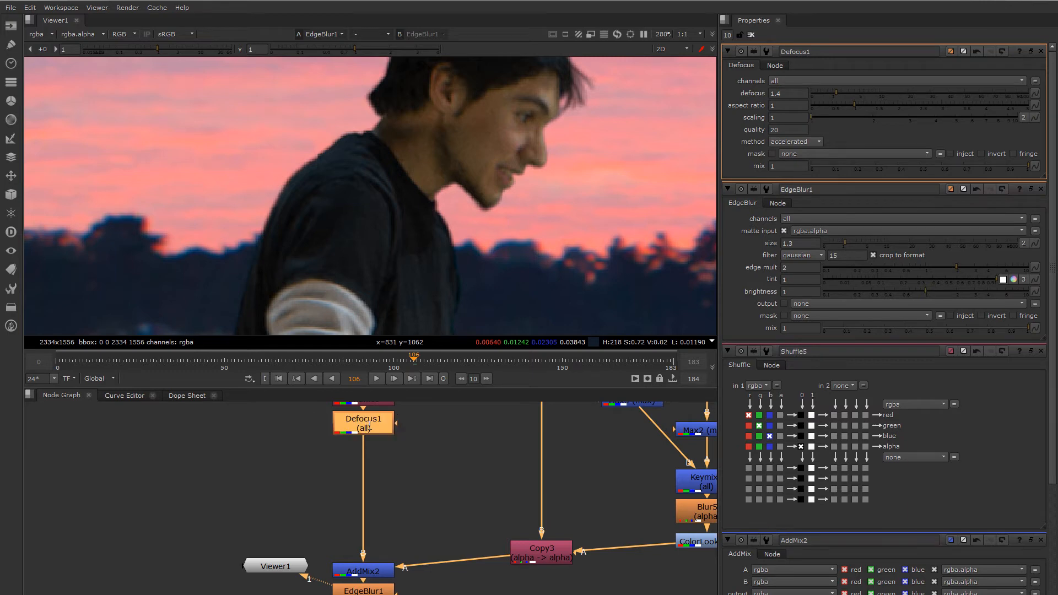
key("Return")
left_click_drag(376, 451, 376, 506)
Step: Connect the F_ReGrain's Grain input to the green-screen plate's Read node
scroll(375, 506, "down", 2)
middle_click_drag(396, 491, 359, 531)
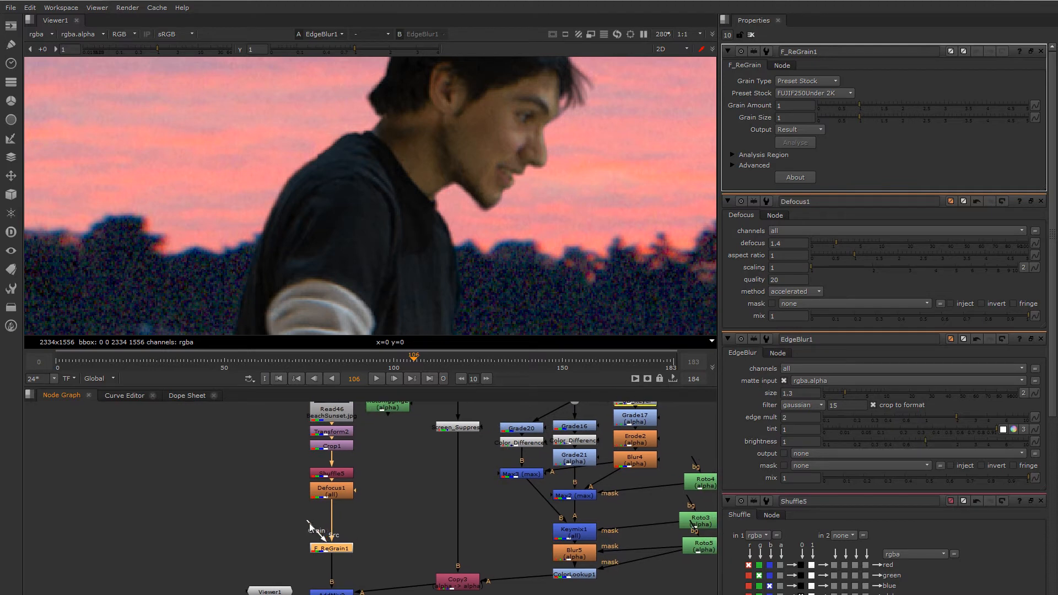
scroll(366, 510, "down", 3)
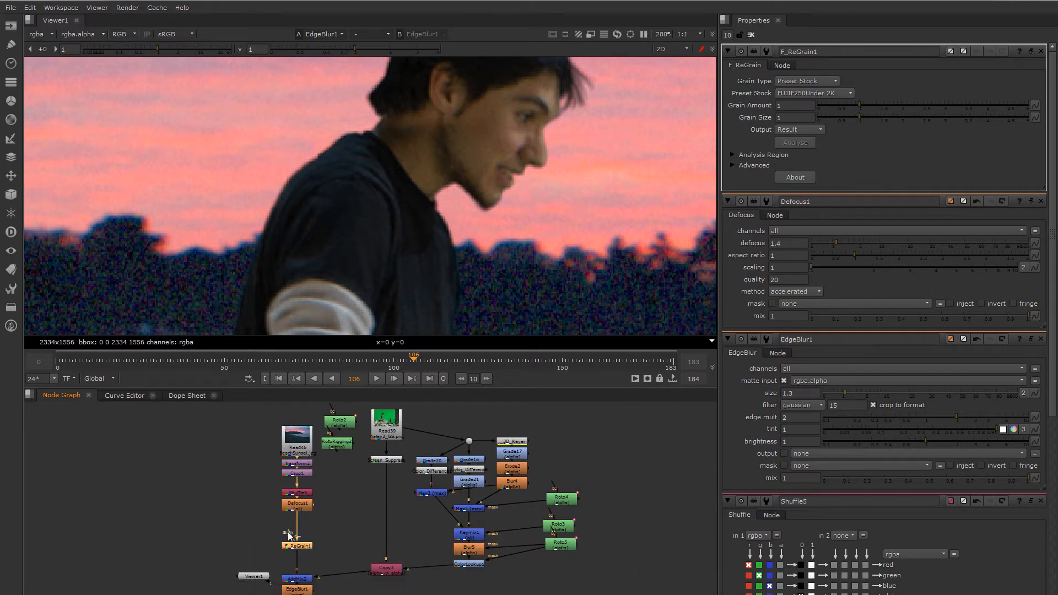
left_click_drag(291, 535, 388, 437)
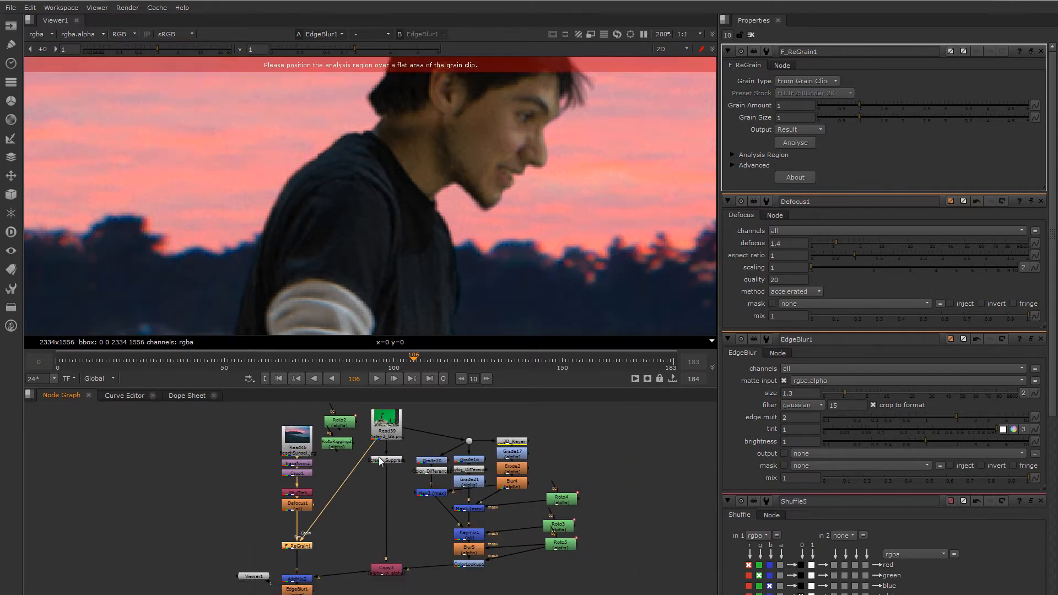
Step: Place the grain analysis region over the flat dark grey area beyond the edge of the green screen
scroll(415, 200, "down", 3)
middle_click_drag(428, 206, 470, 149)
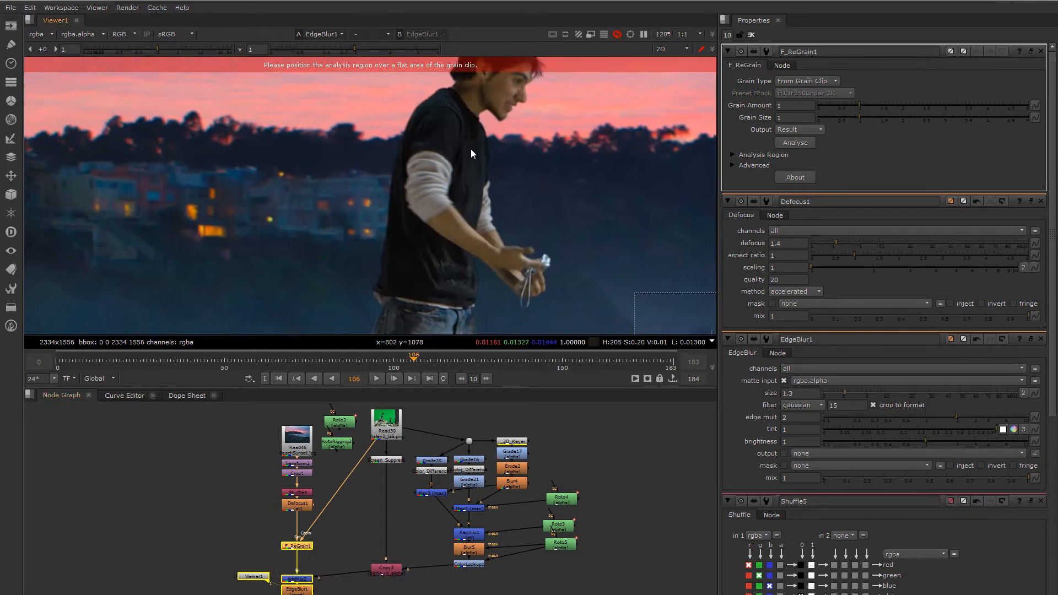
scroll(471, 150, "down", 2)
middle_click_drag(517, 258, 442, 176)
scroll(542, 225, "down", 2)
middle_click_drag(541, 225, 310, 171)
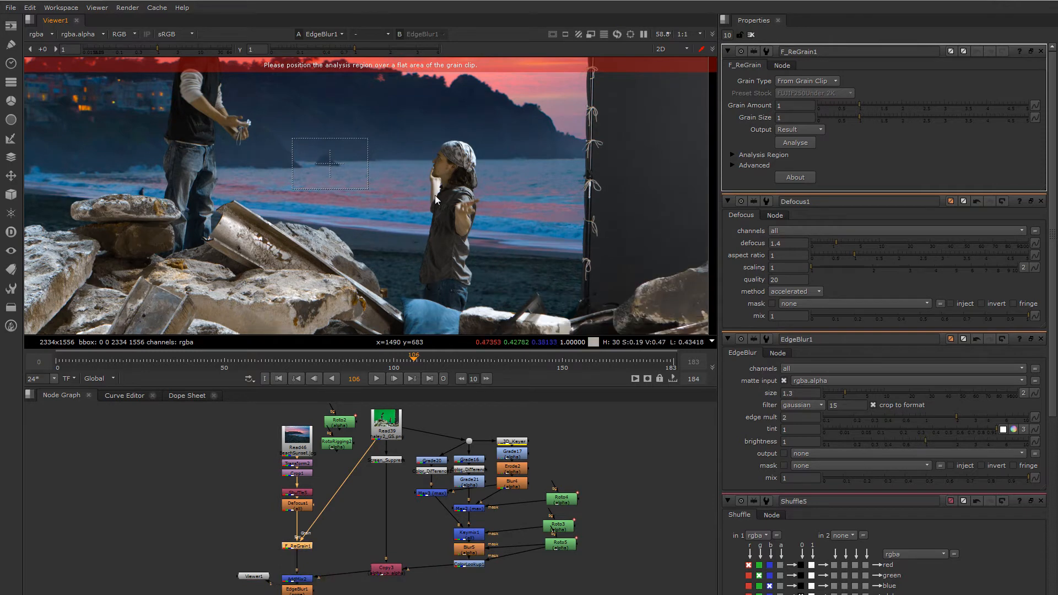
middle_click_drag(435, 195, 353, 217)
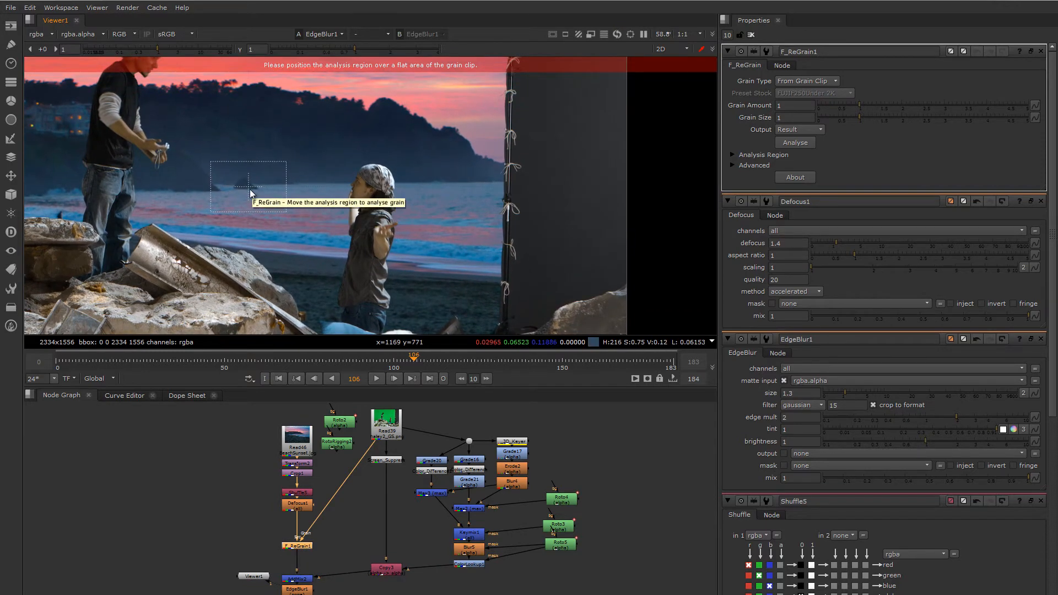
left_click_drag(248, 187, 575, 109)
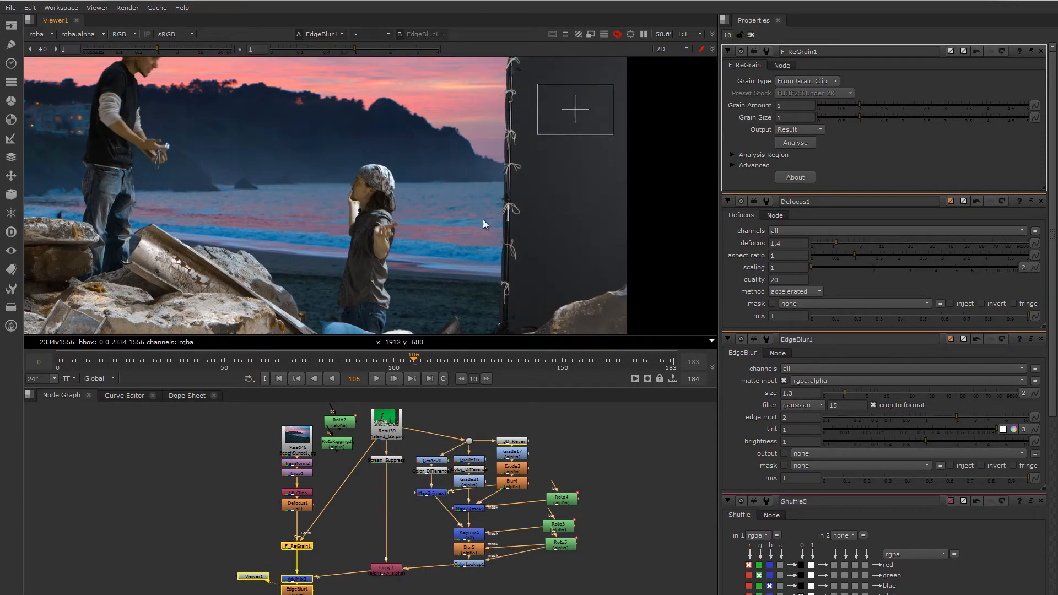
middle_click_drag(563, 230, 668, 235)
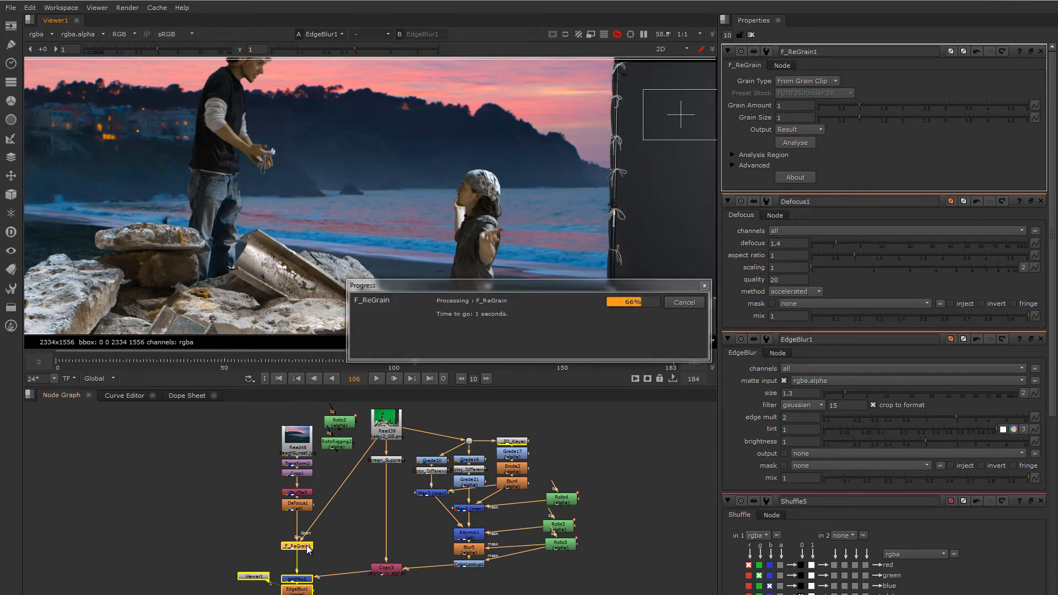
Step: View the F_ReGrain output on its own and the EdgeBlur composite, examining the background grain around both figures
key("1")
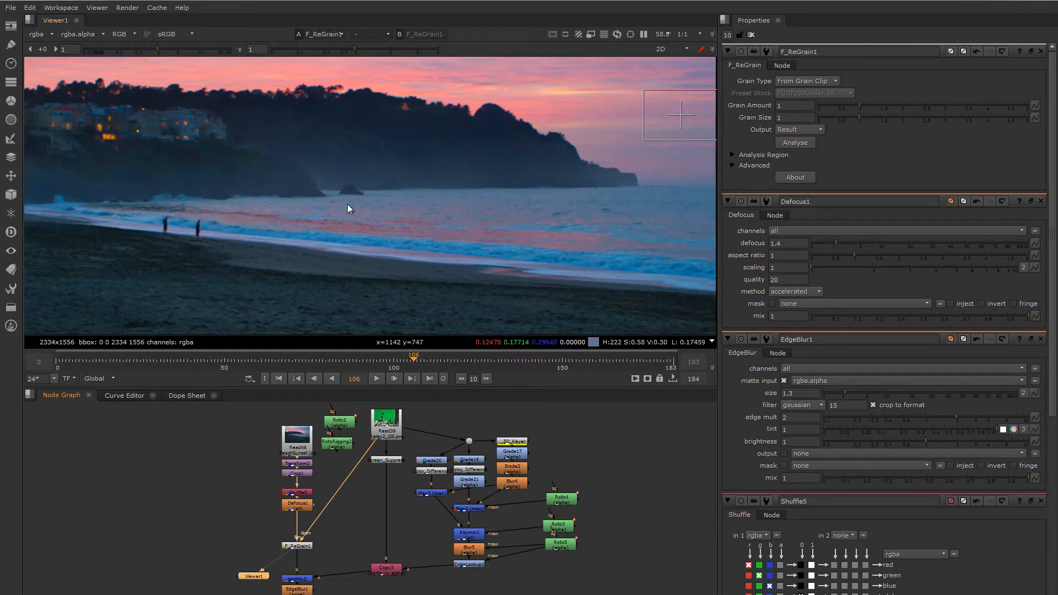
scroll(365, 160, "up", 2)
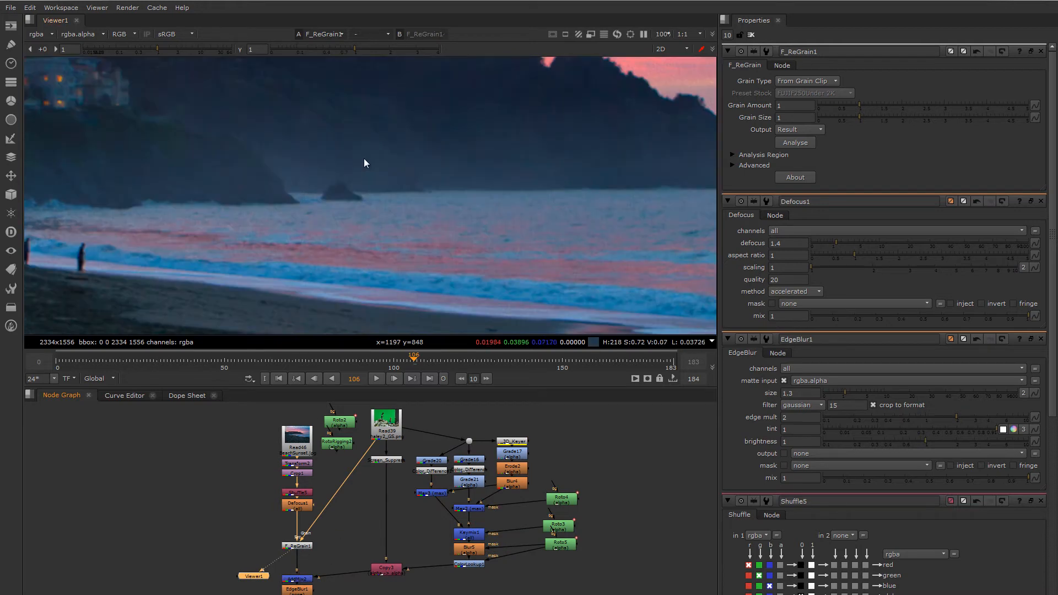
middle_click_drag(334, 508, 372, 459)
left_click(337, 531)
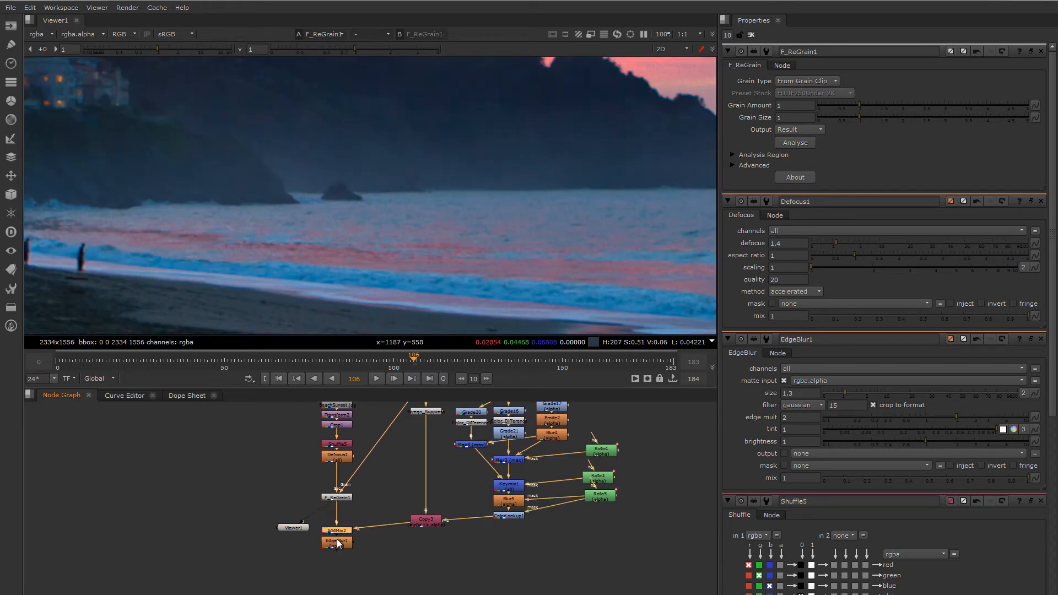
left_click(338, 543)
key("1")
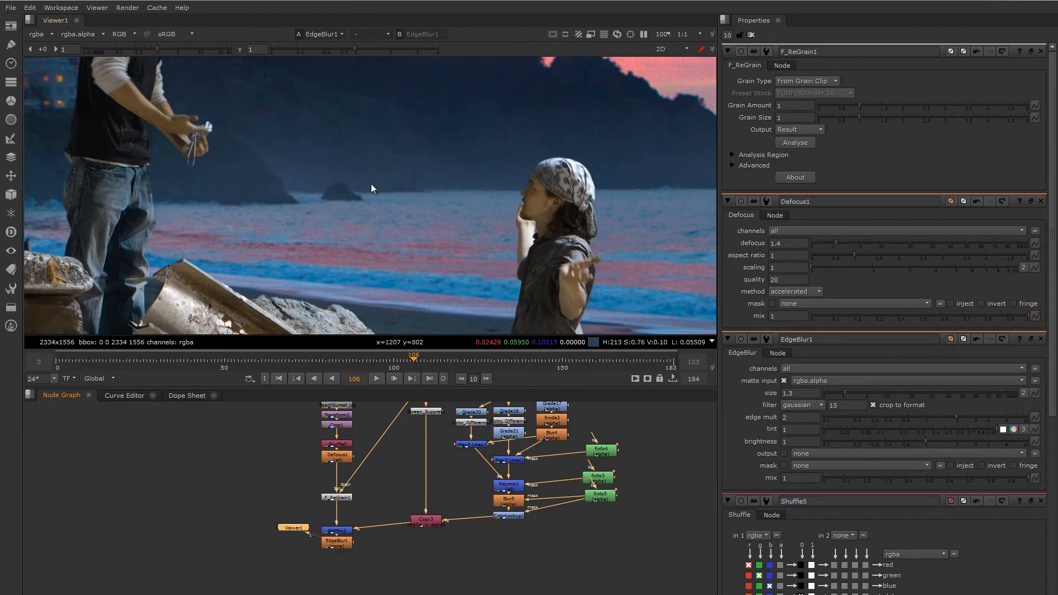
scroll(487, 219, "up", 6)
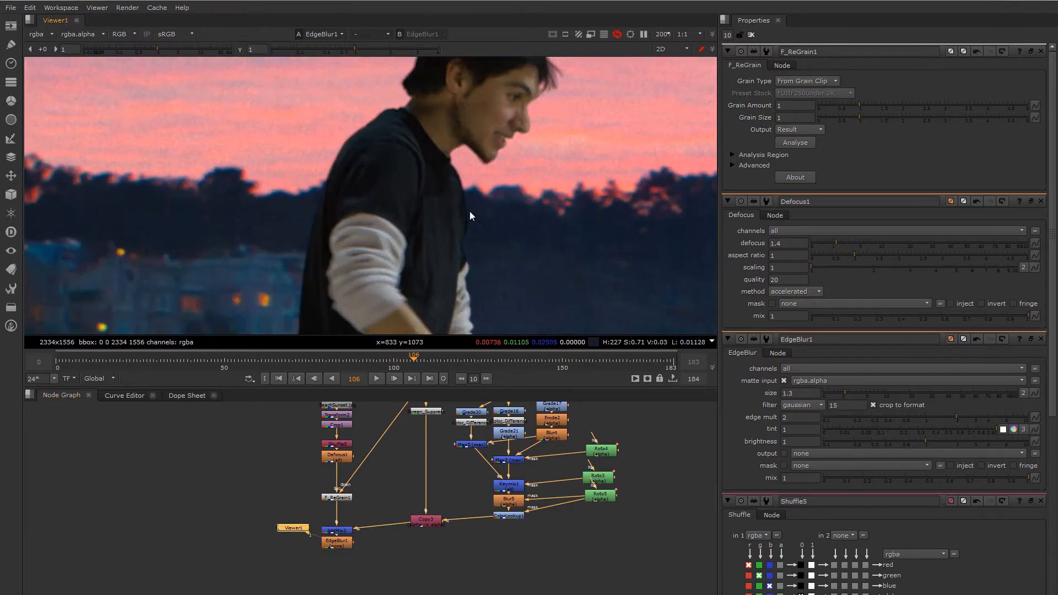
scroll(483, 166, "down", 4)
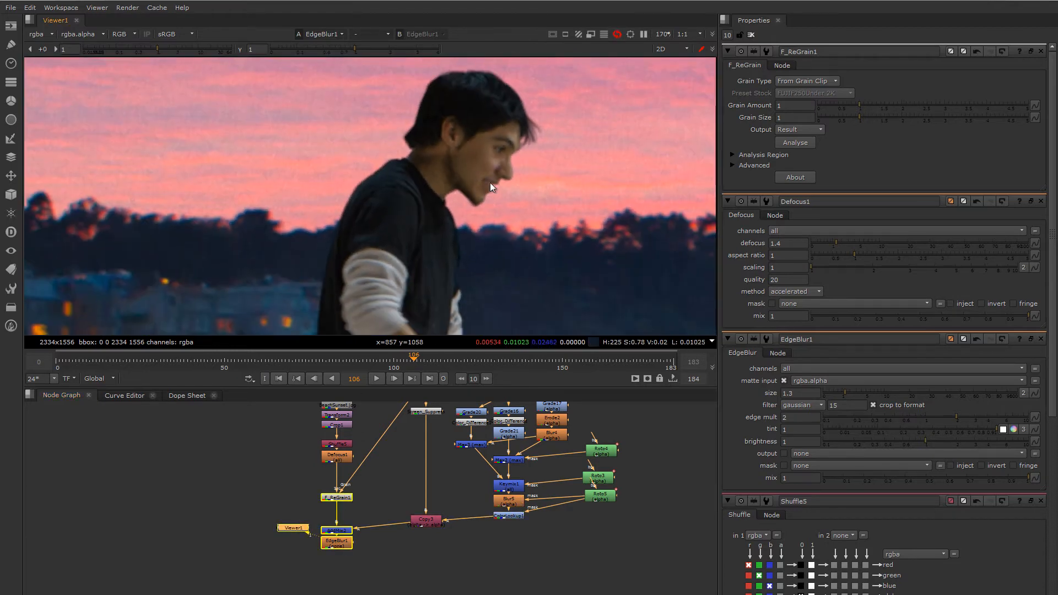
Step: Expand the F_ReGrain's Advanced and Grain Response settings and review the per-channel amounts, sizes and gain controls
left_click(345, 498)
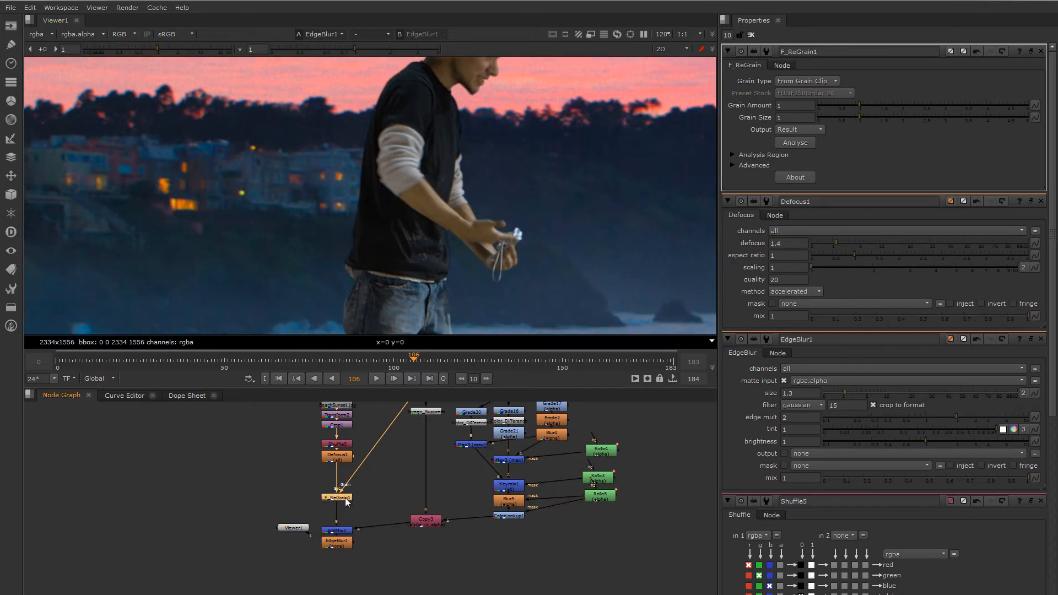
left_click(732, 165)
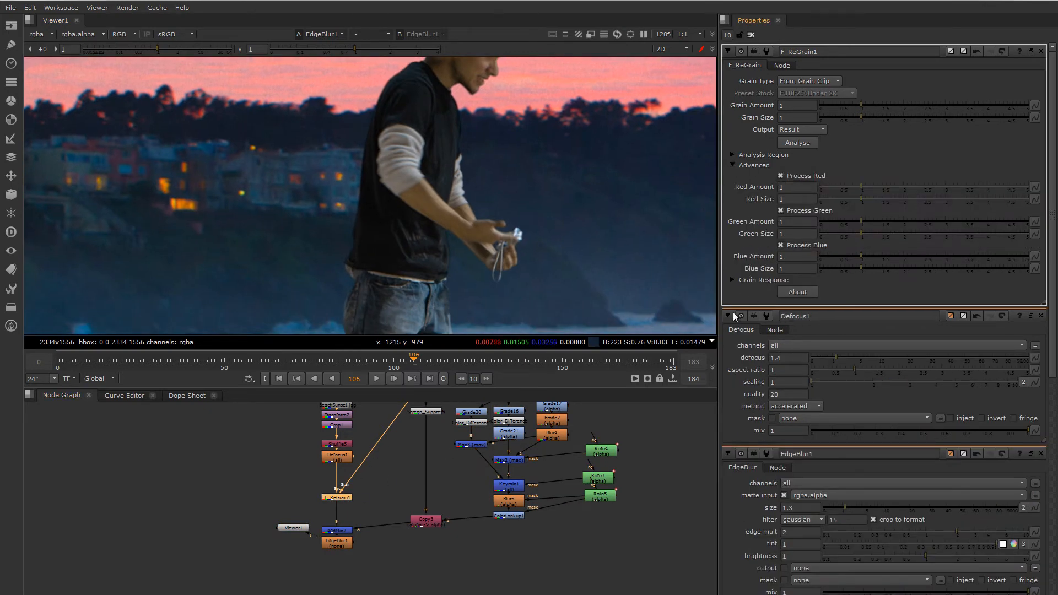
left_click(732, 280)
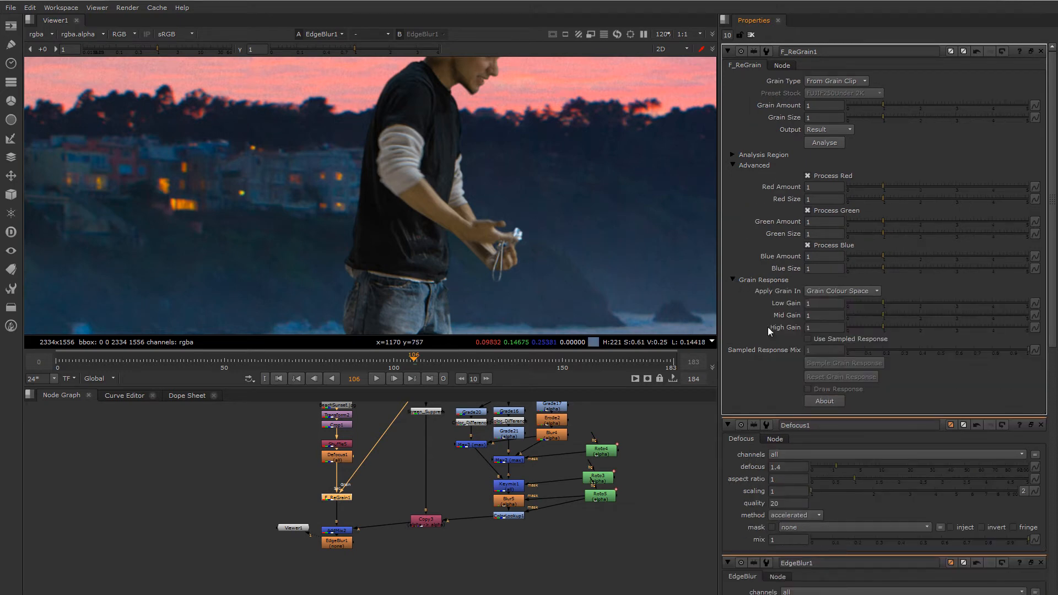
scroll(799, 292, "down", 1)
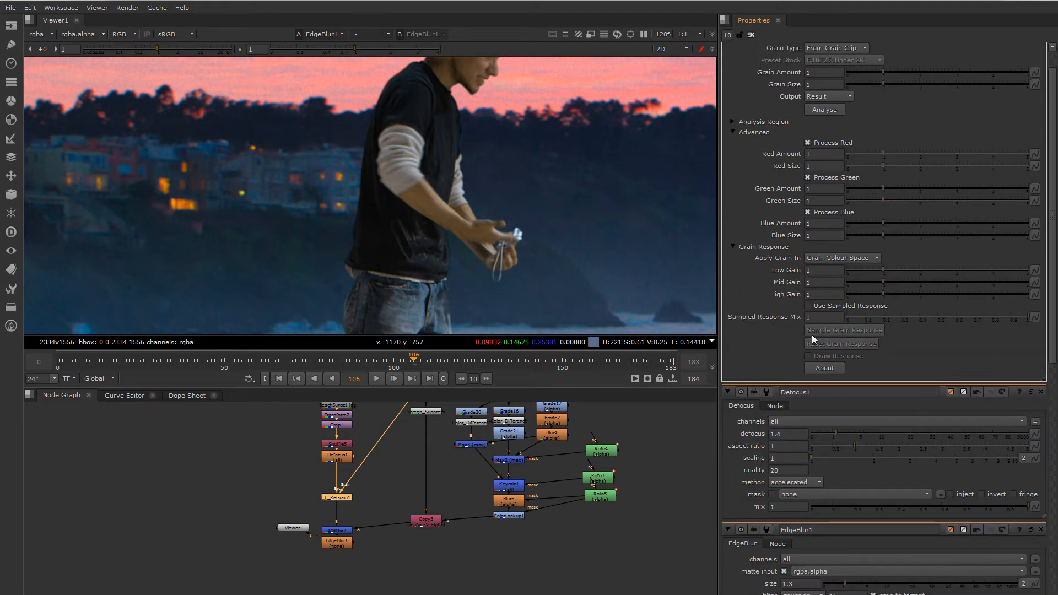
Step: Enable Use Sampled Response in the F_ReGrain's Grain Response settings and check the grain in the sky and hills around the man
left_click(808, 306)
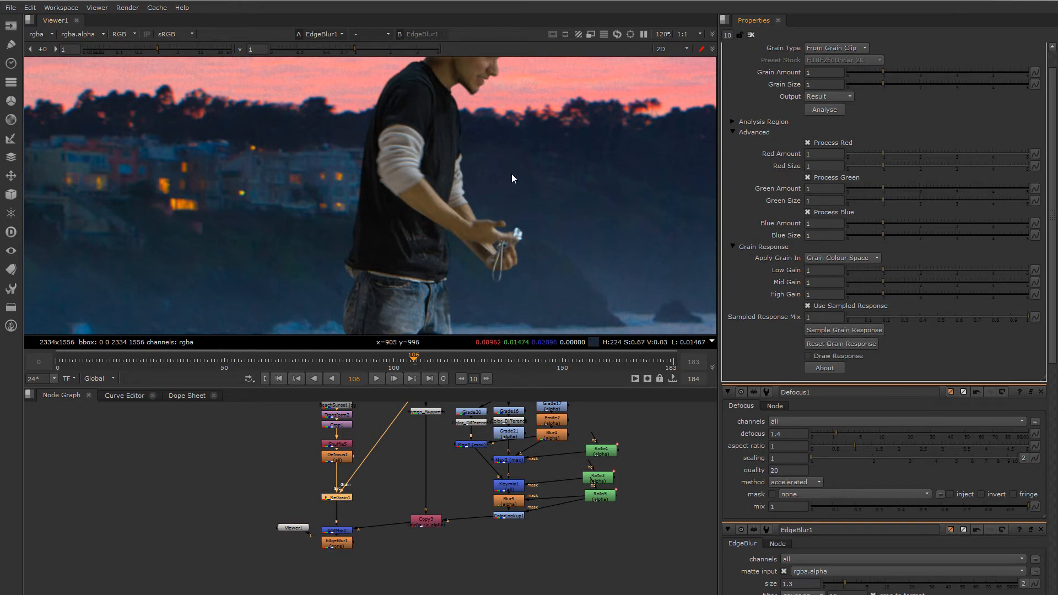
middle_click_drag(511, 175, 496, 246)
scroll(492, 249, "up", 1)
middle_click_drag(485, 177, 438, 233)
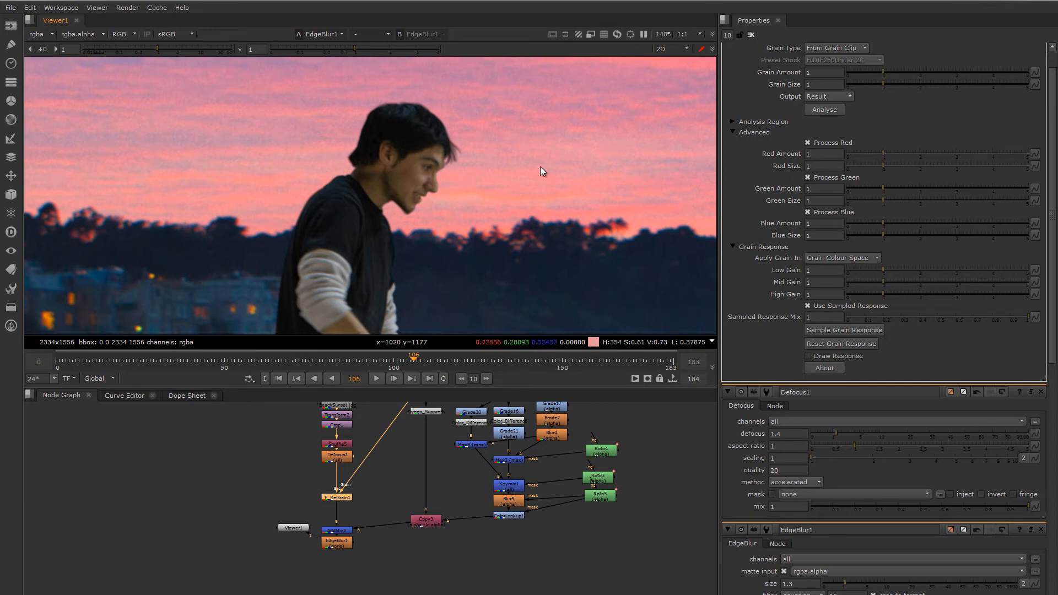
scroll(498, 207, "down", 1)
scroll(531, 265, "up", 2)
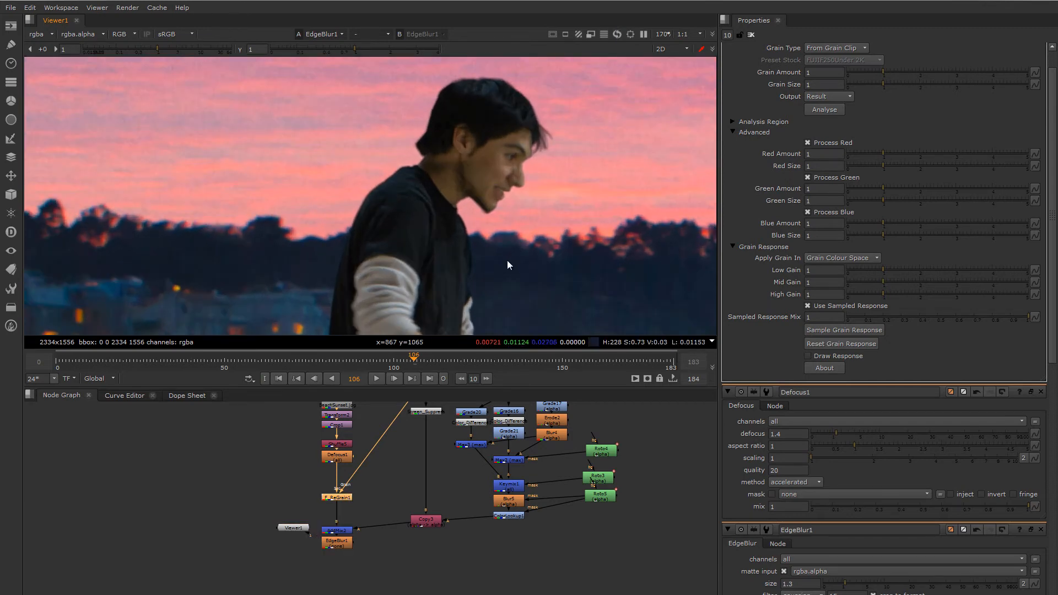
scroll(442, 121, "up", 2)
middle_click_drag(442, 120, 458, 160)
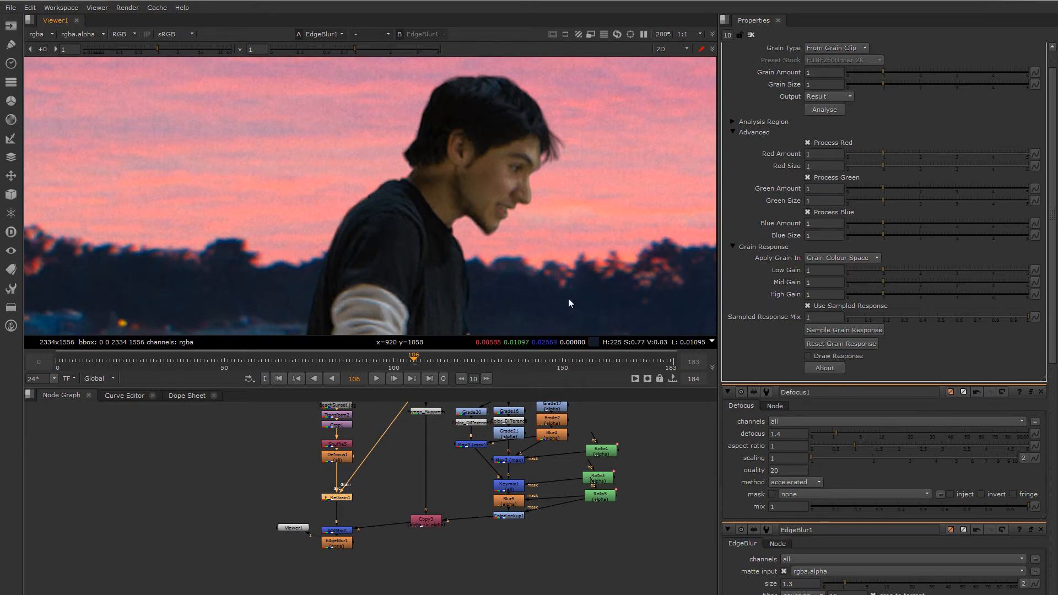
Step: Display the F_ReGrain's grain response curves over the image and hide them again
left_click(808, 356)
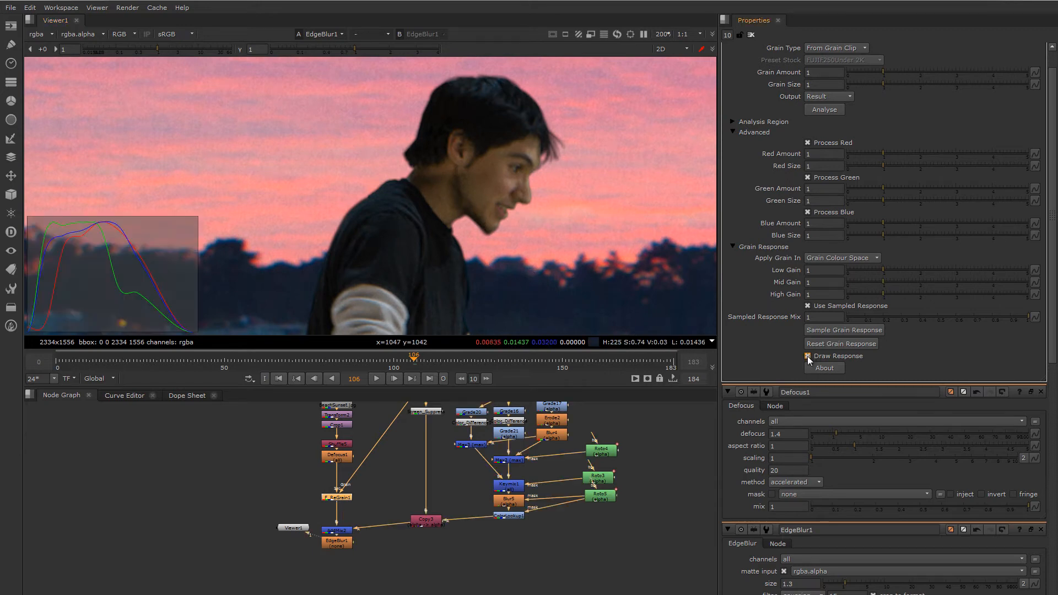
scroll(187, 329, "up", 1)
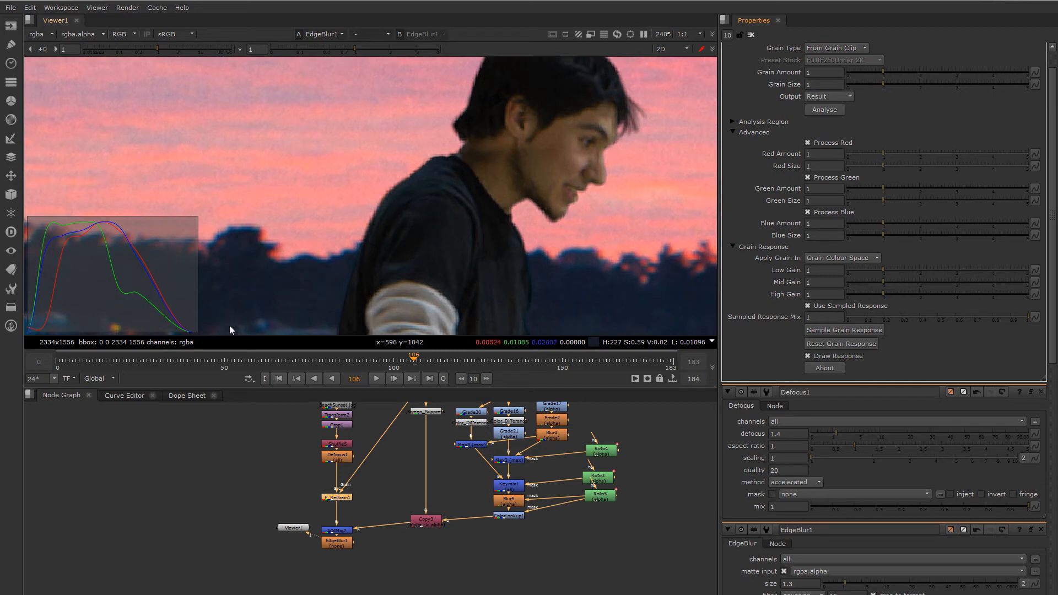
left_click(808, 356)
Step: Examine the regrained composite up close around the man's hands, head and sleeve against the sunset background
scroll(477, 219, "down", 4)
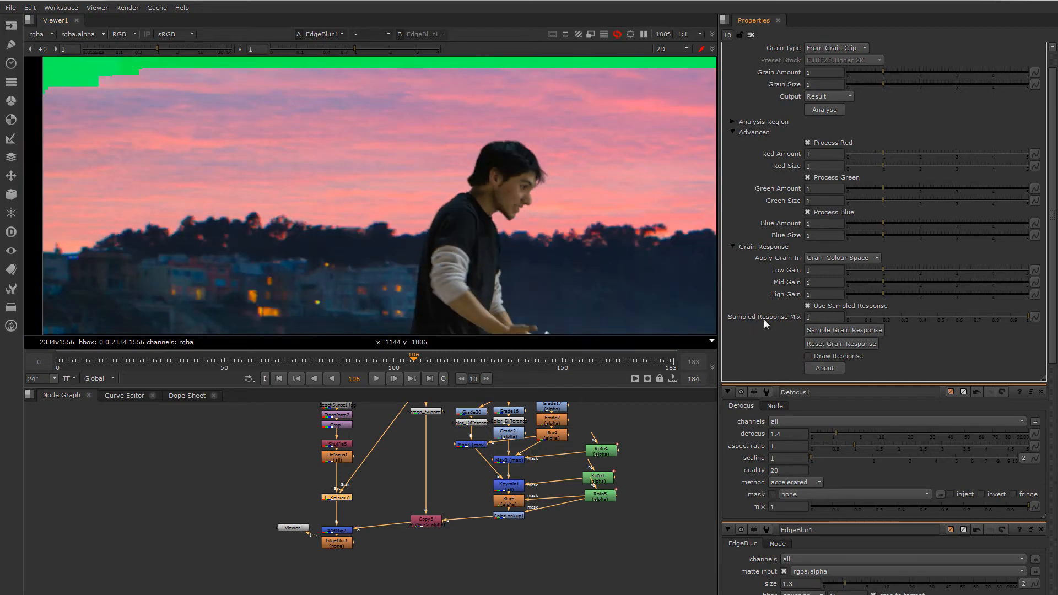
scroll(519, 230, "down", 3)
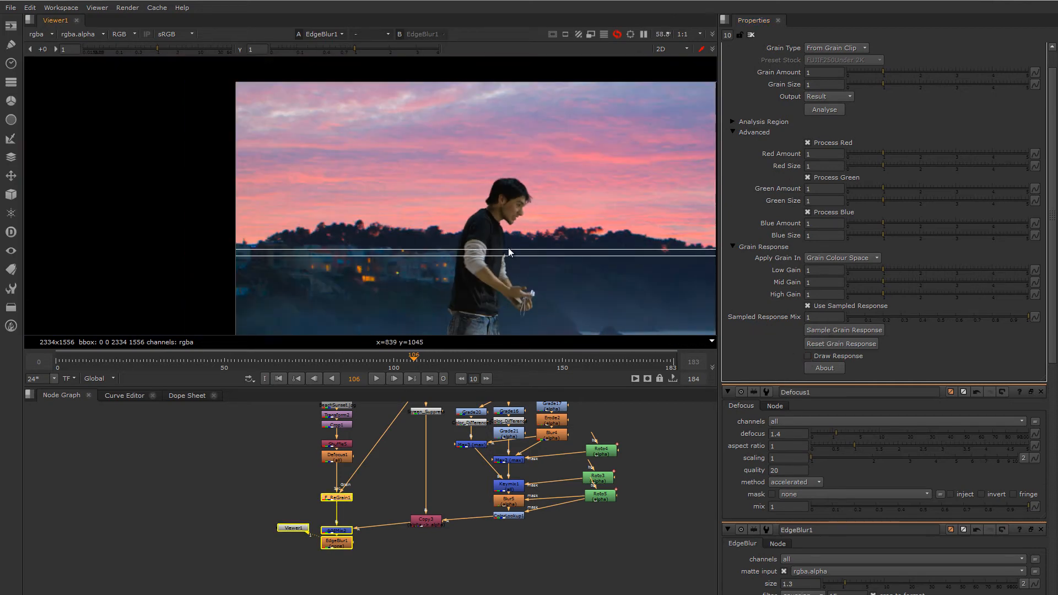
middle_click_drag(515, 247, 375, 172)
scroll(367, 231, "up", 5)
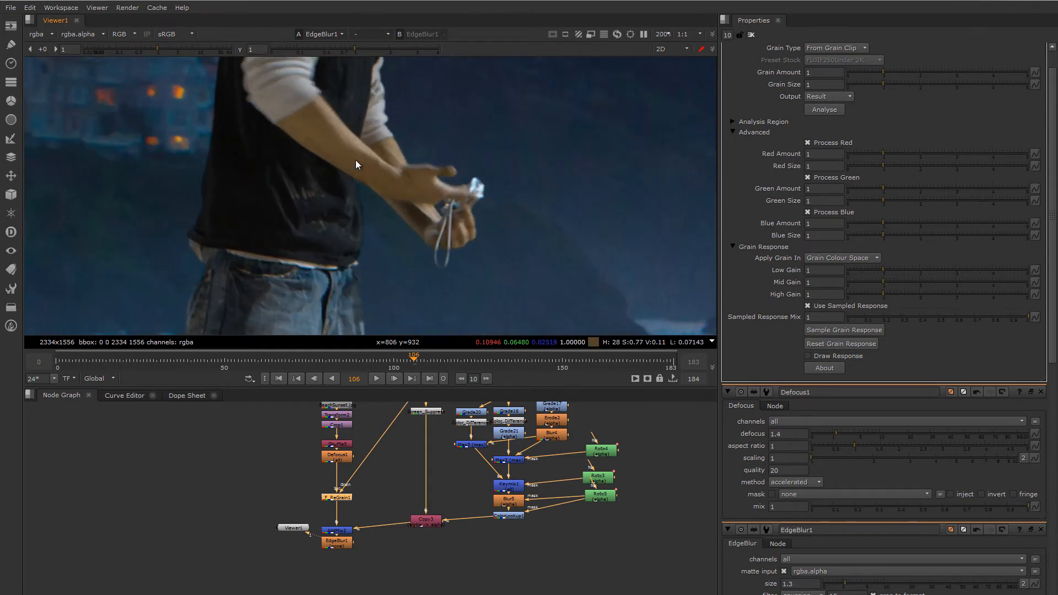
middle_click_drag(370, 163, 537, 199)
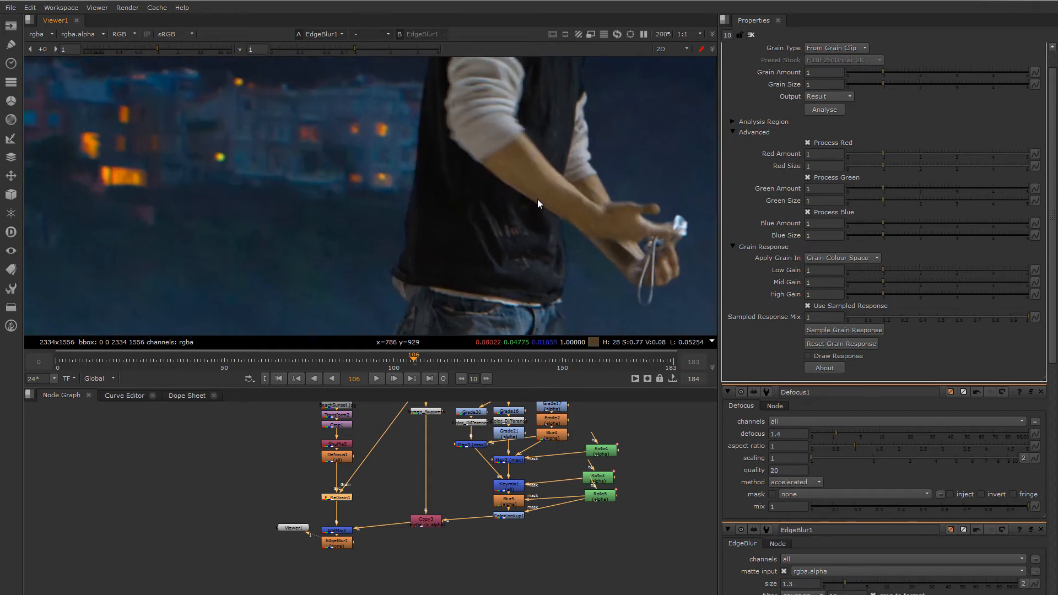
scroll(485, 214, "down", 4)
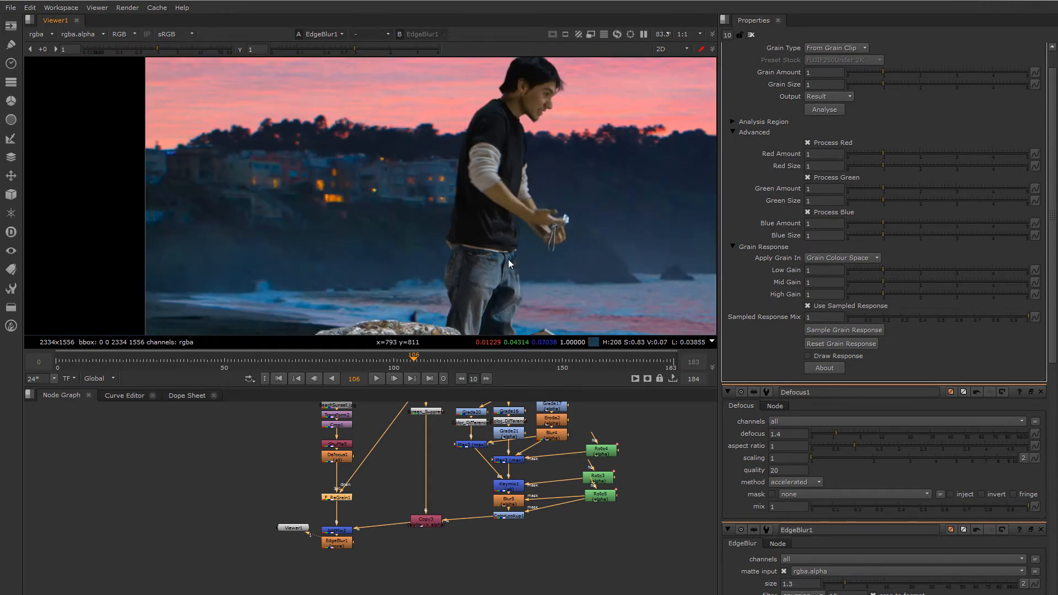
scroll(508, 259, "up", 2)
scroll(455, 200, "down", 3)
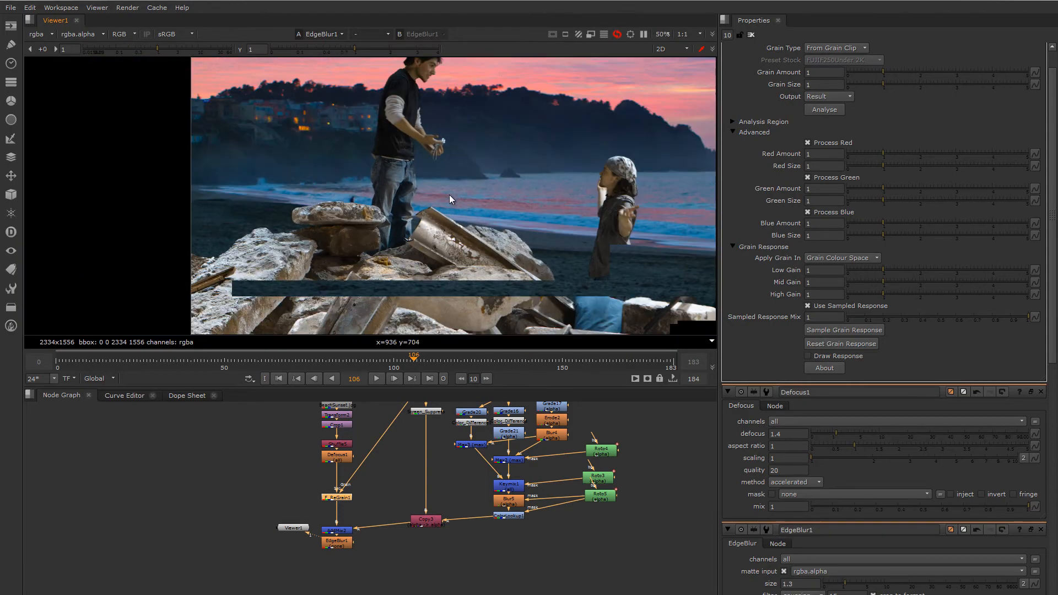
middle_click_drag(433, 166, 485, 308)
scroll(513, 265, "up", 5)
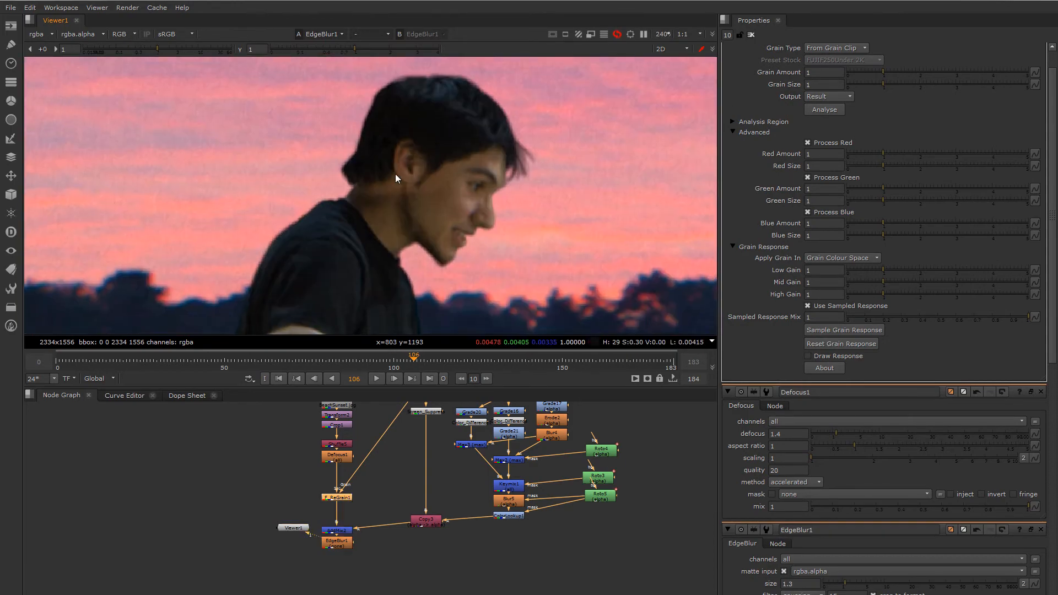
scroll(438, 203, "up", 2)
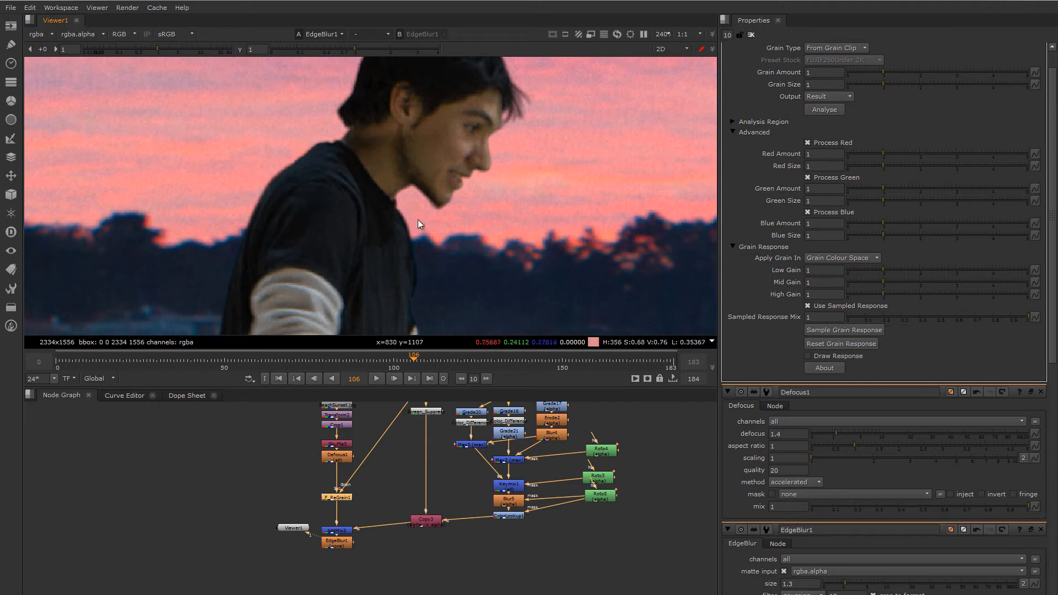
middle_click_drag(308, 274, 441, 224)
scroll(365, 254, "up", 2)
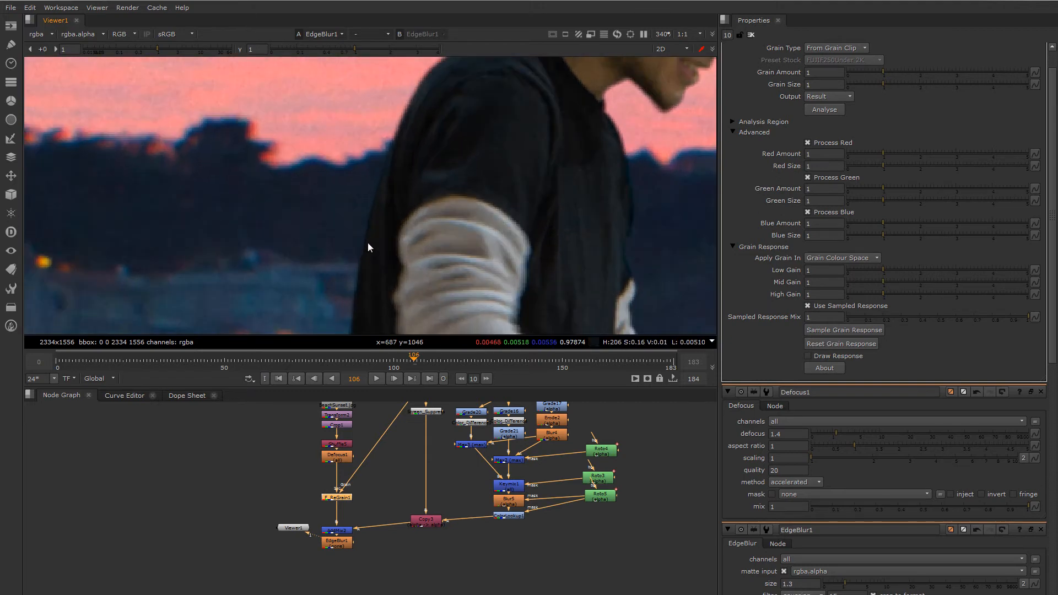
Step: Compare the grain on the man's dark shirt with the background in the red and green channels
key("r")
scroll(368, 243, "up", 4)
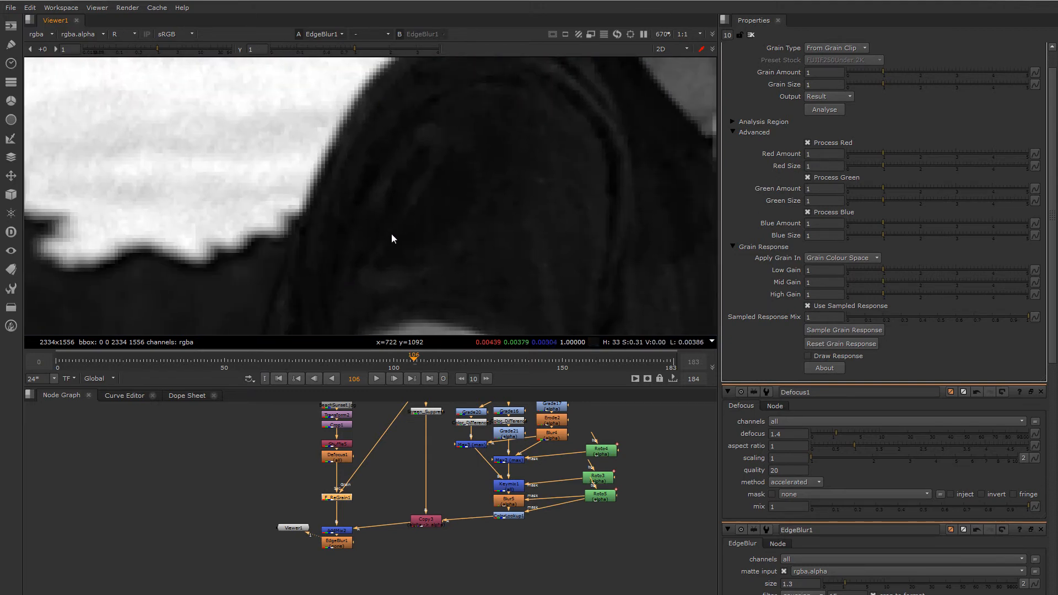
middle_click_drag(392, 235, 149, 282)
key("g")
middle_click_drag(502, 280, 379, 187)
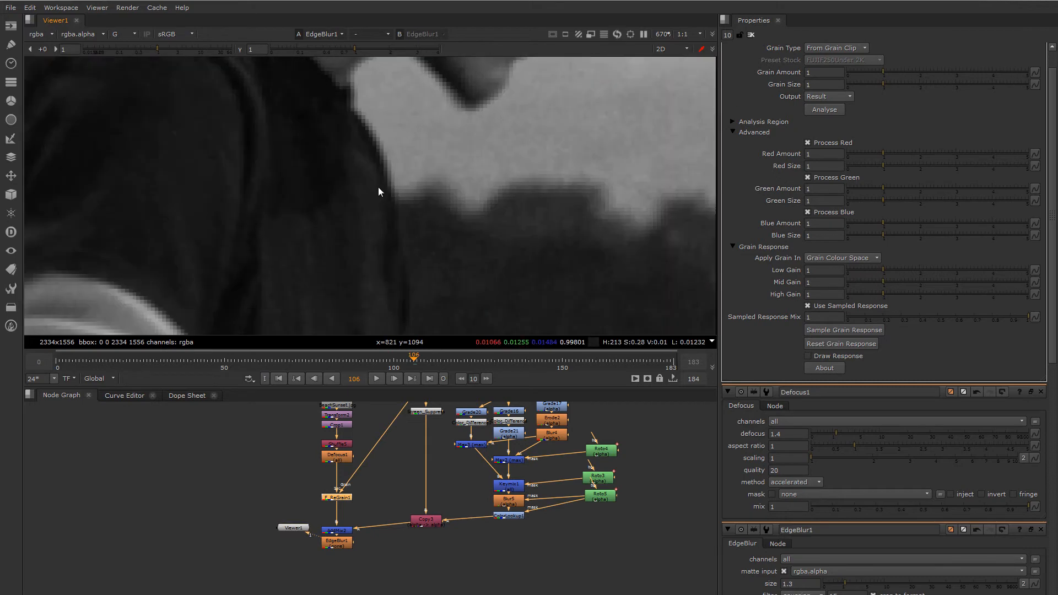
Step: Examine the blue channel's grain along the man's shirt, sleeve, hands and head against the background
scroll(402, 237, "up", 3)
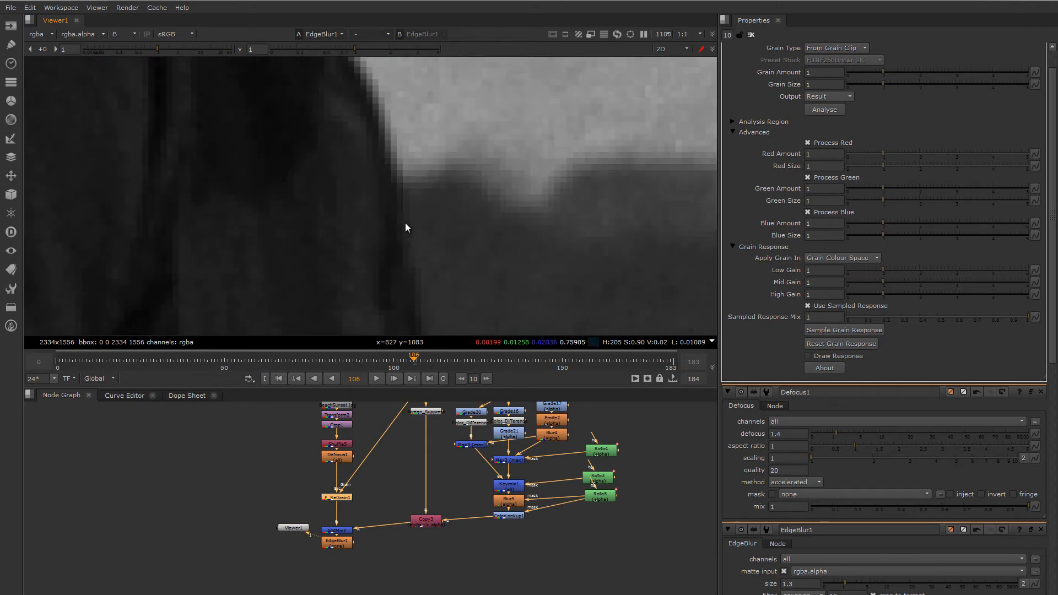
scroll(400, 227, "down", 3)
middle_click_drag(415, 270, 370, 205)
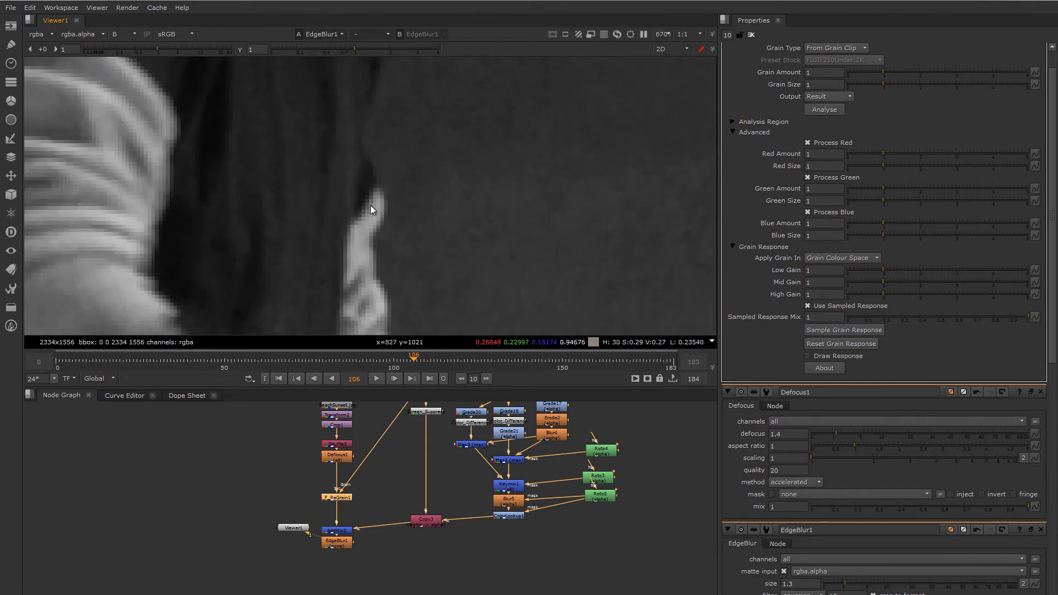
middle_click_drag(380, 289, 322, 261)
middle_click_drag(401, 330, 237, 151)
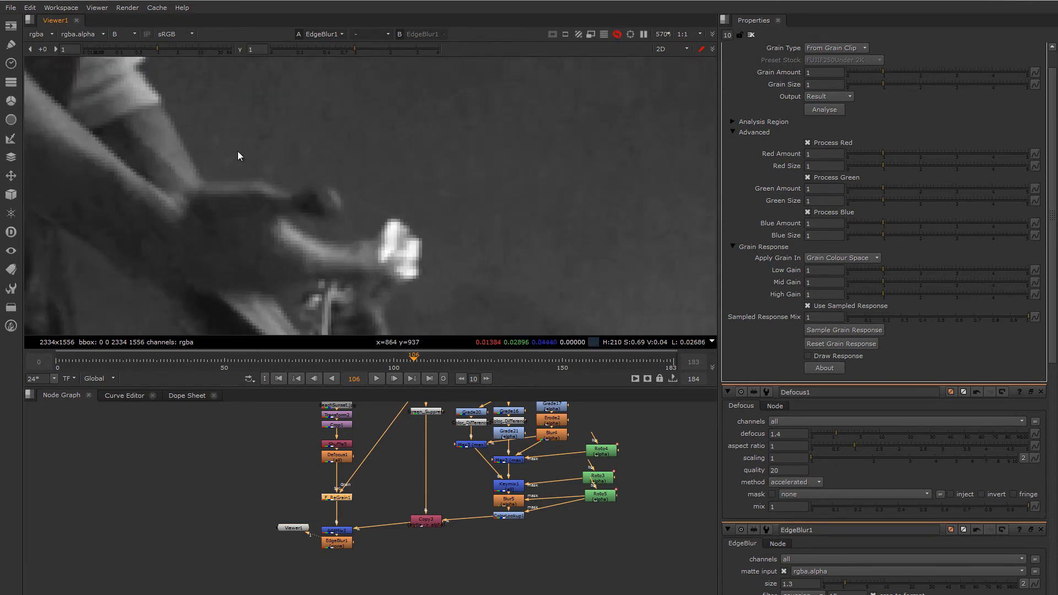
scroll(301, 209, "down", 2)
scroll(299, 221, "down", 2)
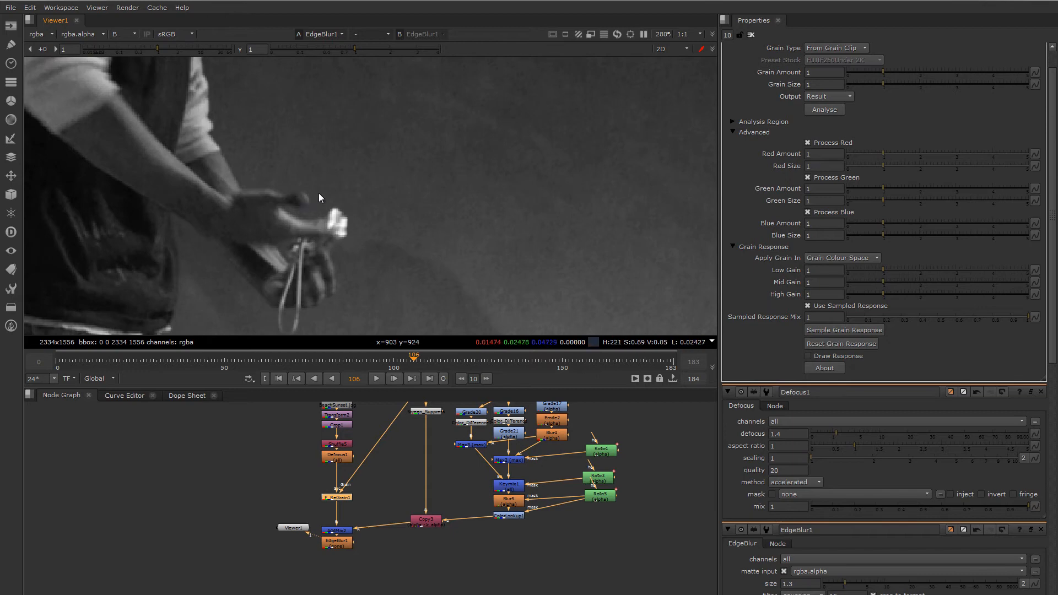
scroll(310, 204, "down", 2)
scroll(338, 185, "down", 2)
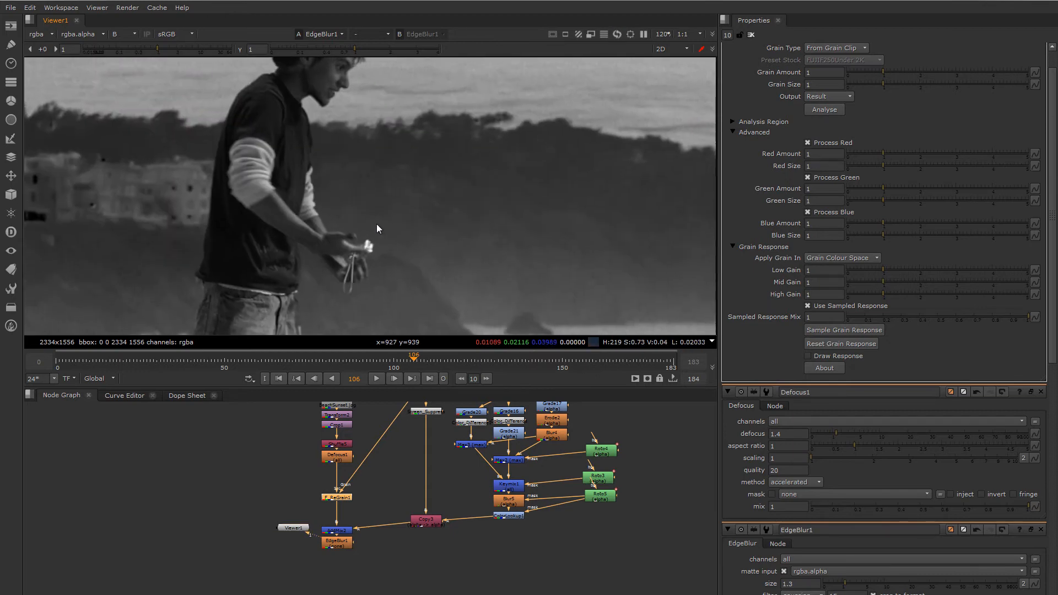
middle_click_drag(302, 140, 312, 211)
scroll(323, 163, "up", 2)
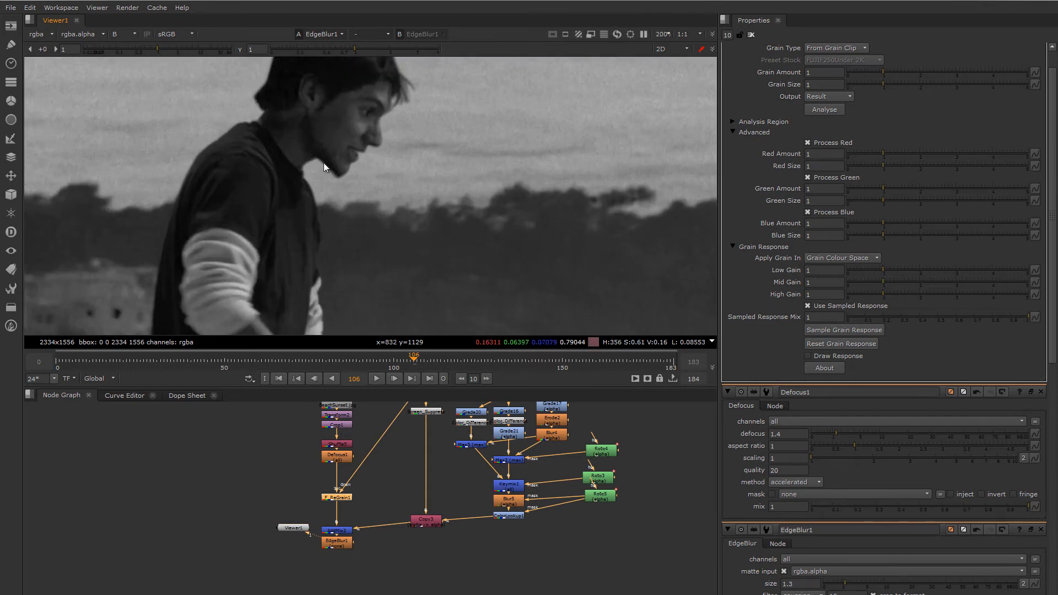
scroll(323, 158, "down", 1)
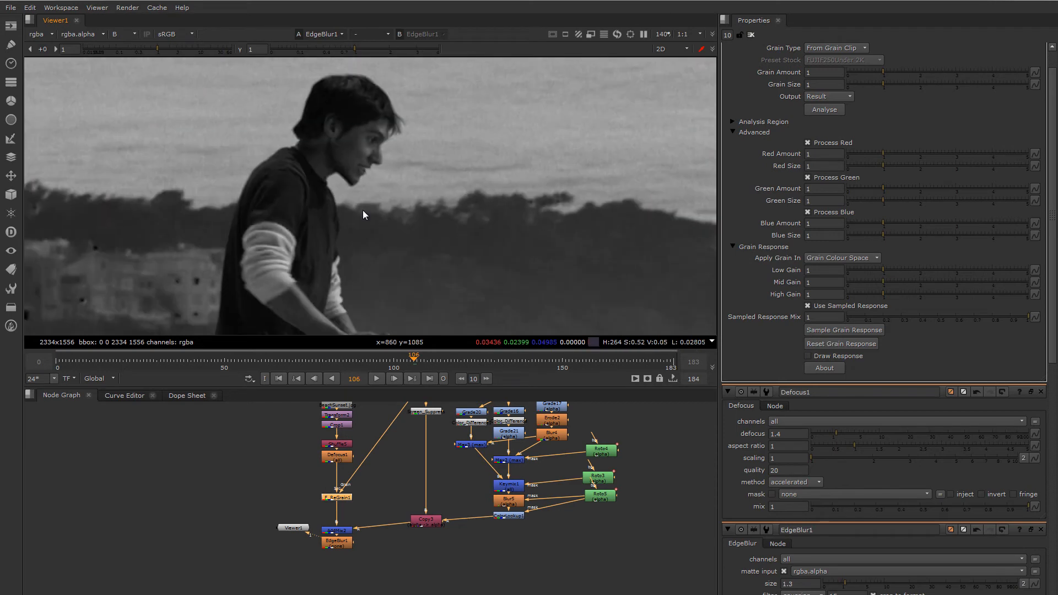
middle_click_drag(363, 210, 372, 163)
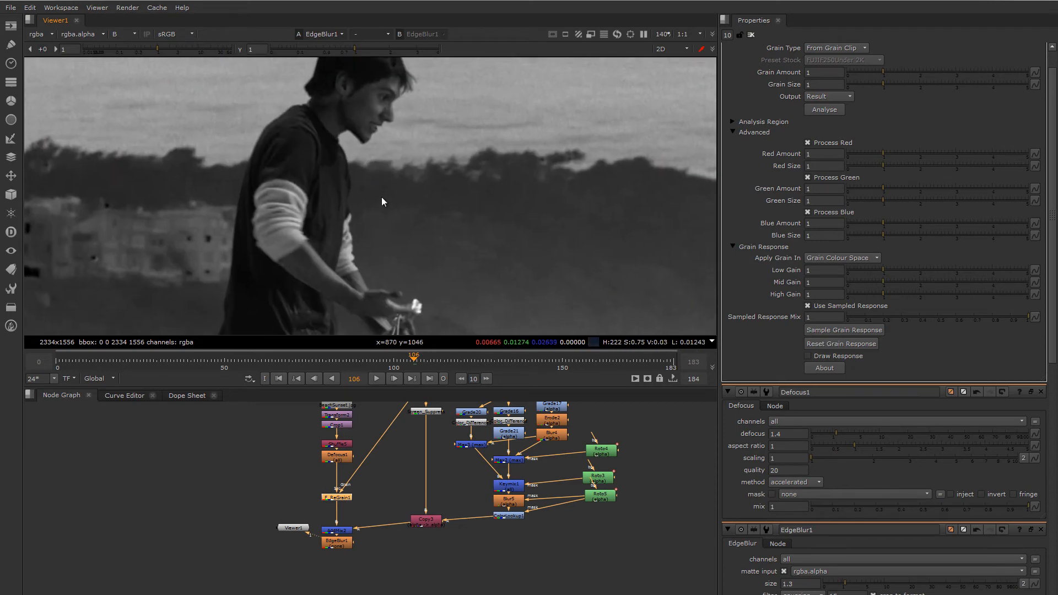
Step: Return to full RGB colour and view the EdgeBlur output around the man's legs and the rocks
key("r")
key("r")
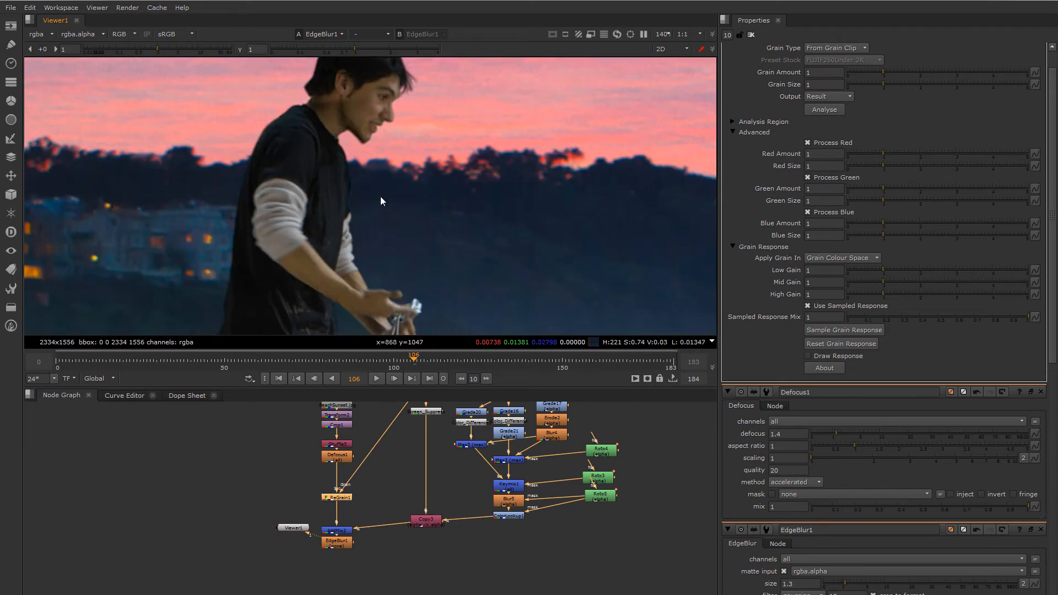
scroll(377, 214, "down", 1)
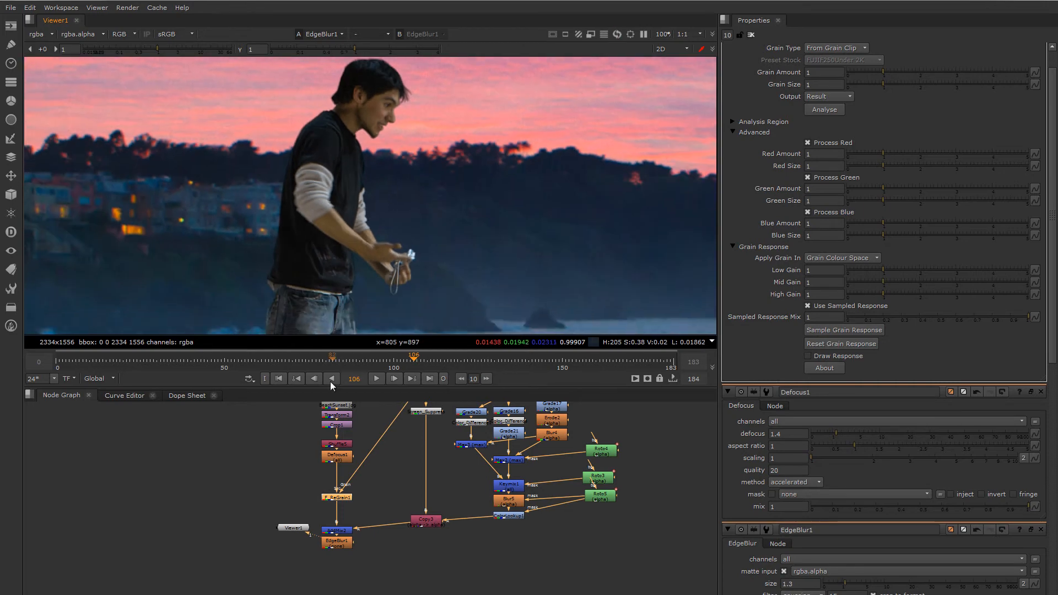
left_click(337, 544)
key("1")
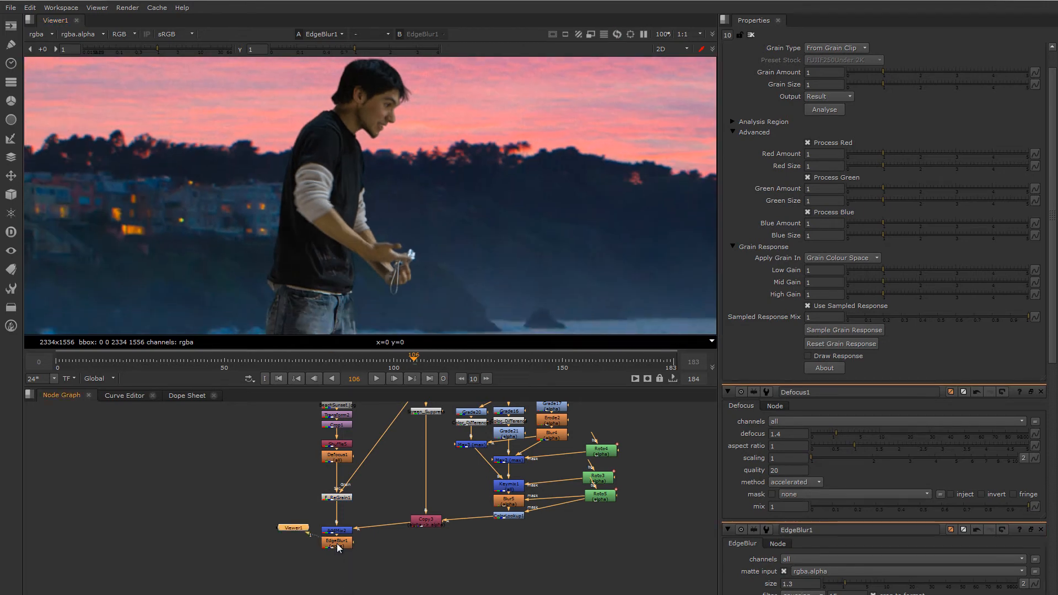
middle_click_drag(343, 247, 347, 151)
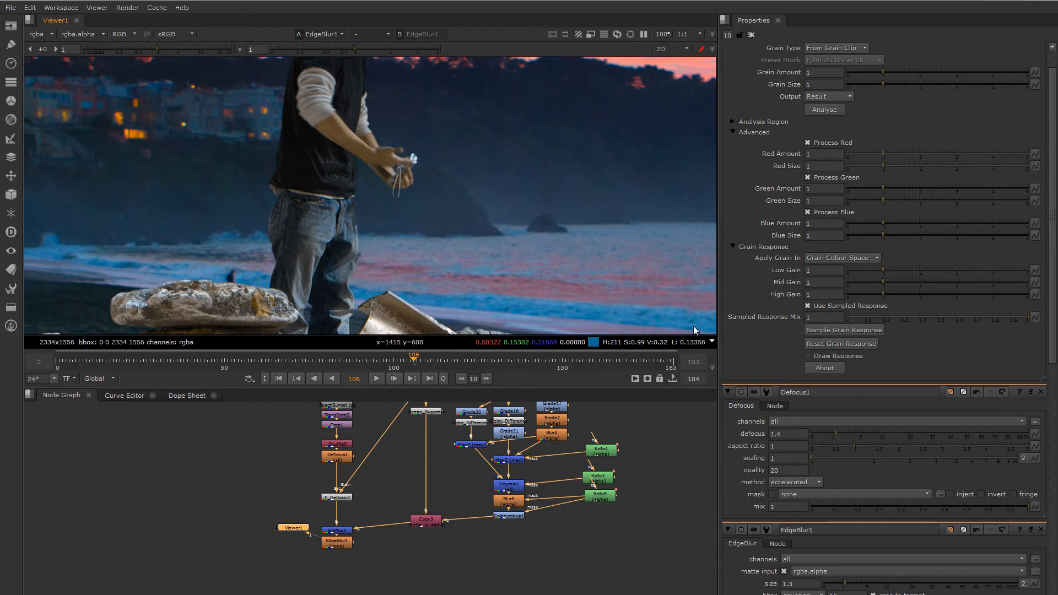
Step: Close all open node properties, reopen only the EdgeBlur's, and view the composite's alpha channel
left_click(751, 34)
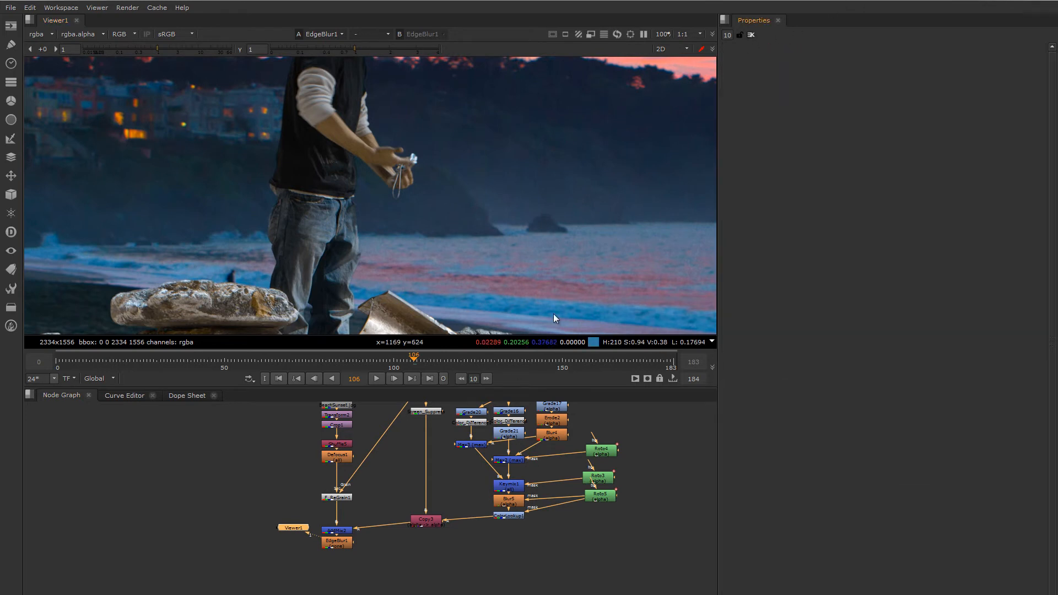
double_click(333, 549)
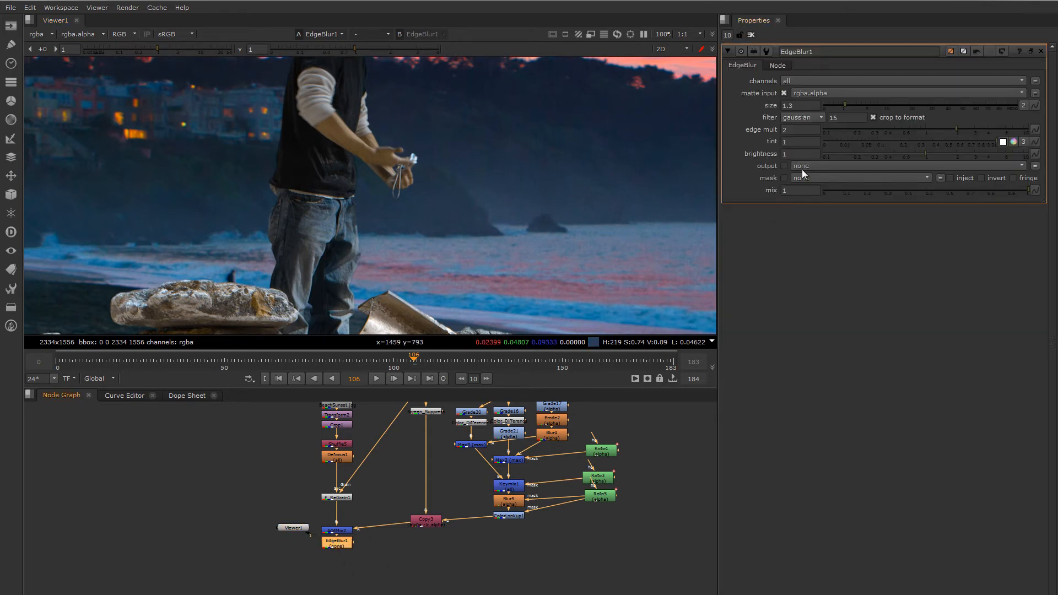
middle_click_drag(365, 266, 369, 224)
key("a")
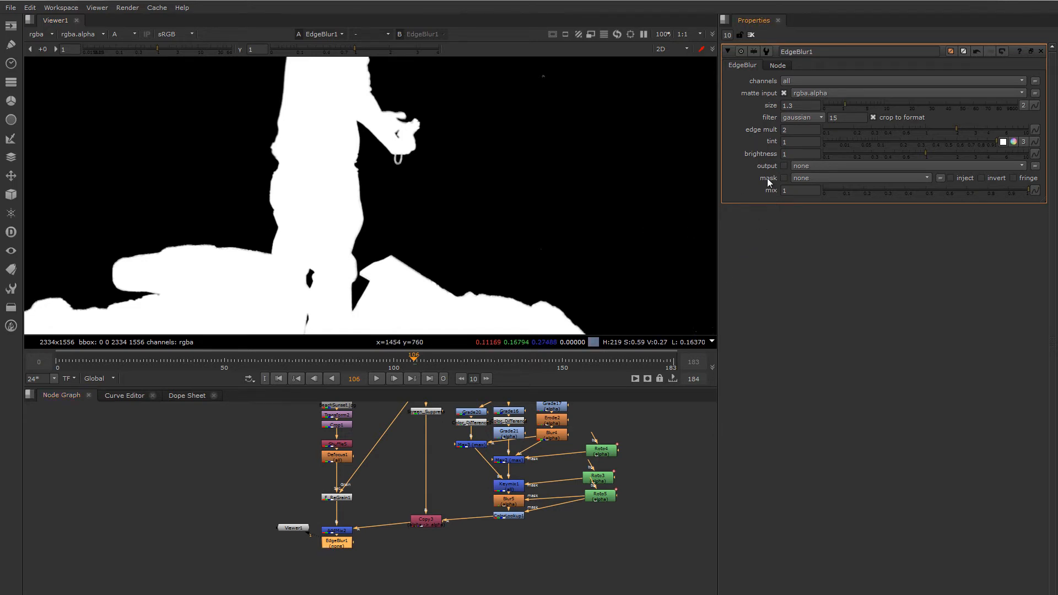
Step: Set the EdgeBlur's output to rgba.alpha and view the edge matte around both figures
left_click(806, 166)
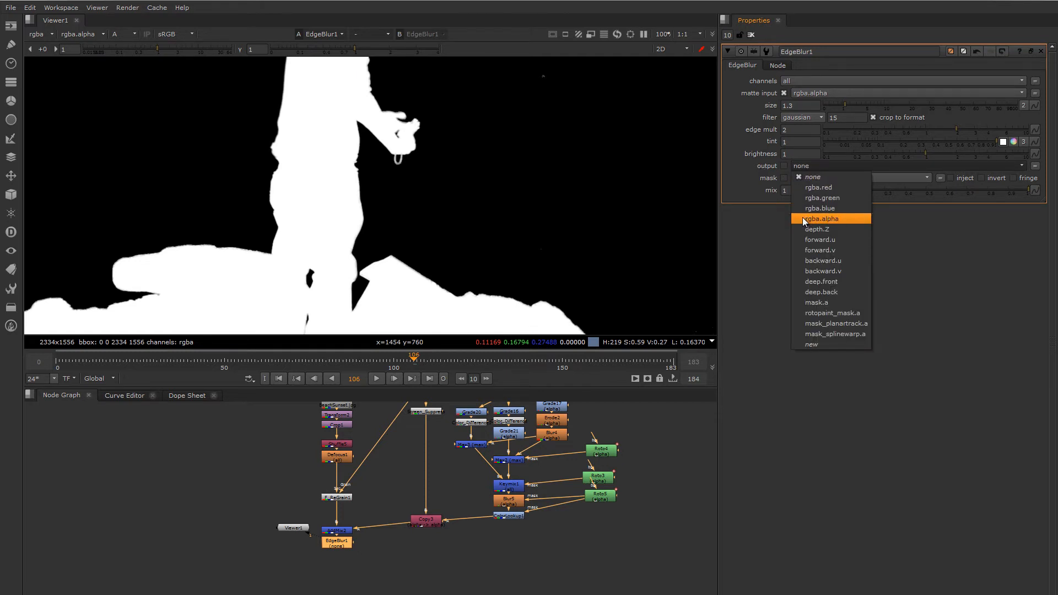
left_click(819, 218)
scroll(485, 248, "down", 2)
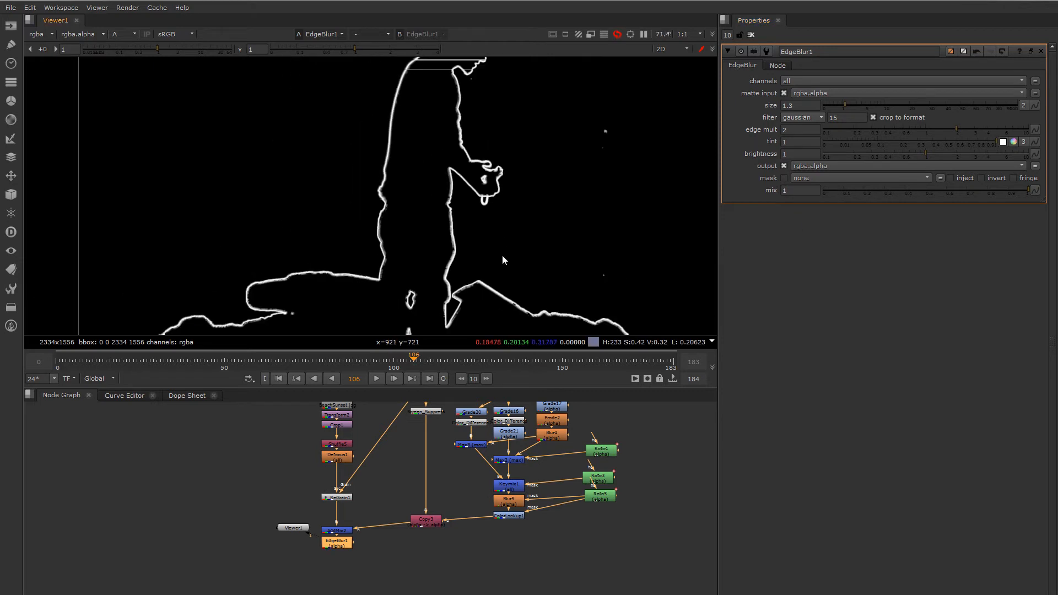
scroll(502, 259, "down", 2)
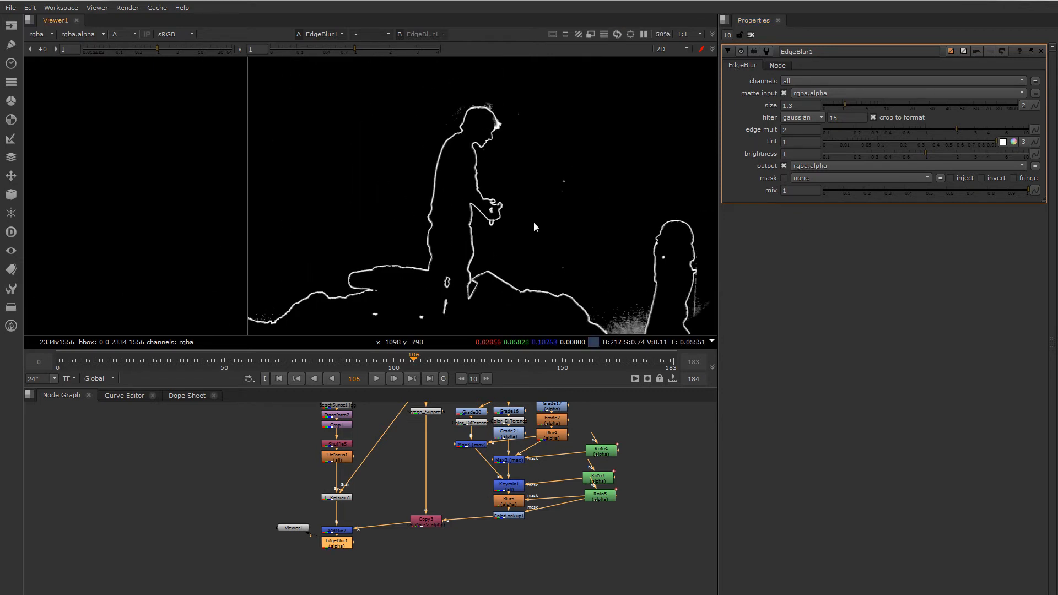
Step: Examine the EdgeBlur's edge matte up close along the man's head, back and hands
scroll(479, 158, "up", 4)
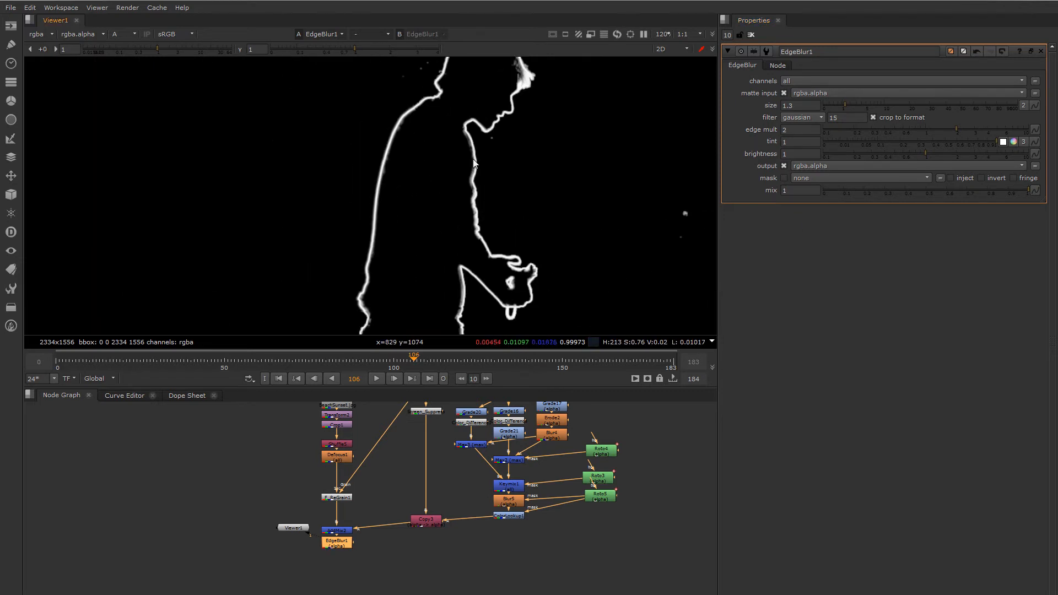
middle_click_drag(469, 158, 471, 201)
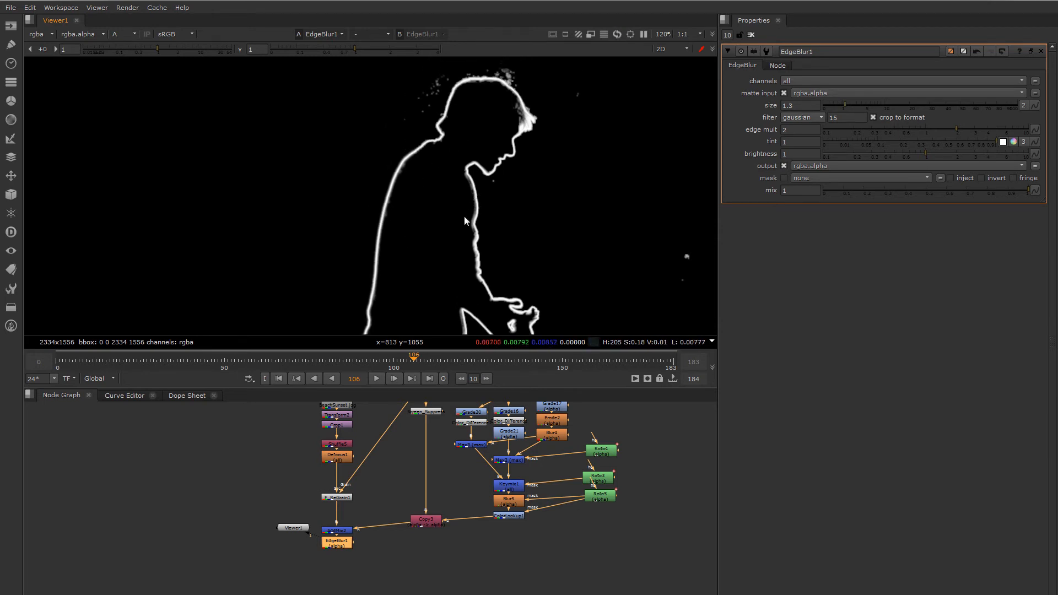
middle_click_drag(471, 253, 448, 170)
scroll(446, 174, "down", 1)
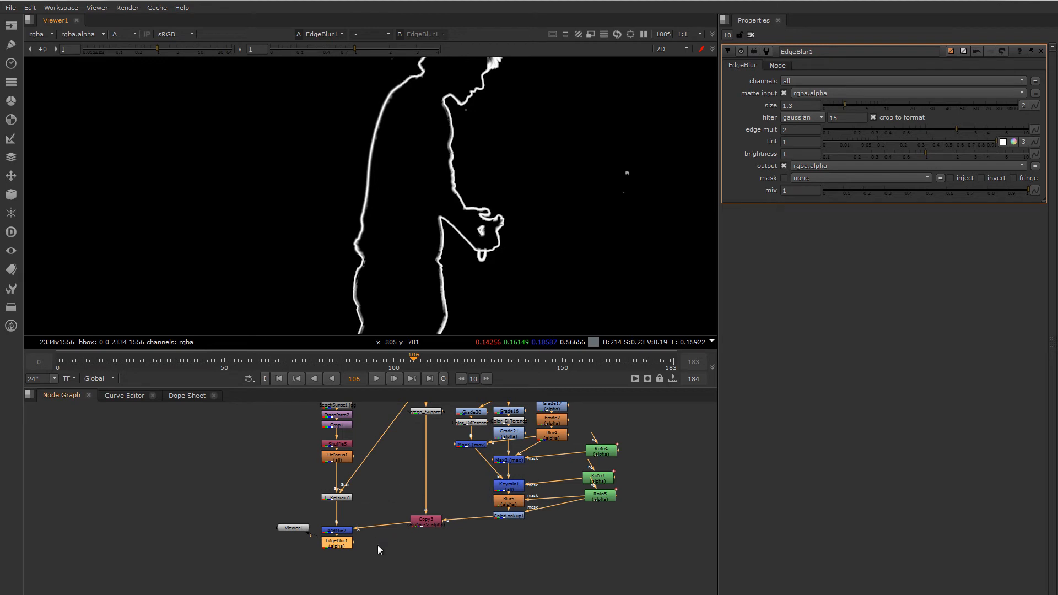
Step: Move the Viewer node to just below the EdgeBlur and duplicate the F_ReGrain node beside the composite's merge
middle_click_drag(379, 545, 451, 544)
left_click_drag(378, 527, 462, 561)
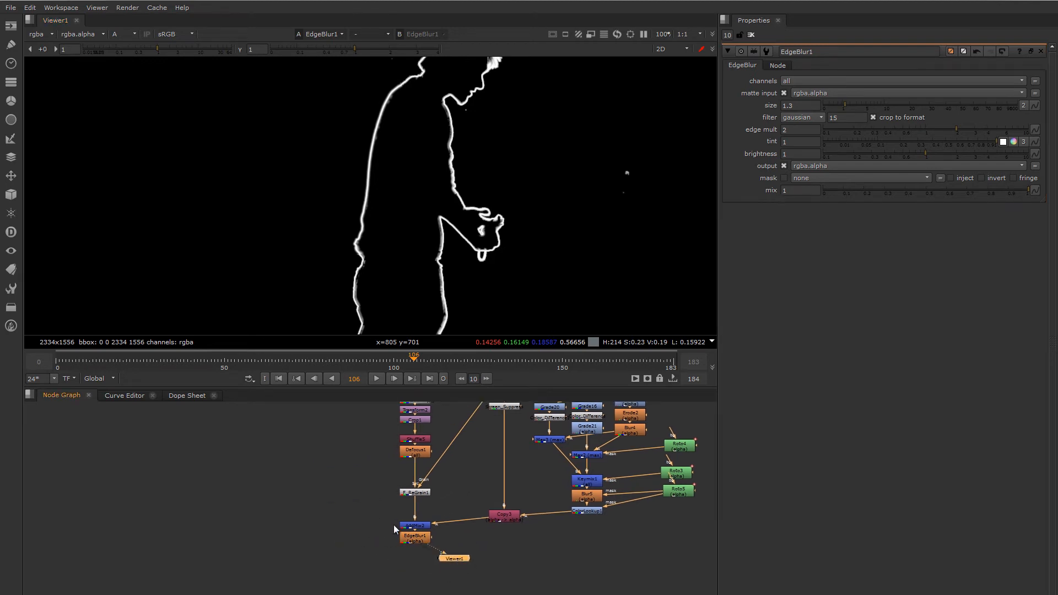
middle_click_drag(373, 515, 373, 495)
left_click(415, 473)
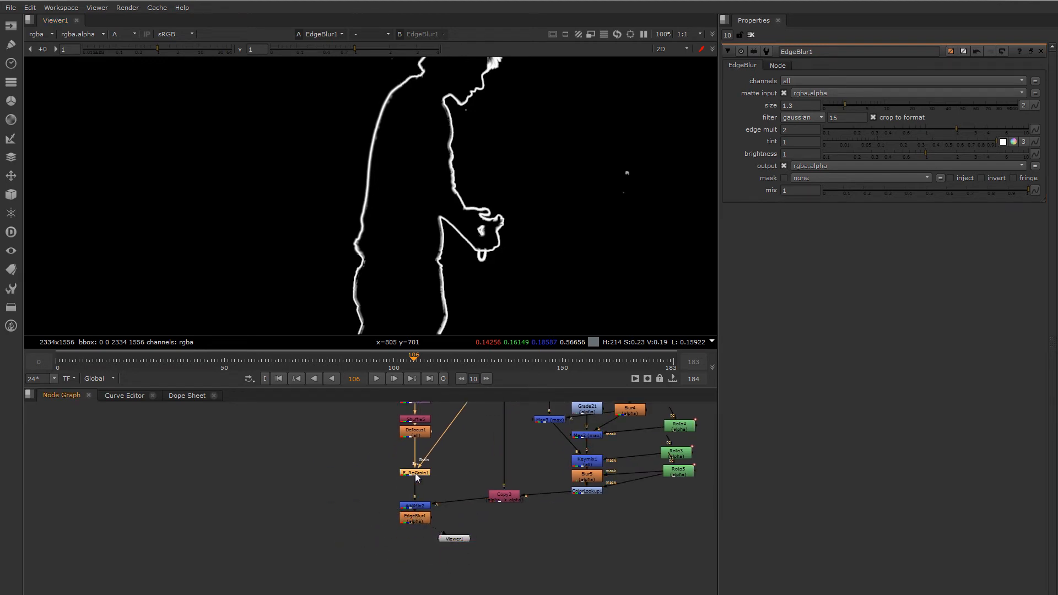
left_click(358, 514)
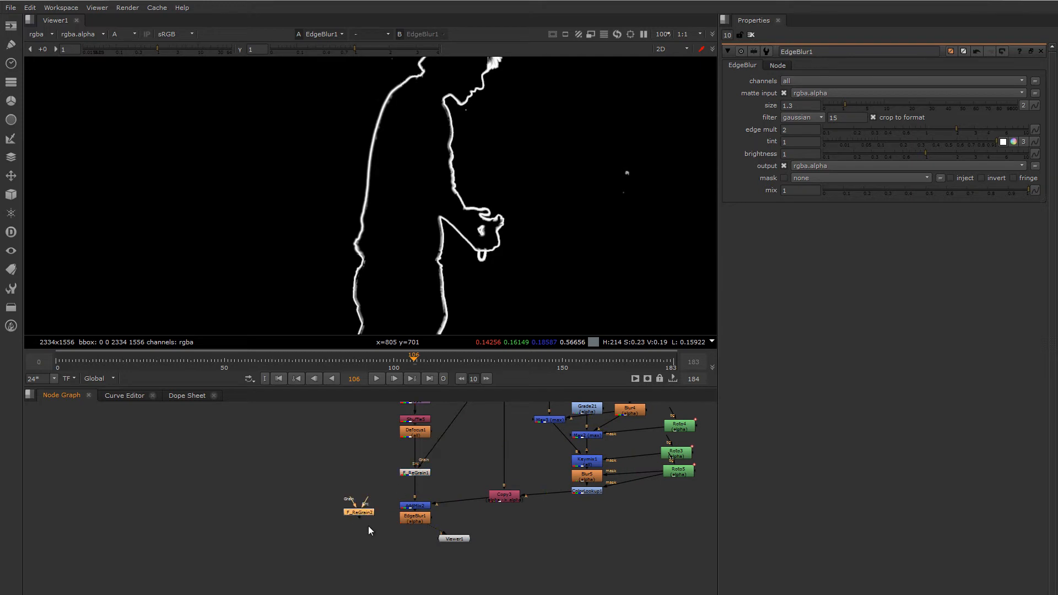
Step: Connect the duplicated F_ReGrain's two inputs to the green-screen plate and the AddMix composite
middle_click_drag(368, 527, 349, 535)
scroll(344, 532, "down", 3)
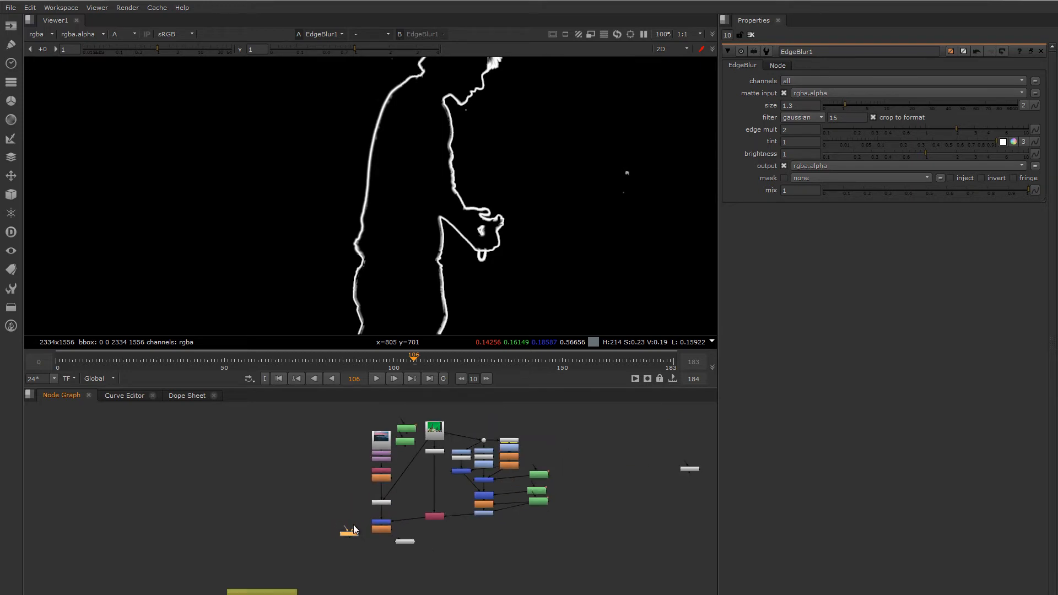
left_click_drag(355, 531, 448, 418)
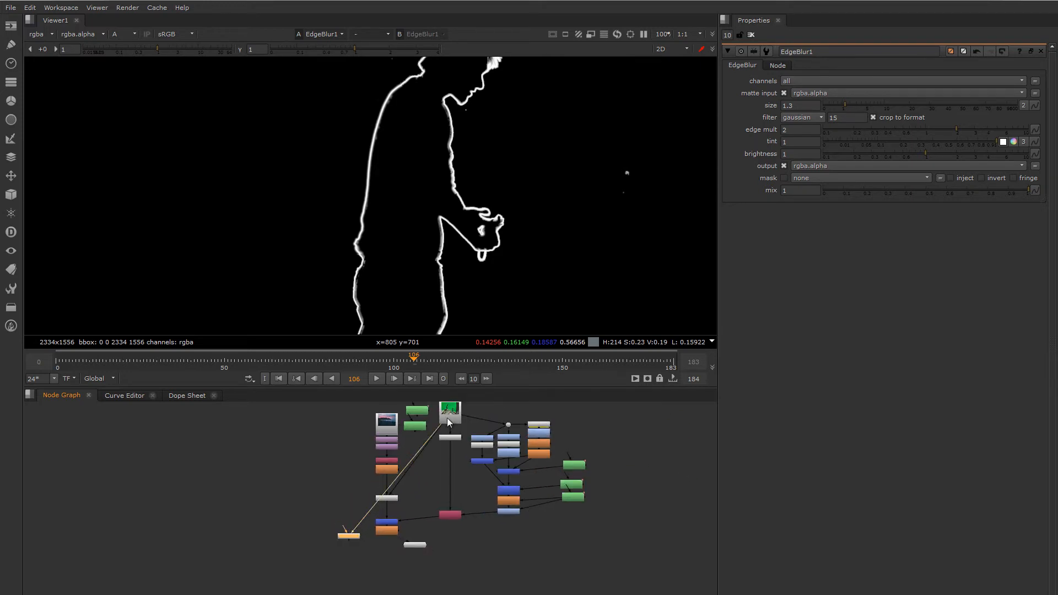
scroll(365, 543, "up", 3)
mouse_move(330, 521)
left_mouse_down()
mouse_move(401, 508)
mouse_move(329, 524)
left_mouse_up()
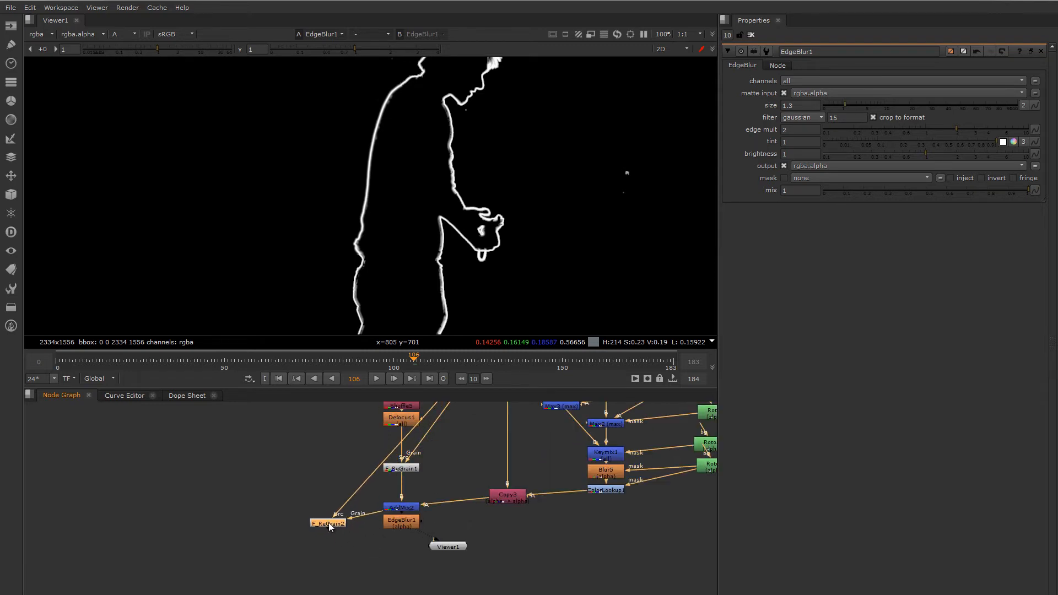
Step: View the second F_ReGrain in RGB and swap its inputs so the composite is the source and the green-screen plate the grain
key("1")
key("a")
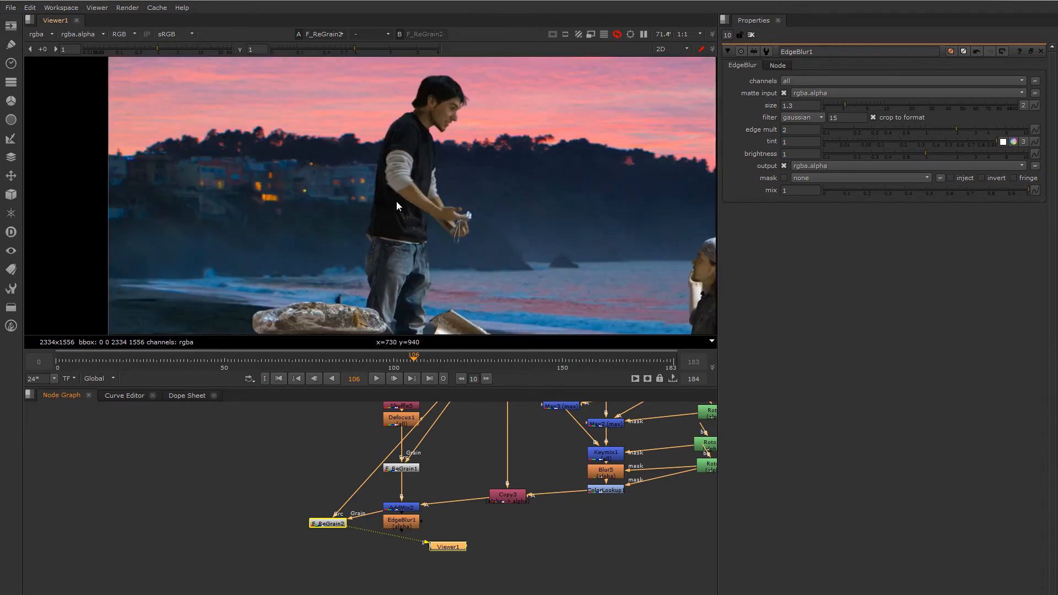
scroll(408, 179, "up", 2)
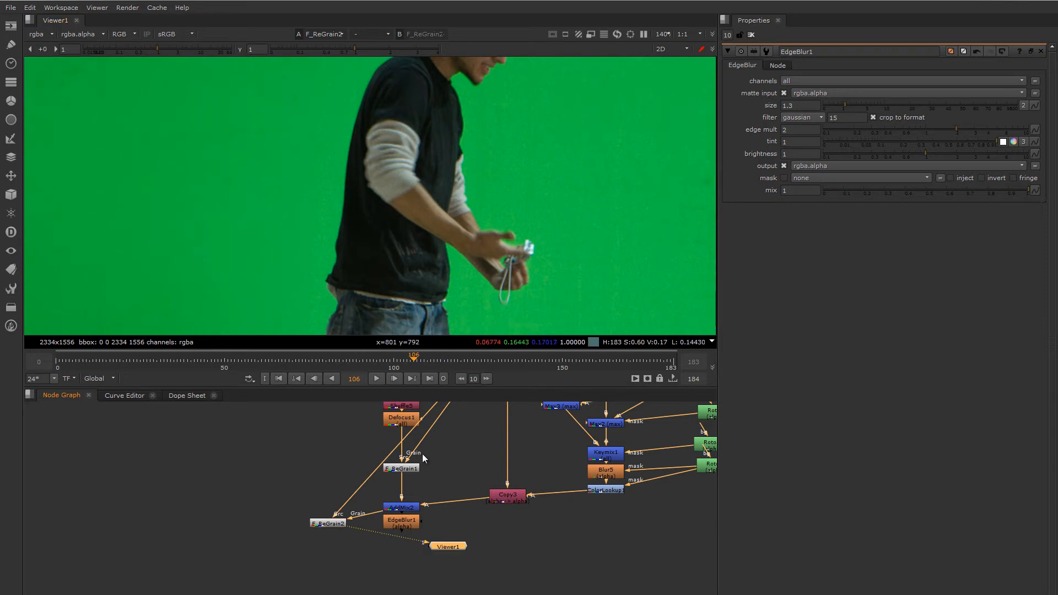
scroll(408, 481, "down", 2)
left_click(322, 532)
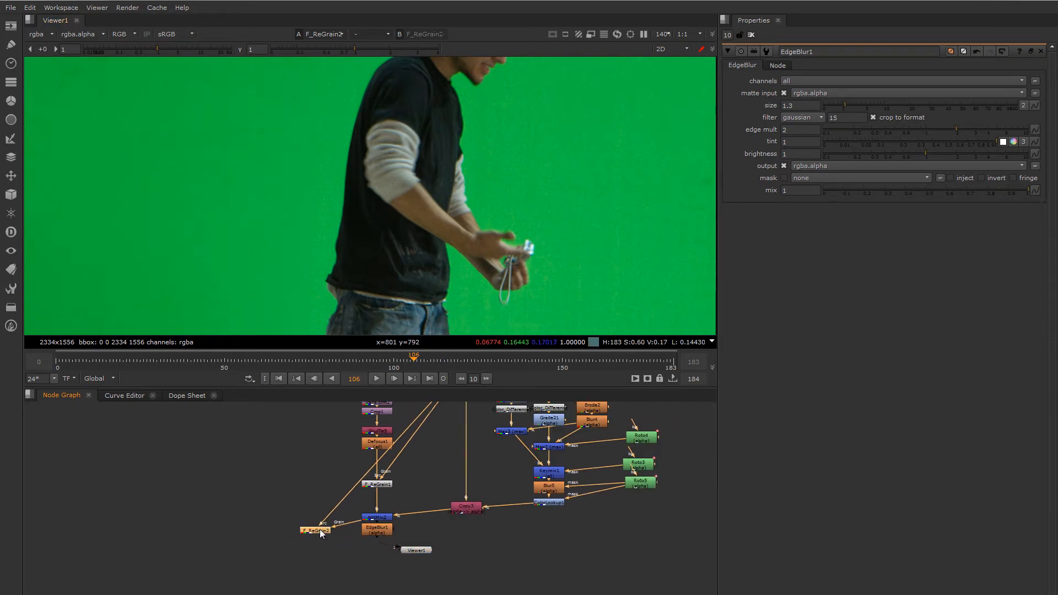
key("shift+x")
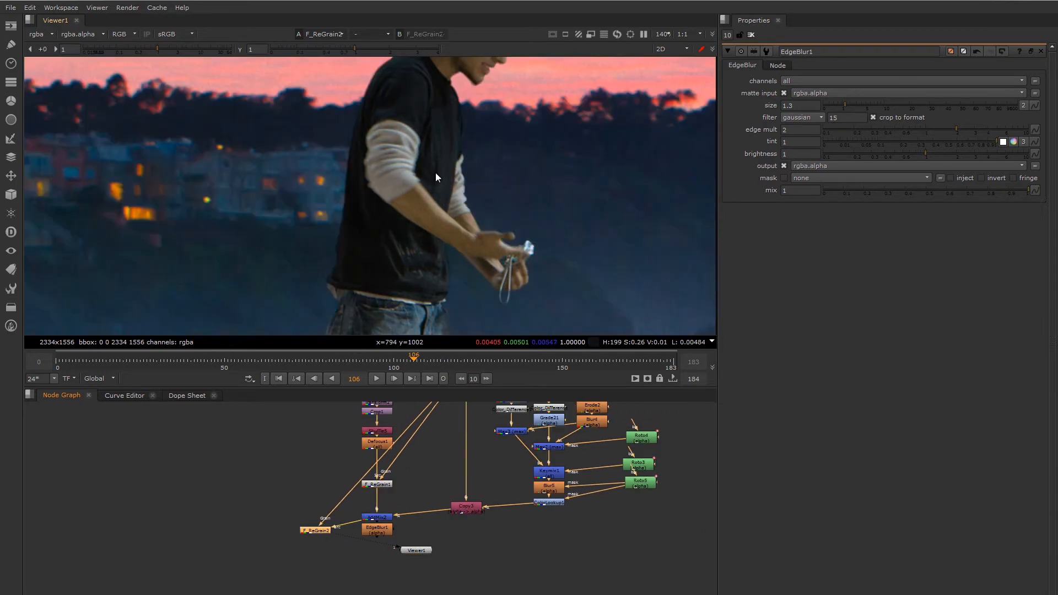
Step: Compare the grain on the man's sleeve and forearm between the second F_ReGrain and the AddMix composite
scroll(435, 173, "up", 2)
scroll(446, 171, "up", 2)
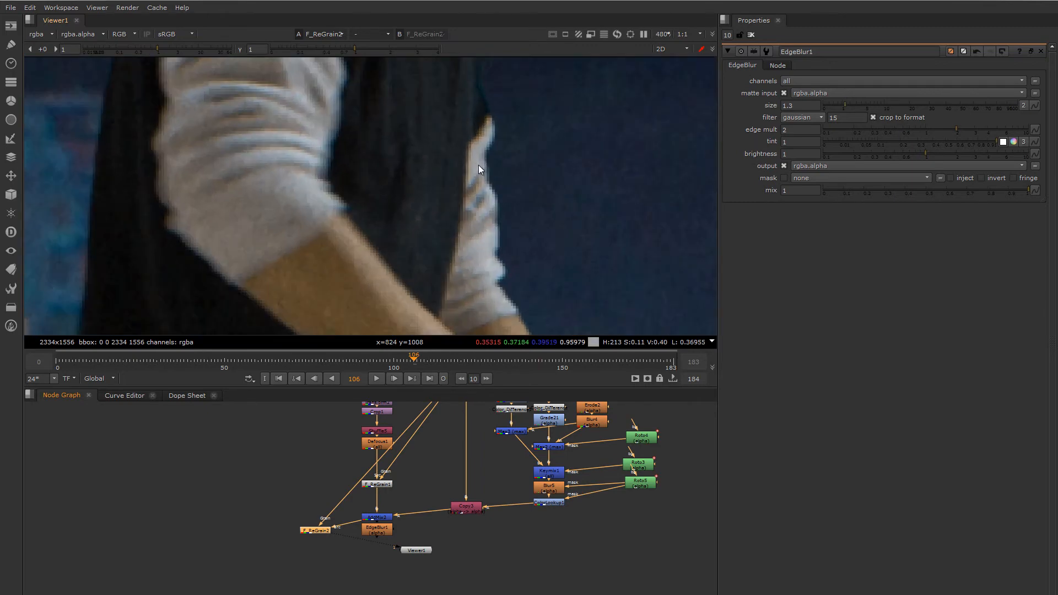
left_click(377, 518)
key("1")
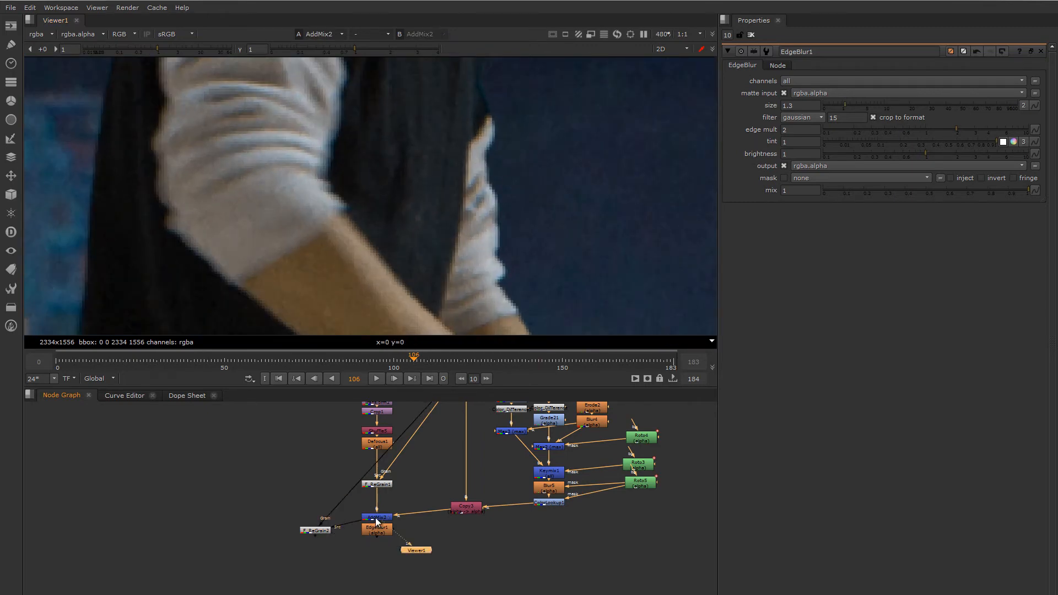
Step: Reconnect the second F_ReGrain's source input to the EdgeBlur and view its output
left_click(323, 532)
left_click_drag(360, 521, 326, 544)
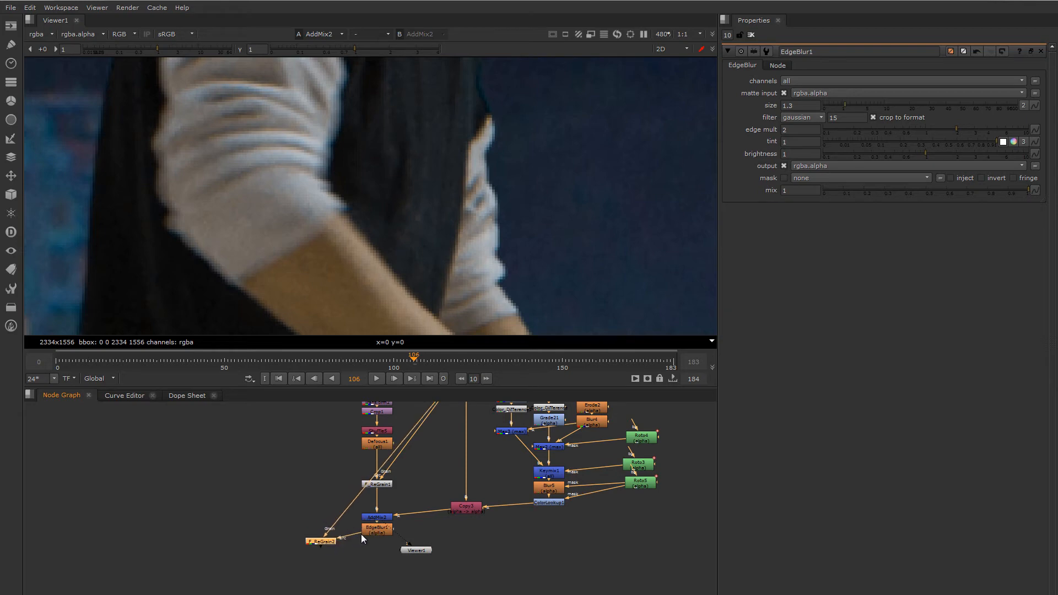
key("1")
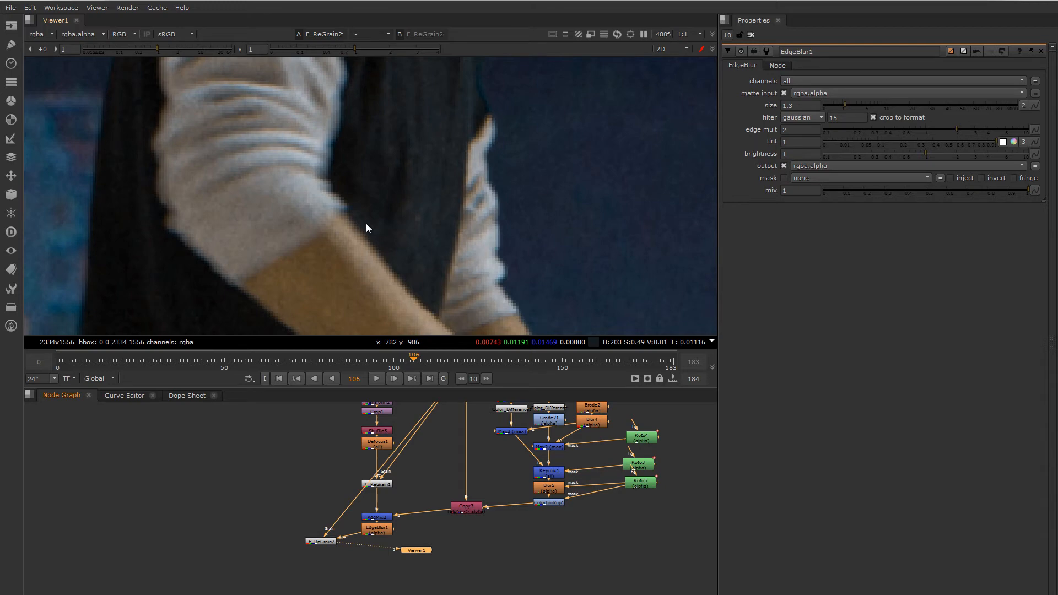
Step: Place the second F_ReGrain beside the EdgeBlur and branch both F_ReGrain nodes' grain inputs from one shared Dot
mouse_move(324, 541)
left_mouse_down()
mouse_move(313, 537)
mouse_move(334, 530)
left_mouse_up()
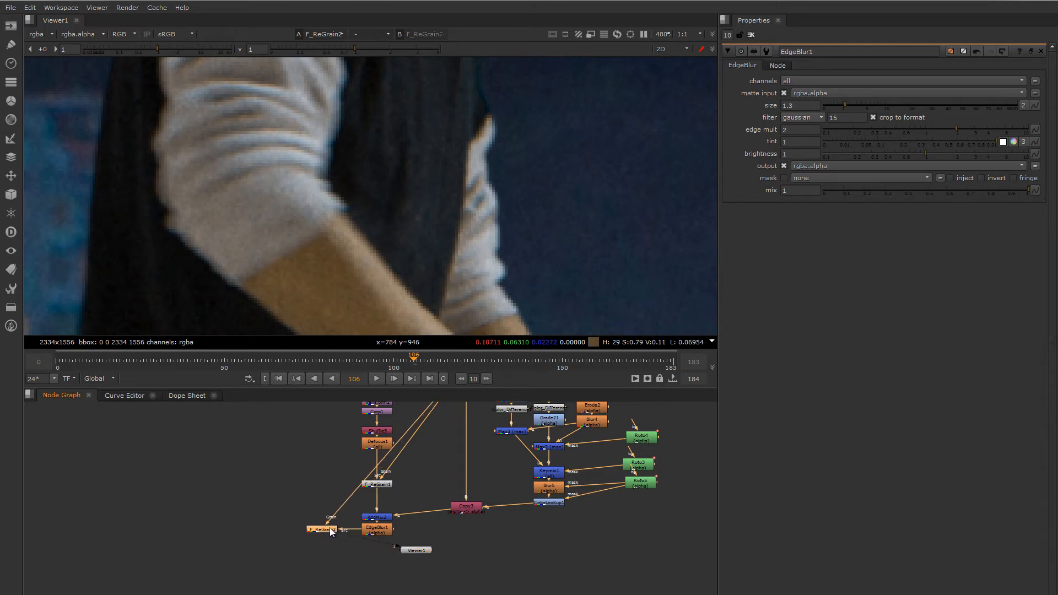
left_click_drag(408, 441, 347, 477, "ctrl")
key("Delete")
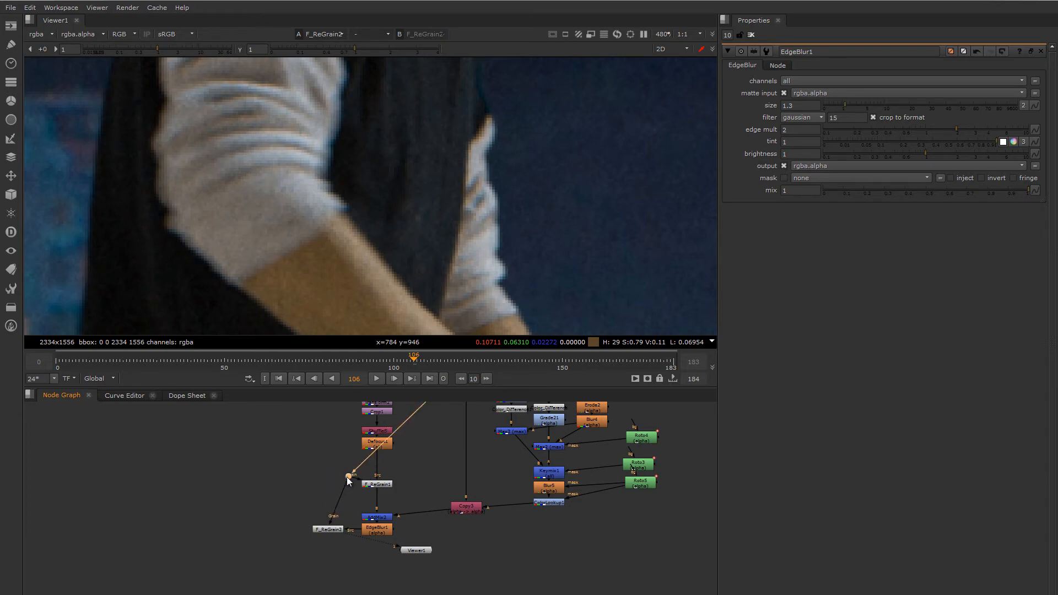
Step: View the EdgeBlur's output and alpha channel around the sleeve against the second F_ReGrain's
left_click(376, 533)
key("1")
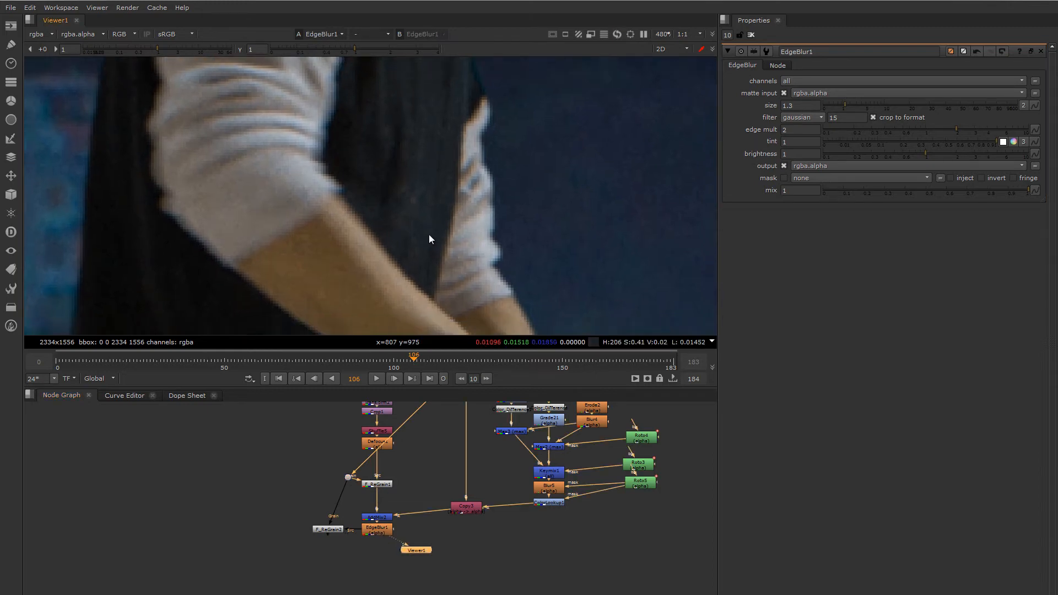
key("a")
left_click(329, 529)
key("1")
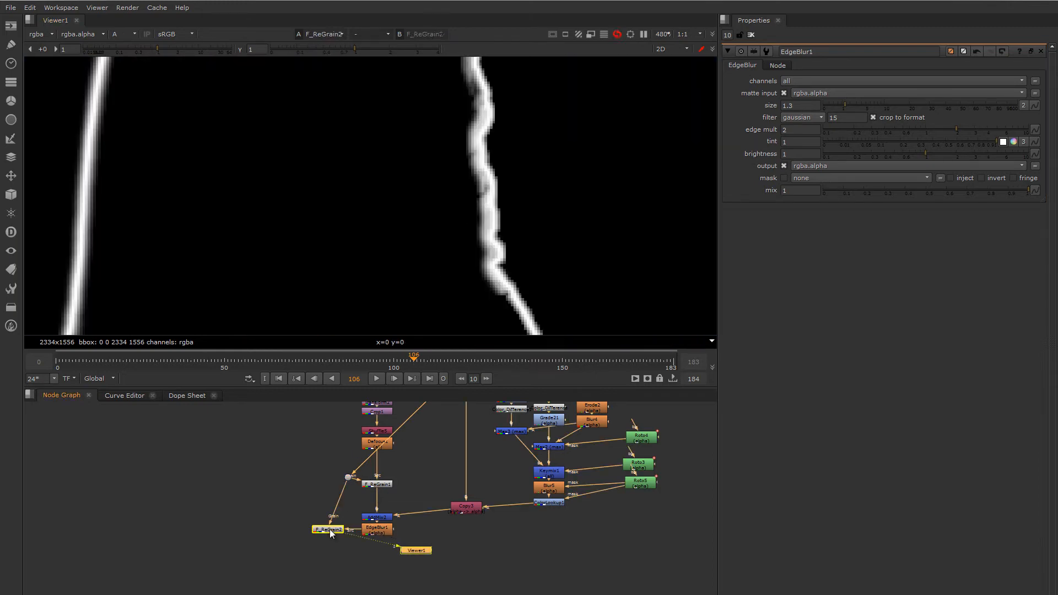
Step: Align the Dot vertically above the second F_ReGrain and view that node's output in RGB
left_click_drag(330, 529, 346, 531)
left_click_drag(349, 477, 345, 478)
left_click(348, 530)
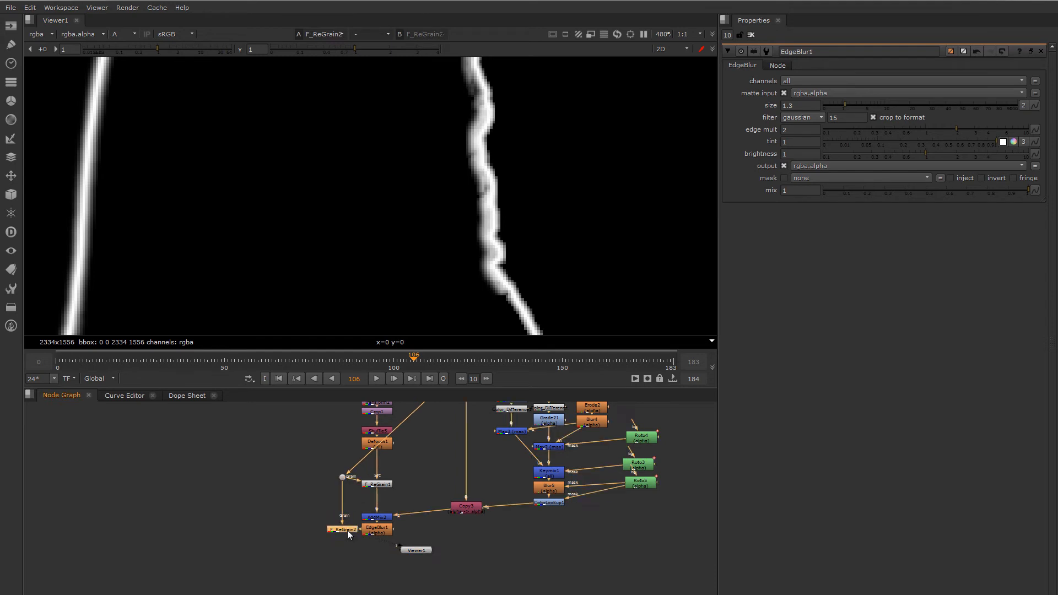
key("1")
key("a")
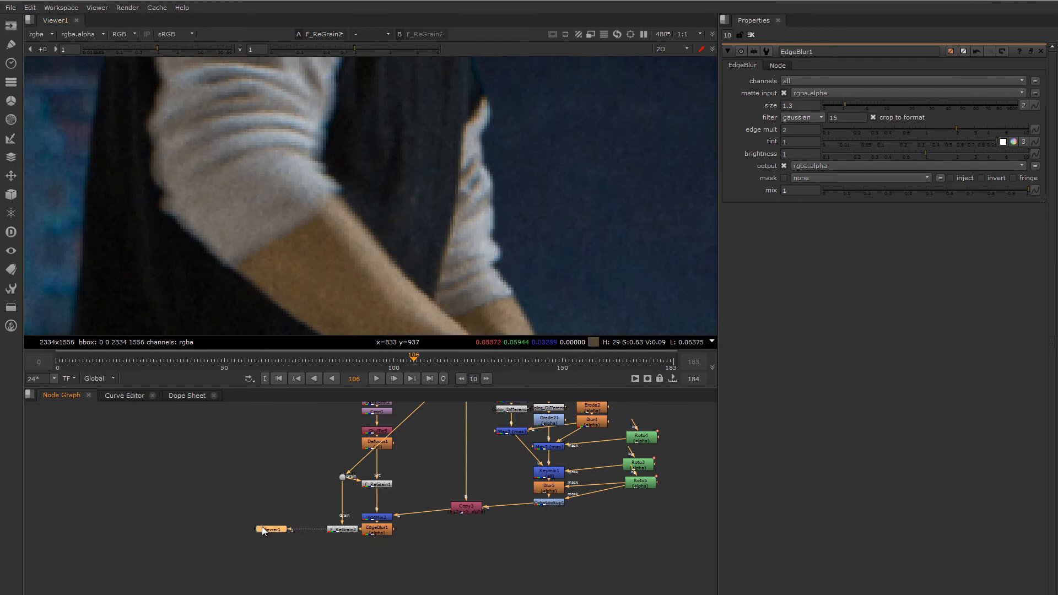
Step: Move the second F_ReGrain below the level of the EdgeBlur, leaving nothing selected in the node graph
left_click(345, 552)
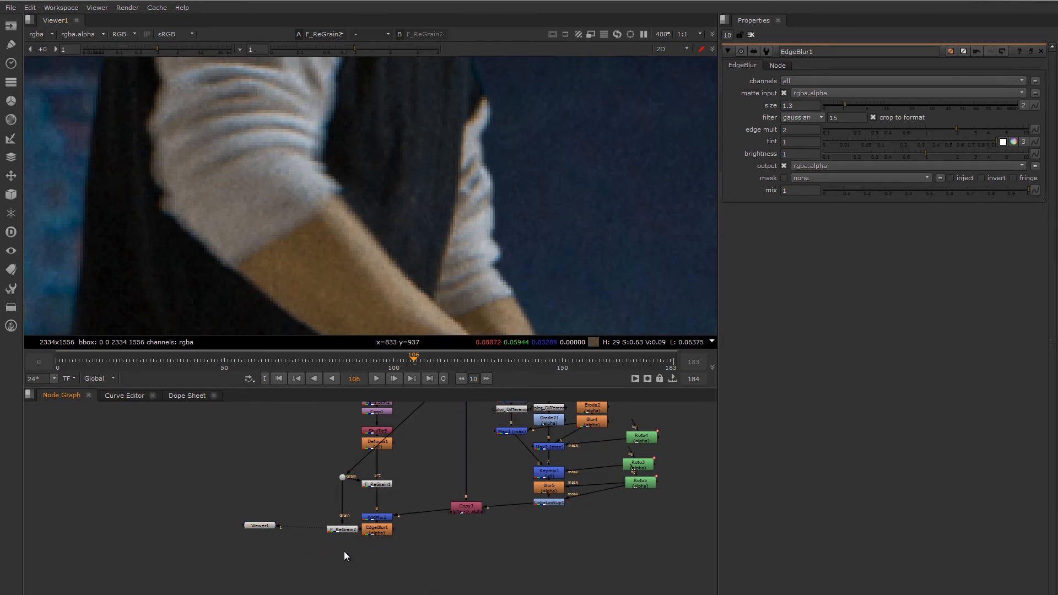
left_click_drag(342, 531, 342, 547)
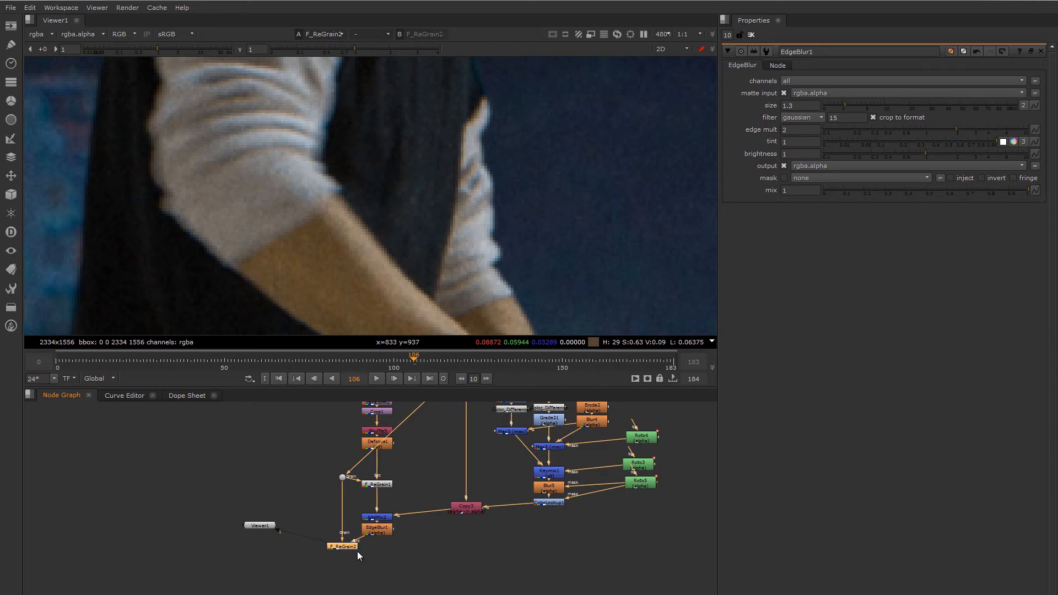
middle_click_drag(381, 553, 354, 523)
left_click(372, 536)
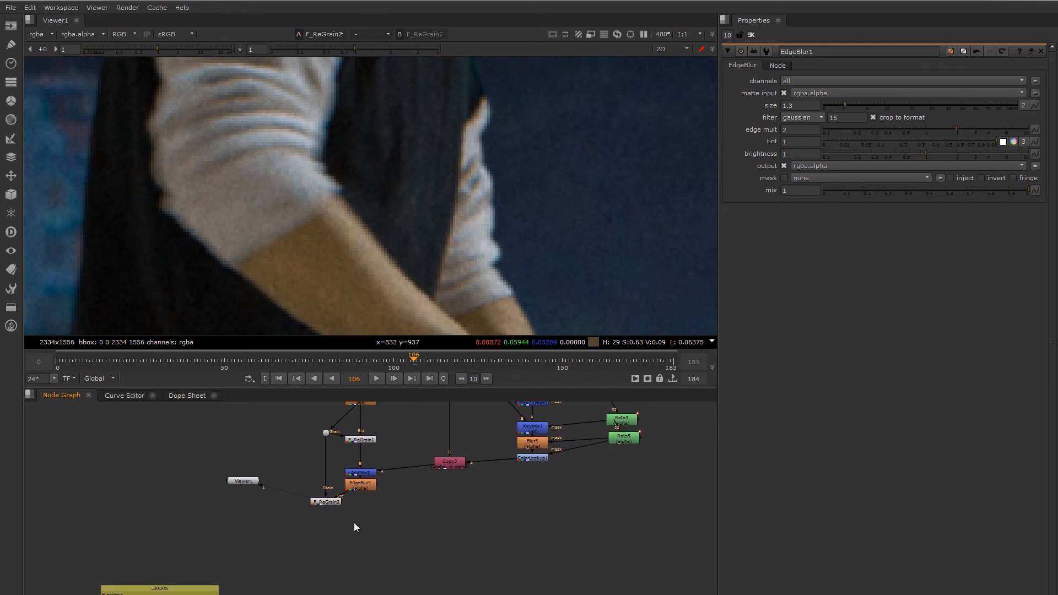
key("Tab")
key("BackSpace")
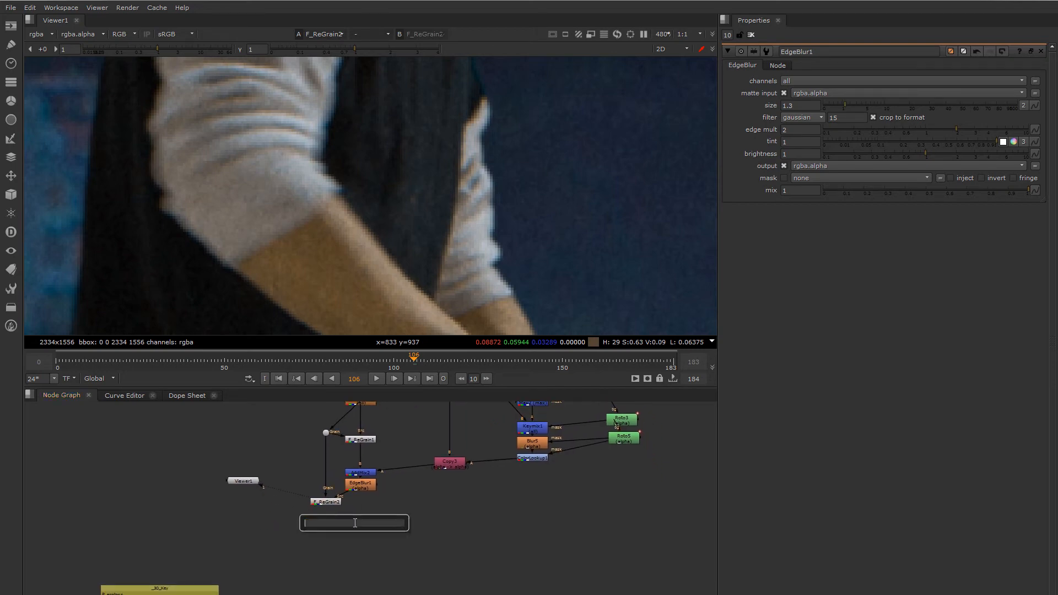
key("Escape")
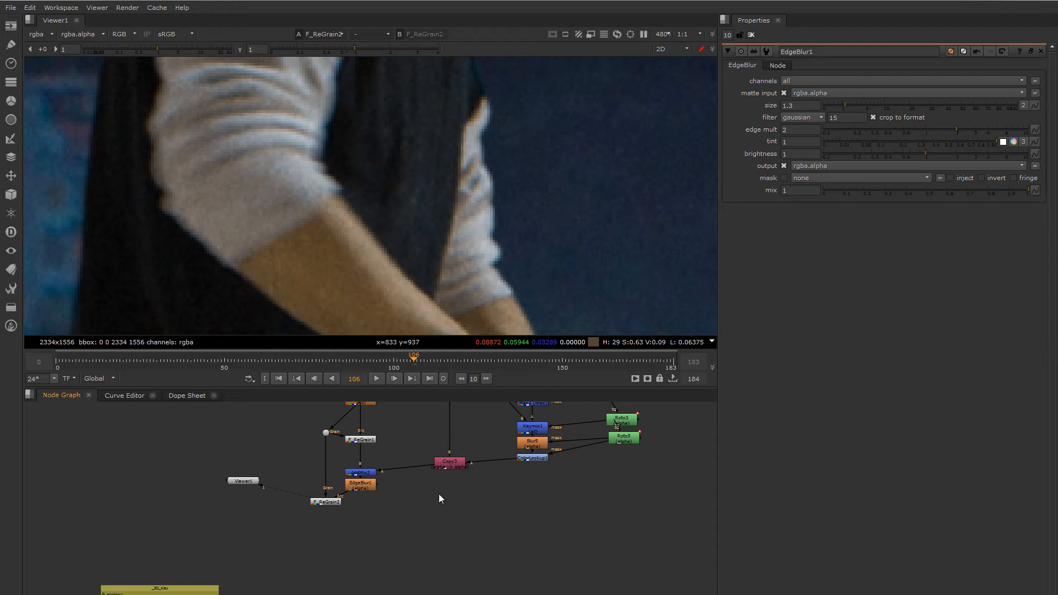
Step: Add a Matte node below the EdgeBlur and connect its inputs to the second F_ReGrain and the EdgeBlur
key("Tab")
type("Matte")
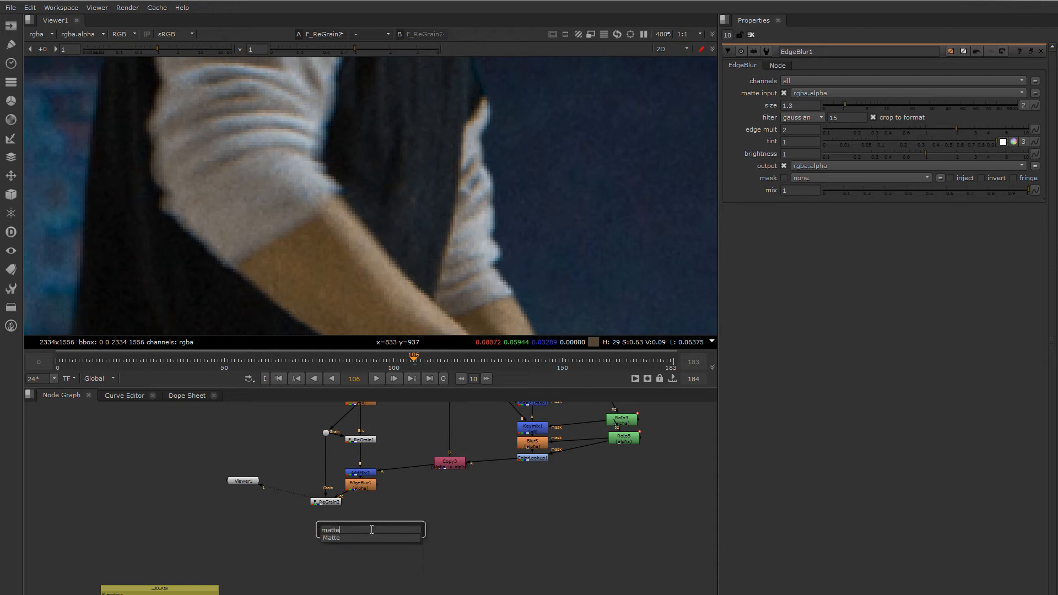
key("Return")
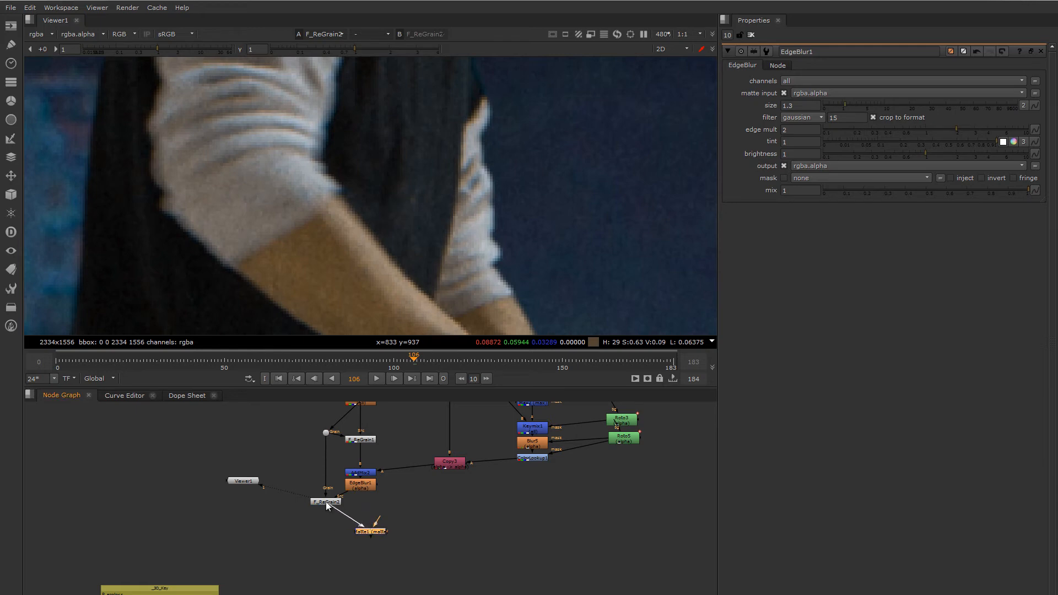
left_click_drag(326, 501, 362, 489)
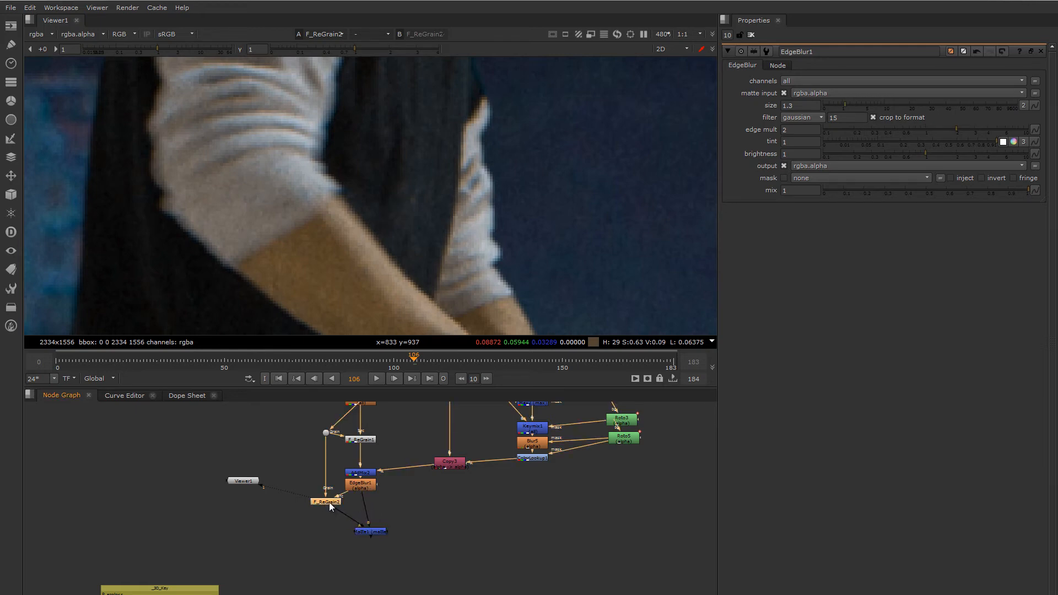
key("a")
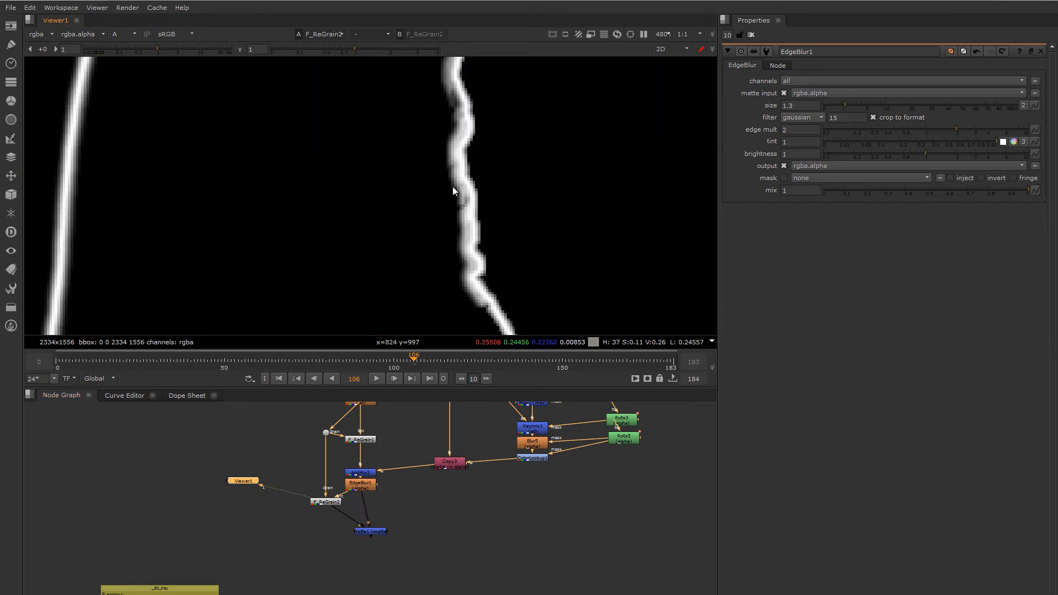
left_click_drag(378, 532, 368, 529)
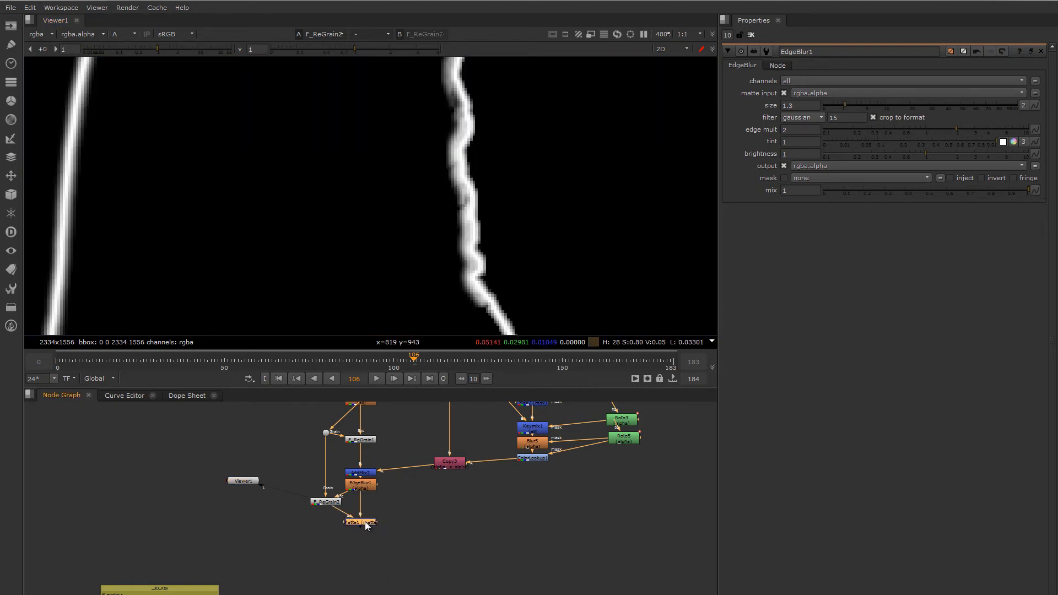
Step: View the Matte's RGB result up close at the man's sleeve and compare it with the EdgeBlur's output
key("1")
key("a")
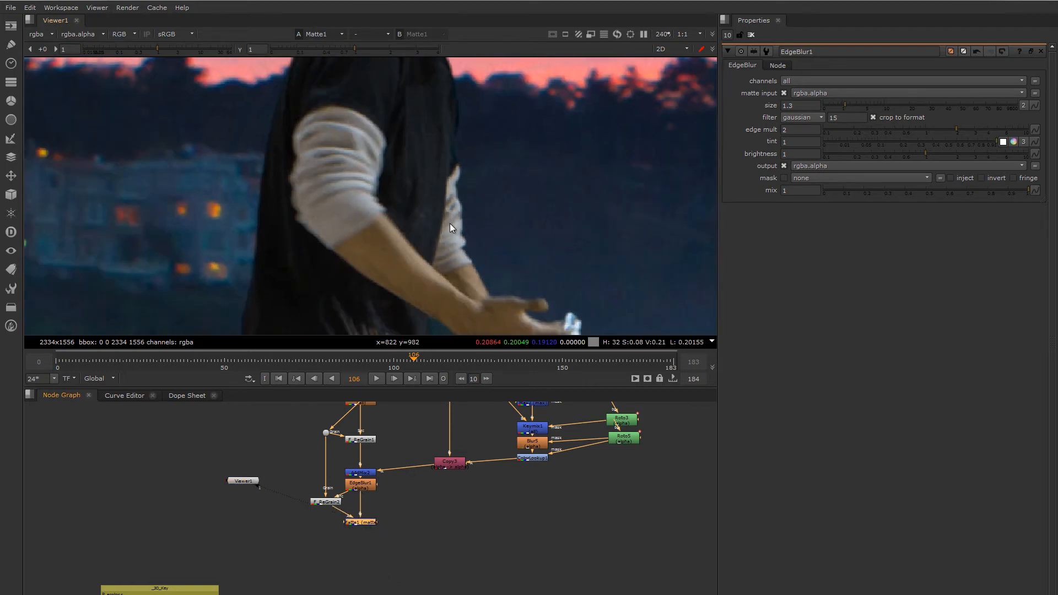
scroll(450, 239, "up", 2)
left_click(366, 491)
key("1")
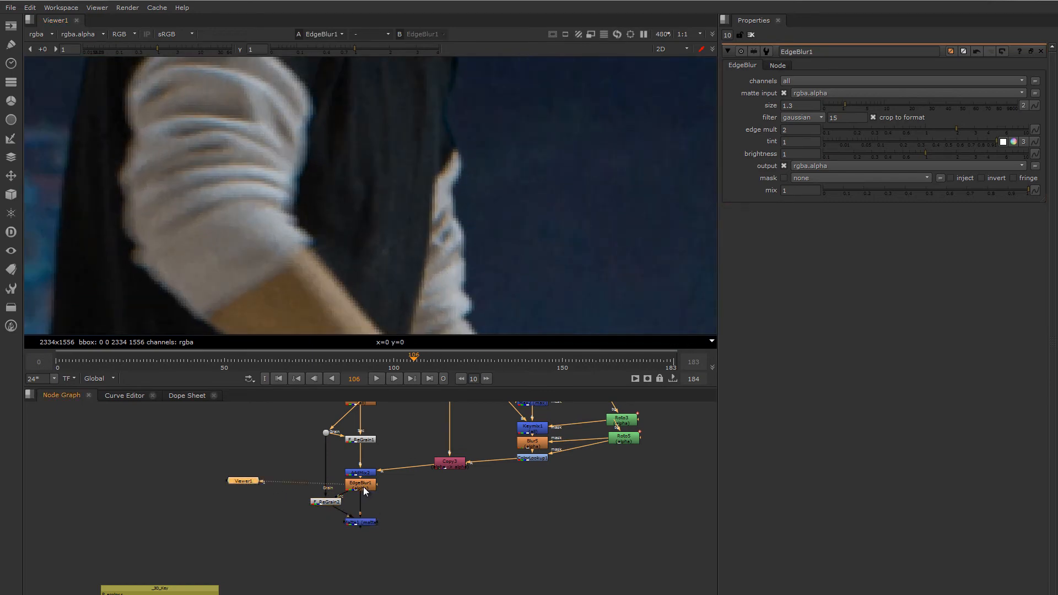
Step: Compare the Matte's output with the EdgeBlur's output up close at the edge of the man's front sleeve
left_click(362, 524)
key("2")
middle_click_drag(463, 181, 428, 206)
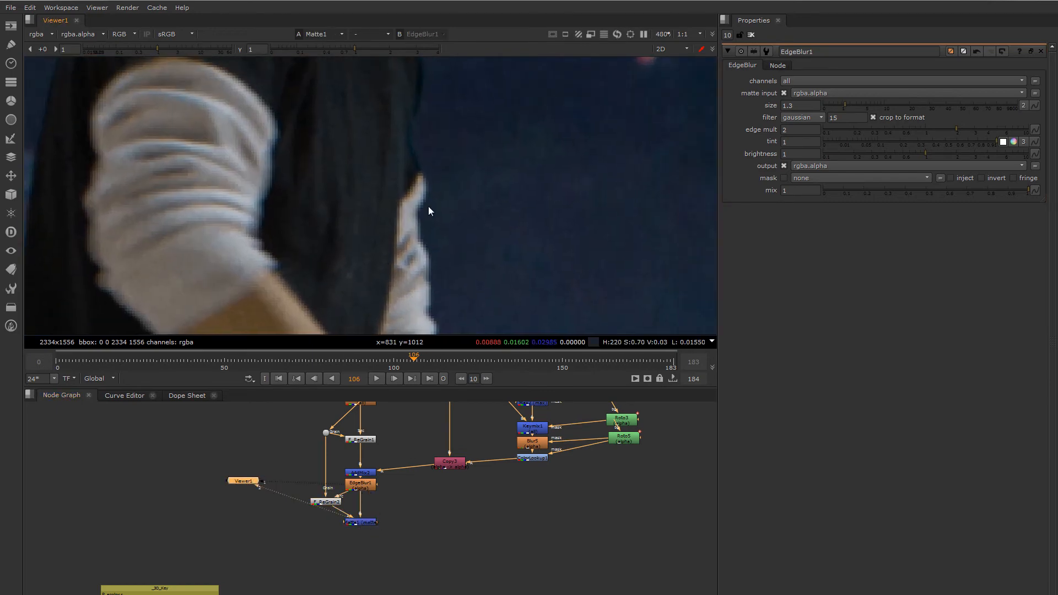
key("1")
key("2")
scroll(417, 160, "up", 2)
key("1")
key("2")
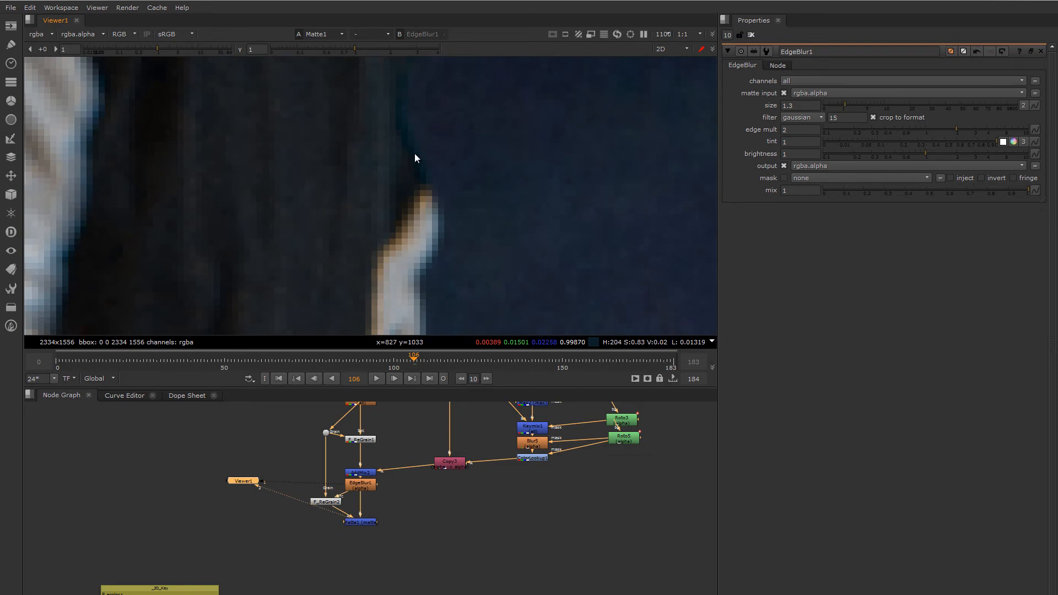
key("1")
key("2")
Step: Compare the Matte and EdgeBlur outputs along the front edge of the man's vest up to his chin
middle_click_drag(415, 153, 413, 253)
middle_click_drag(415, 152, 417, 277)
key("1")
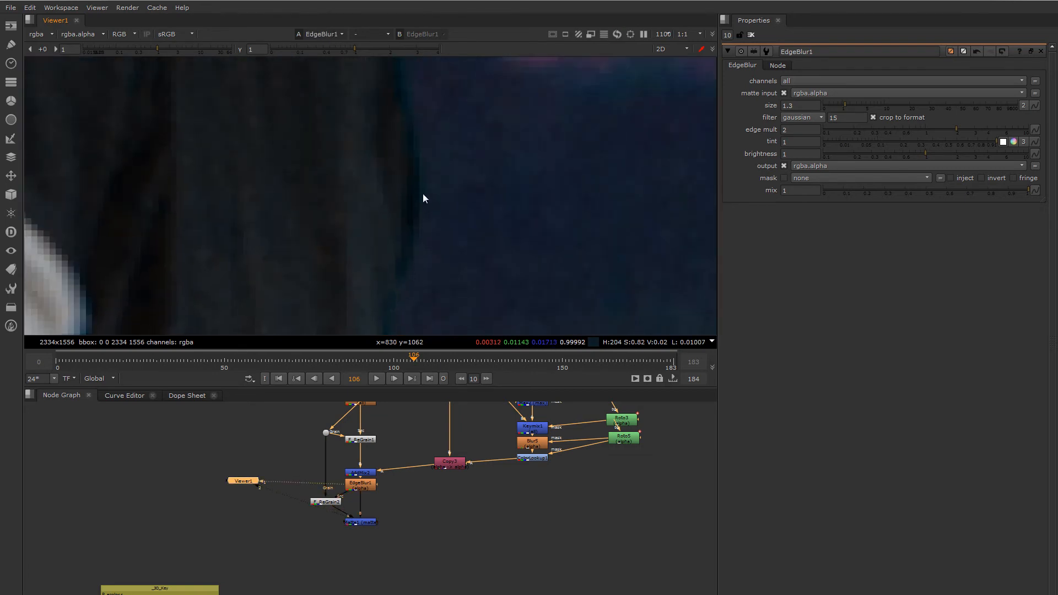
key("2")
middle_click_drag(422, 194, 429, 269)
middle_click_drag(414, 160, 435, 276)
middle_click_drag(416, 184, 395, 267)
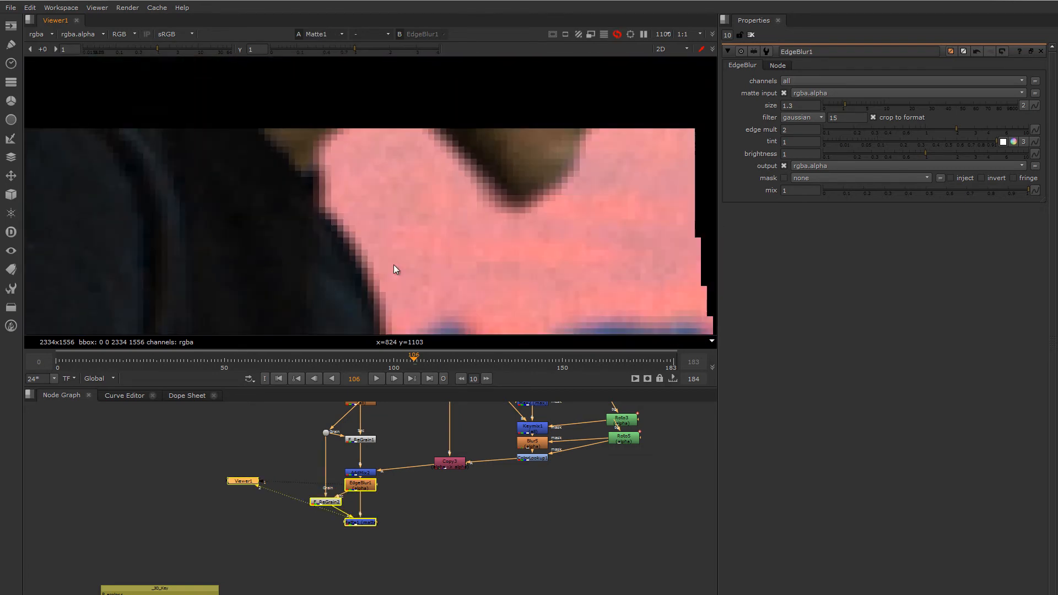
key("1")
key("2")
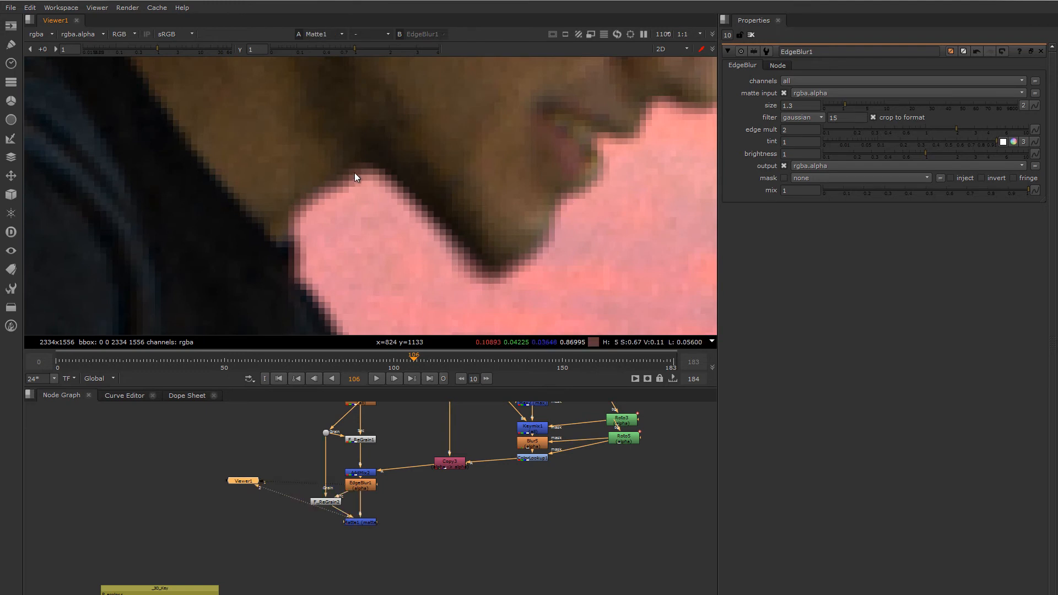
Step: Compare the Matte and EdgeBlur outputs around the man's shoulder and down the back edge of his vest
scroll(302, 206, "down", 2)
middle_click_drag(386, 220, 576, 216)
middle_click_drag(241, 217, 361, 256)
key("1")
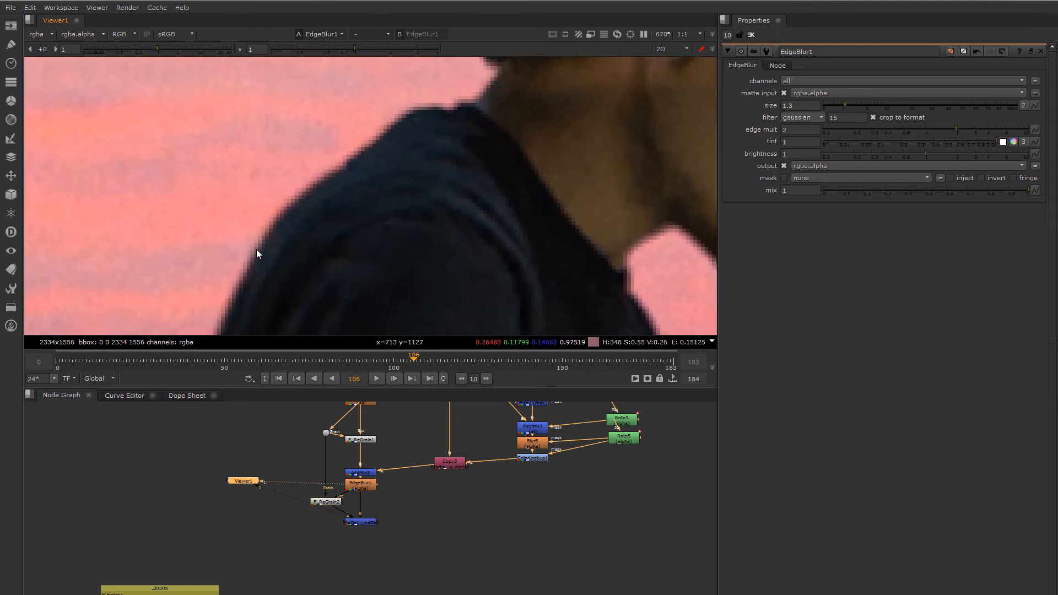
key("2")
scroll(257, 250, "down", 2)
scroll(257, 250, "down", 1)
middle_click_drag(257, 251, 357, 162)
middle_click_drag(312, 264, 353, 161)
key("1")
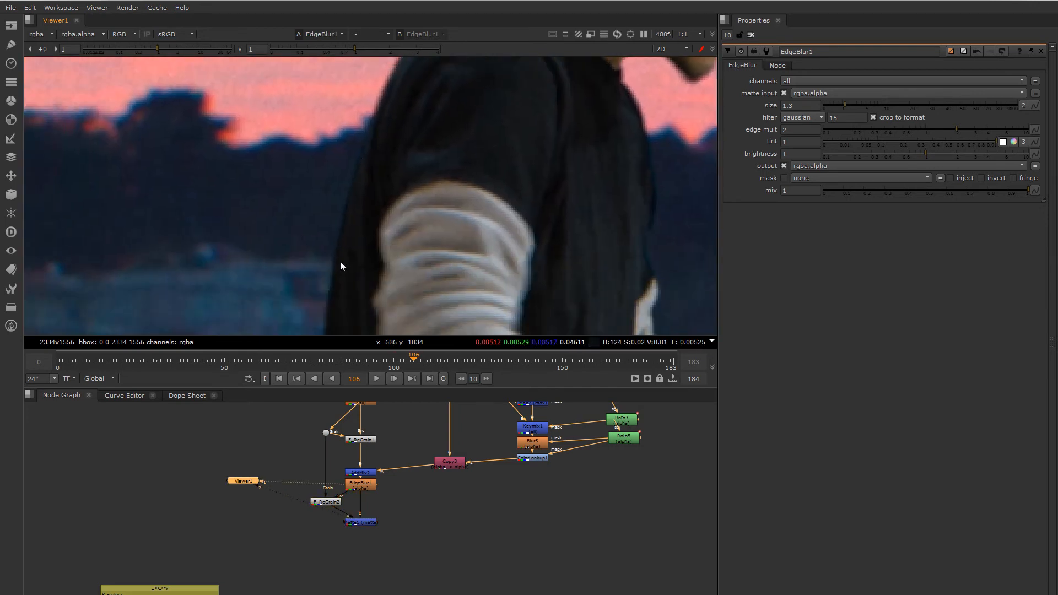
key("2")
Step: Examine the grain at pixel level on the vest's back edge near the rolled sleeve, switching between Matte and EdgeBlur
scroll(338, 270, "up", 3)
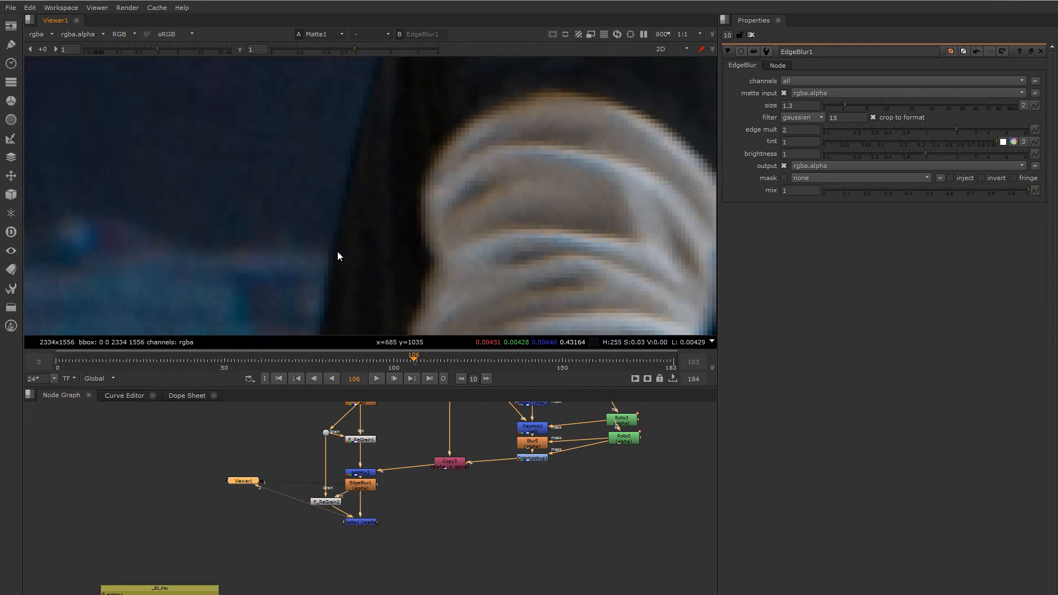
key("1")
key("2")
scroll(334, 277, "up", 3)
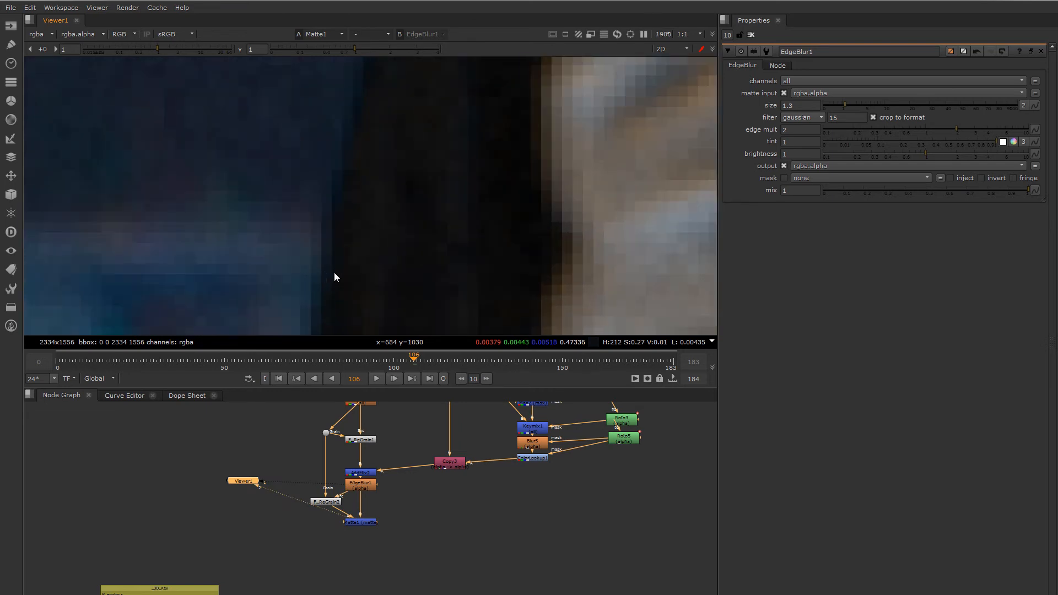
key("1")
key("2")
scroll(335, 275, "down", 4)
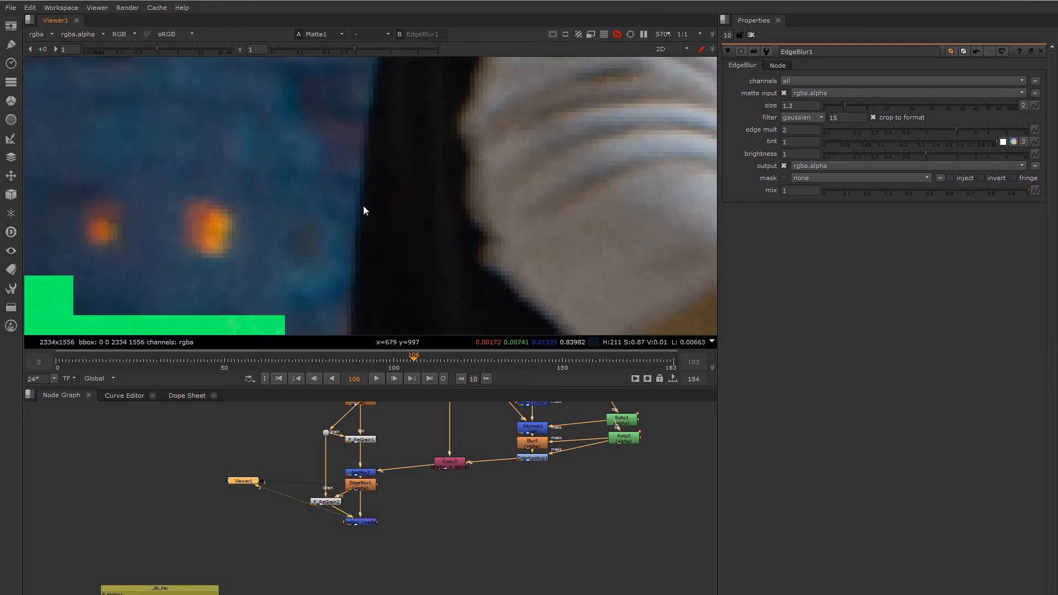
Step: Review the Matte's composite at 100% around the man, the rocks and the child
scroll(386, 232, "down", 4)
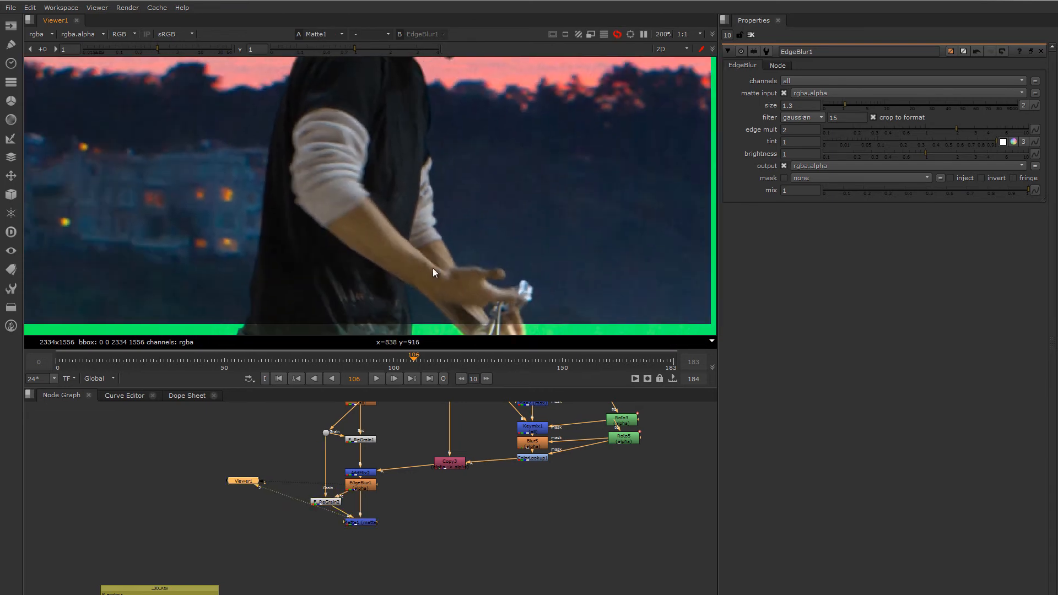
scroll(417, 221, "down", 2)
scroll(417, 220, "down", 2)
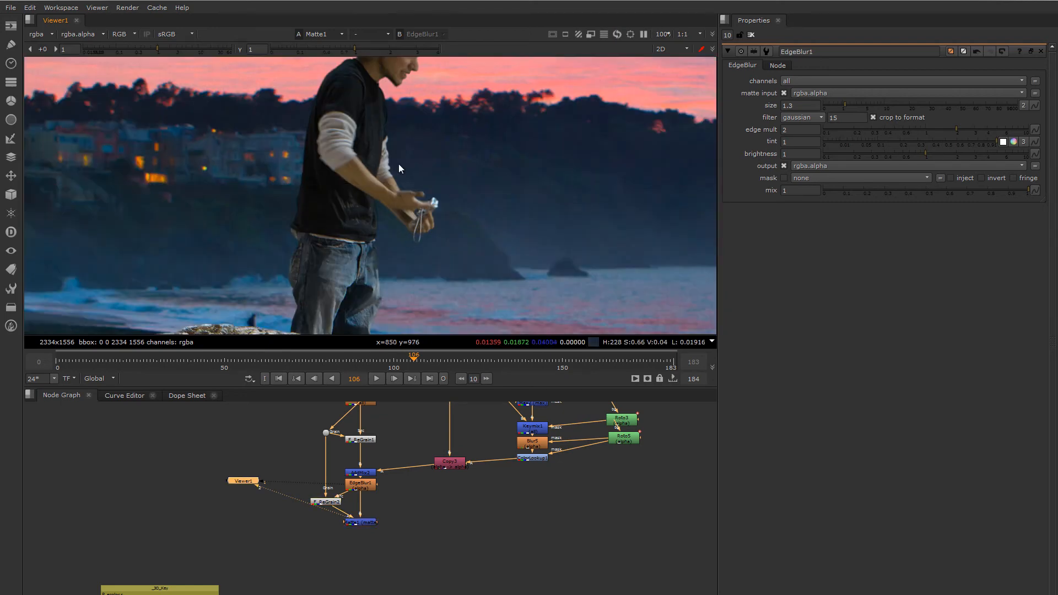
middle_click_drag(399, 163, 430, 169)
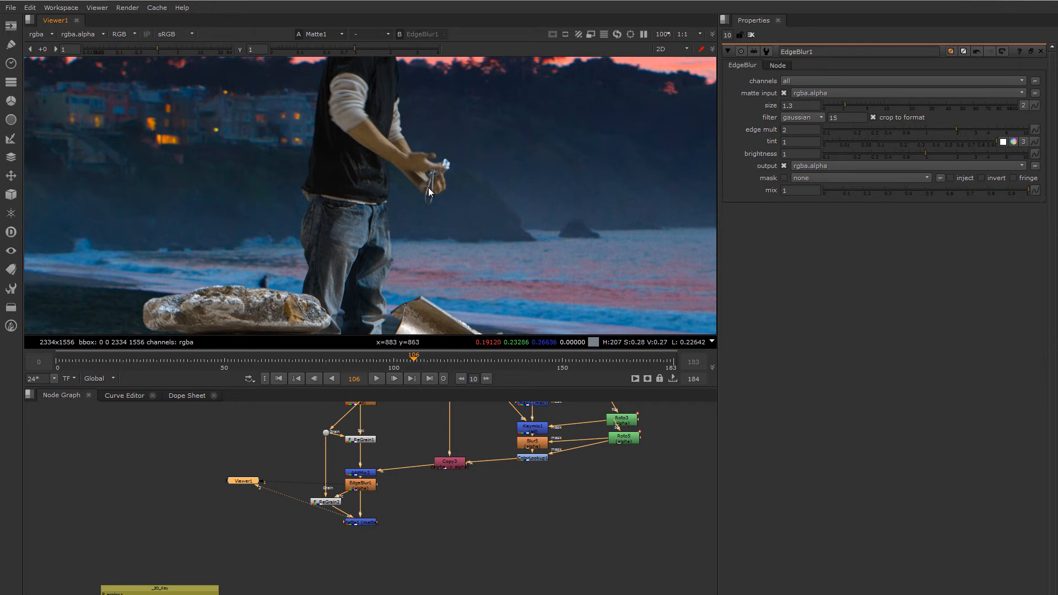
middle_click_drag(413, 203, 202, 202)
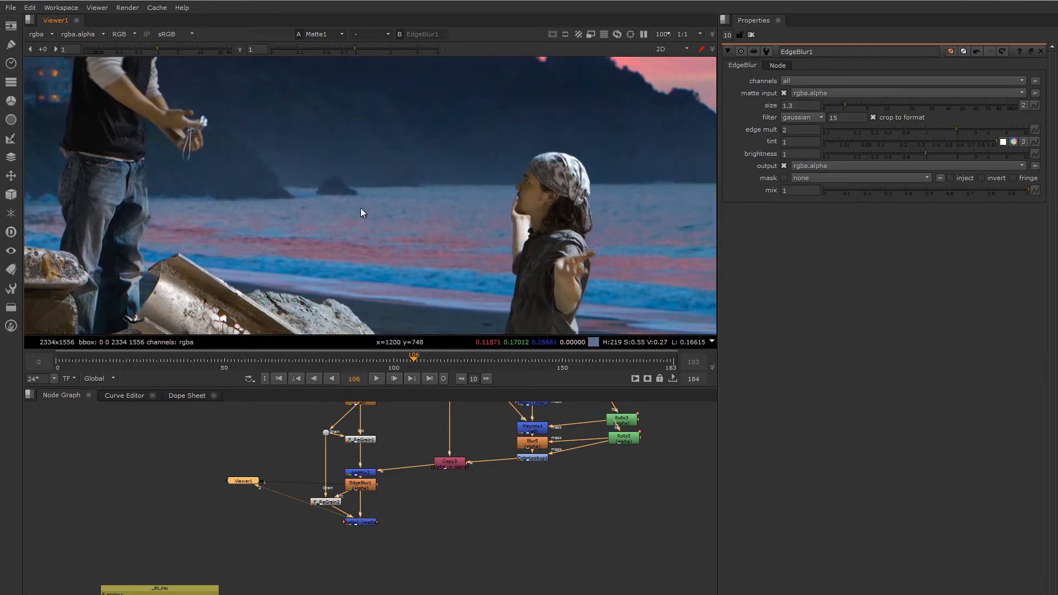
middle_click_drag(361, 207, 483, 283)
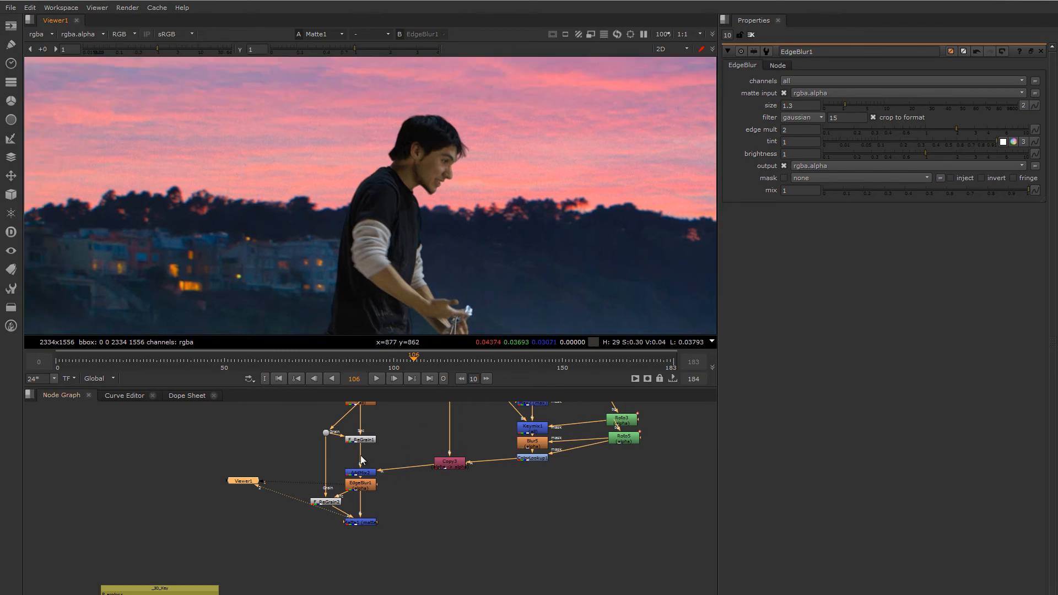
Step: Set the EdgeBlur's size to 1.4 and check the man's edges in the composite
left_click(374, 483)
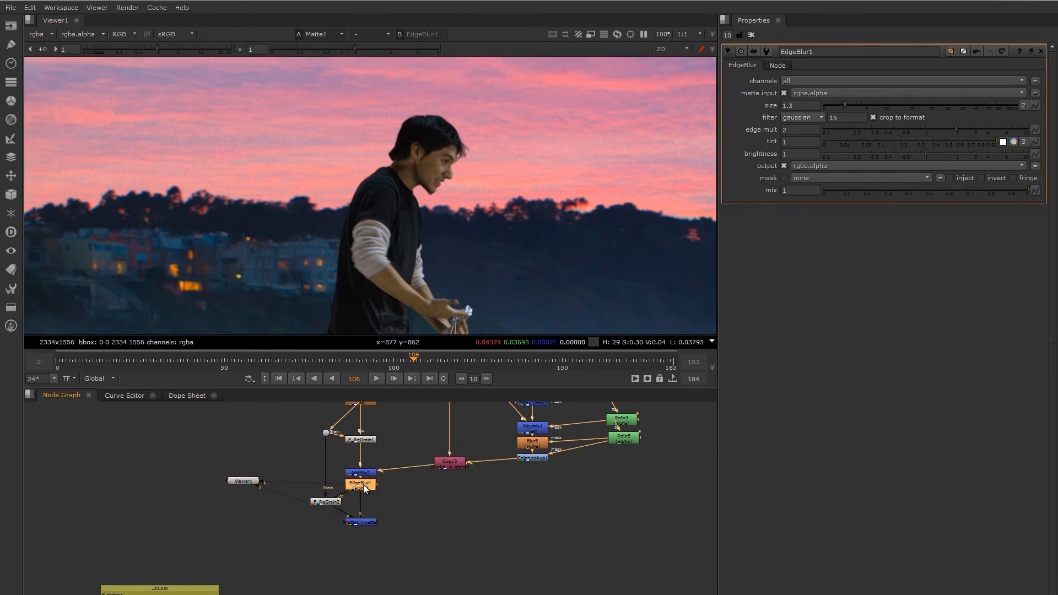
left_click(842, 105)
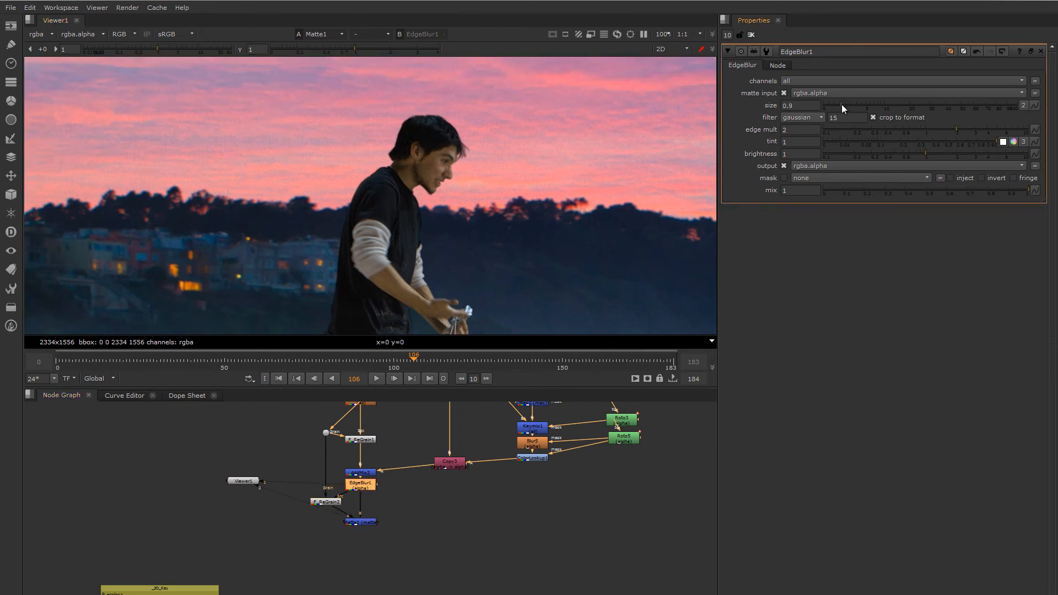
mouse_move(842, 105)
left_mouse_down()
mouse_move(855, 104)
mouse_move(844, 104)
left_mouse_up()
left_click_drag(845, 105, 844, 104)
scroll(444, 181, "up", 3)
scroll(444, 180, "up", 2)
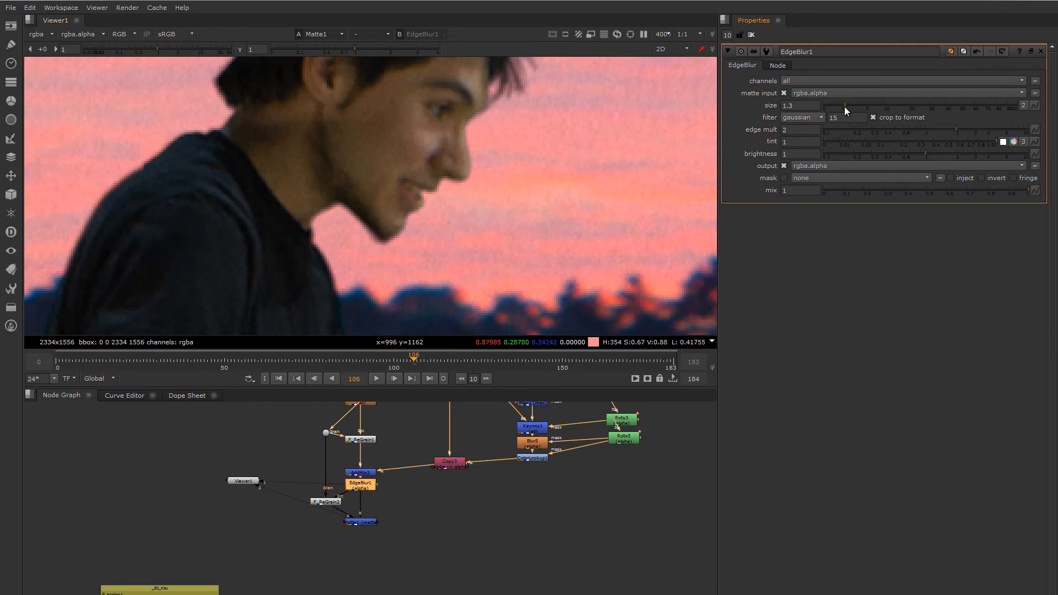
left_click_drag(845, 105, 846, 105)
scroll(480, 185, "down", 2)
scroll(471, 187, "down", 2)
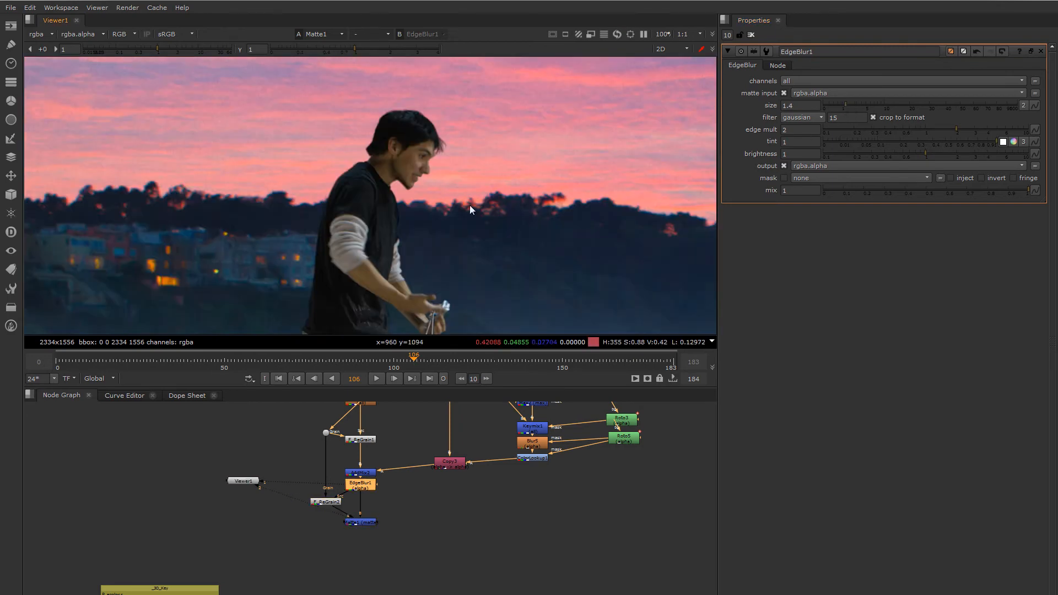
Step: Tidy the node layout by lowering the second F_ReGrain, the Matte, the merge and the EdgeBlur, and levelling Copy3 with its matte input
left_click(373, 548)
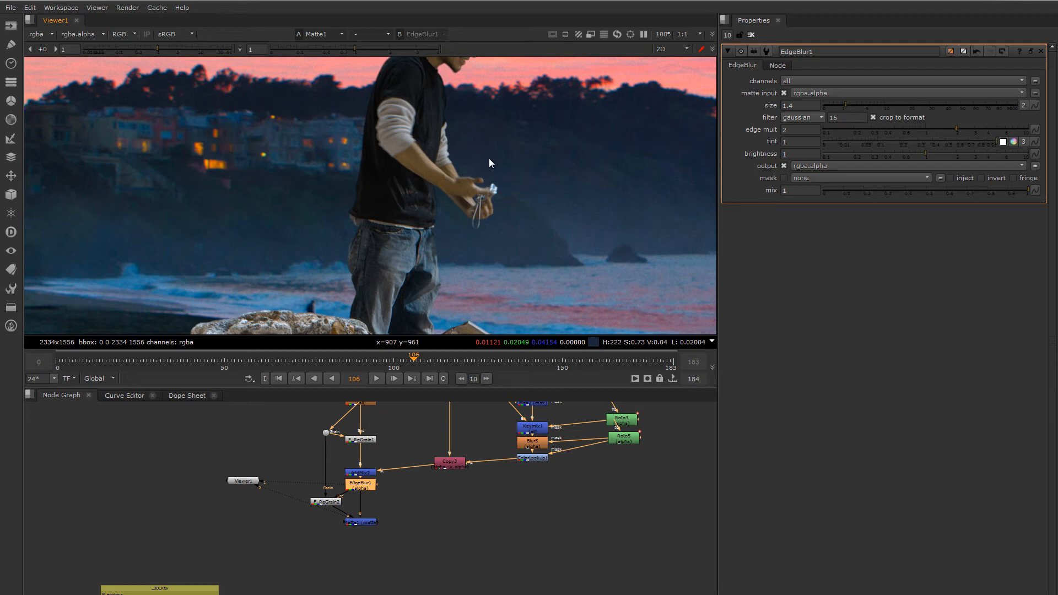
scroll(493, 177, "down", 2)
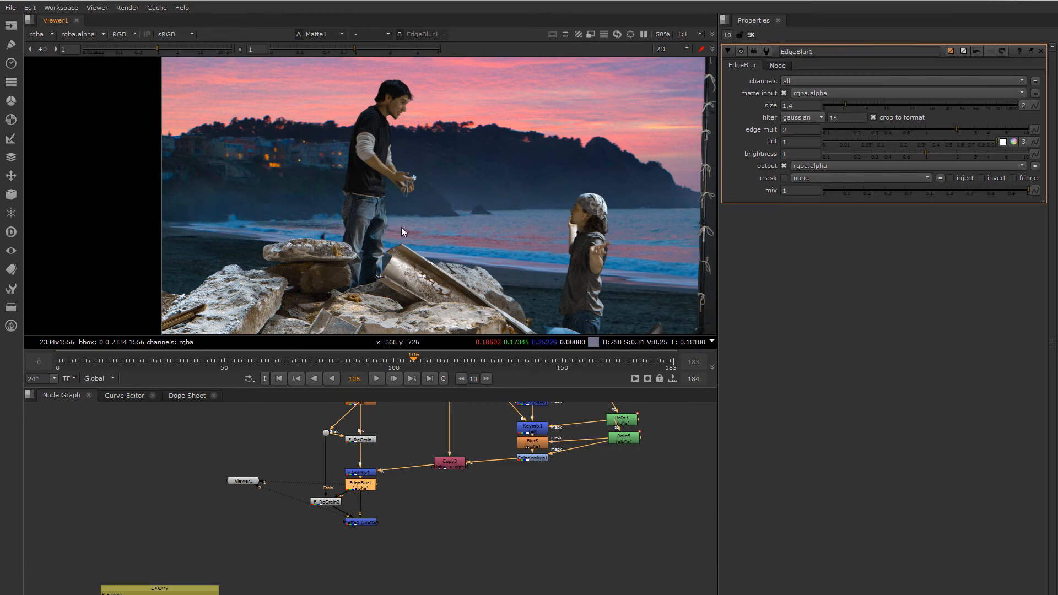
middle_click_drag(456, 260, 448, 215)
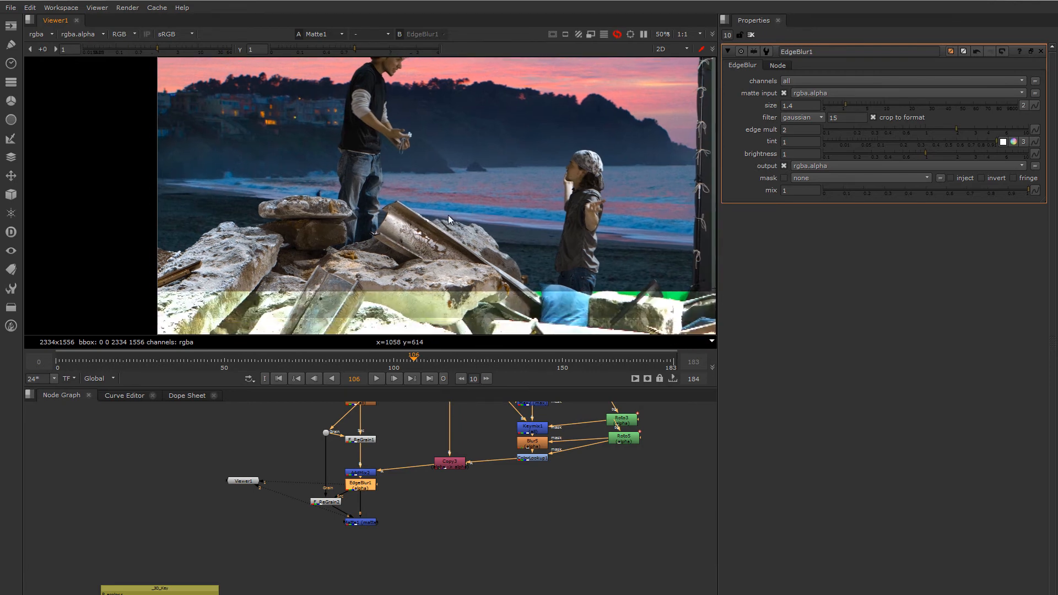
left_click(361, 523)
left_click_drag(359, 523, 331, 513)
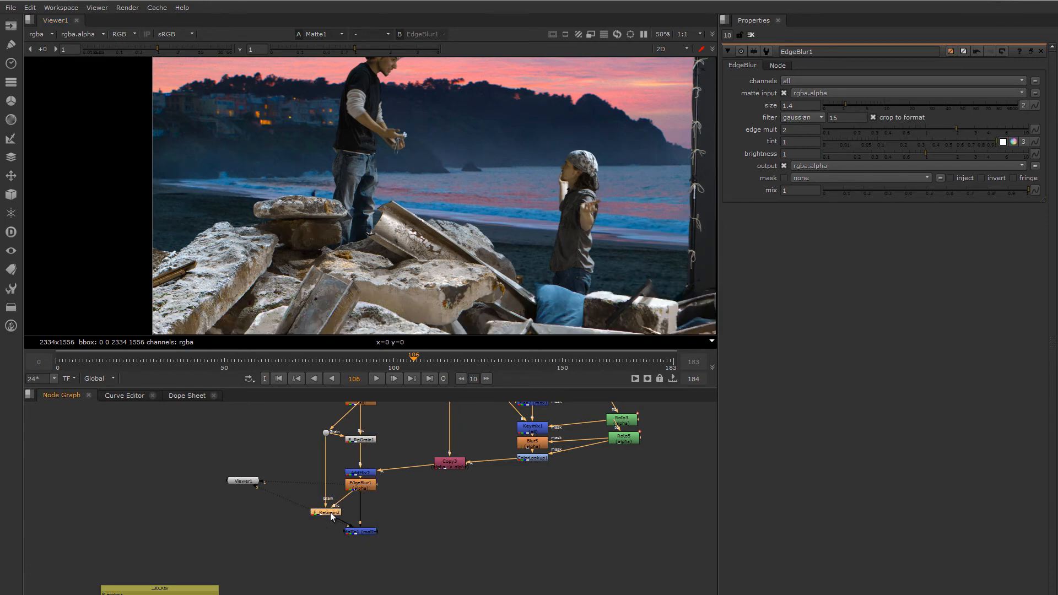
middle_click_drag(486, 128, 447, 188)
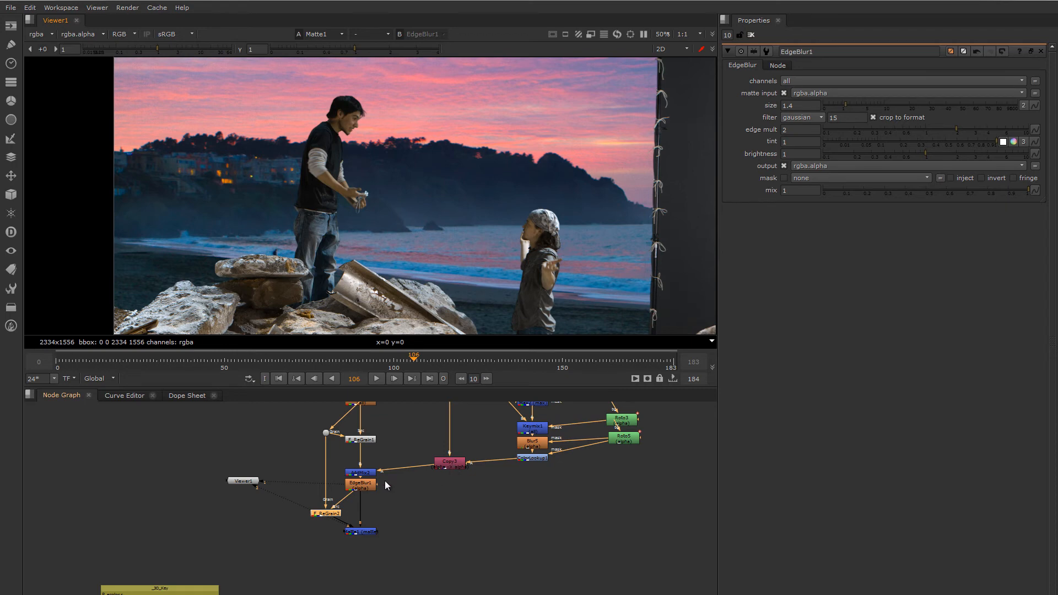
left_click_drag(338, 461, 371, 498)
left_click_drag(456, 468, 457, 463)
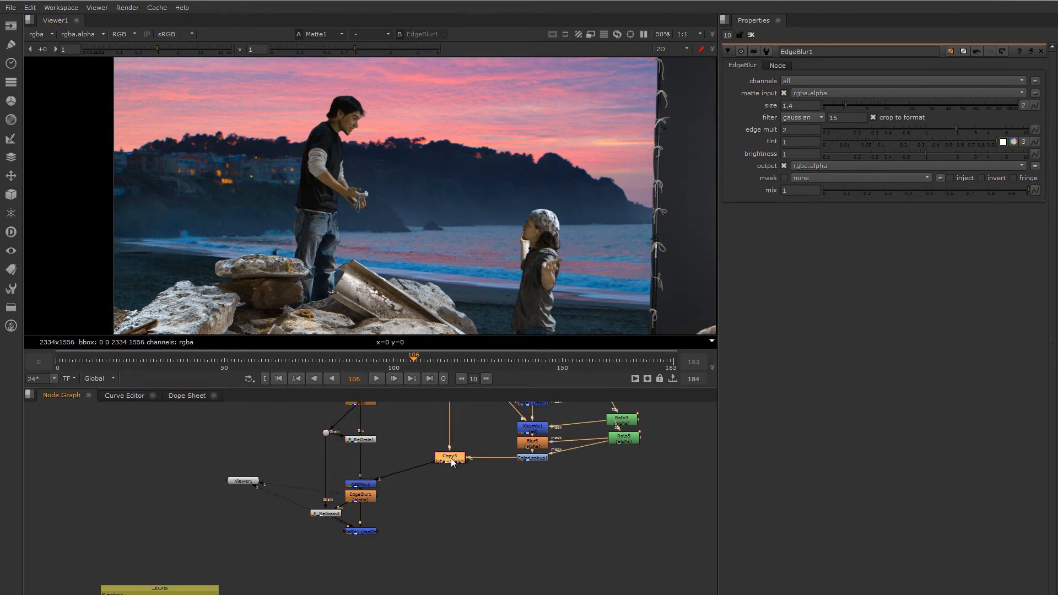
Step: View Copy3's ungraded foreground and return the viewer to the Matte's composite
key("1")
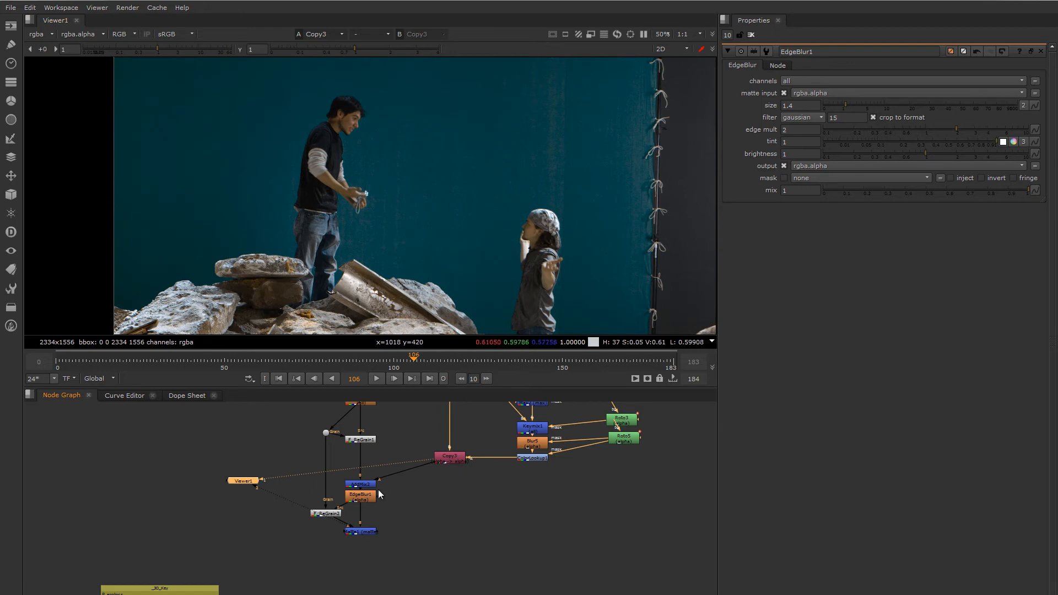
left_click(367, 485)
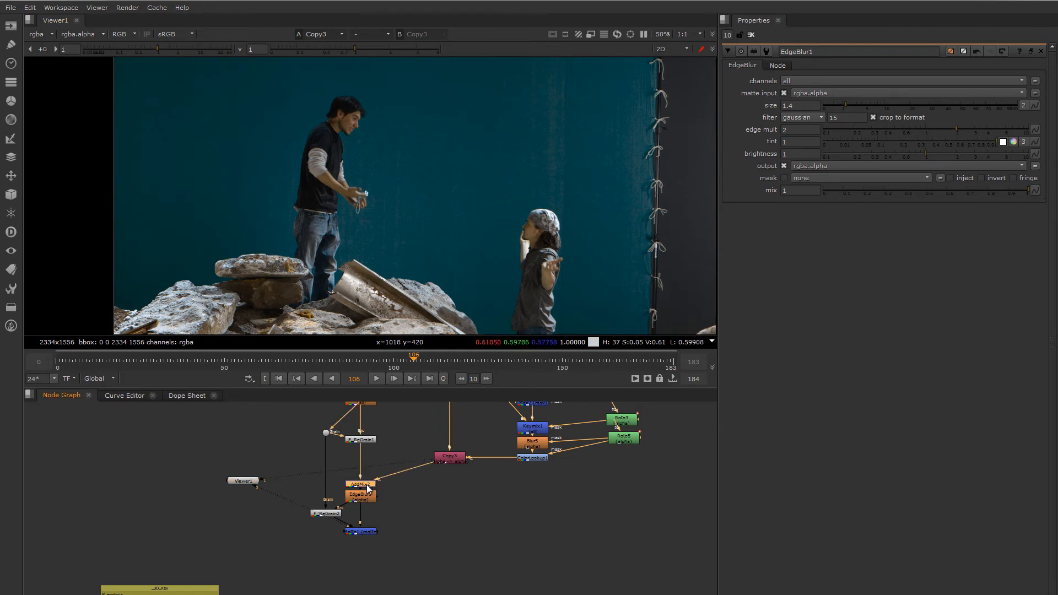
left_click(367, 532)
key("1")
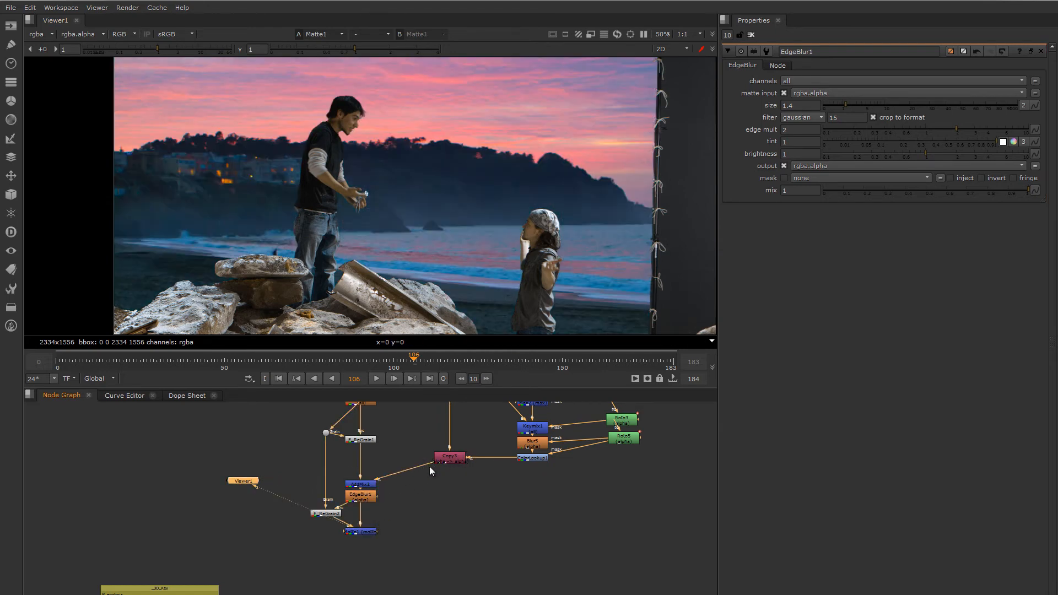
Step: Add a Grade node after the Matte and another Grade node directly below Copy3
key("g")
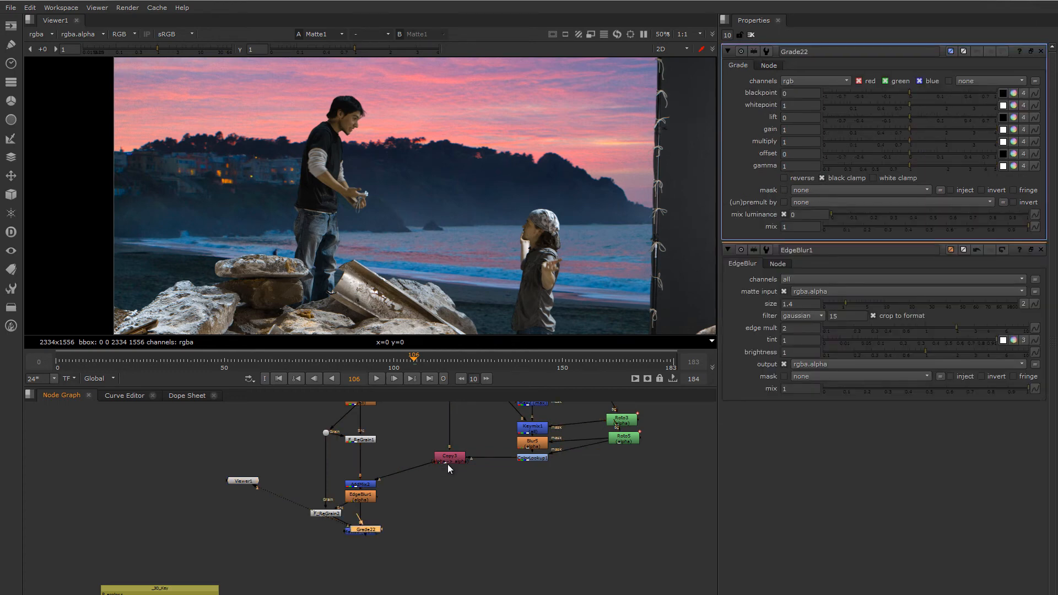
left_click(448, 462)
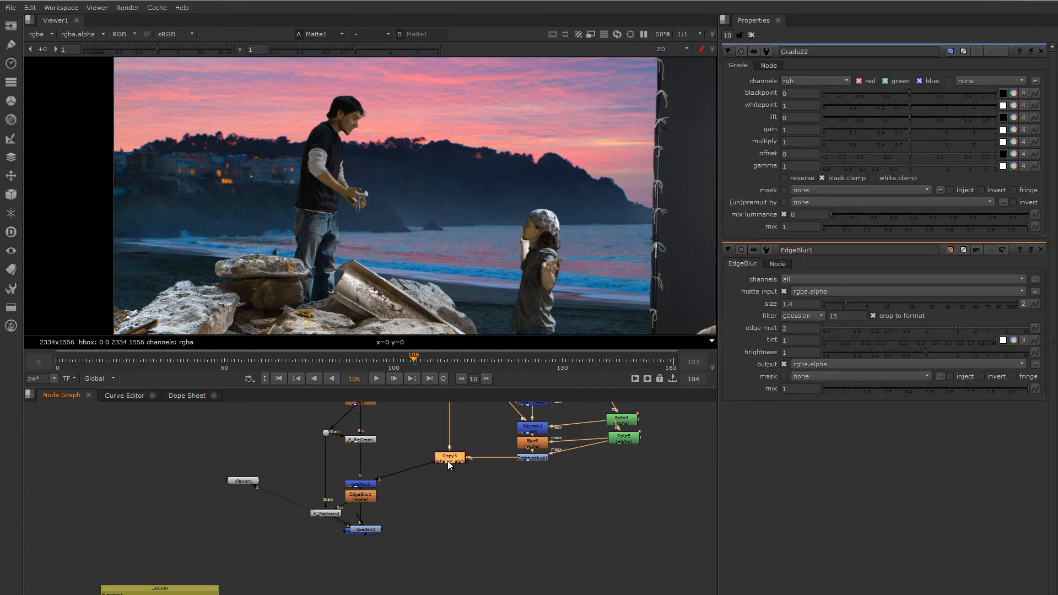
key("g")
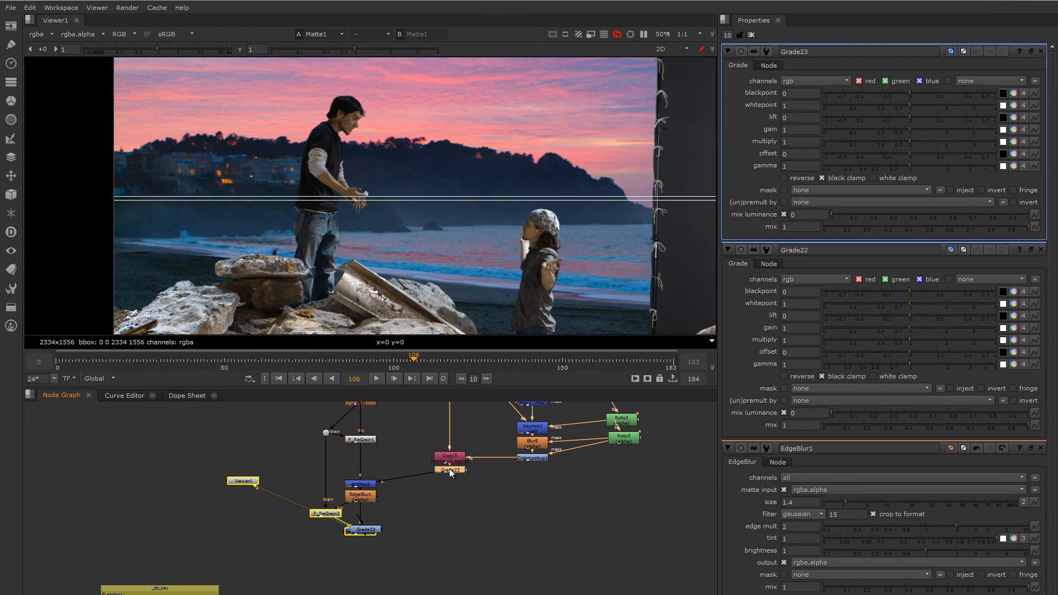
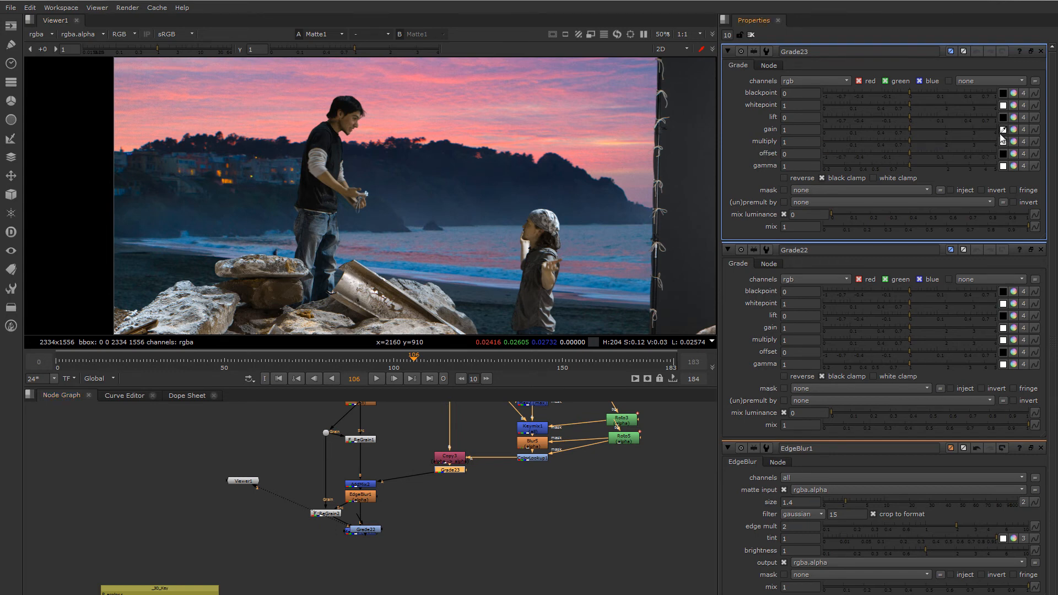
Step: Try to sample the pink sky in the Matte's composite as the gain of the Grade below Copy3
scroll(389, 141, "up", 2)
scroll(392, 141, "down", 3)
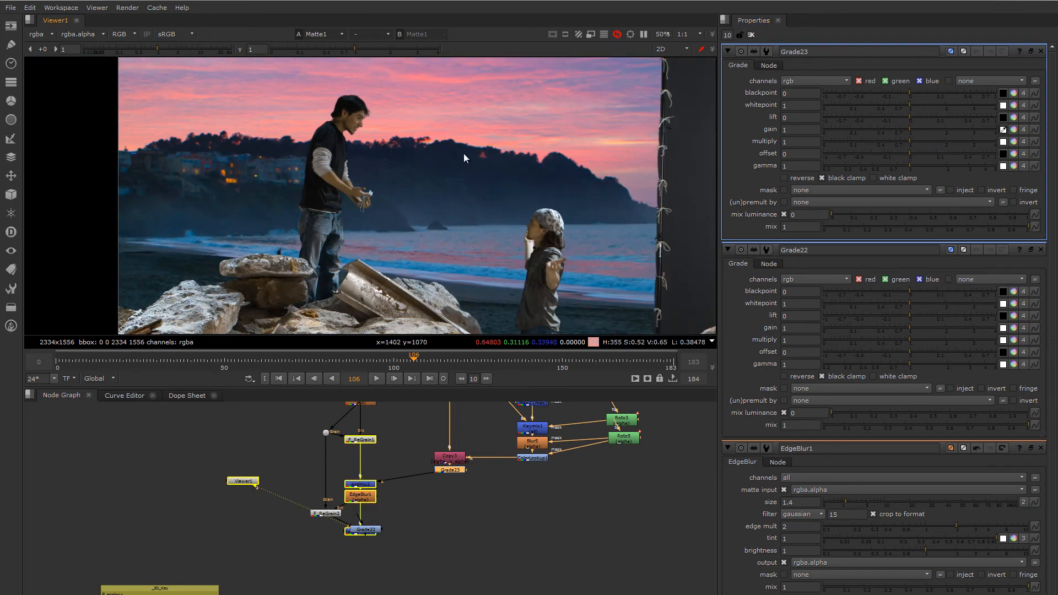
left_click_drag(434, 87, 506, 133, "ctrl+shift")
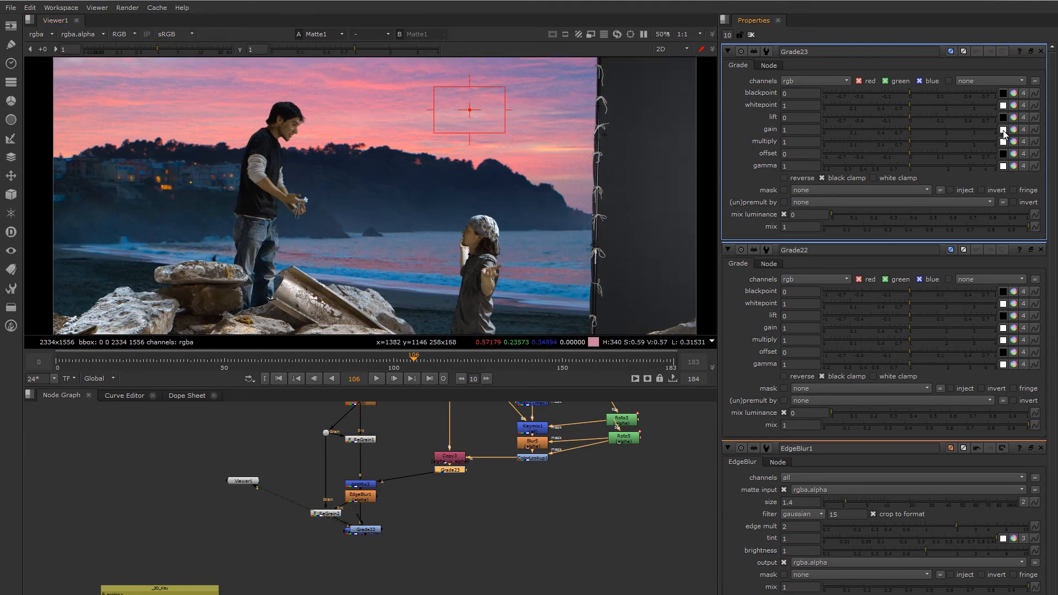
Step: View the AddMix2 merge and sample the pink sky above the hills as the gain of the Grade below Copy3
left_click(360, 485)
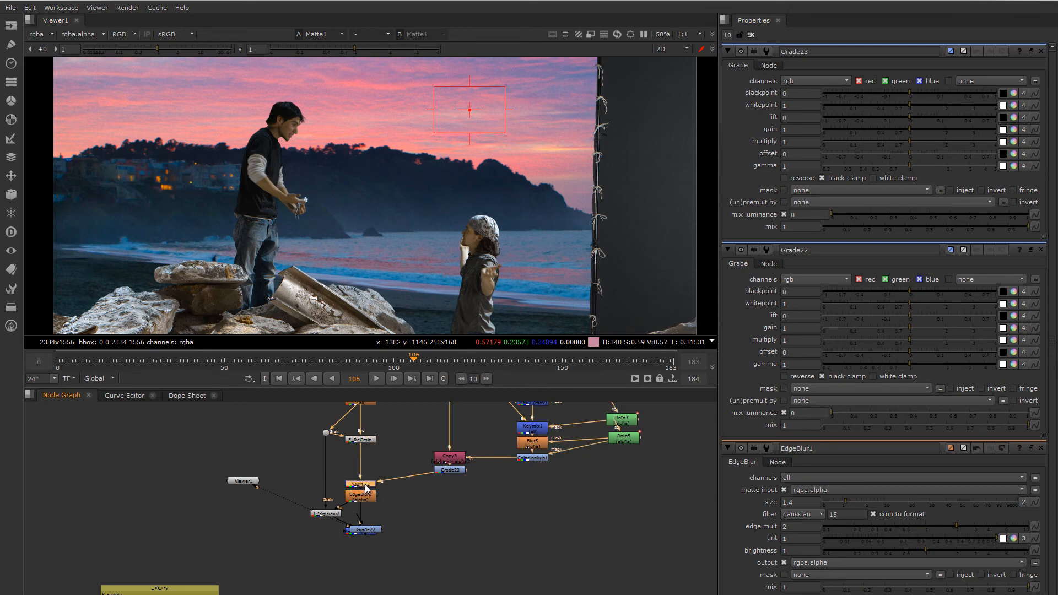
key("1")
left_click(461, 470)
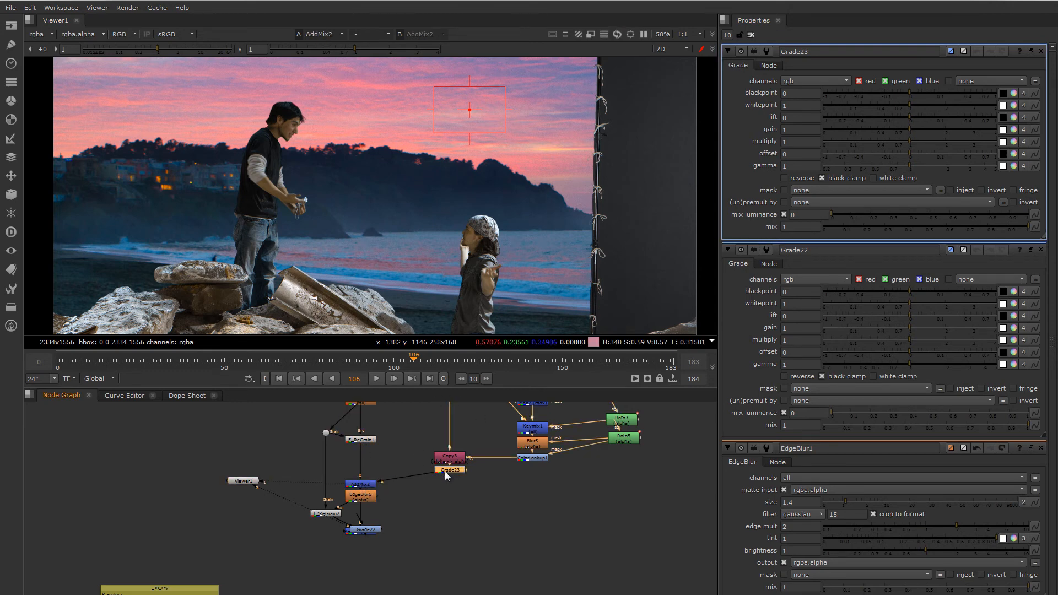
left_click(1003, 130)
left_click_drag(400, 102, 533, 158, "ctrl+shift")
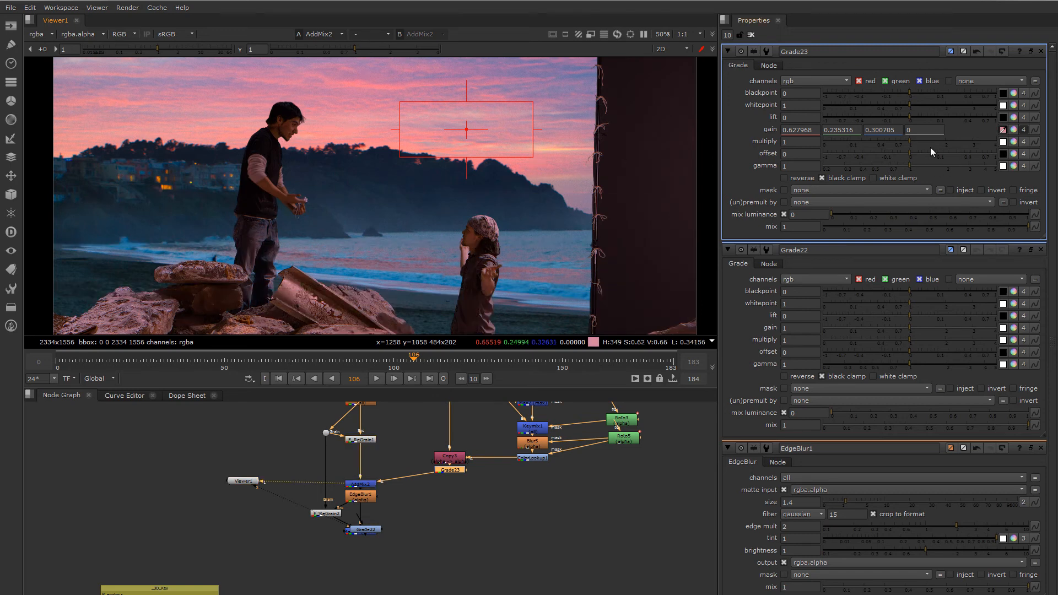
left_click(1004, 130)
middle_click_drag(385, 219, 494, 192)
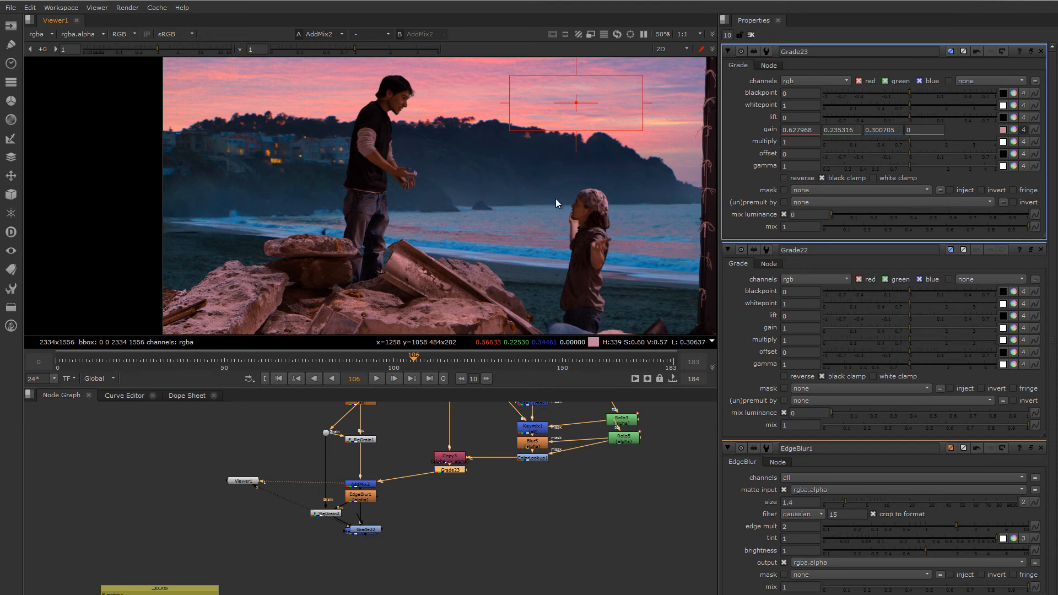
Step: Soften the sampled gain tint of the foreground Grade to saturation 0.2 and shift its hue to 0.01
left_click(1013, 130)
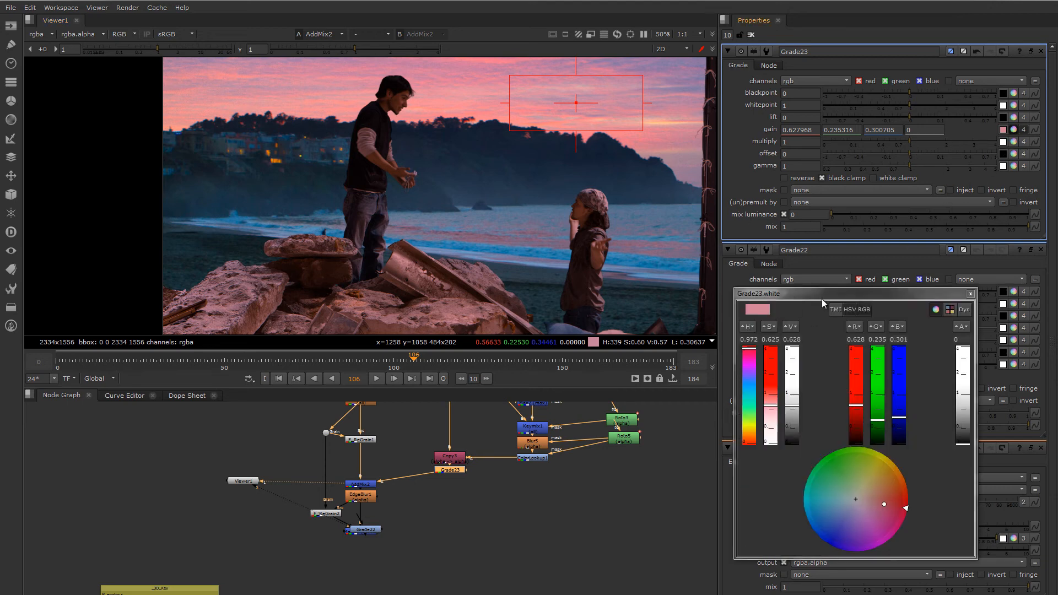
left_click_drag(822, 299, 776, 213)
left_click(713, 337)
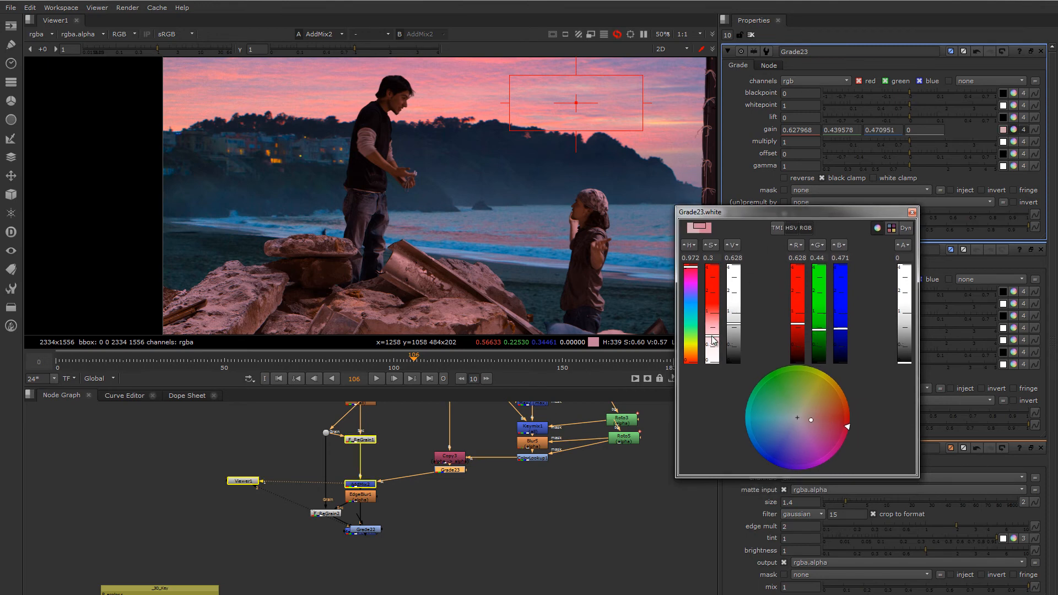
left_click_drag(712, 341, 718, 345)
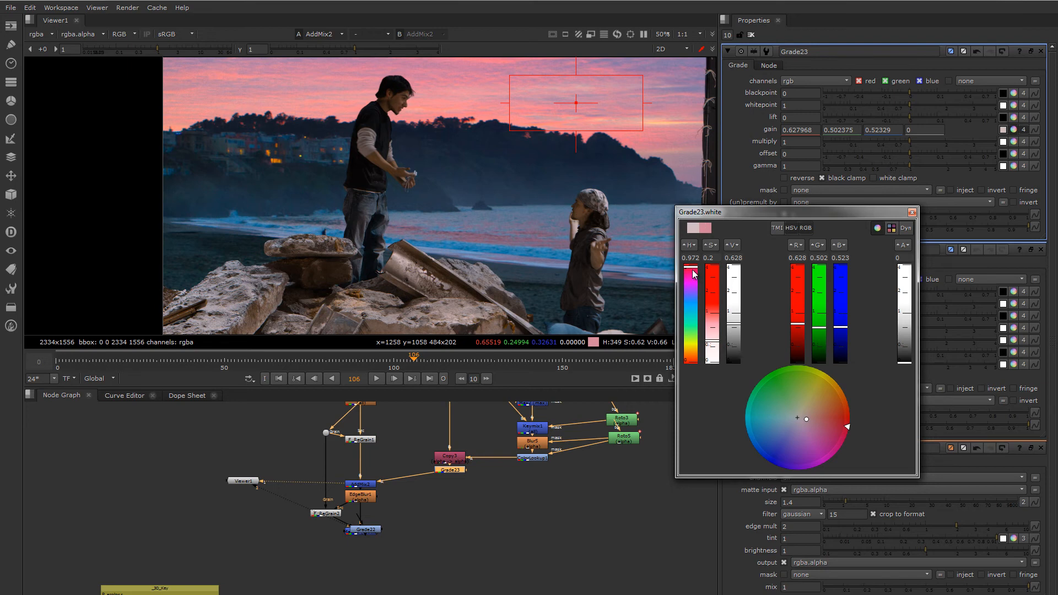
left_click_drag(694, 272, 693, 369)
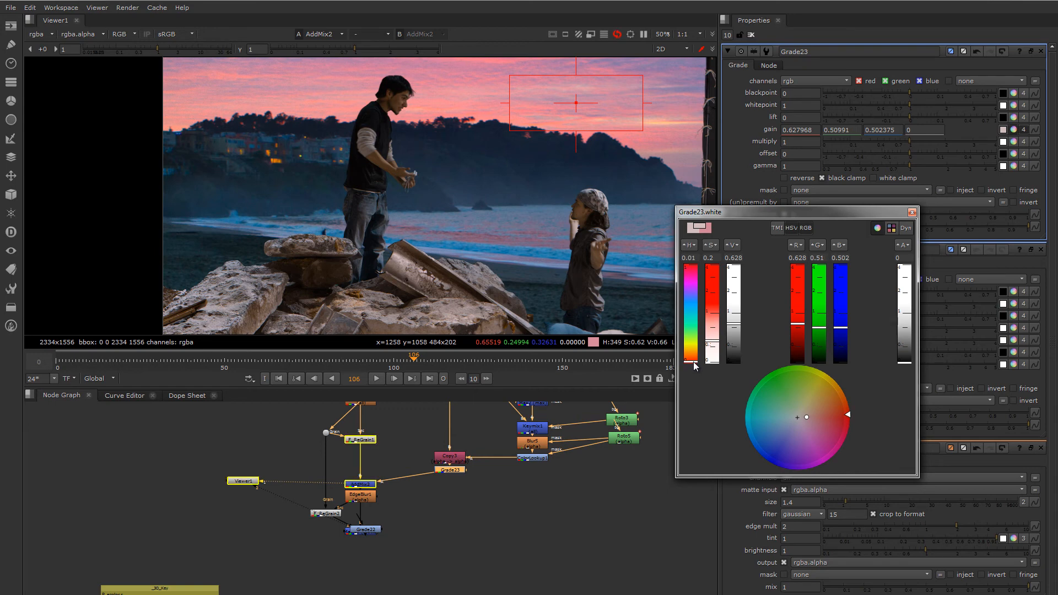
Step: Try the foreground Grade's gain with hue 0.02, saturation 0.44 and value 1.15, and undo the colour adjustments back to the sampled sky colour
left_click_drag(713, 350, 737, 317)
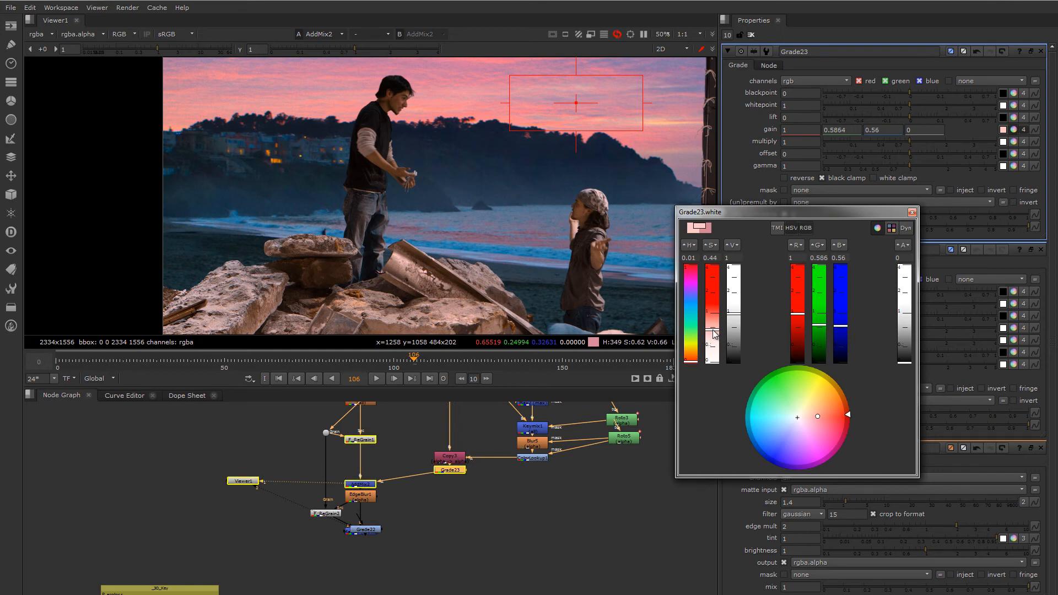
left_click_drag(694, 362, 694, 363)
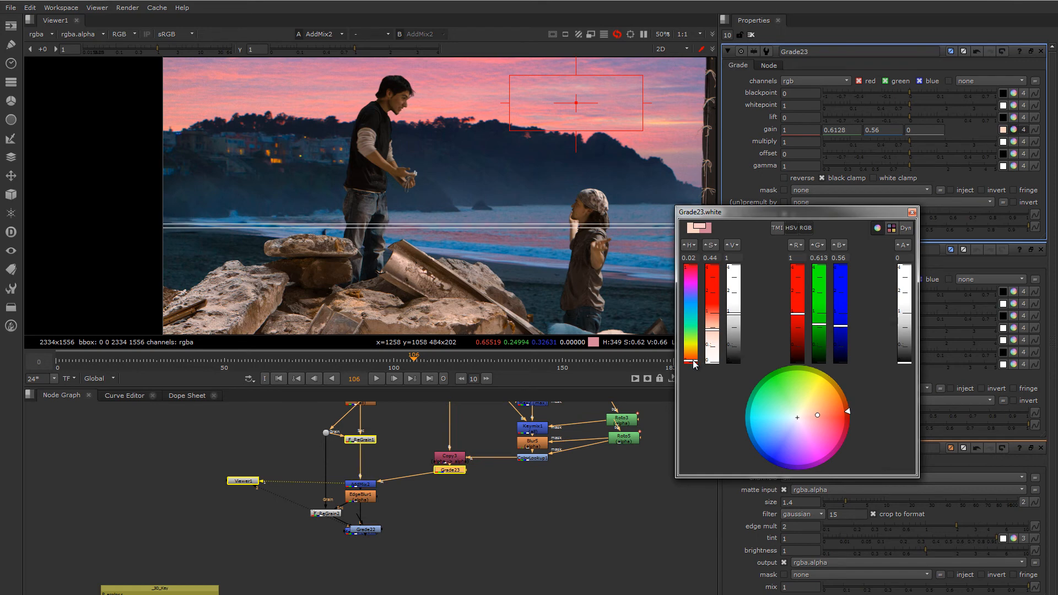
left_click_drag(739, 317, 740, 314)
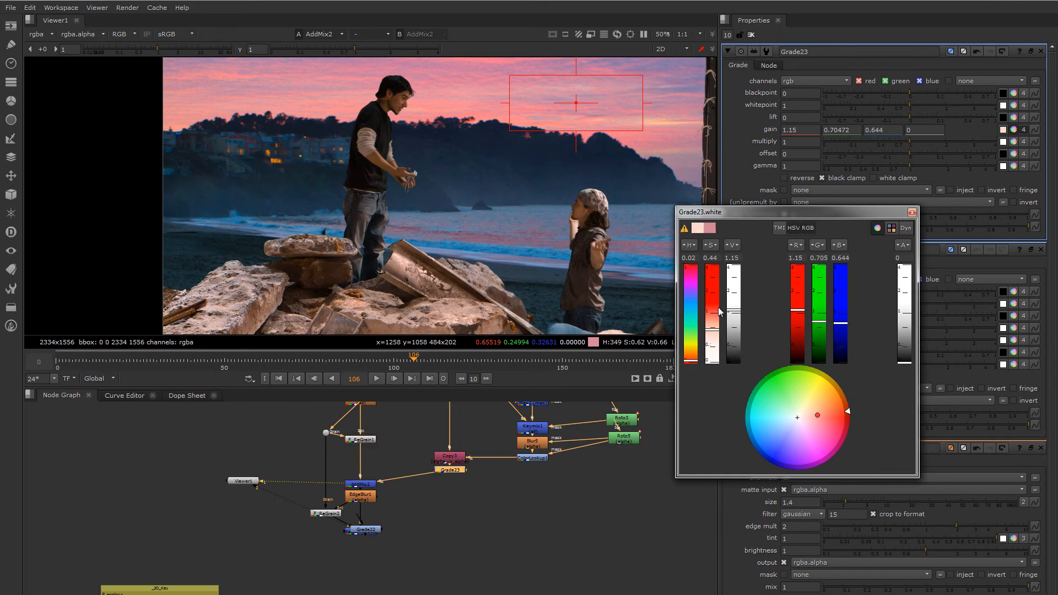
middle_click_drag(484, 243, 408, 230)
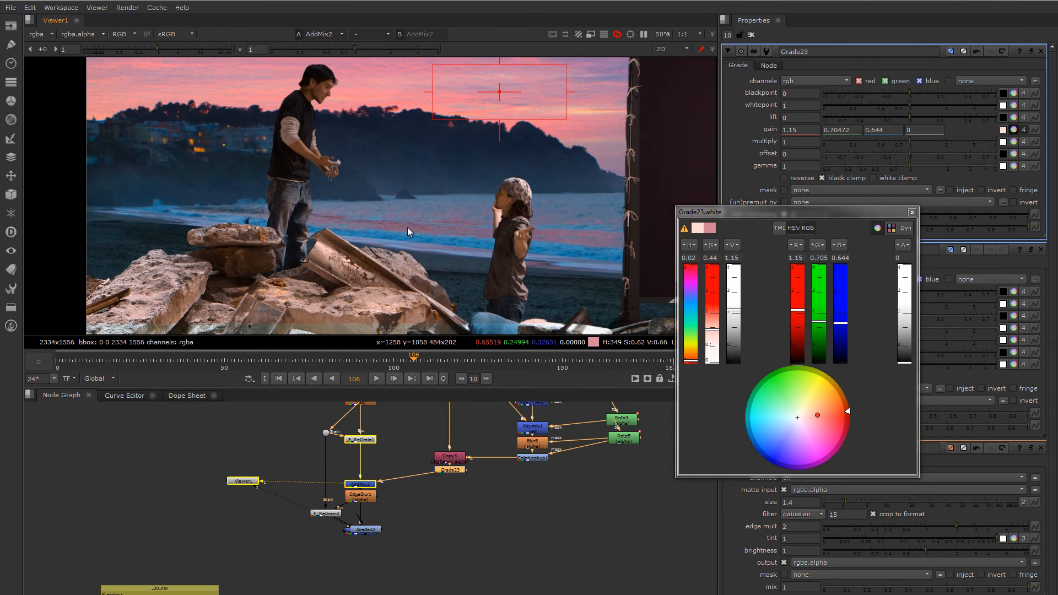
left_click(912, 212)
key("ctrl+z")
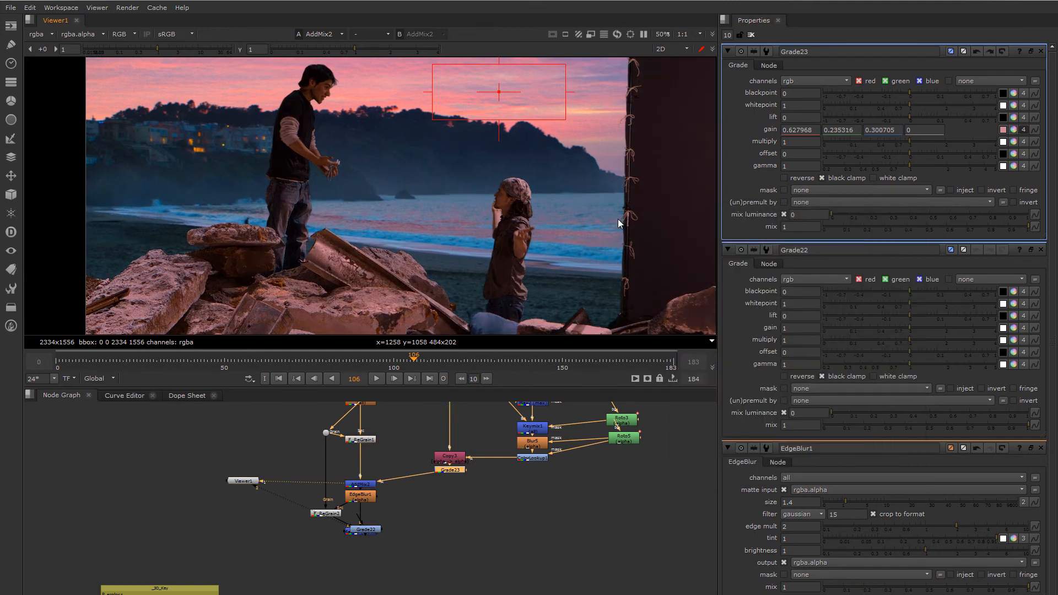
Step: Adjust the sampled gain colour of the foreground Grade to hue 0.03, saturation 0.46 and value 1.15
left_click(1014, 129)
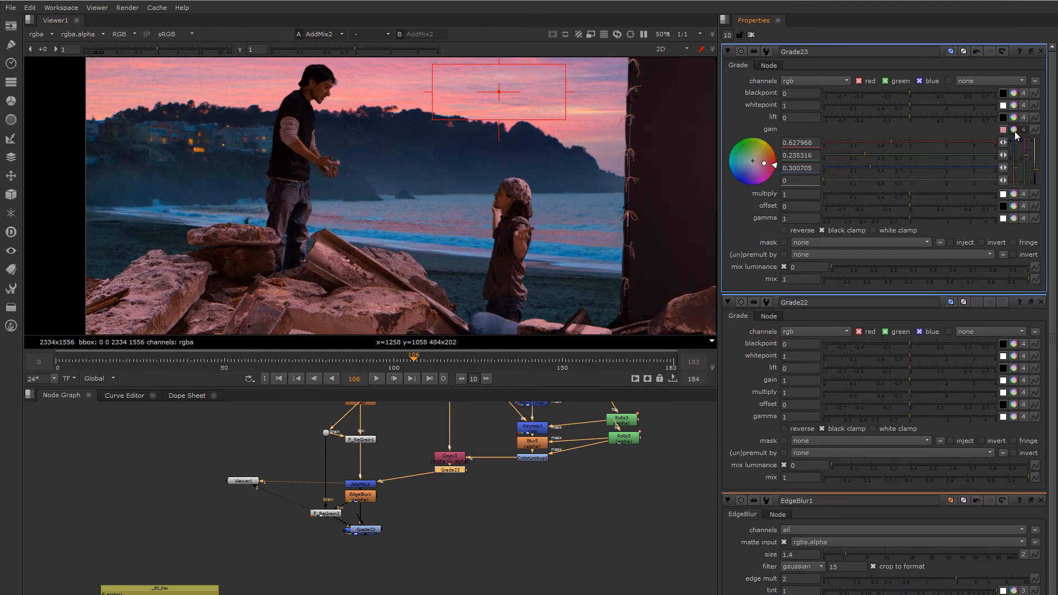
left_click(1014, 130)
left_click(1014, 131, "ctrl")
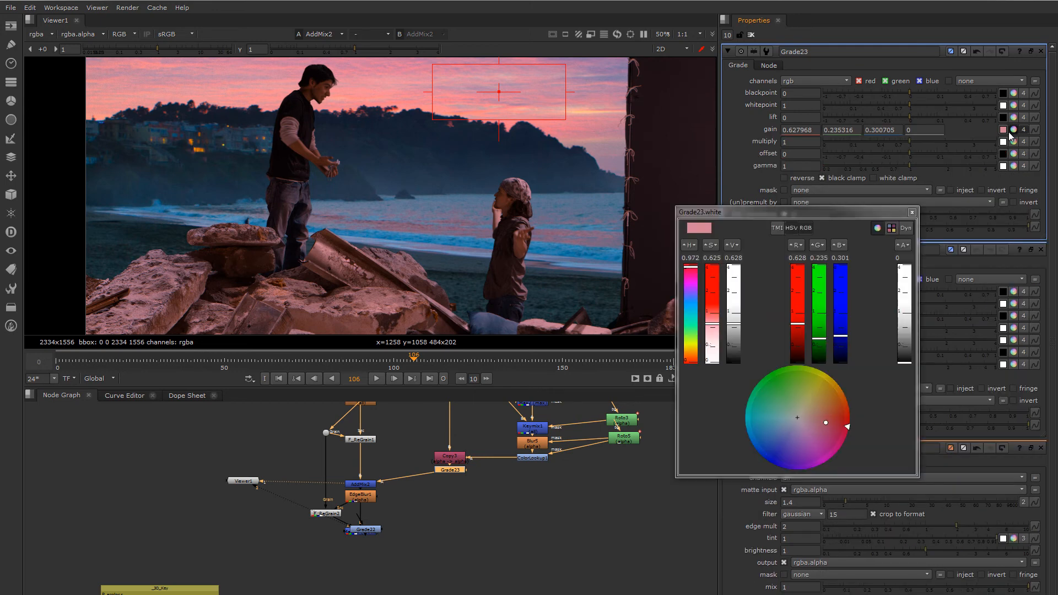
left_click_drag(716, 324, 694, 364)
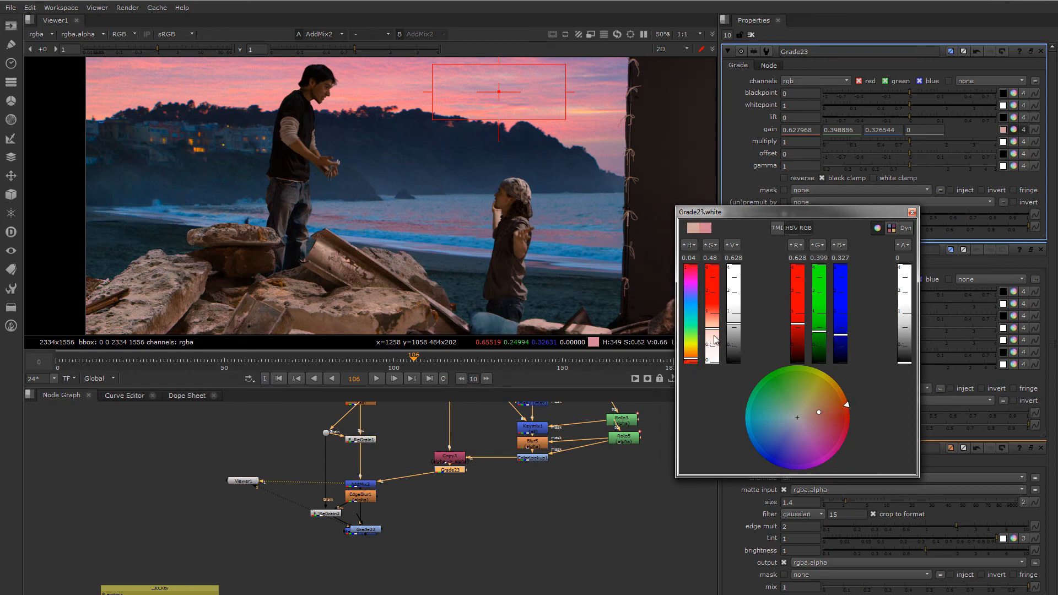
left_click_drag(734, 327, 735, 320)
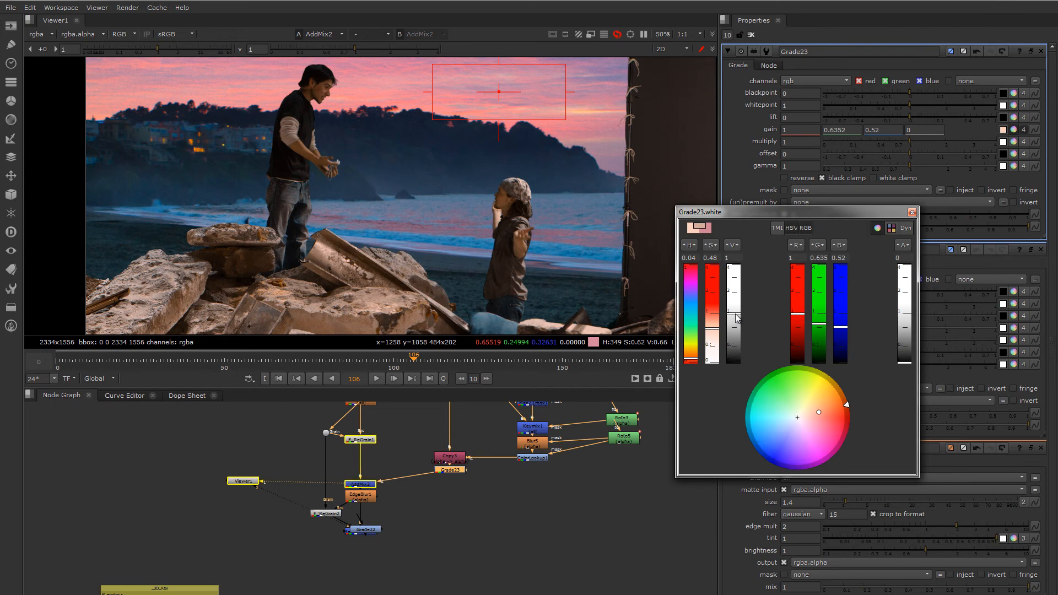
left_click_drag(737, 321, 736, 310)
left_click_drag(691, 359, 717, 331)
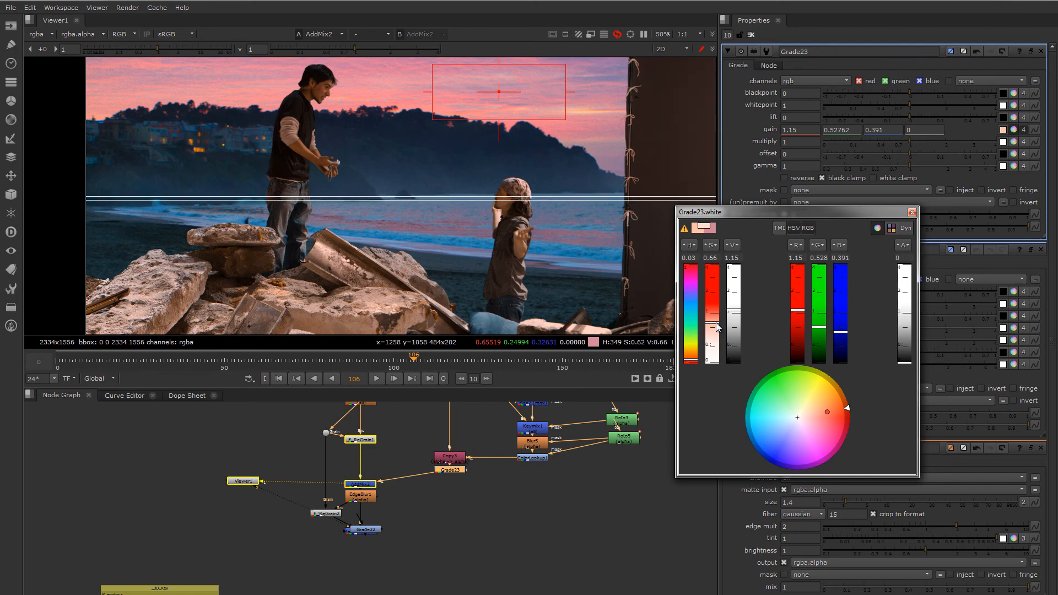
left_click_drag(716, 328, 717, 331)
scroll(504, 213, "down", 1)
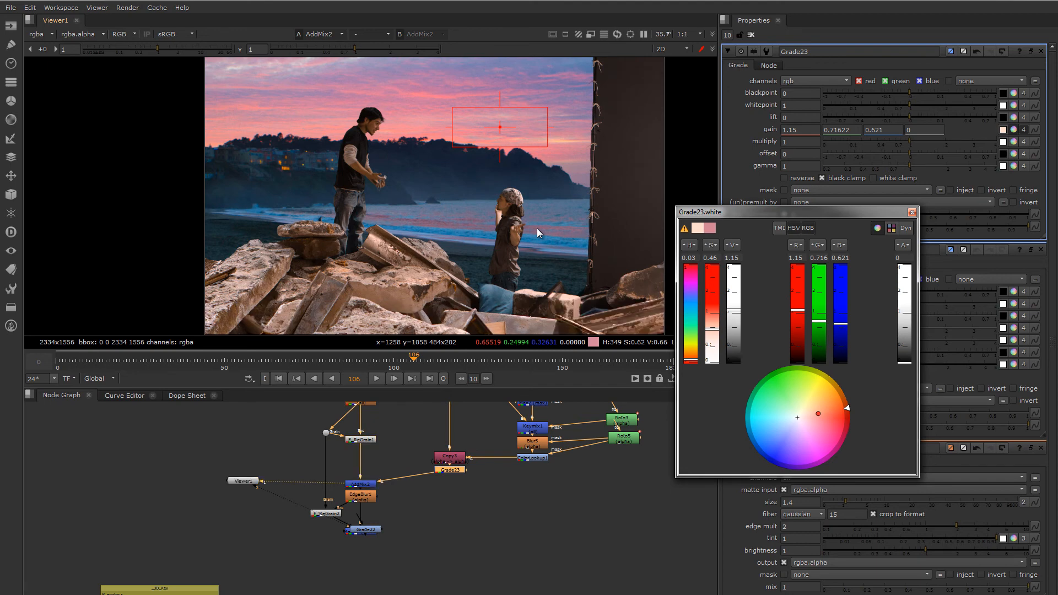
Step: Fine-tune the foreground Grade's gain to hue 0.02, saturation 0.56 and value 1.1, and close the colour picker
left_click_drag(730, 291, 717, 329)
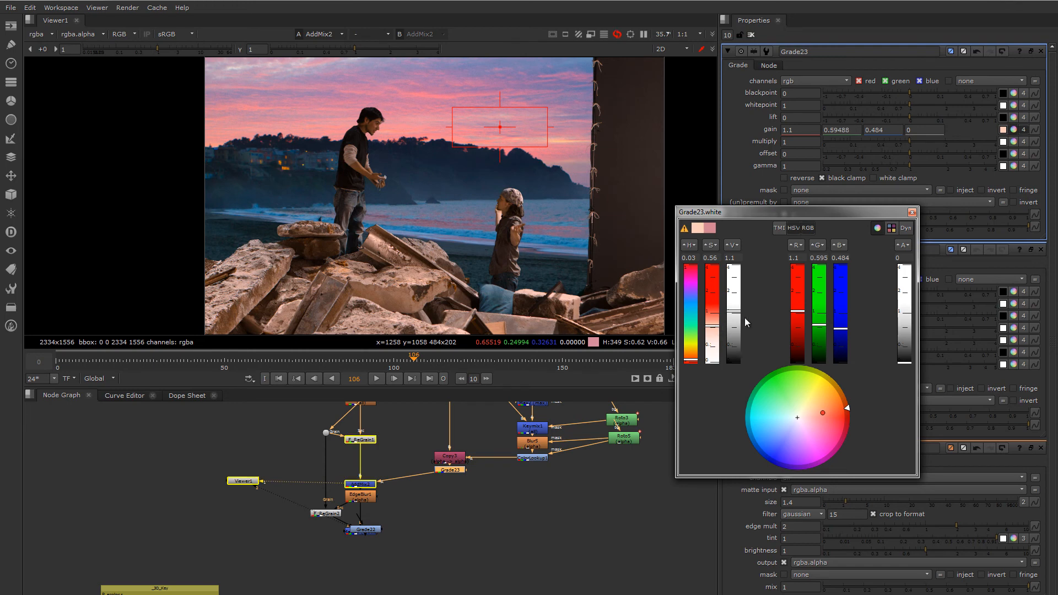
left_click(695, 361)
left_click(696, 361)
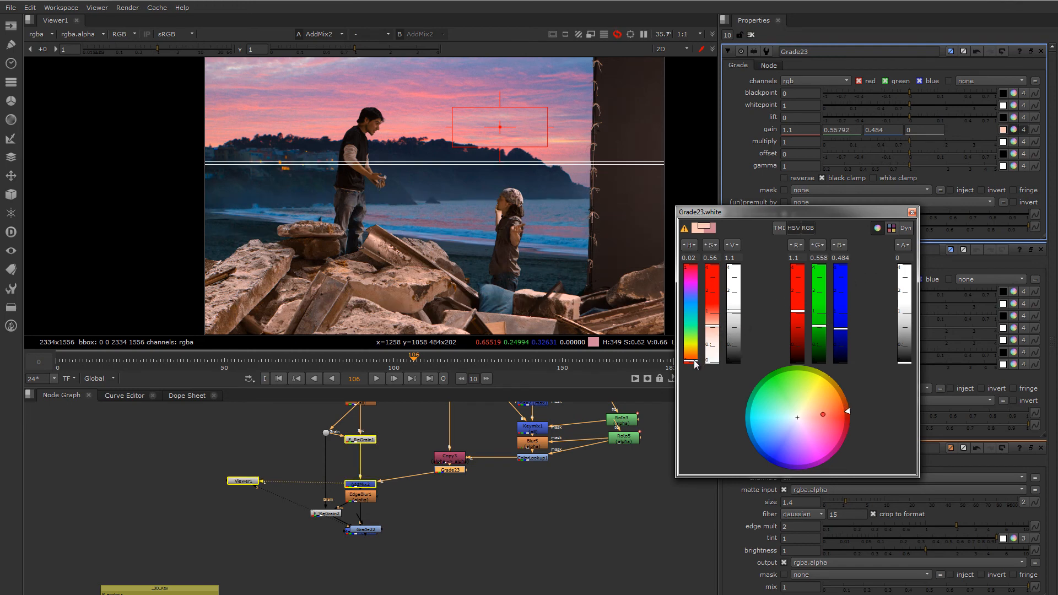
left_click(912, 212)
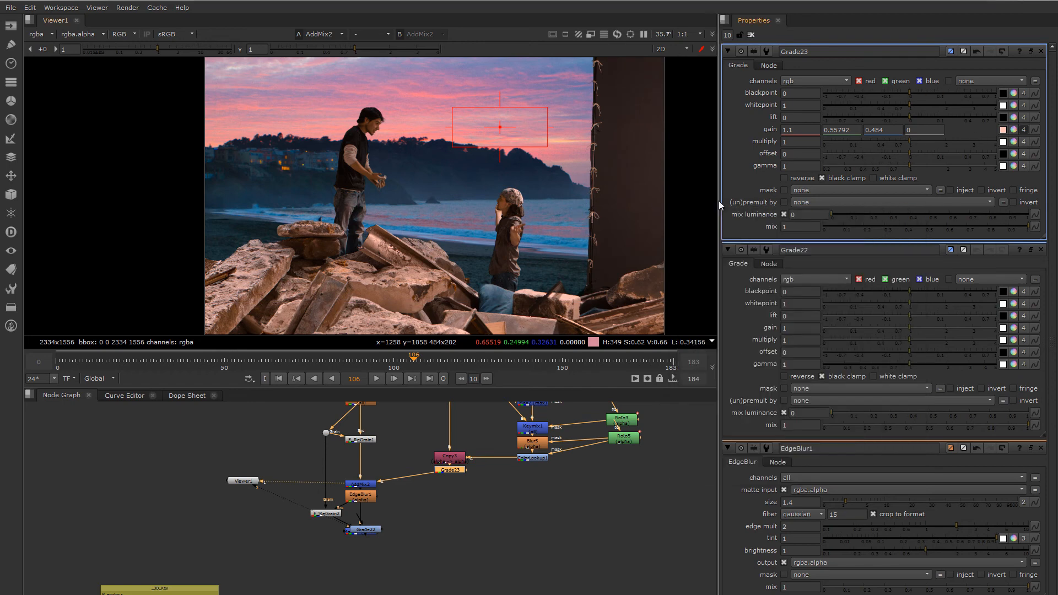
Step: Raise the viewer gain to 64 to compare the foreground's dark tones with the background, and reset it to 1
middle_click_drag(467, 220, 458, 227)
left_click_drag(174, 54, 253, 55)
scroll(365, 233, "up", 2)
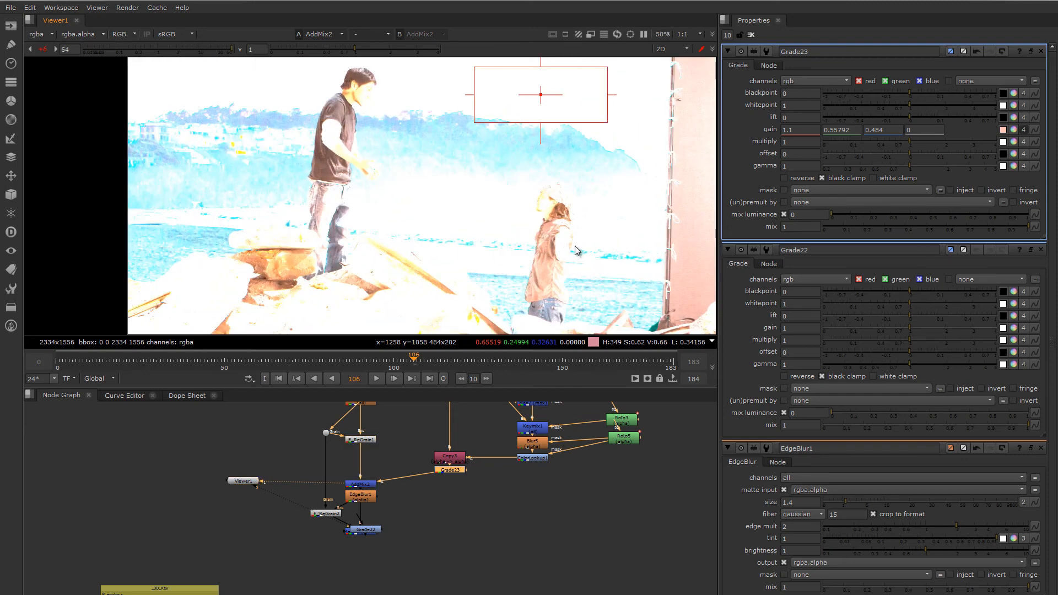
scroll(325, 165, "up", 4)
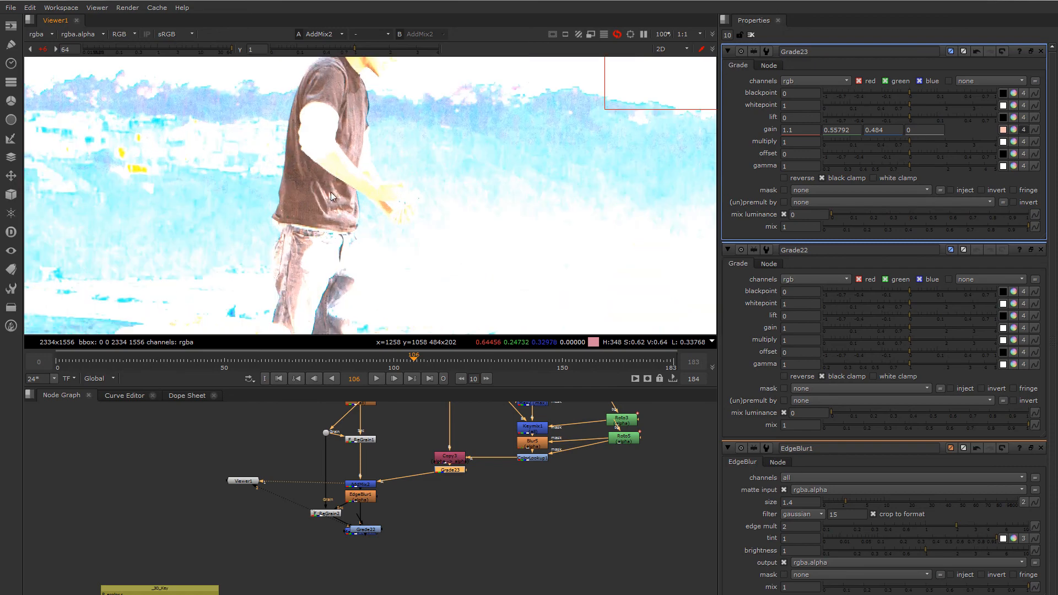
scroll(311, 191, "down", 3)
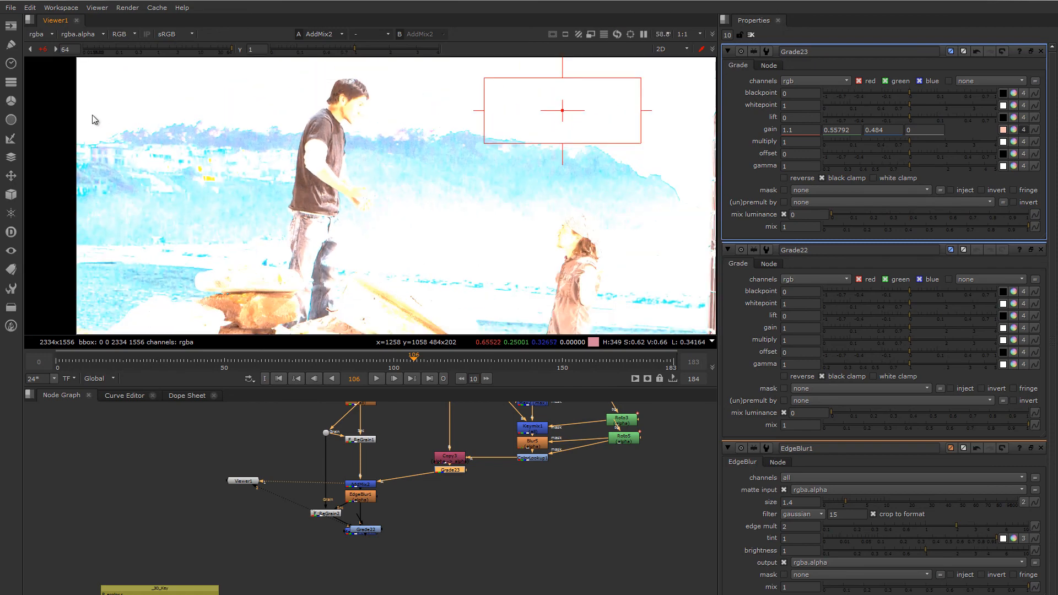
left_click(44, 50)
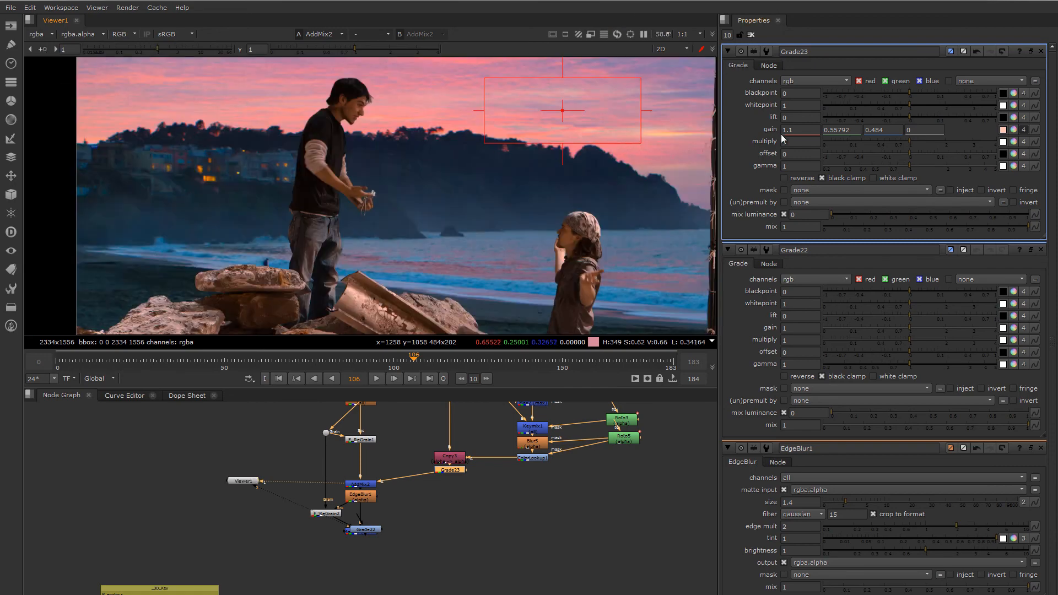
Step: Sample the dark hillside between the man and the girl as the lift of the foreground Grade
left_click(790, 118)
left_click(1006, 120)
mouse_move(287, 208)
middle_mouse_down()
mouse_move(338, 209)
mouse_move(306, 213)
middle_mouse_up()
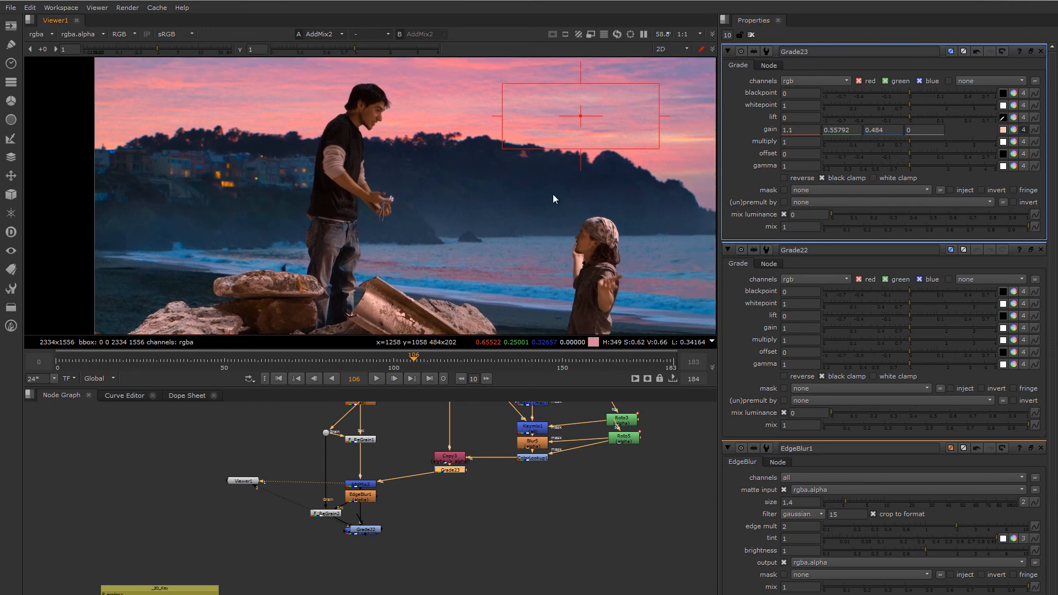
left_click_drag(543, 170, 566, 186, "ctrl+shift")
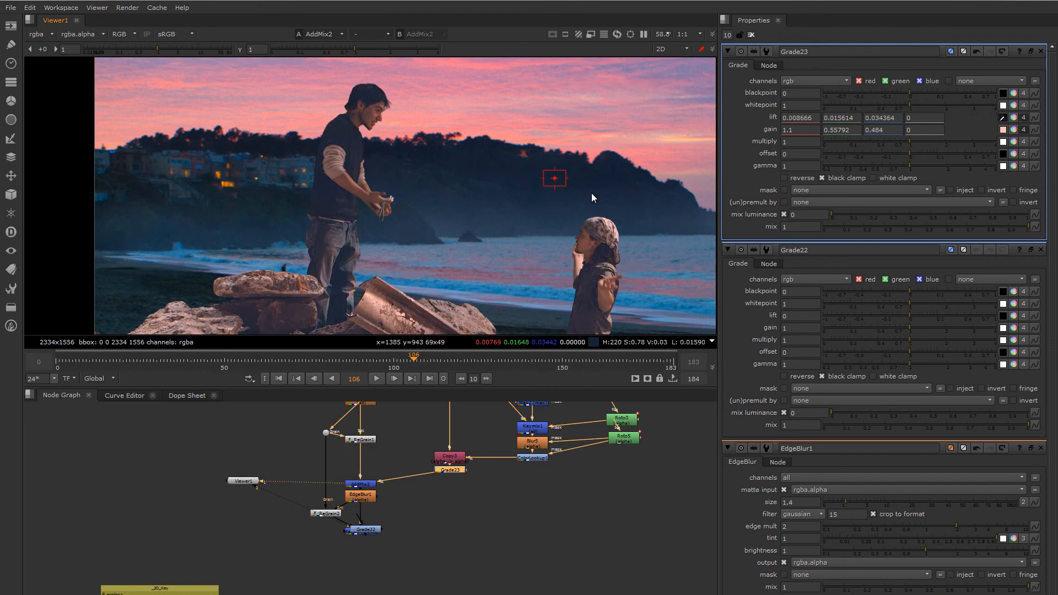
left_click(1003, 118)
Step: Raise the viewer gain to 14.5 and reduce the foreground Grade's lift colour to saturation 0.38 and value 0.002
left_click(1013, 118)
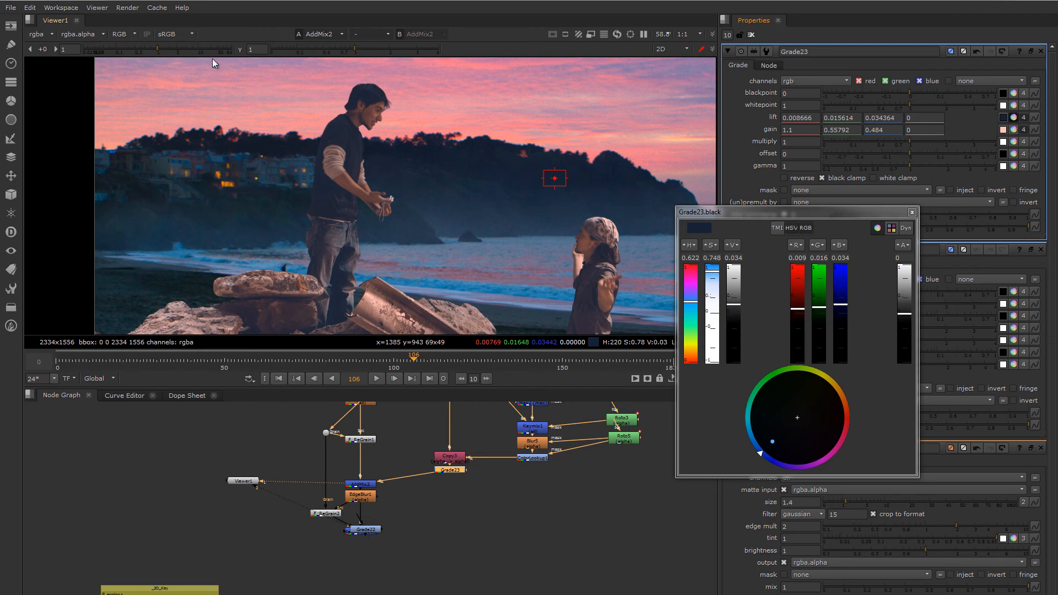
left_click_drag(158, 48, 205, 48)
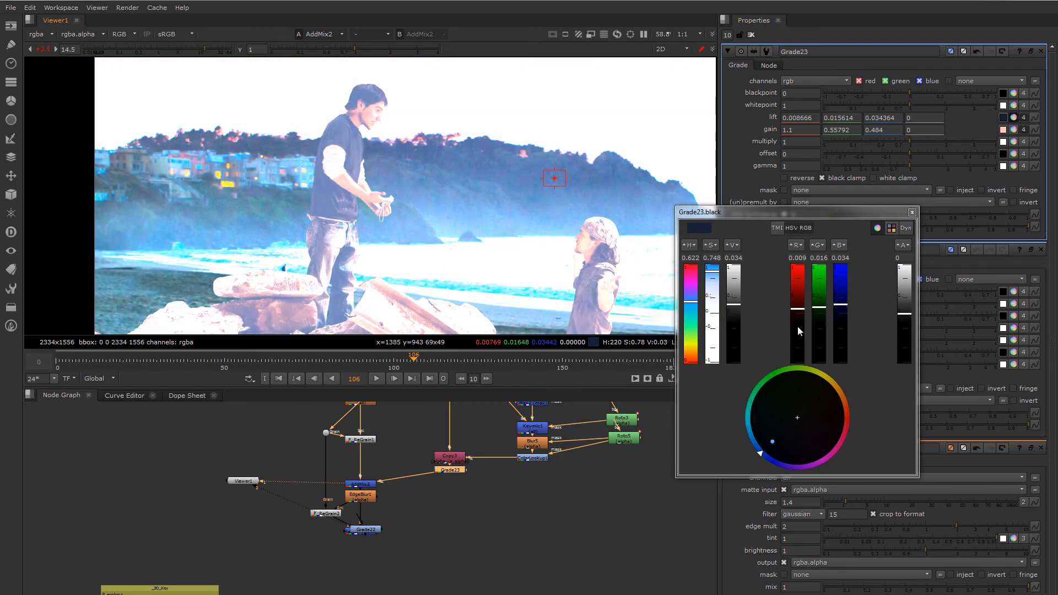
left_click(711, 285)
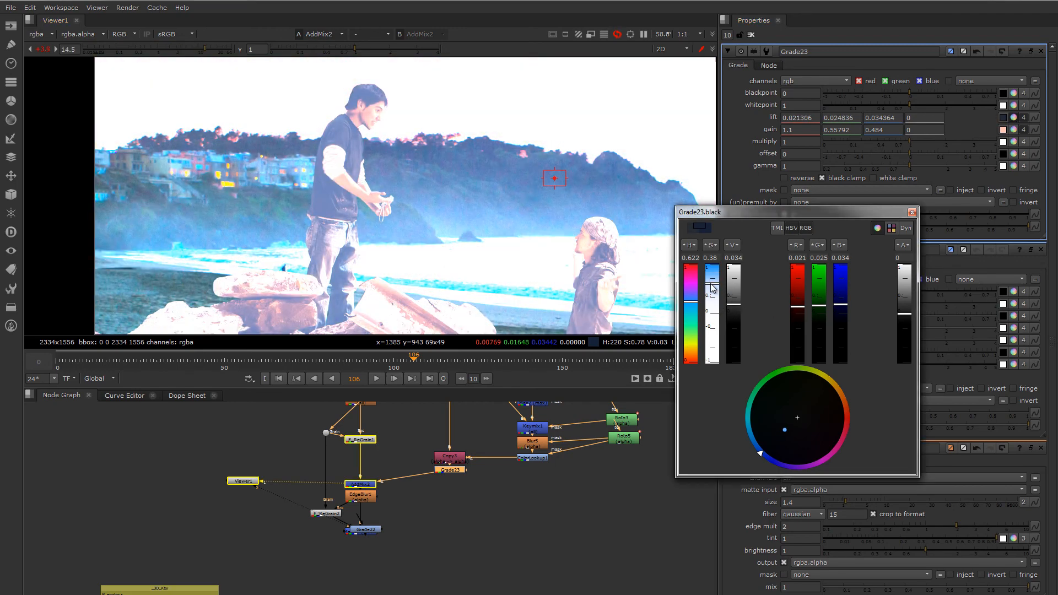
mouse_move(711, 286)
left_mouse_down()
mouse_move(712, 303)
mouse_move(714, 293)
left_mouse_up()
left_click_drag(713, 290, 738, 316)
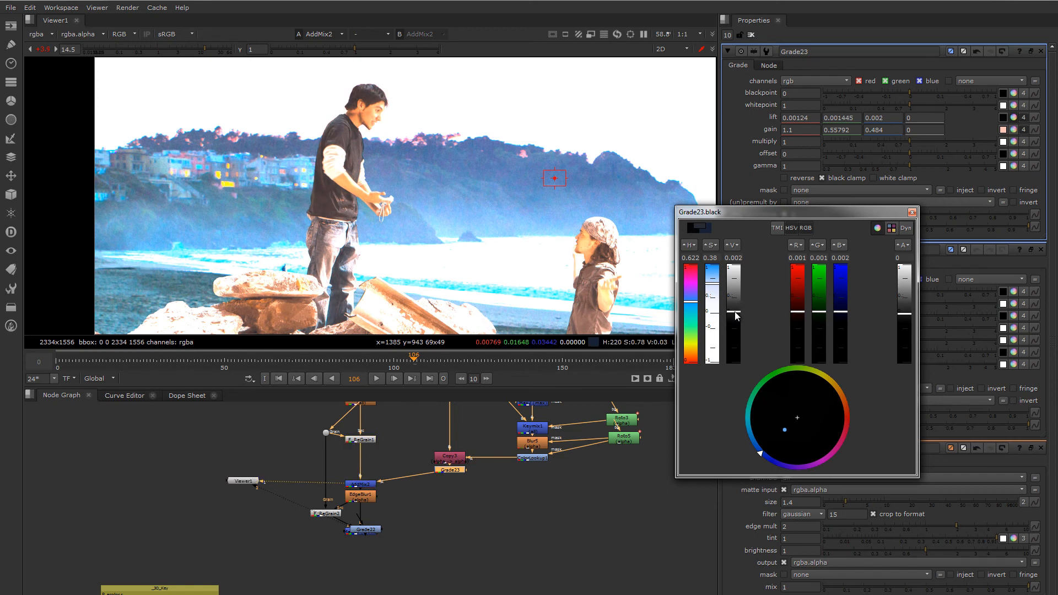
Step: Fine-tune the foreground Grade's lift colour to saturation 0.74 and value 0.004 against the brightened background
left_click(718, 285)
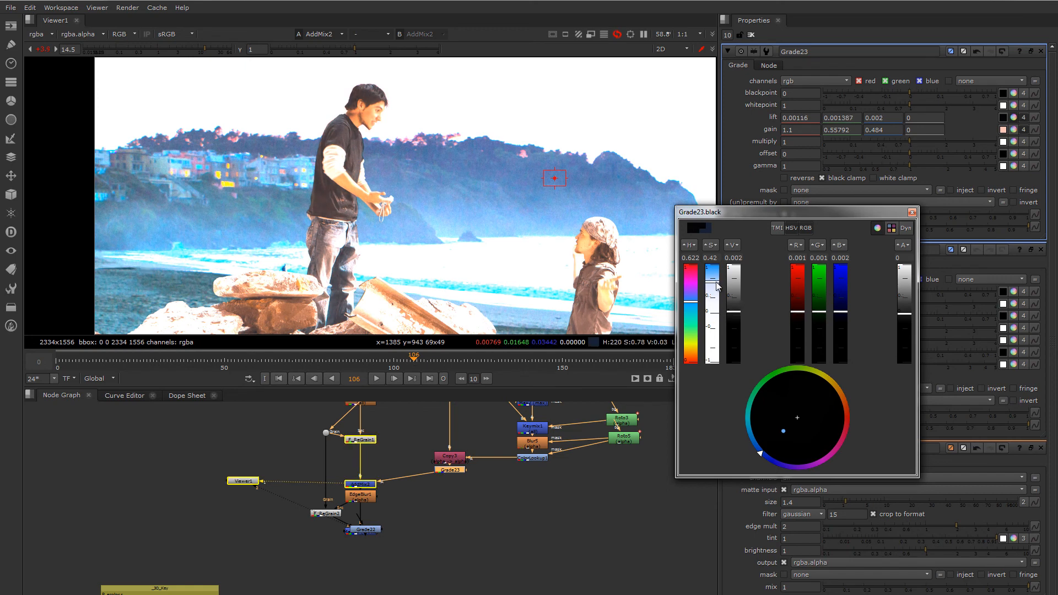
left_click(718, 281)
left_click(714, 279)
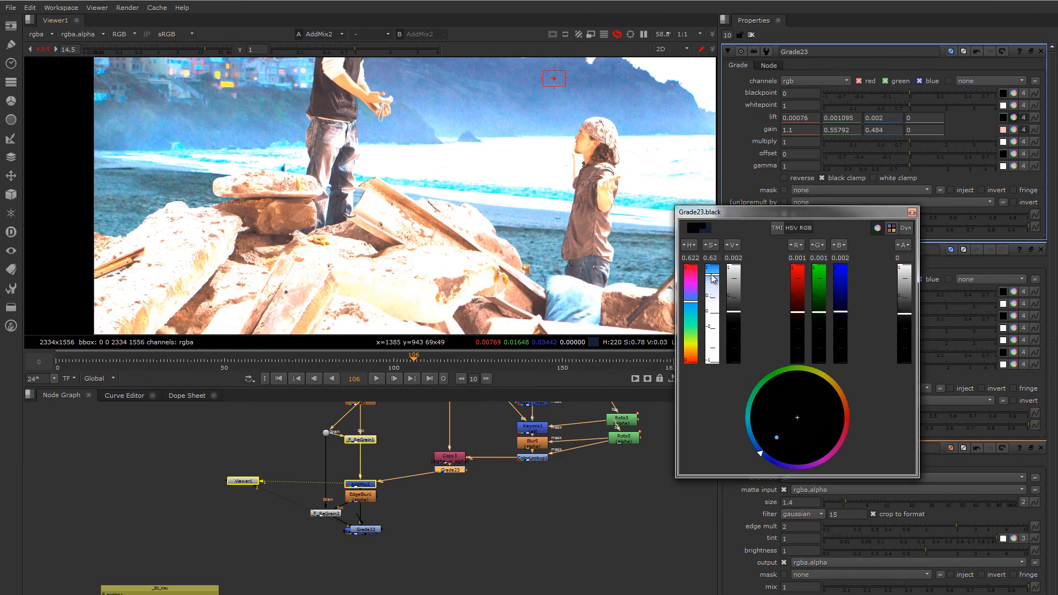
left_click(713, 277)
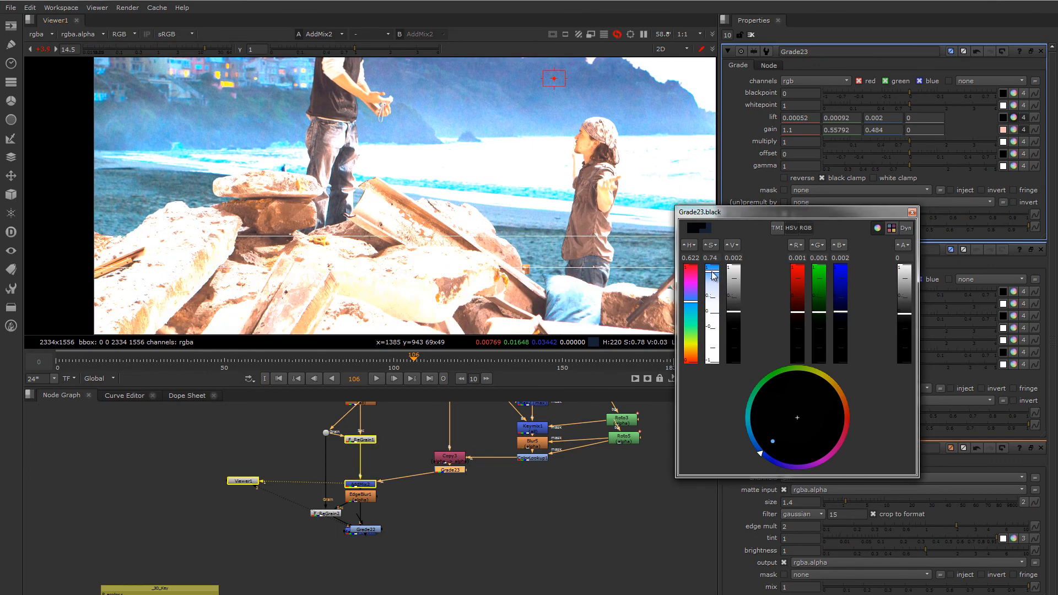
scroll(496, 249, "down", 4)
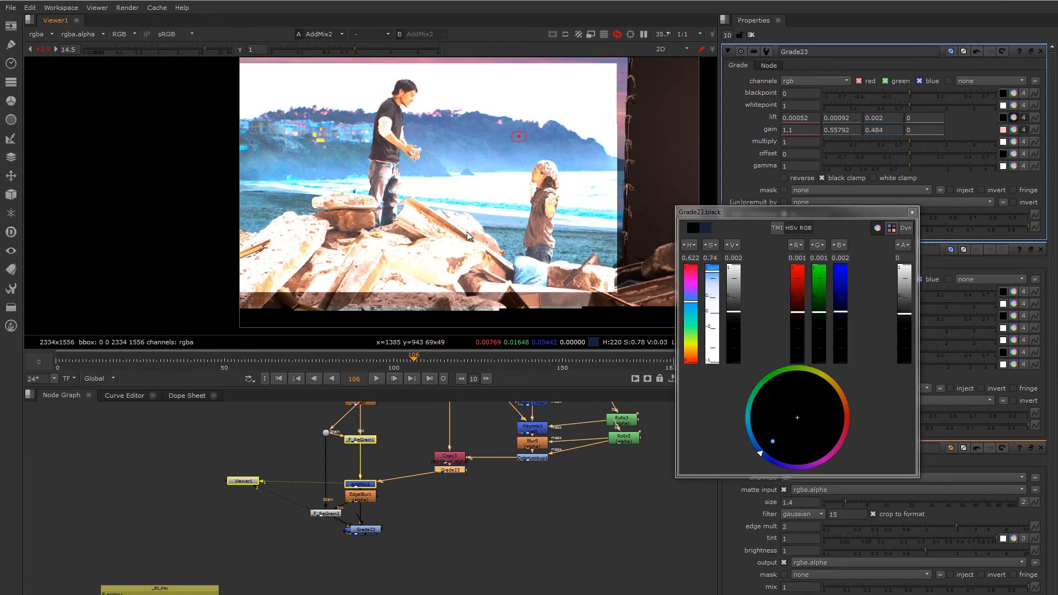
left_click(734, 313)
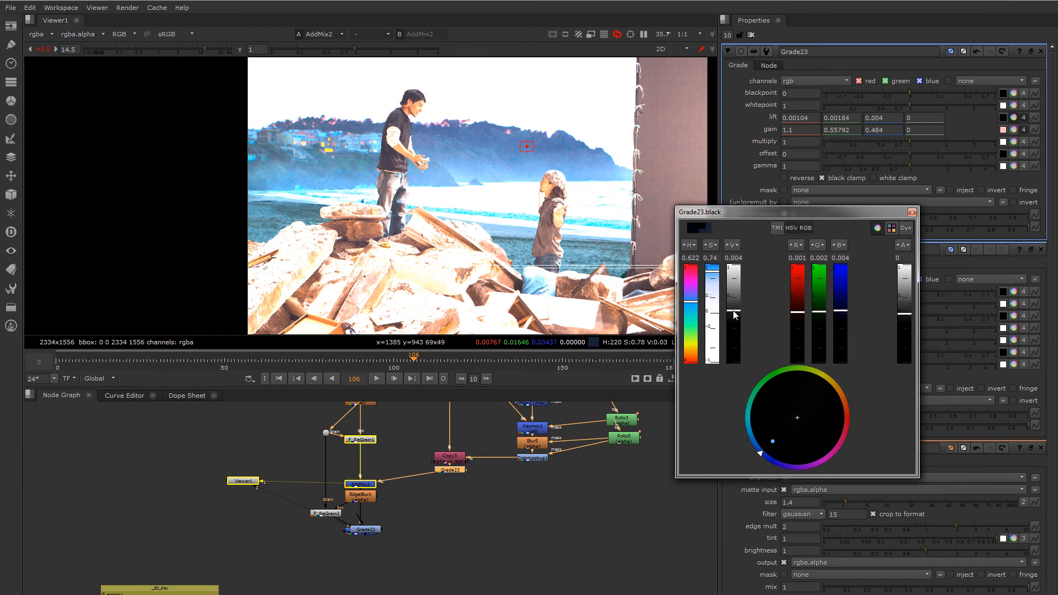
Step: Reset the viewer gain to 1 and close the lift colour picker
left_click(43, 50)
middle_click_drag(418, 168, 404, 178)
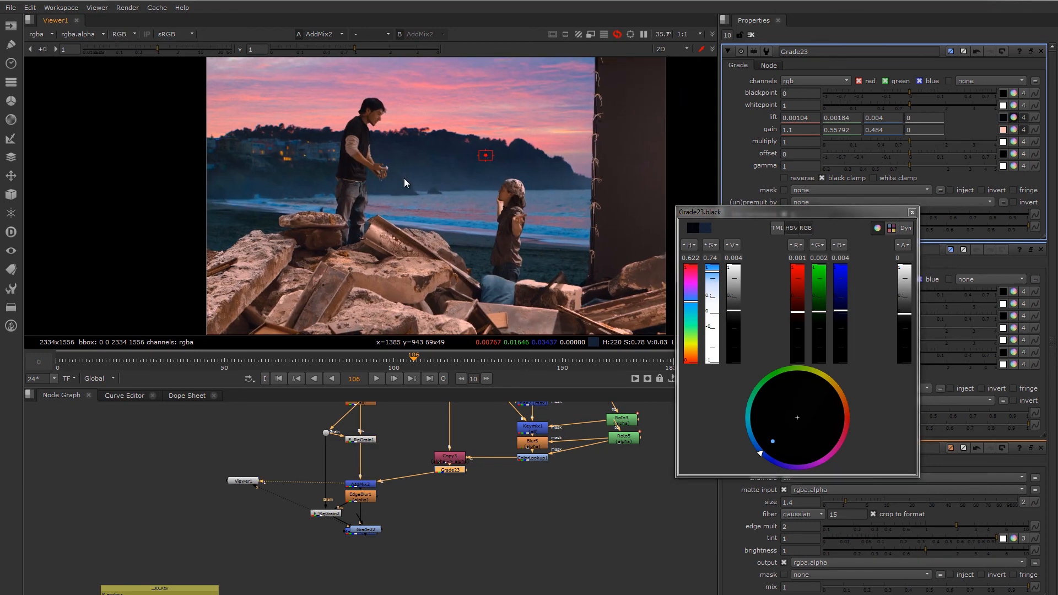
scroll(393, 147, "up", 1)
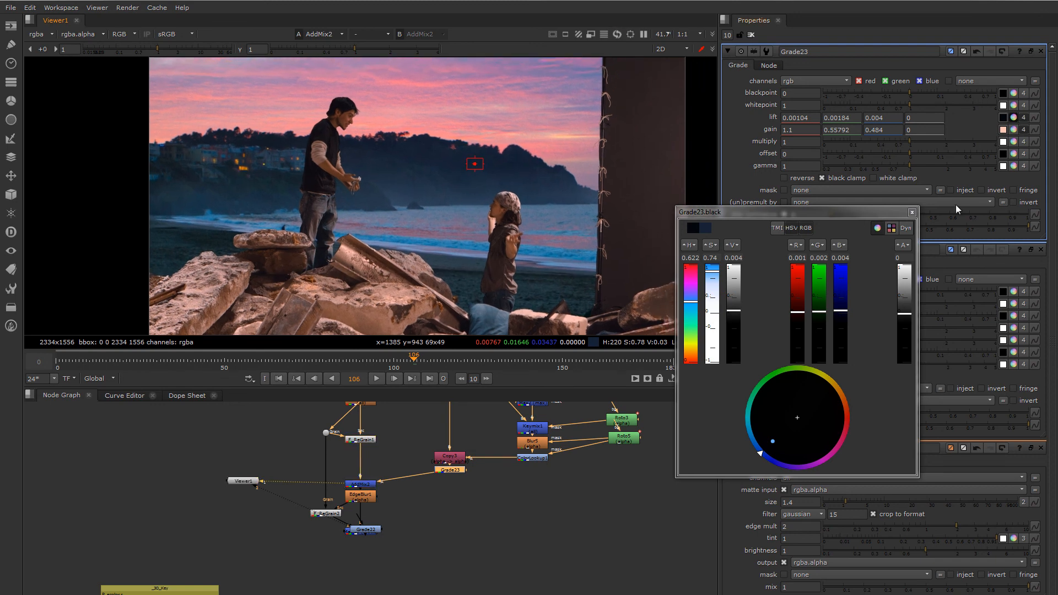
left_click(912, 213)
scroll(621, 124, "down", 3)
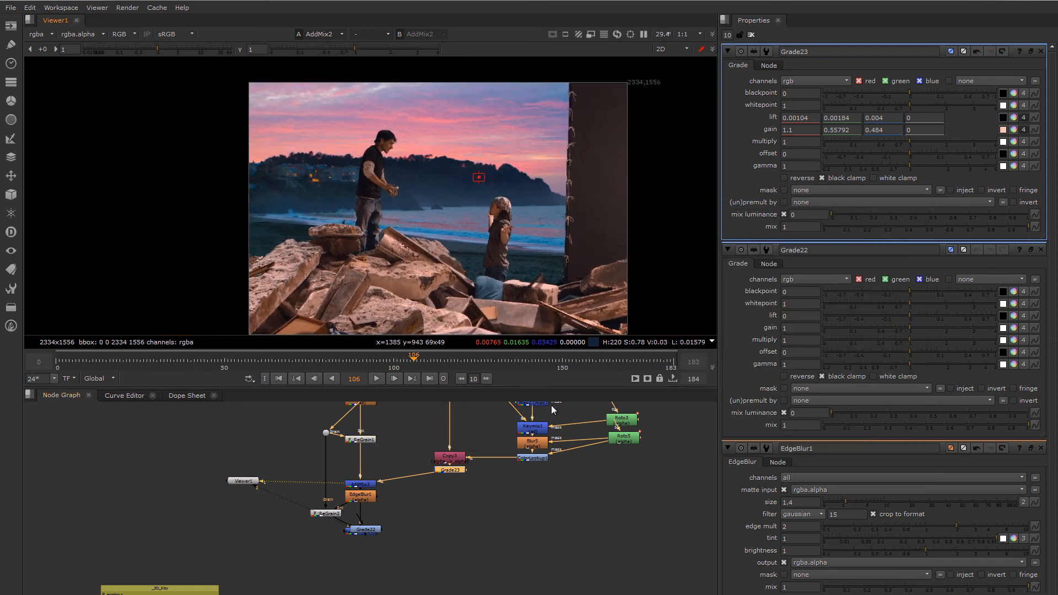
Step: Bring the RotoRigging2 node down the graph and shift AddMix2, EdgeBlur1, the second F_ReGrain and Grade22 lower
middle_click_drag(524, 461, 556, 564)
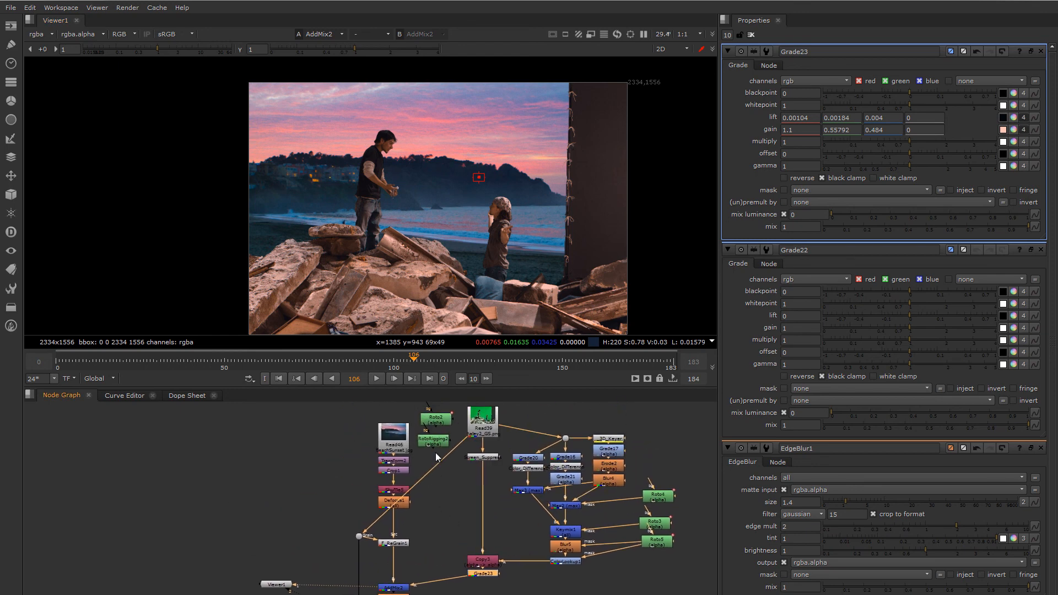
left_click_drag(432, 441, 453, 522)
middle_click_drag(454, 509, 464, 412)
left_click_drag(343, 475, 435, 550)
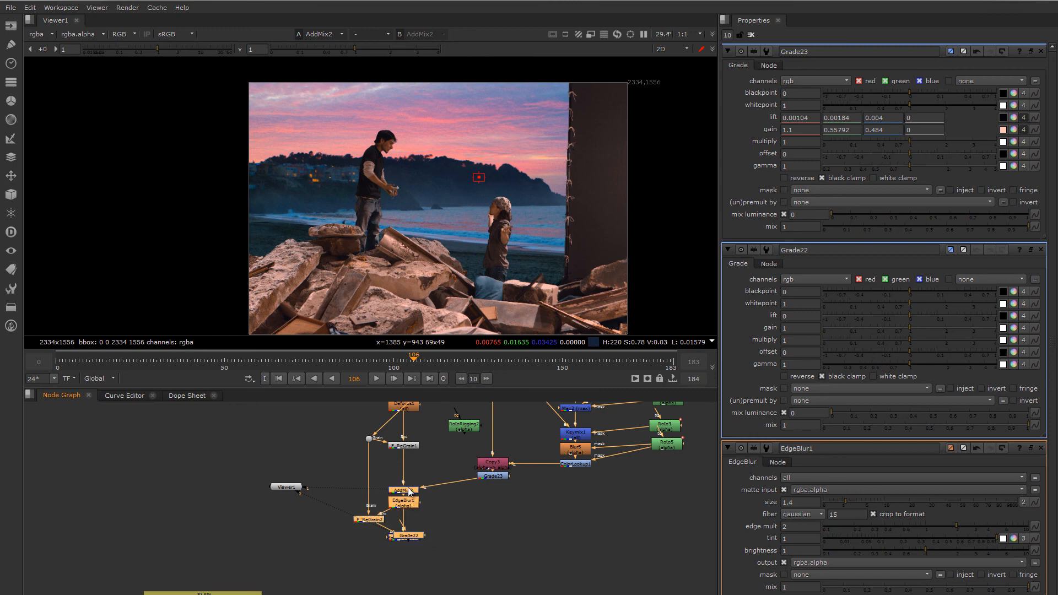
left_click_drag(409, 490, 409, 512)
Step: Lower the Copy and Grade23 nodes and place RotoRigging2 beside them
middle_click_drag(455, 469, 435, 488)
left_click_drag(446, 470, 481, 513)
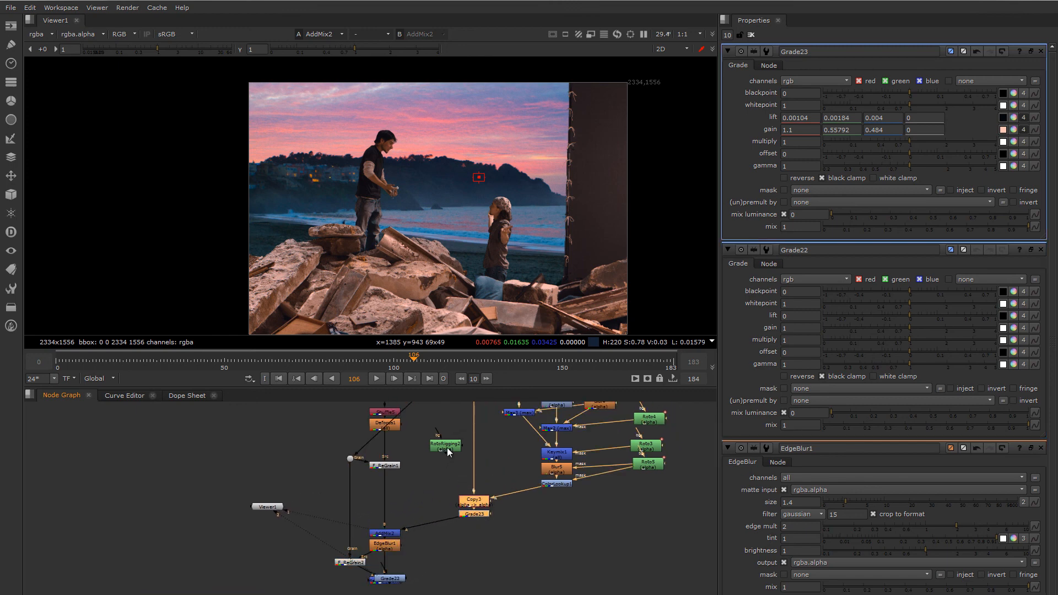
left_click_drag(448, 451, 520, 517)
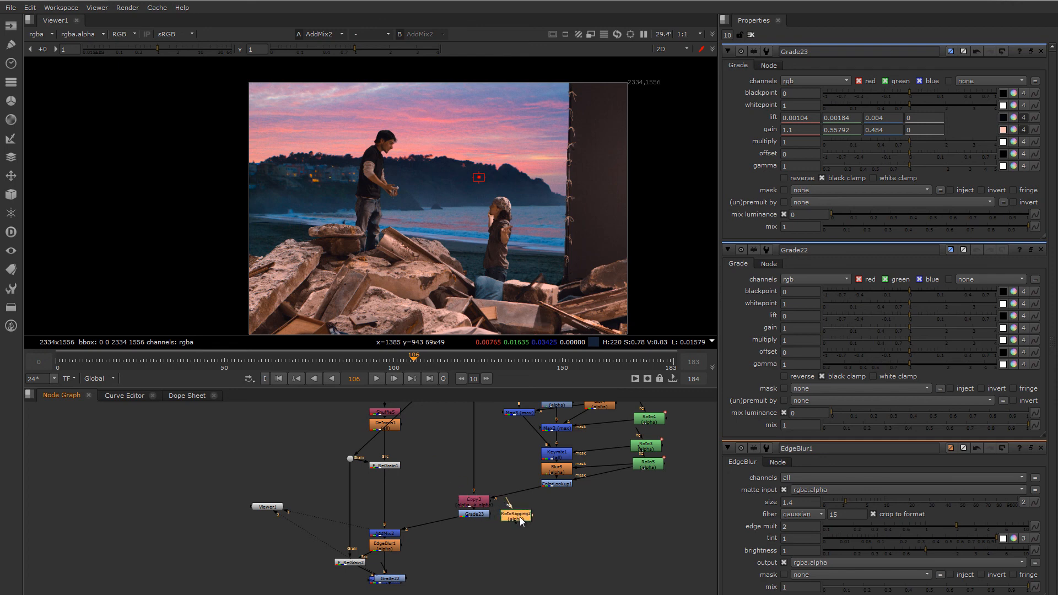
Step: Move the AddMix2, EdgeBlur1, F_ReGrain and Grade22 group further down to make room below Grade23
middle_click_drag(469, 538, 482, 480)
left_click_drag(334, 449, 444, 543)
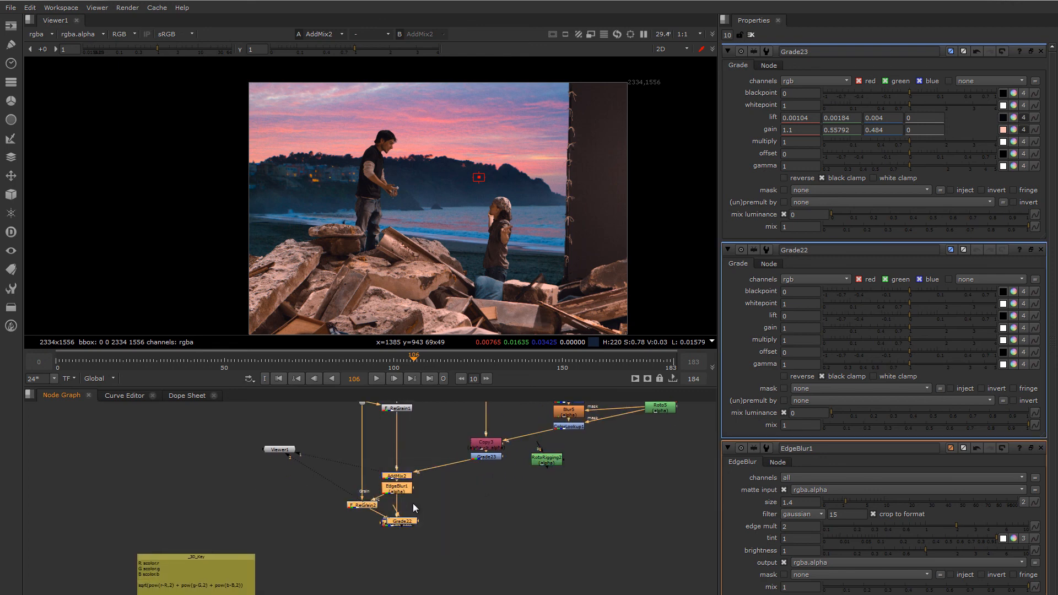
left_click_drag(403, 479, 403, 507)
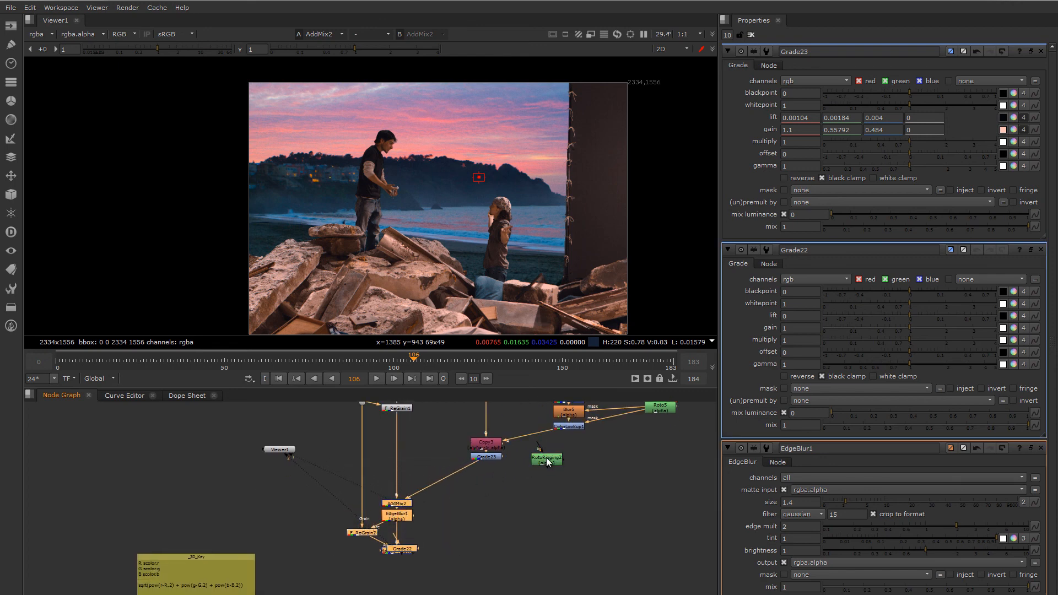
left_click_drag(548, 461, 544, 463)
Step: Open the RotoRigging2 properties and merge that roto with Grade23 through an Out node placed directly beneath Grade23
scroll(525, 266, "up", 3)
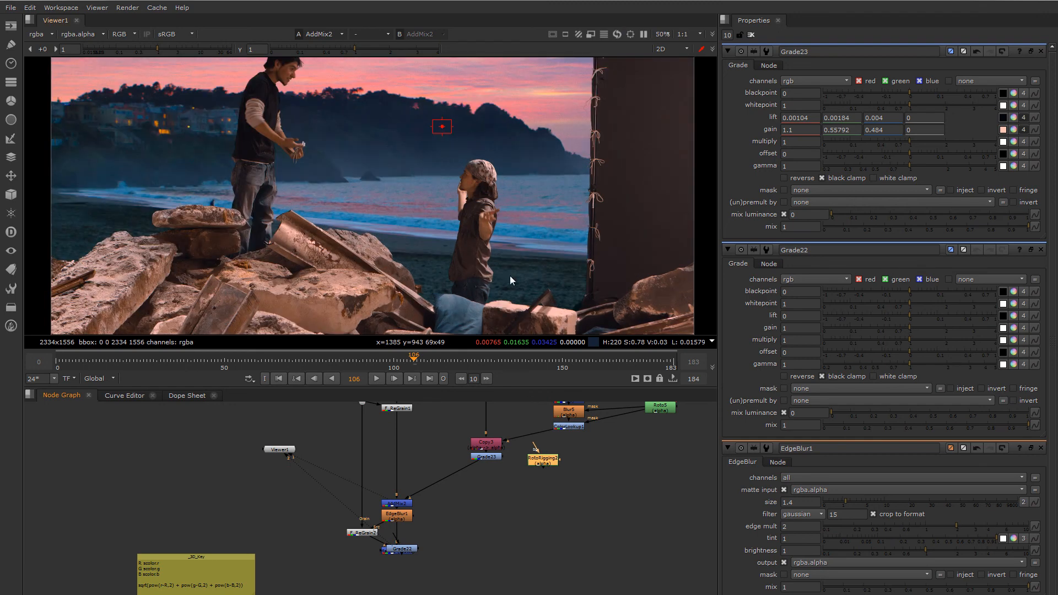
double_click(544, 460)
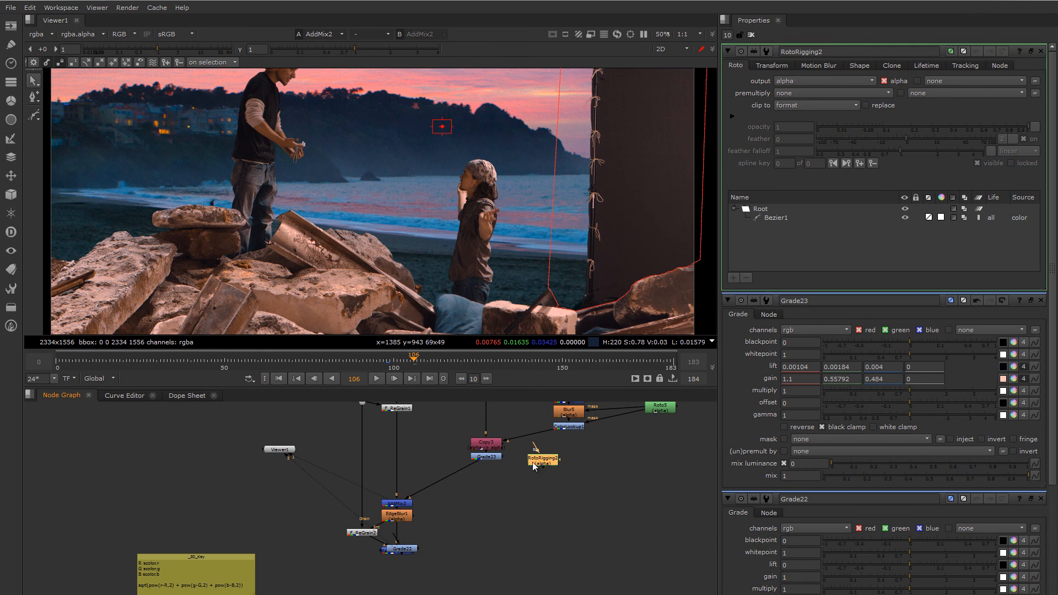
left_click(484, 458)
left_click(543, 462)
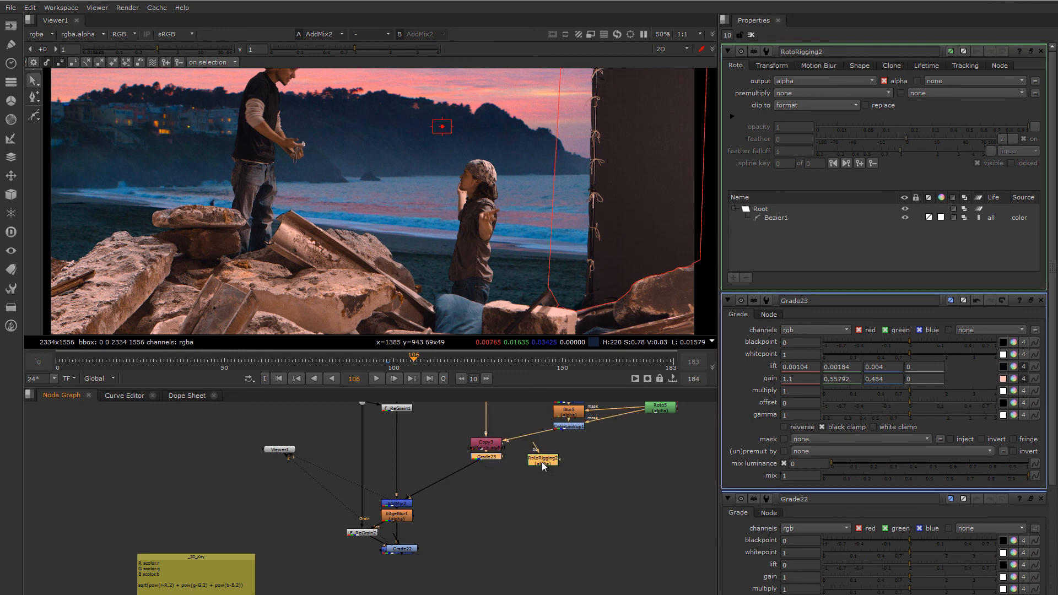
key("Tab")
type("Out")
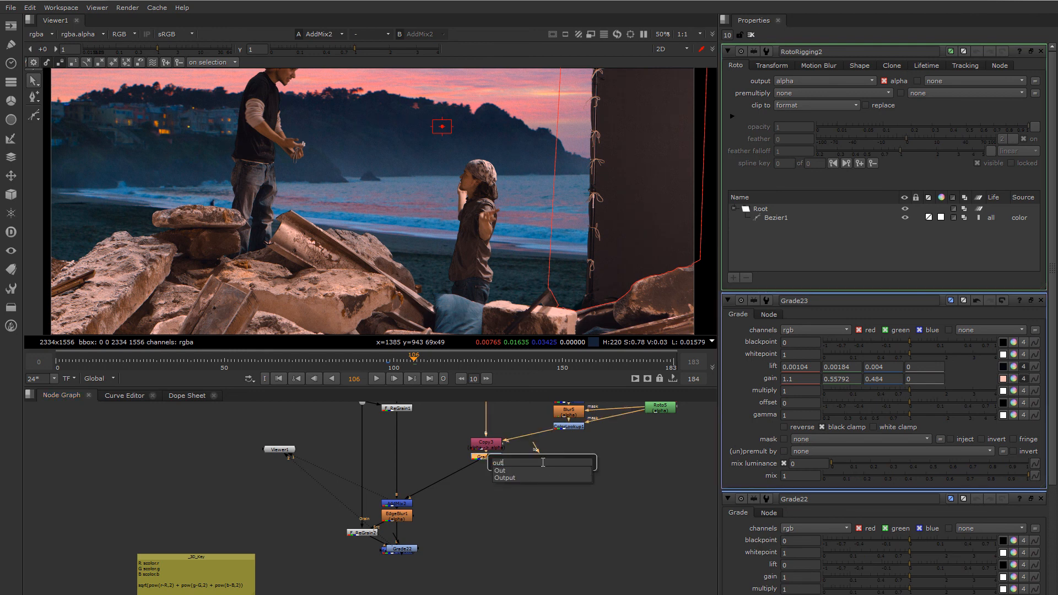
key("Return")
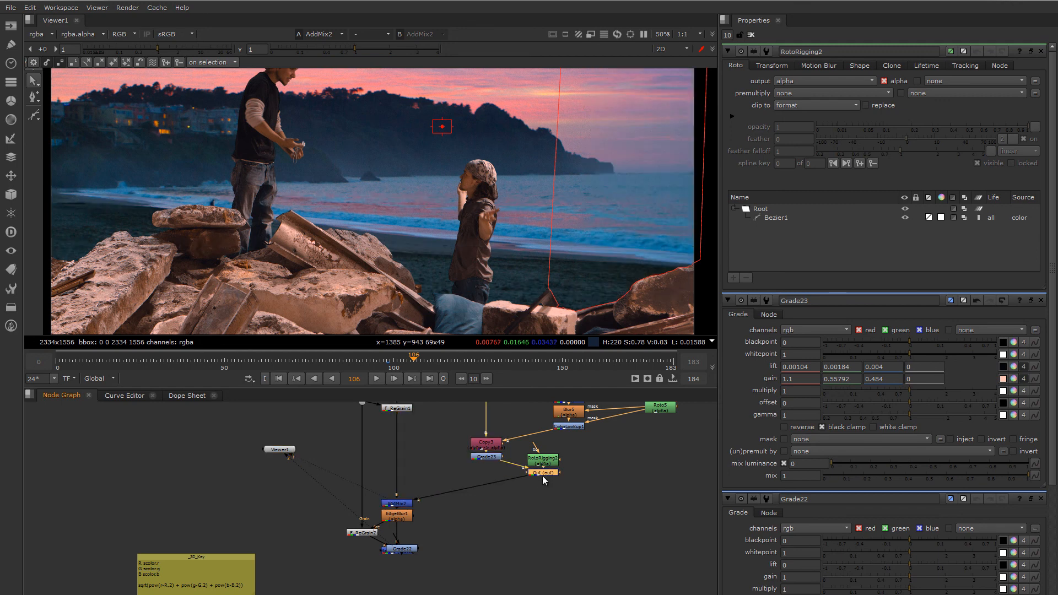
left_click_drag(502, 478, 486, 475)
Step: Change the new merge's operation to stencil and swap its A and B inputs
double_click(488, 475)
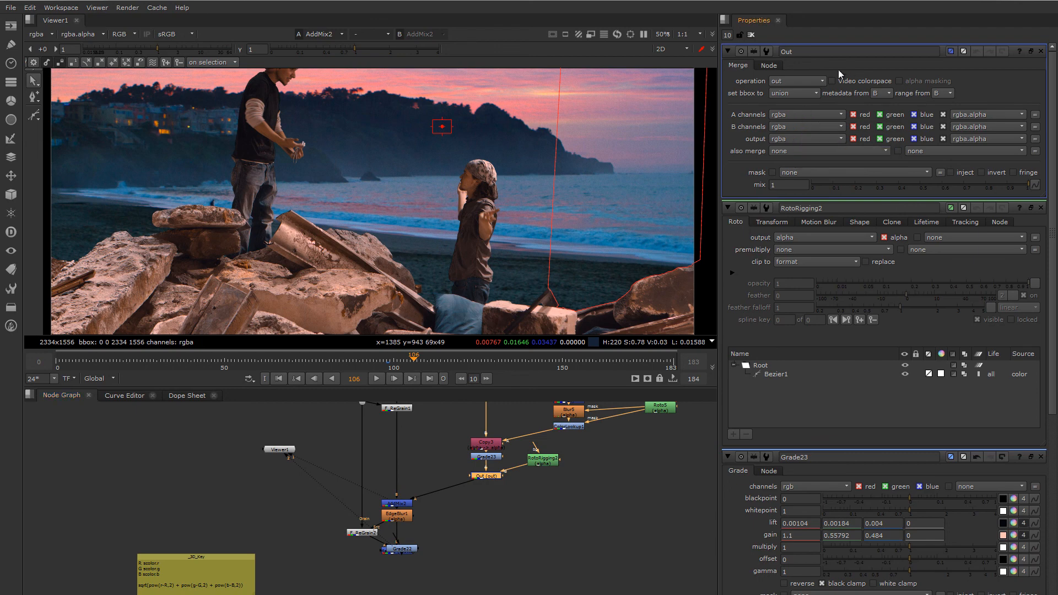
left_click(795, 81)
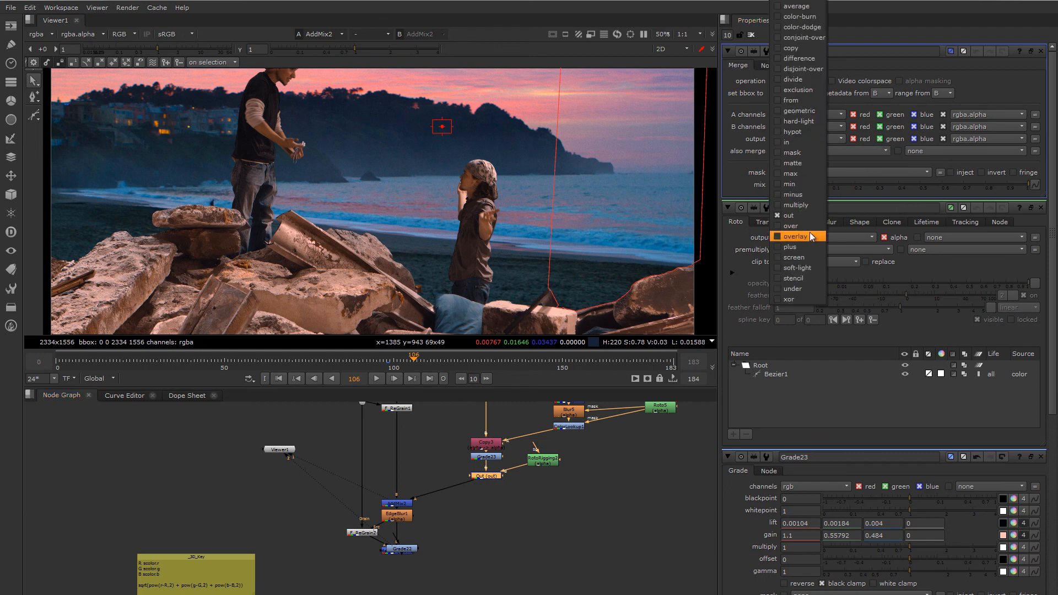
left_click(802, 279)
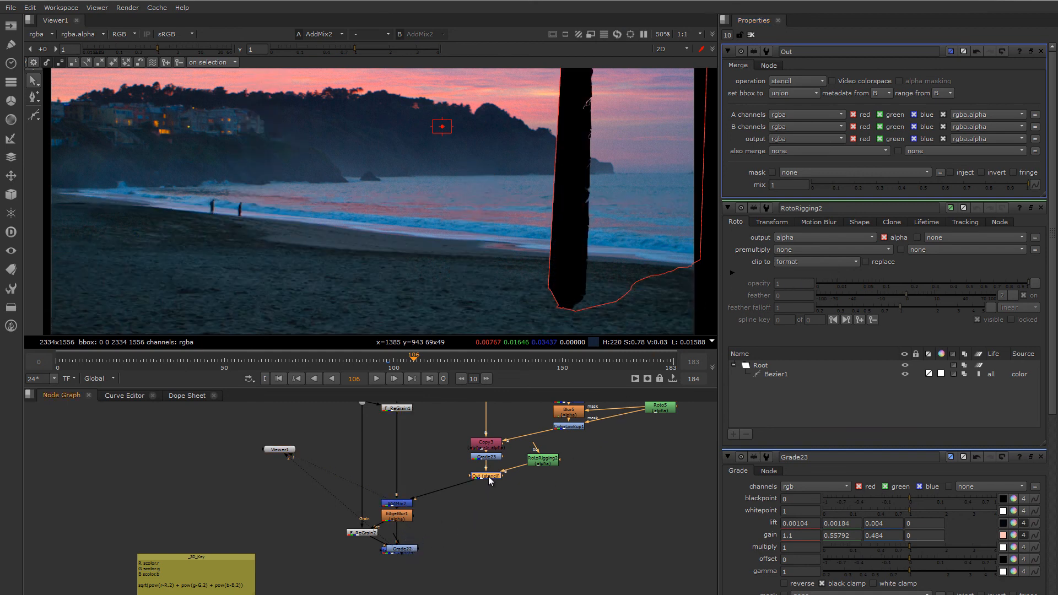
key("shift+x")
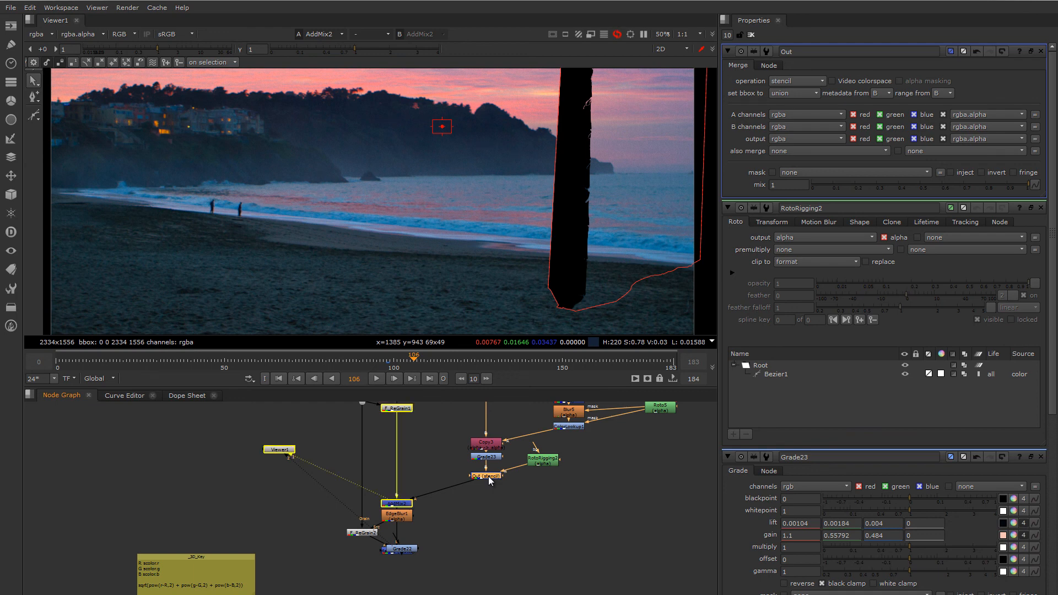
Step: Delete the unused Grade22 node at the bottom of the composite tree
left_click_drag(398, 555, 469, 536)
key("Delete")
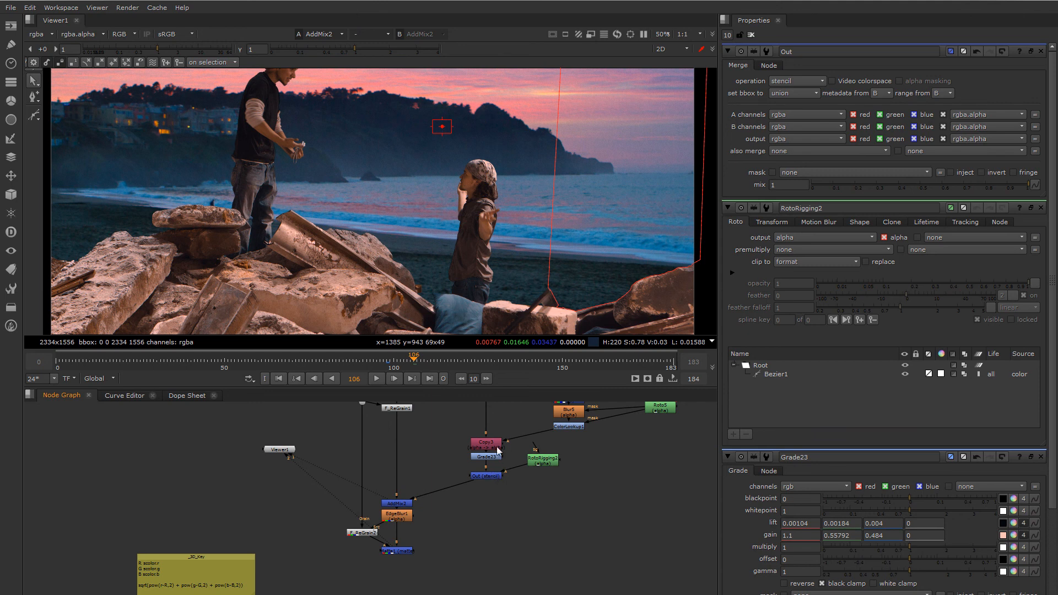
Step: Toggle the stencil merge off and on to compare the composite with and without the rigging on its side
left_click(489, 477)
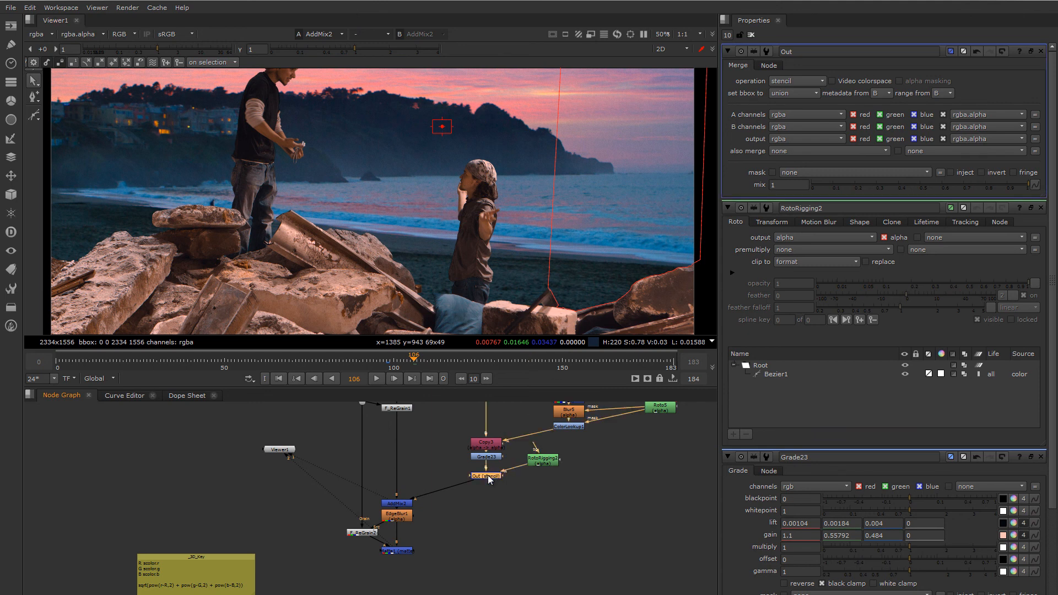
key("d")
key("d")
key("d")
key("d")
key("d")
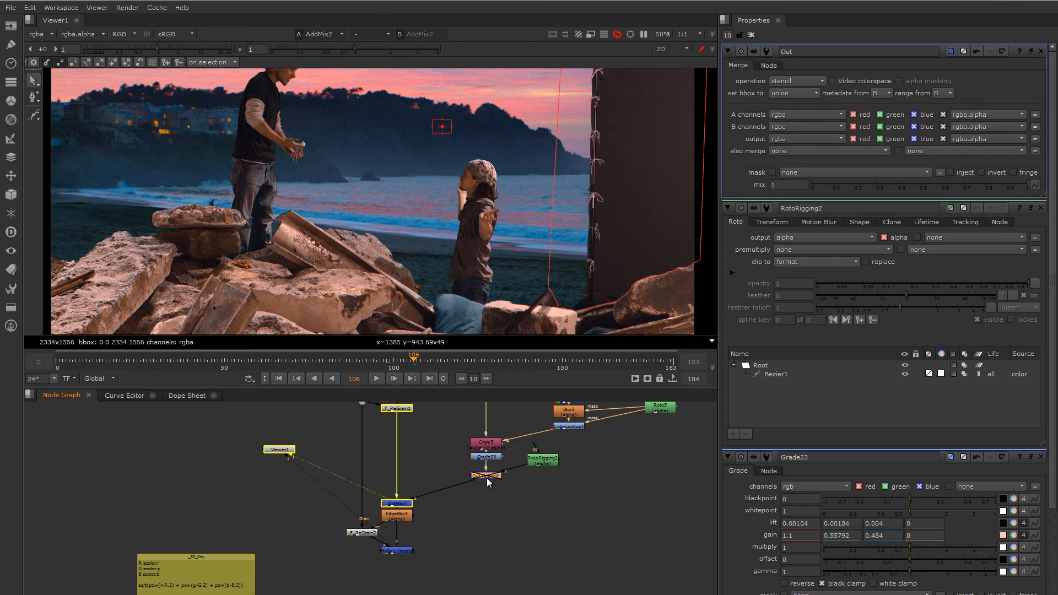
key("d")
key("d")
key("d")
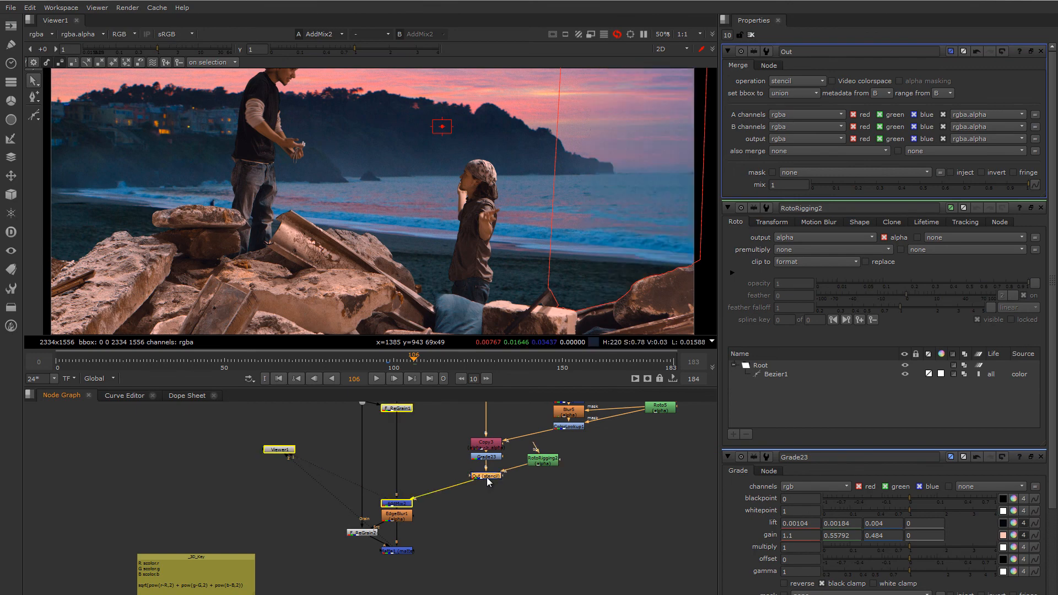
Step: Close all open node properties and review the whole composite frame
left_click(751, 34)
scroll(482, 217, "down", 2)
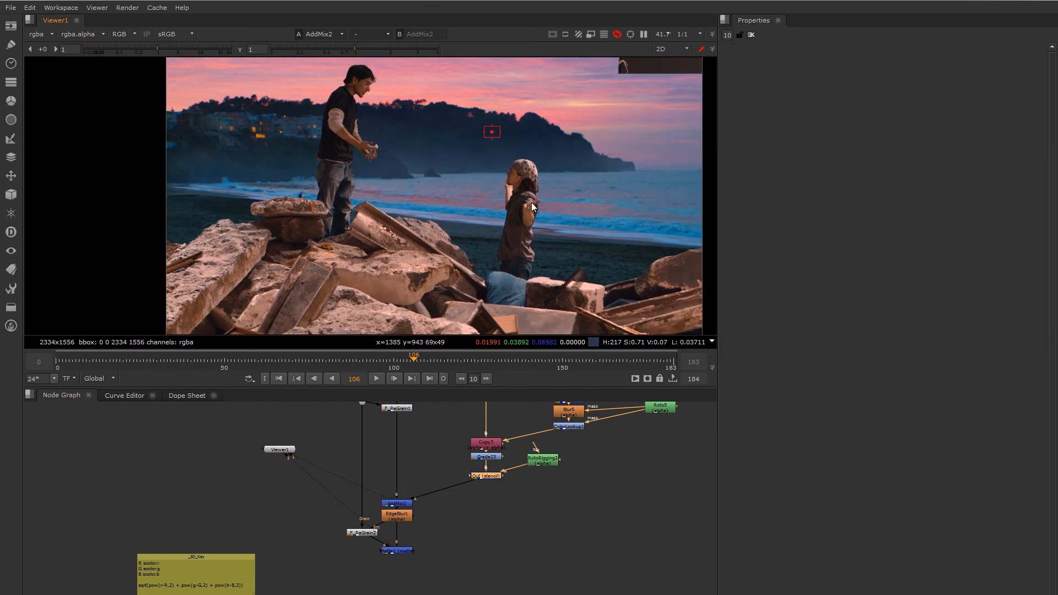
middle_click_drag(359, 231, 429, 225)
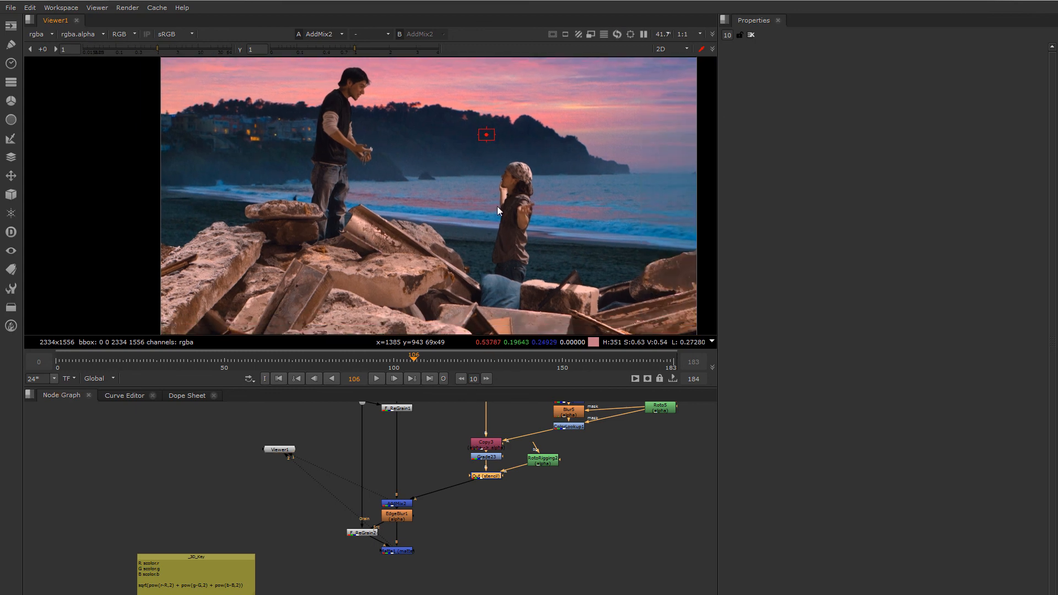
scroll(497, 206, "down", 2)
middle_click_drag(466, 216, 450, 217)
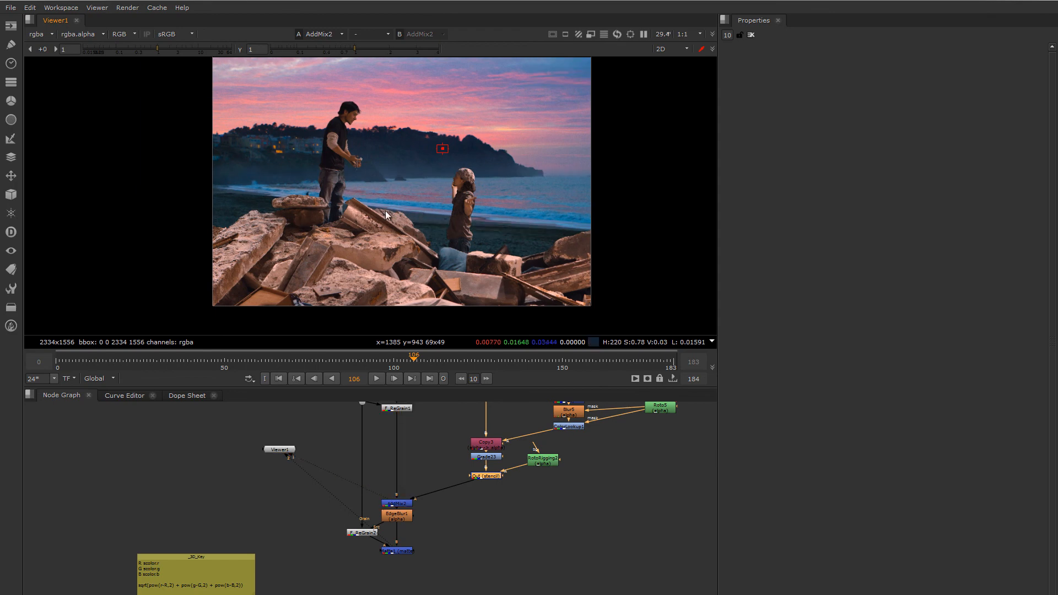
Step: Raise the viewer gain to 38 and compare the black levels of both actors with the sunset background
scroll(401, 201, "up", 6)
middle_click_drag(512, 175, 503, 263)
left_click_drag(218, 49, 223, 49)
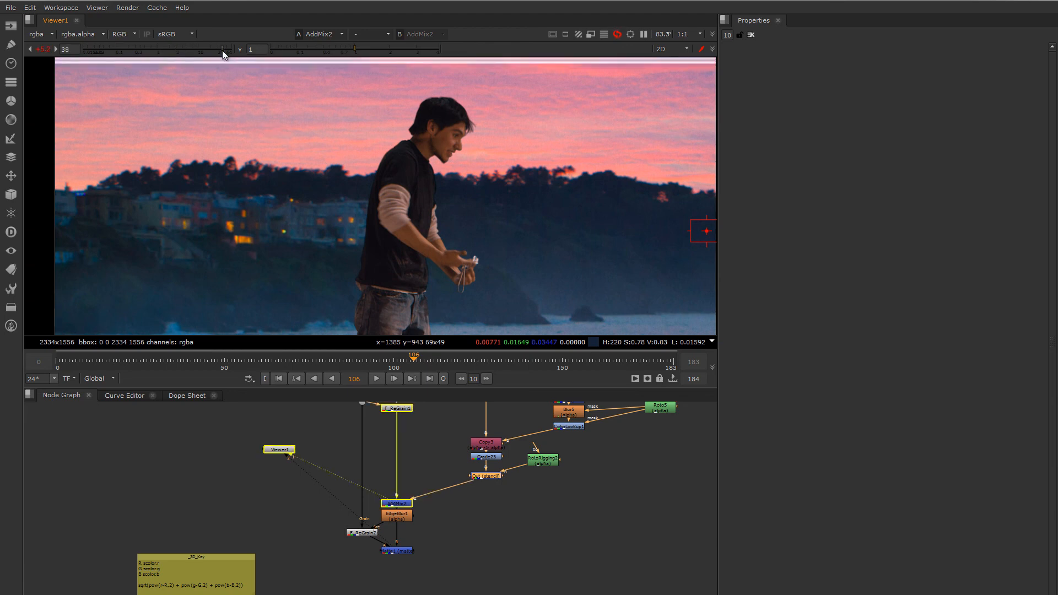
scroll(407, 190, "down", 3)
middle_click_drag(408, 190, 340, 147)
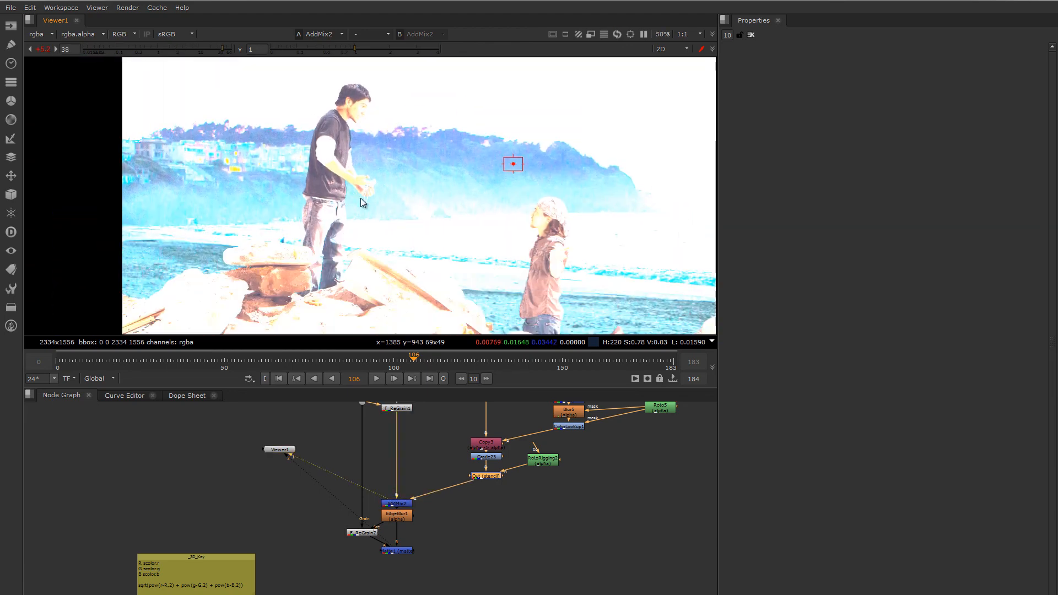
scroll(322, 102, "up", 3)
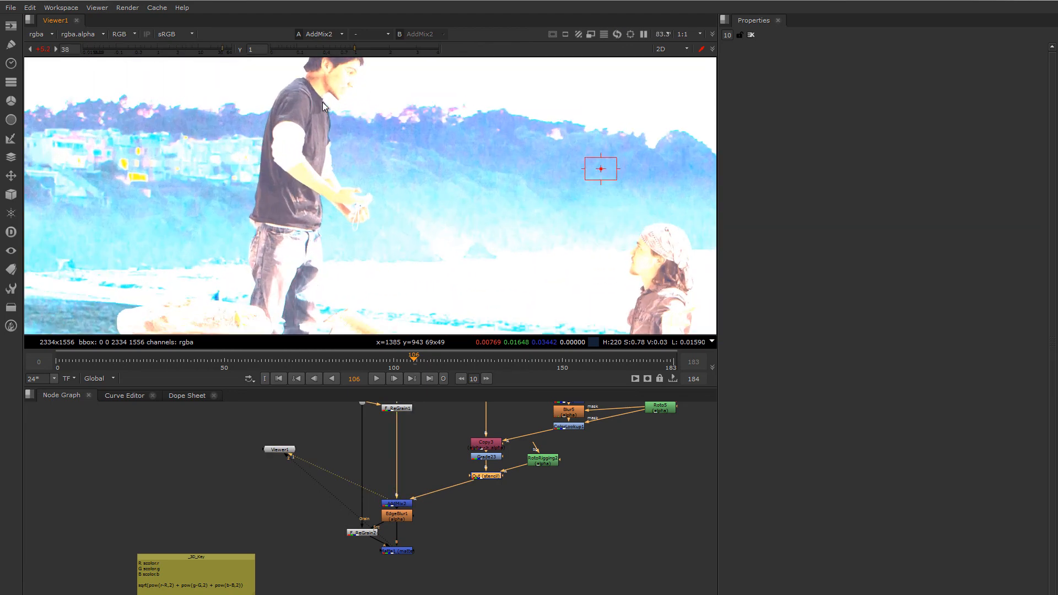
middle_click_drag(322, 101, 331, 128)
scroll(342, 154, "down", 3)
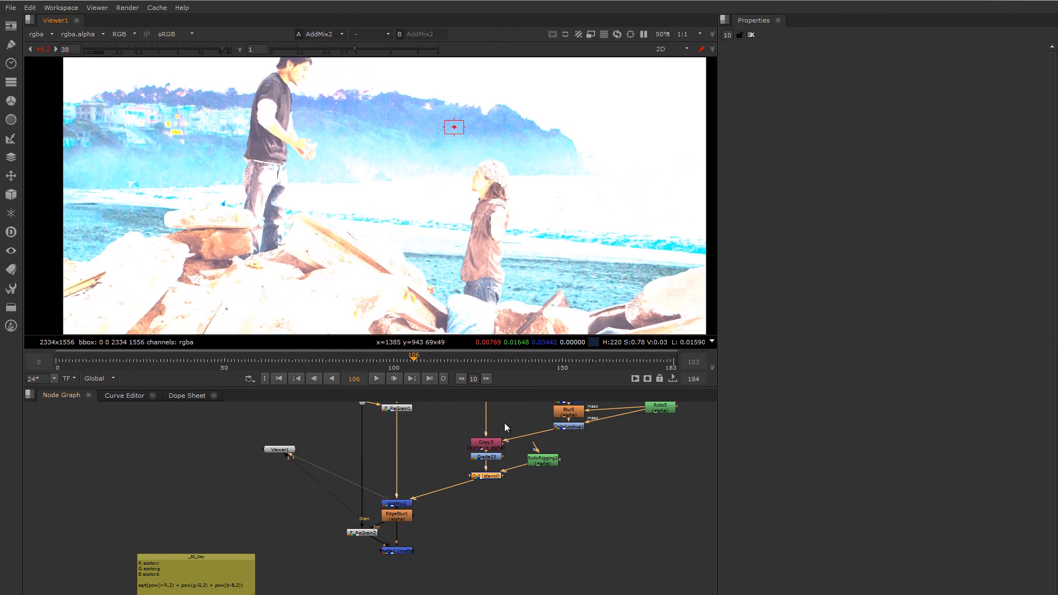
middle_click_drag(383, 225, 420, 238)
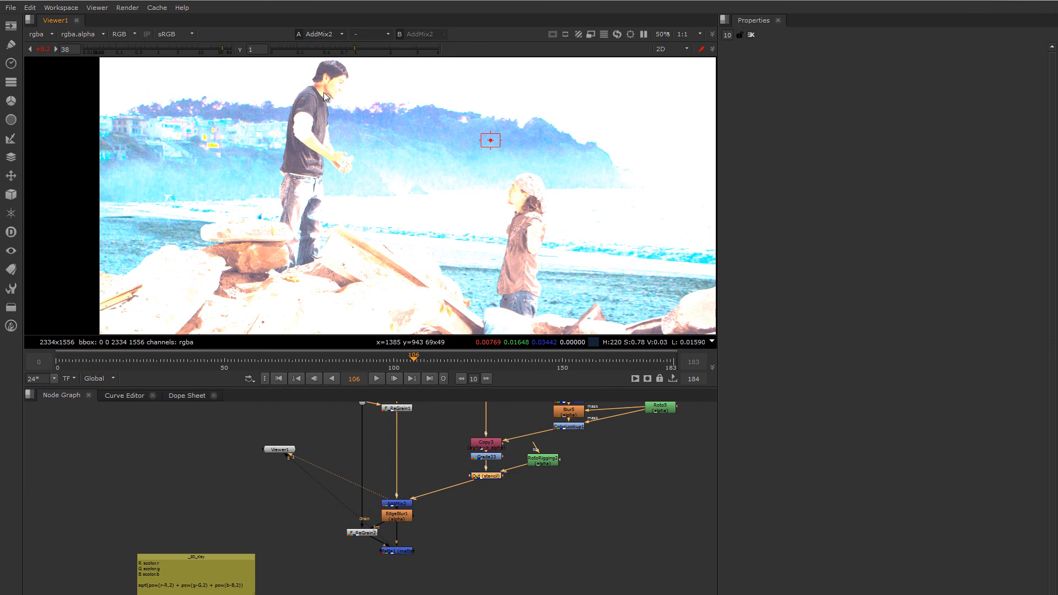
Step: Examine the standing man's hair and clothing against the hills, plus the surrounding composite, at the boosted viewer gain
scroll(326, 110, "up", 5)
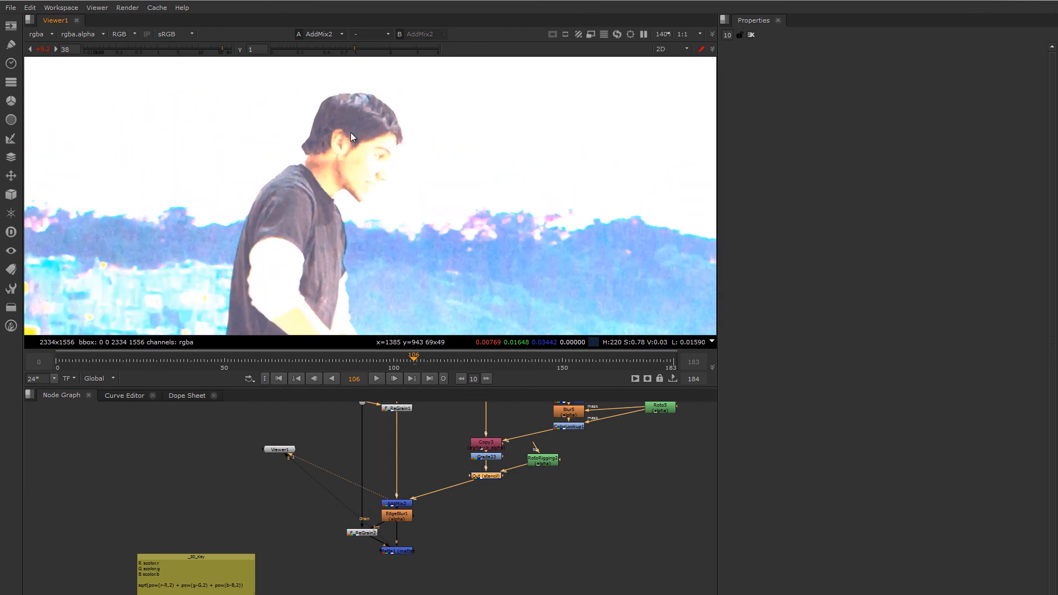
scroll(361, 137, "down", 3)
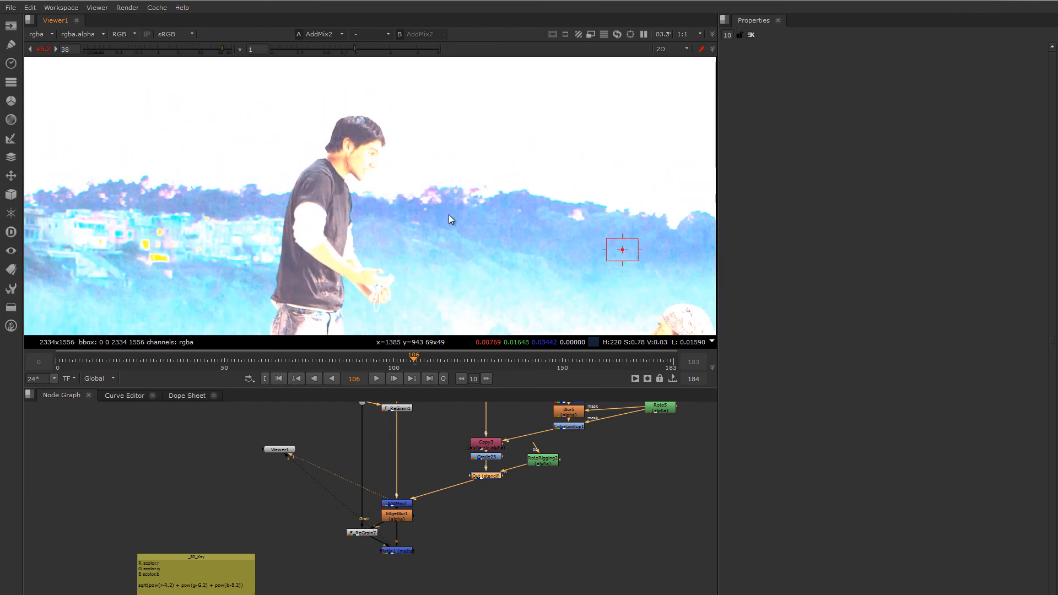
middle_click_drag(634, 312, 432, 213)
middle_click_drag(430, 297, 471, 170)
middle_click_drag(363, 198, 486, 214)
mouse_move(167, 191)
middle_mouse_down()
mouse_move(267, 186)
mouse_move(270, 234)
middle_mouse_up()
scroll(309, 229, "down", 2)
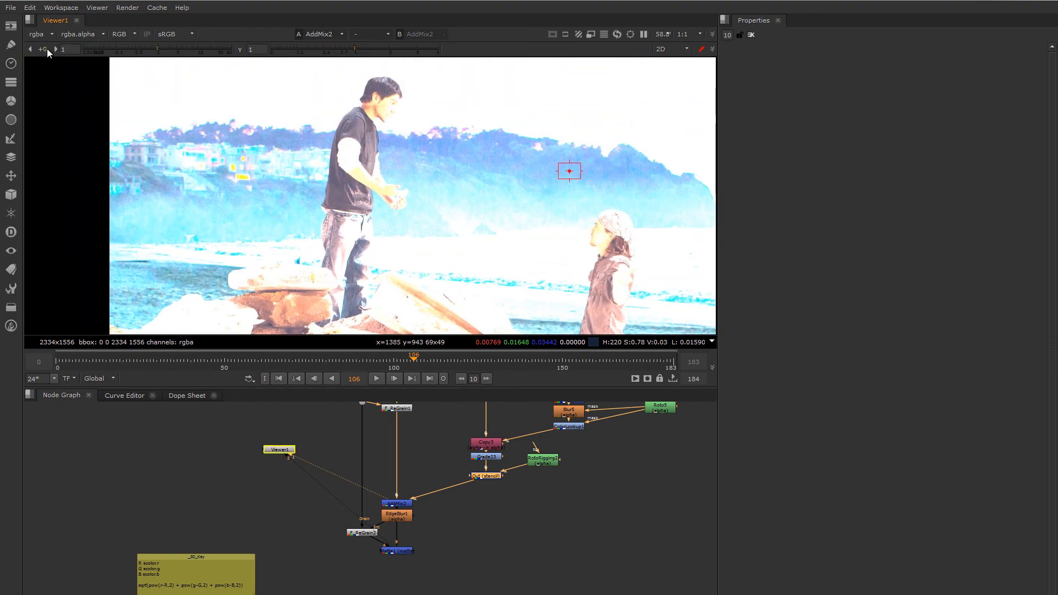
Step: Reset the viewer gain to 1 and examine the actor in the headscarf at normal exposure
left_click(47, 49)
middle_click_drag(458, 211, 355, 204)
middle_click_drag(475, 247, 409, 167)
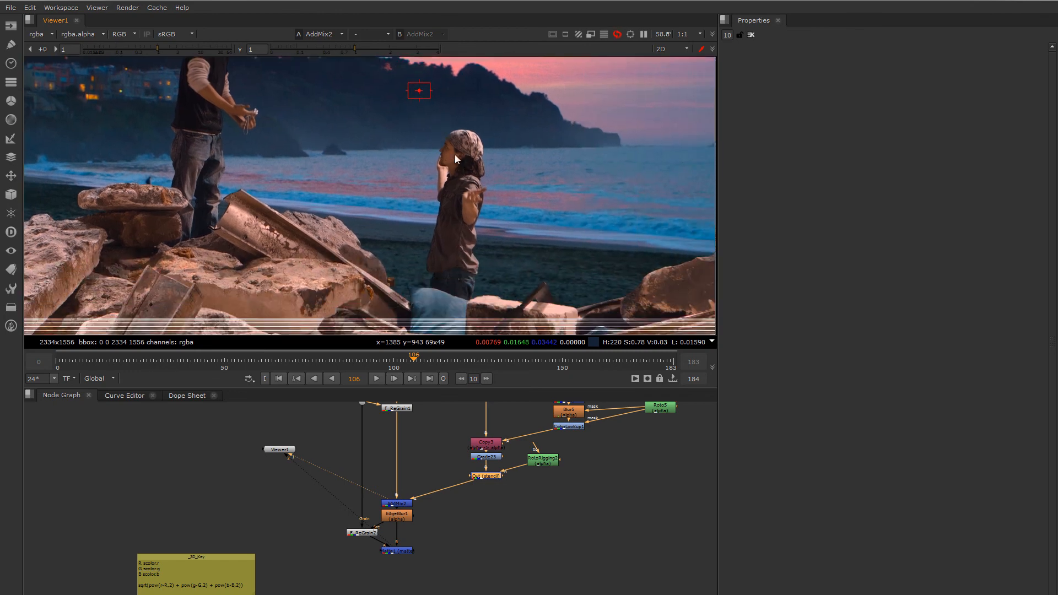